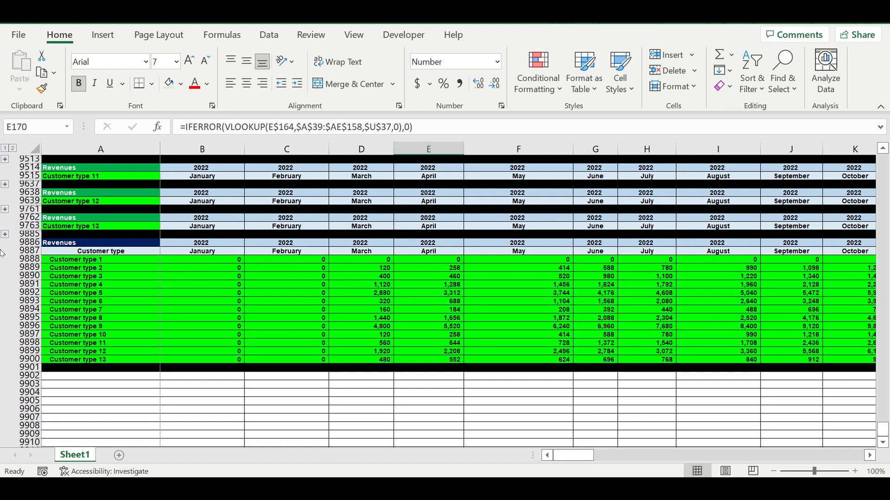
Step: Copy the Revenues header rows 9886 and 9887 and paste them below the revenue table at A9902
left_click(153, 287)
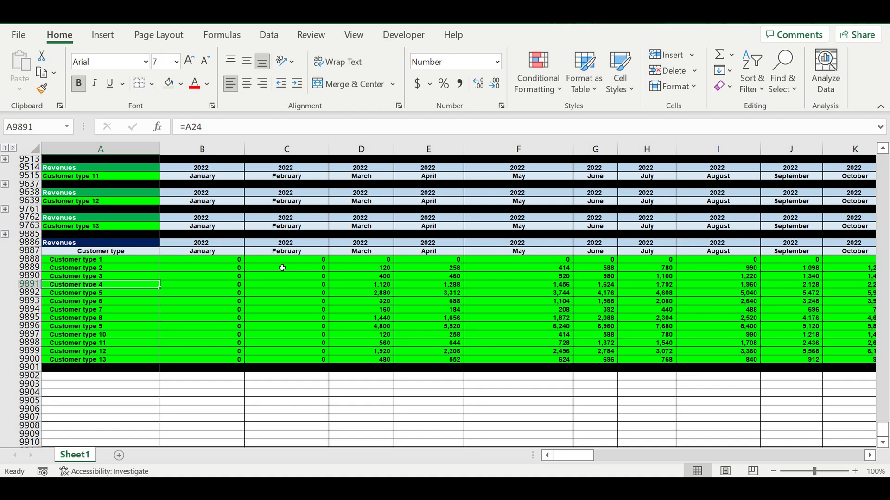
left_click_drag(32, 242, 37, 251)
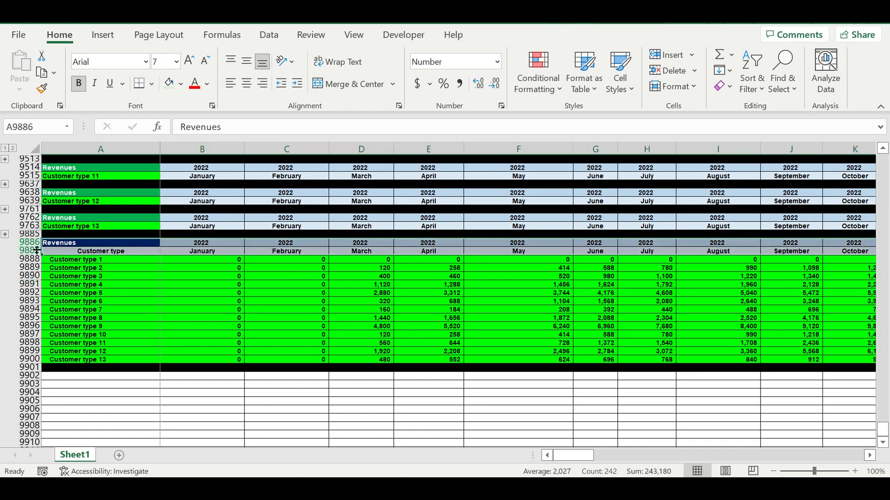
key("ctrl+c")
left_click(87, 375)
key("ctrl+v")
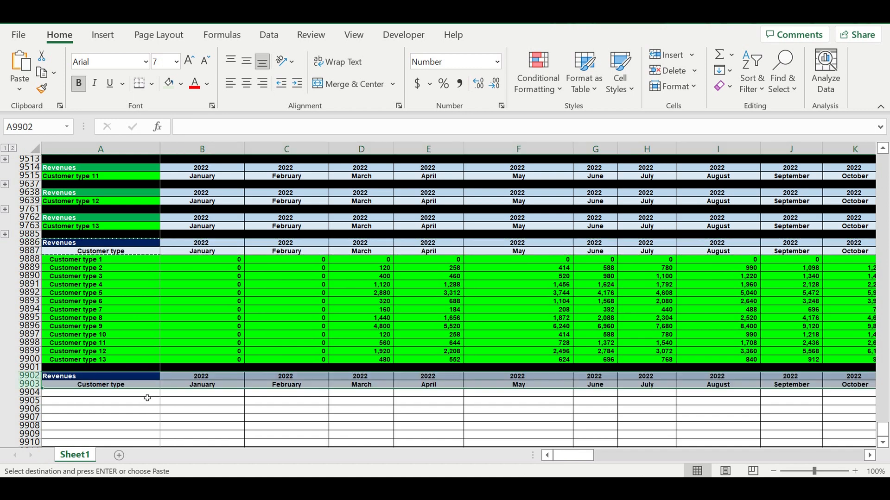
Step: Link the first year cell of the pasted header, B9902, to the Revenues header year with =B9886
left_click(189, 378)
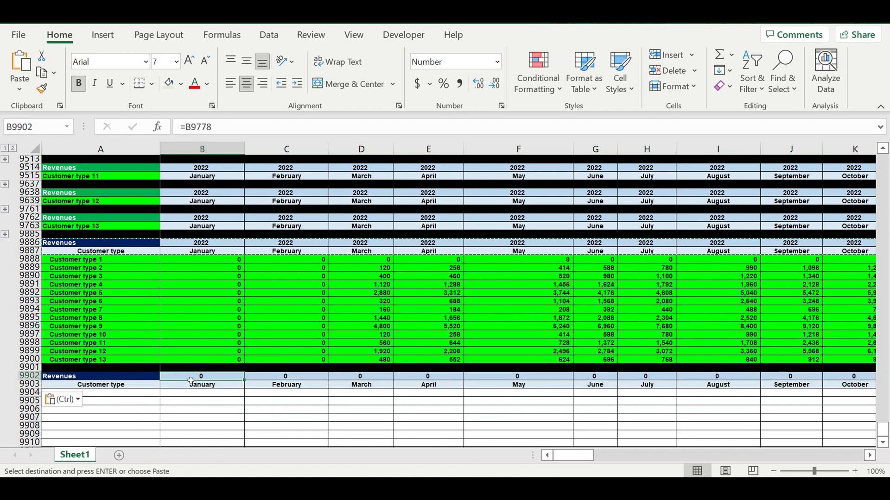
type("=")
left_click(209, 244)
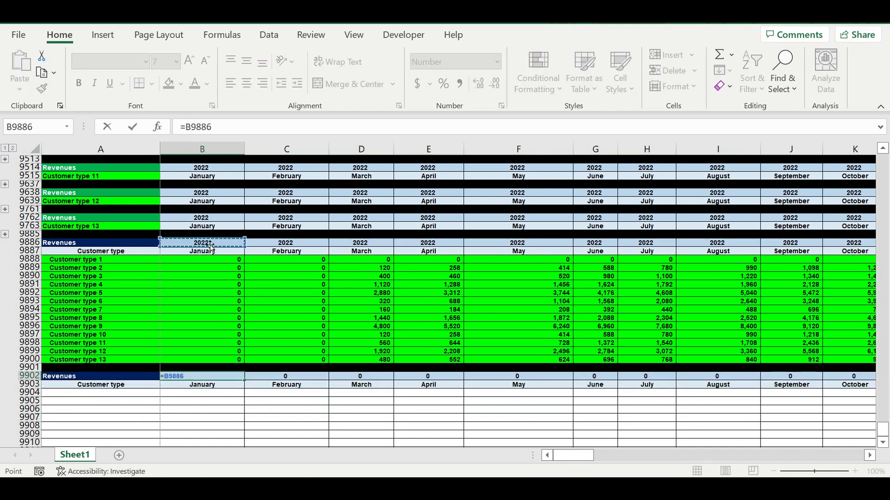
key("Return")
Step: Retitle the pasted header in A9902 as Marketing and give that cell a red fill
left_click(98, 375)
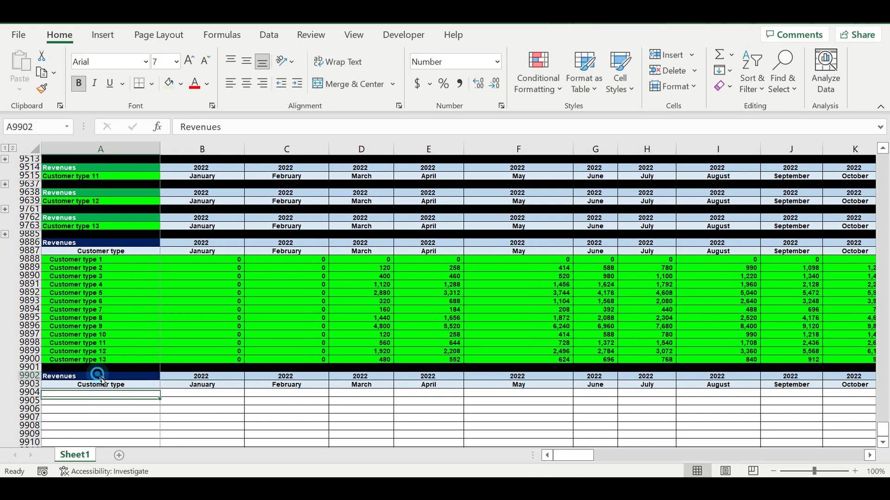
type("Marketing")
key("Return")
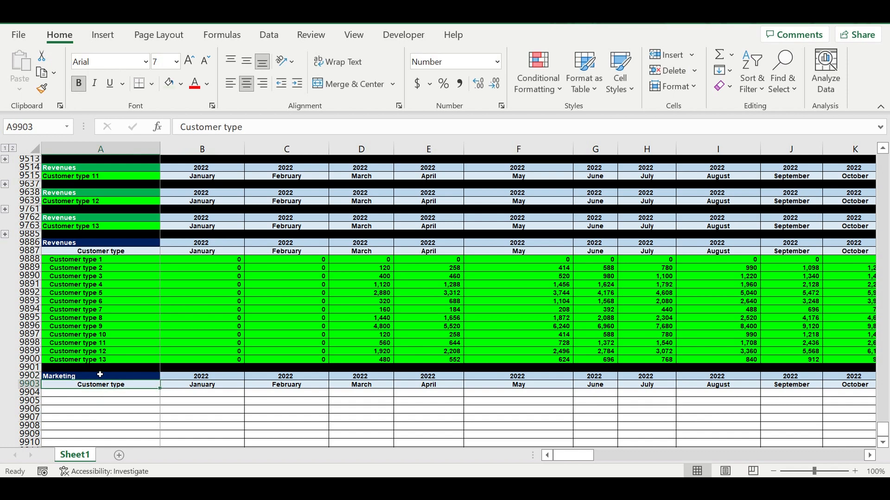
left_click(99, 374)
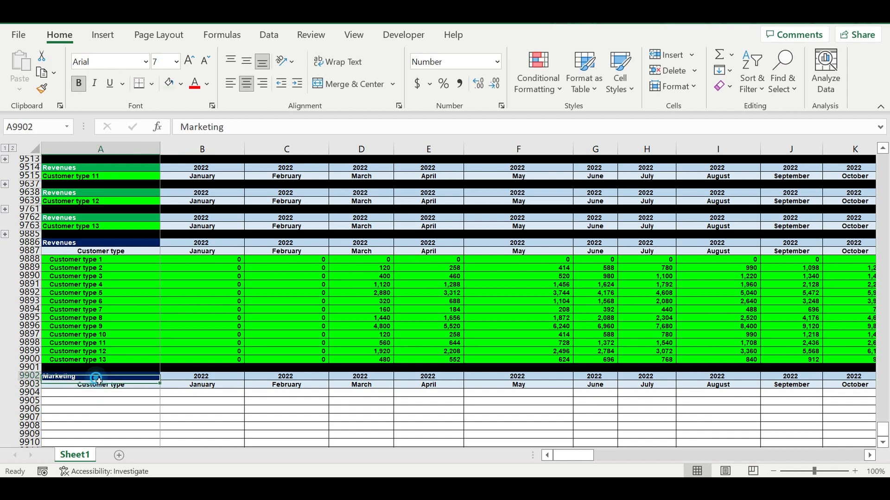
left_click(181, 84)
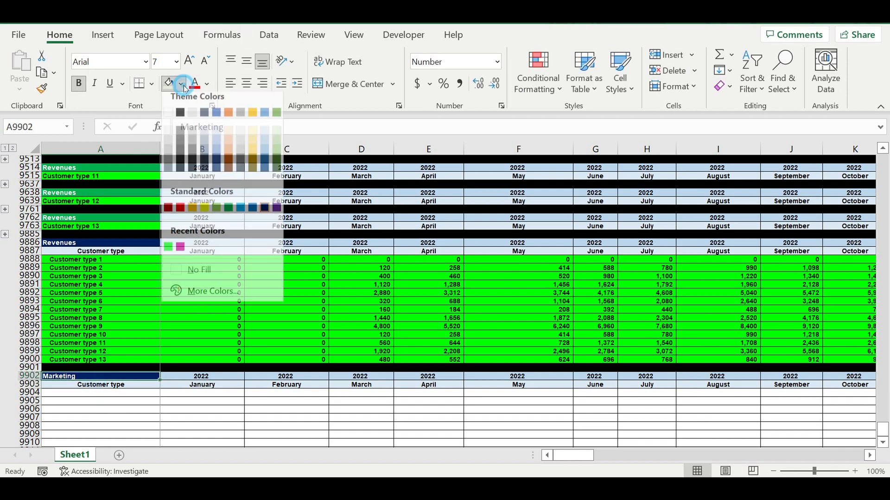
left_click(180, 215)
Step: Link A9904 to the "Operating activity start (0-1-2)" label in the Time line section with =A164
left_click(139, 407)
left_click(134, 393)
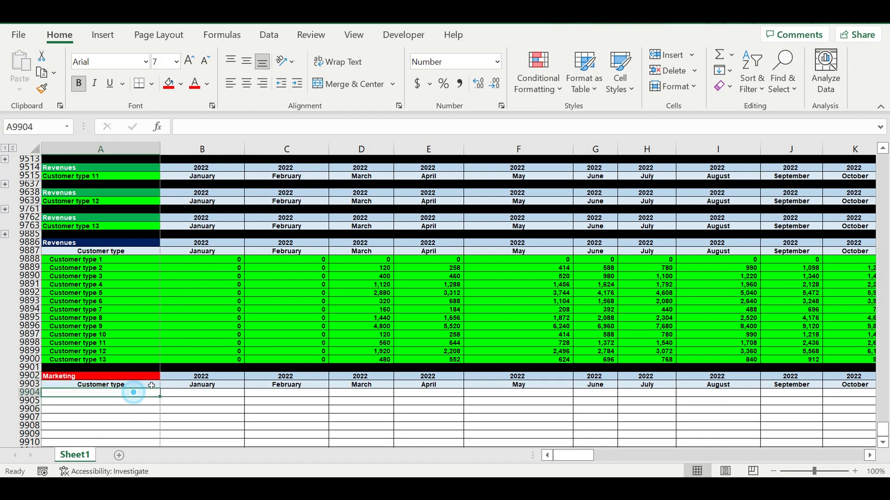
type("=")
left_click_drag(884, 431, 889, 201)
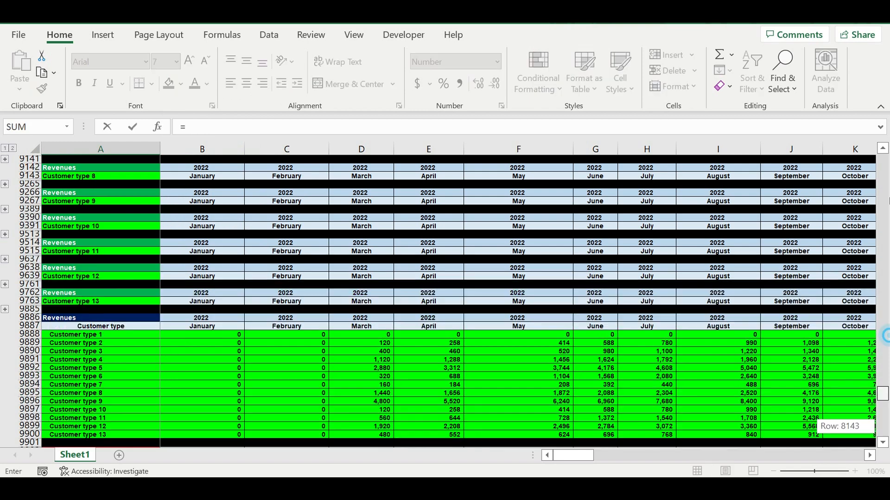
left_click_drag(886, 335, 882, 160)
scroll(357, 350, "down", 20)
scroll(291, 351, "down", 20)
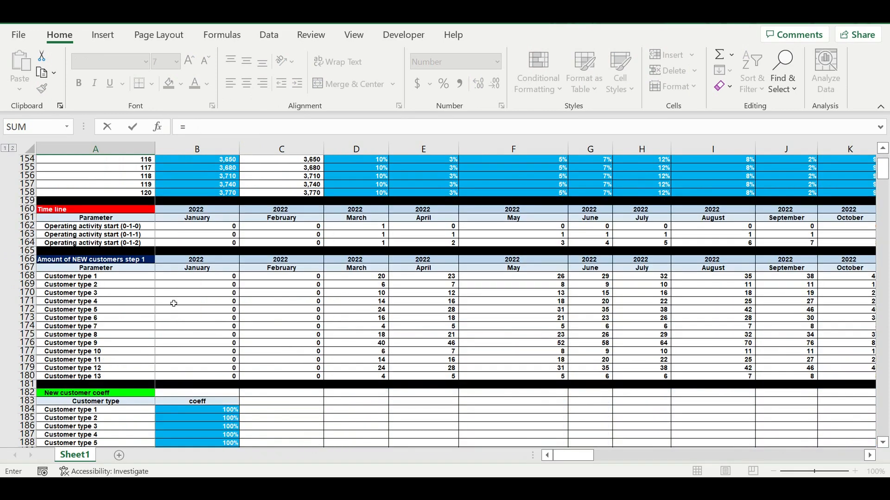
left_click(81, 246)
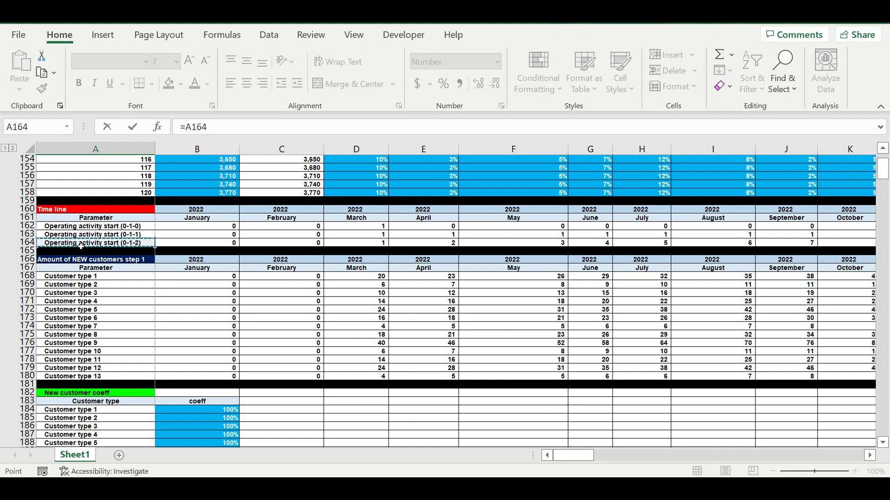
key("Return")
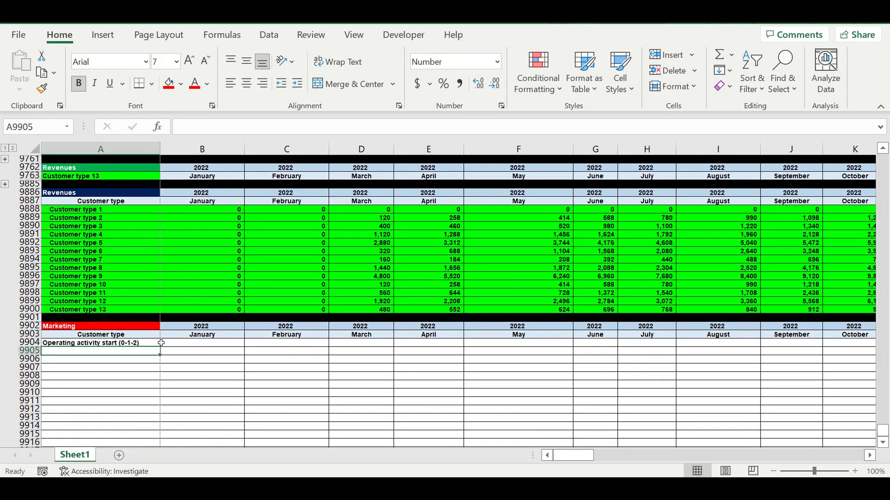
Step: Extend the operating activity start link across row 9904 from January 2022 through December 2031
left_click(154, 343)
left_click_drag(165, 351, 221, 363)
left_click(214, 360)
left_click(215, 344)
left_click_drag(244, 347, 823, 346)
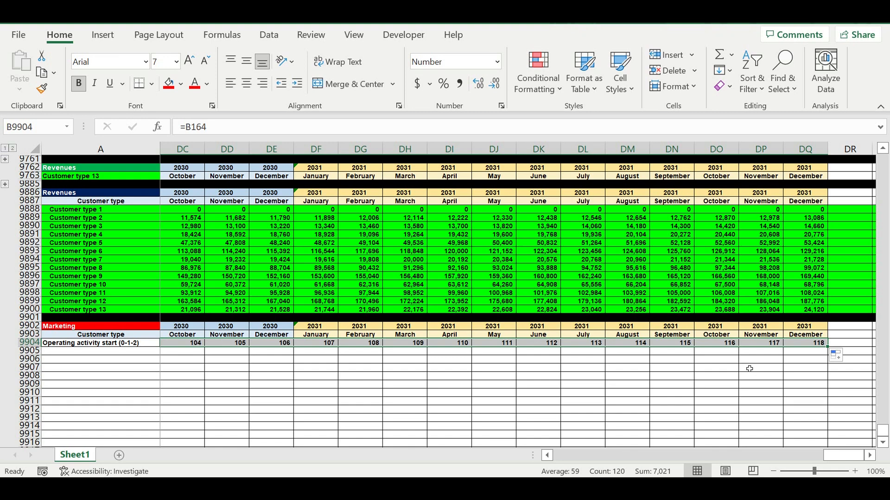
left_click_drag(835, 456, 533, 452)
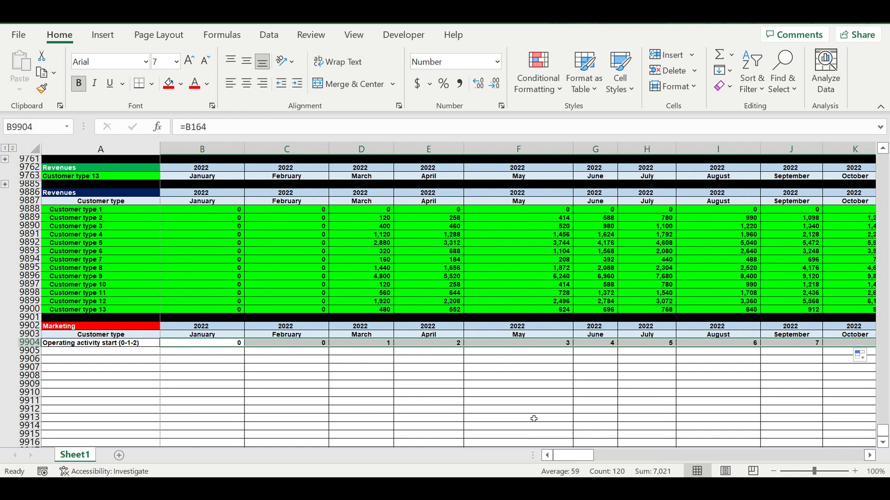
Step: Examine the operating activity start formulas and month numbers across the first months of row 9904
left_click(249, 387)
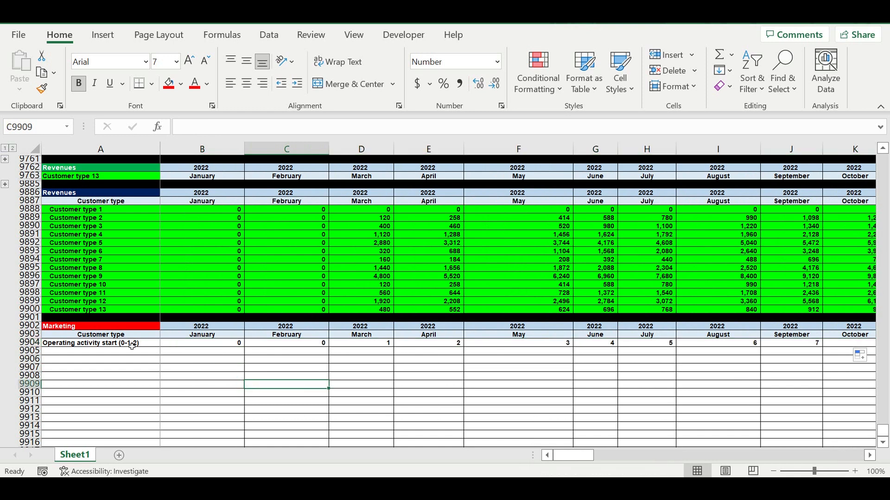
left_click(121, 344)
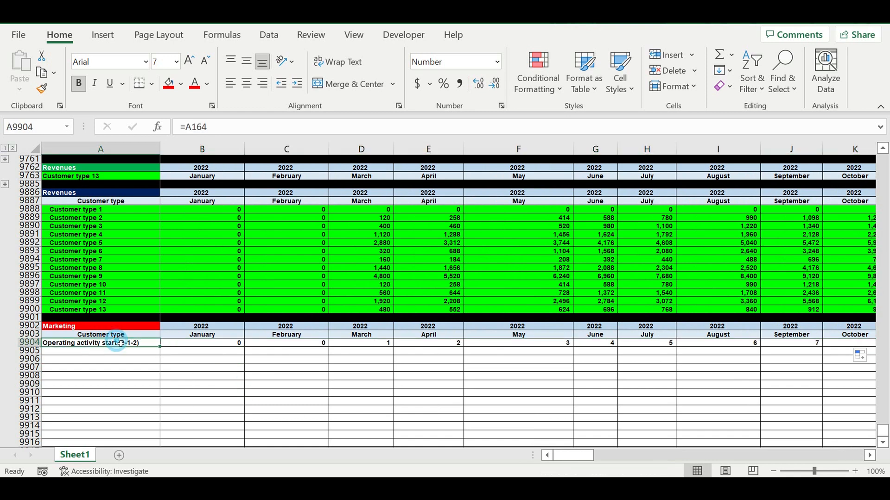
left_click(211, 345)
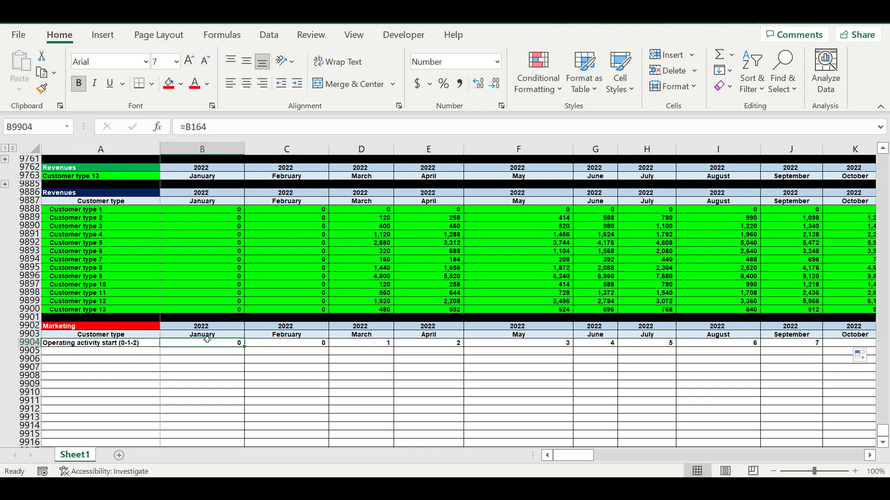
left_click(379, 347)
left_click(425, 345)
left_click(526, 345)
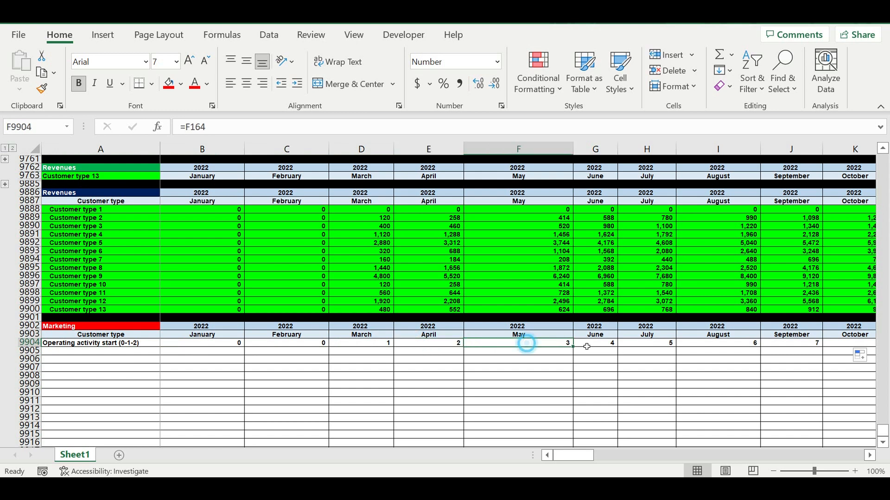
left_click(589, 346)
left_click(362, 345)
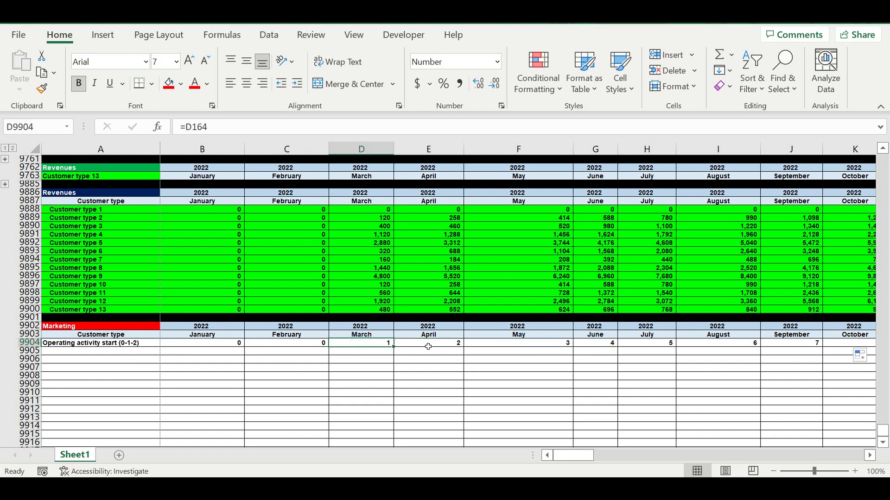
left_click(428, 347)
left_click(532, 345)
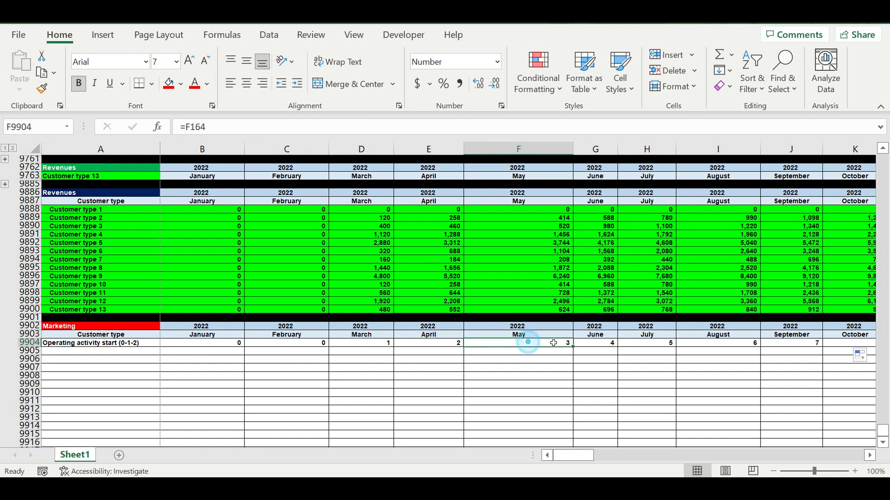
left_click(605, 344)
left_click(647, 345)
left_click(250, 369)
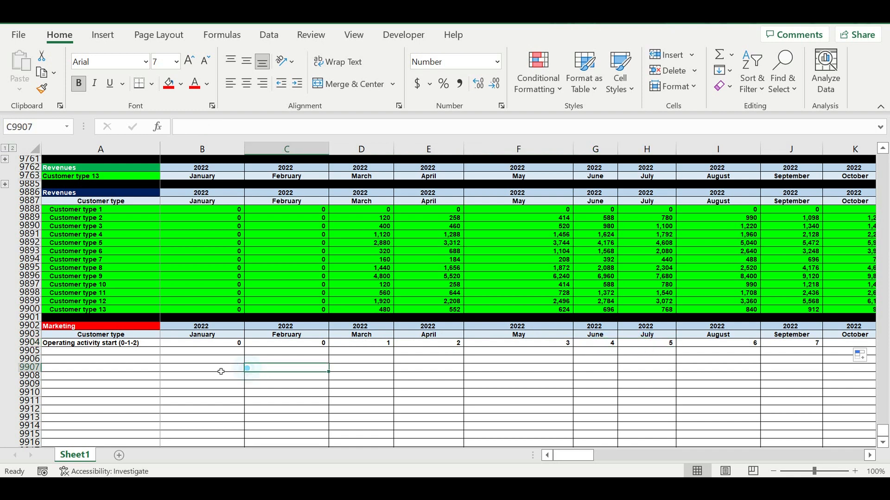
Step: Enter the row label "Total amount of new customers" in A9905
left_click(154, 354)
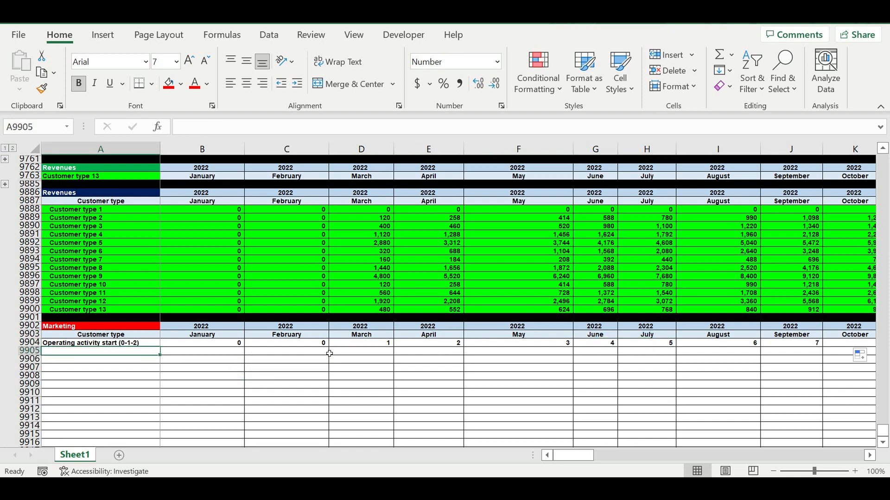
type("Totlal")
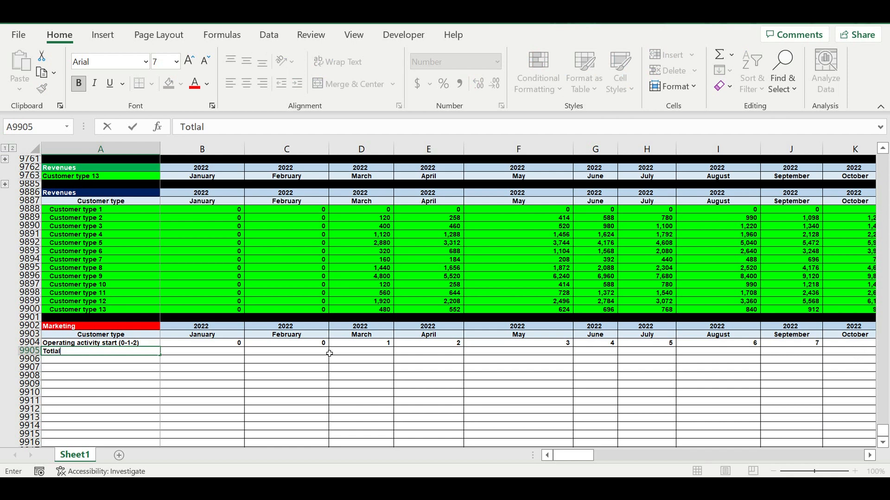
key("BackSpace")
key("BackSpace")
type("al amoun")
type("t od")
key("BackSpace")
type("f n")
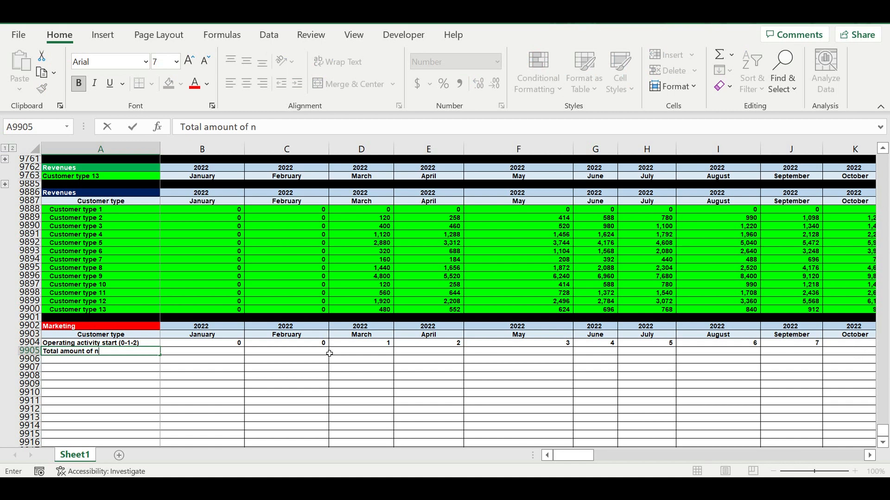
type("ew customers")
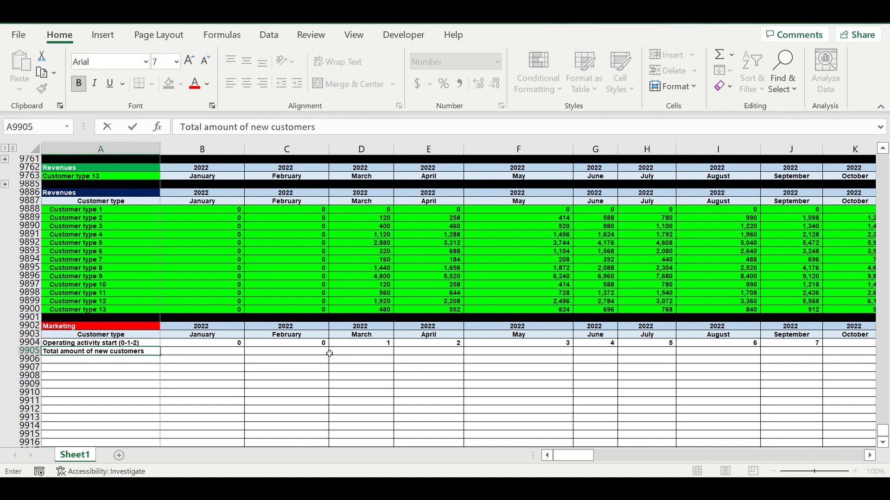
key("Return")
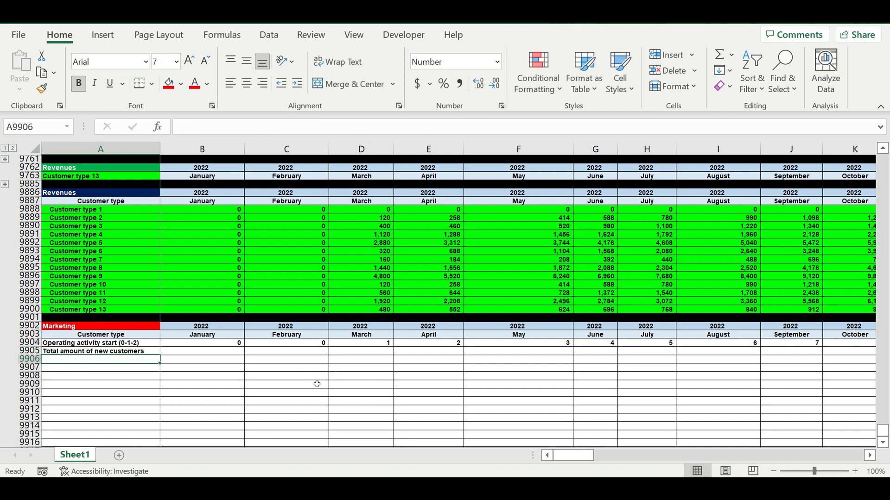
Step: Sum January's new customers from the "Amount of NEW customers step 2" table in B9905 with =SUM(B200:B212)
left_click(215, 353)
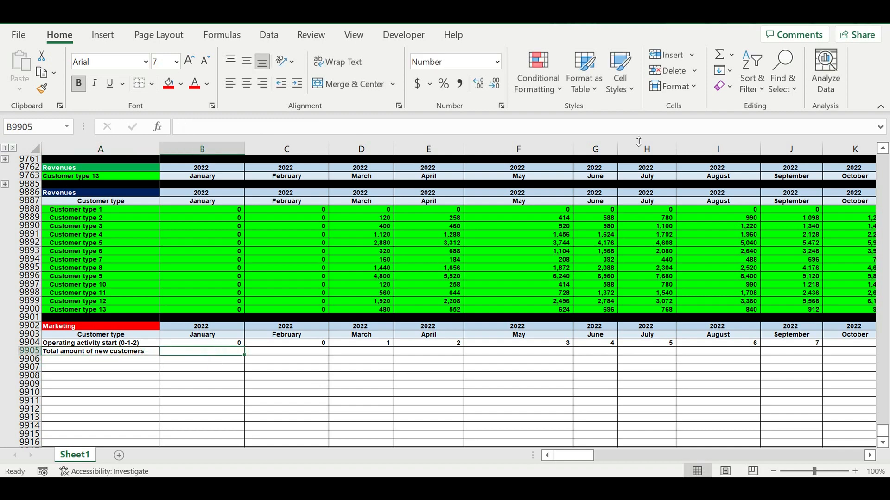
left_click(719, 54)
scroll(445, 278, "up", 1)
scroll(889, 306, "up", 1)
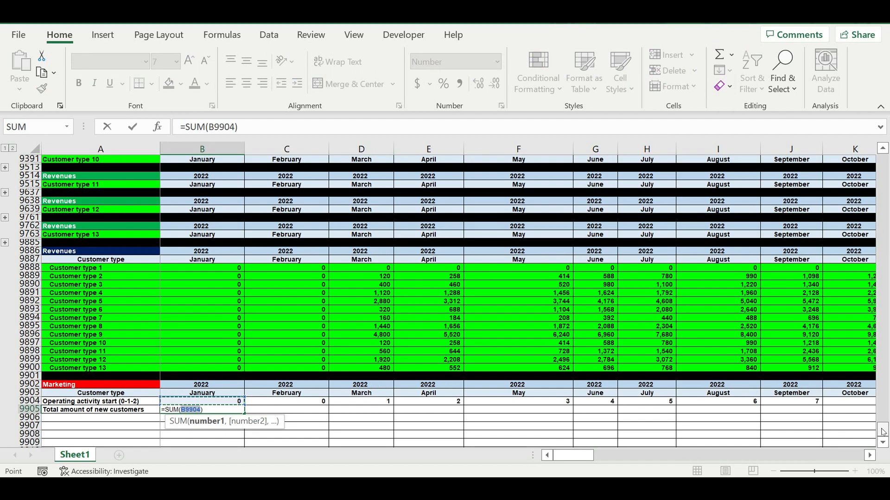
scroll(729, 183, "up", 12)
scroll(330, 341, "up", 20)
scroll(330, 341, "down", 20)
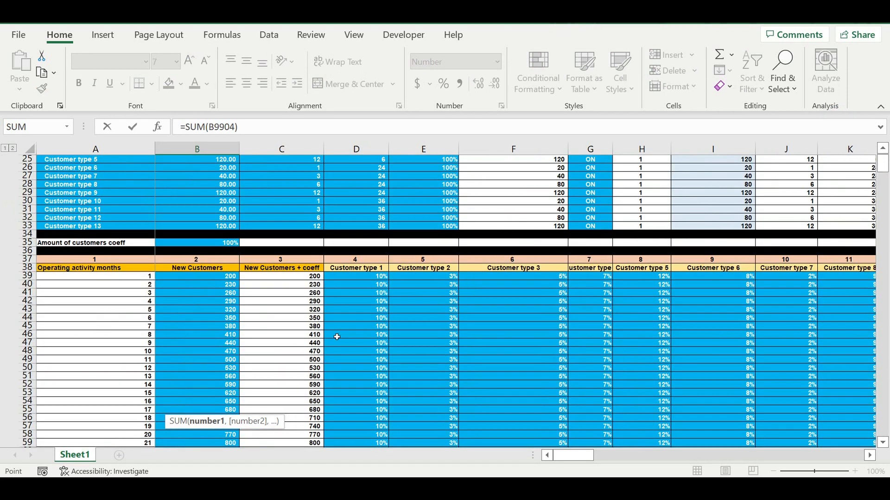
scroll(329, 341, "down", 20)
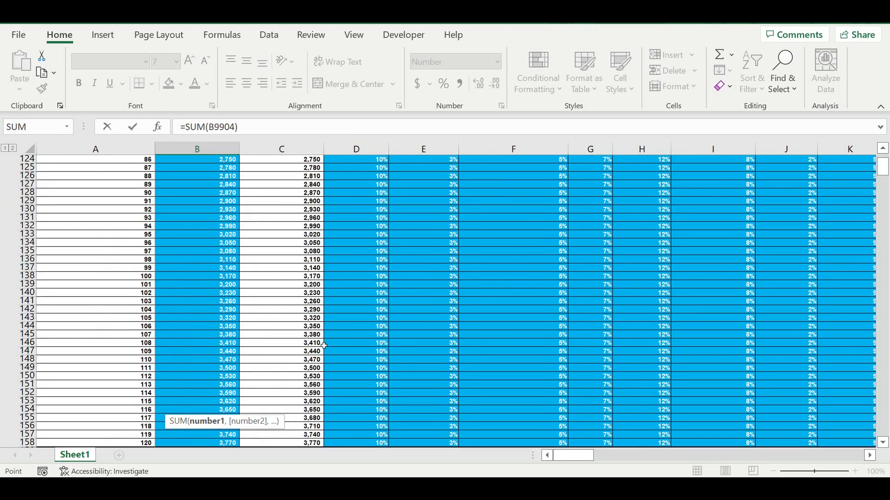
scroll(324, 343, "down", 8)
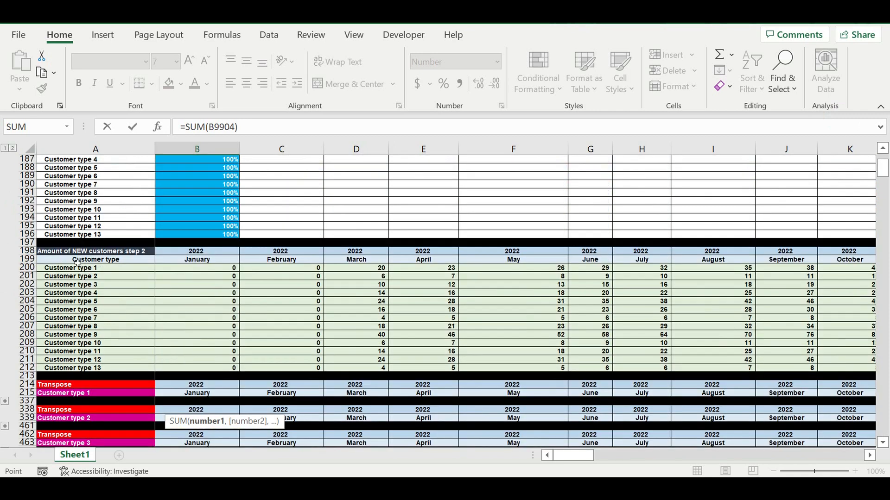
left_click(207, 268)
left_click_drag(209, 287, 208, 357)
type(")")
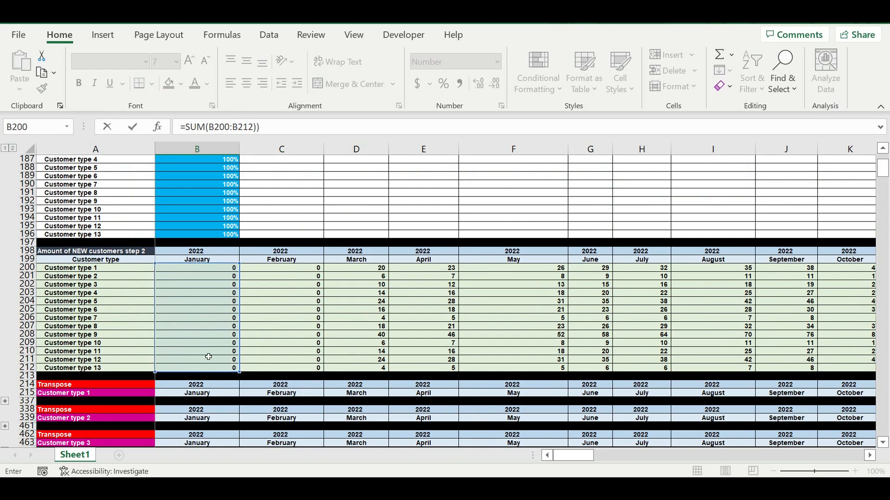
key("BackSpace")
key("Return")
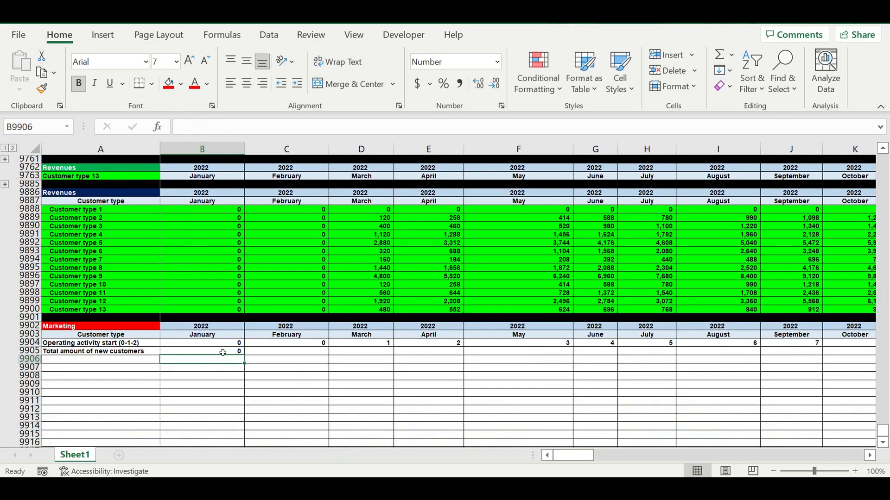
Step: Extend the January new customers sum in B9905 across row 9905 through December 2031
left_click(224, 353)
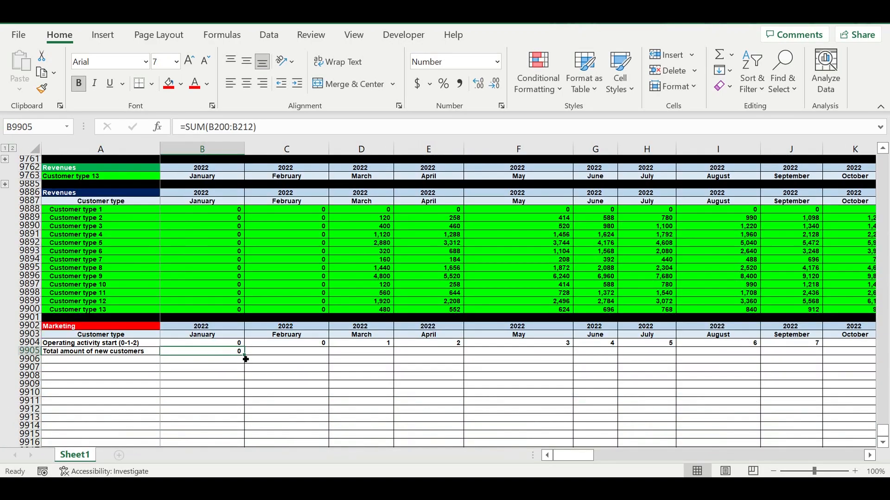
left_click_drag(246, 359, 829, 357)
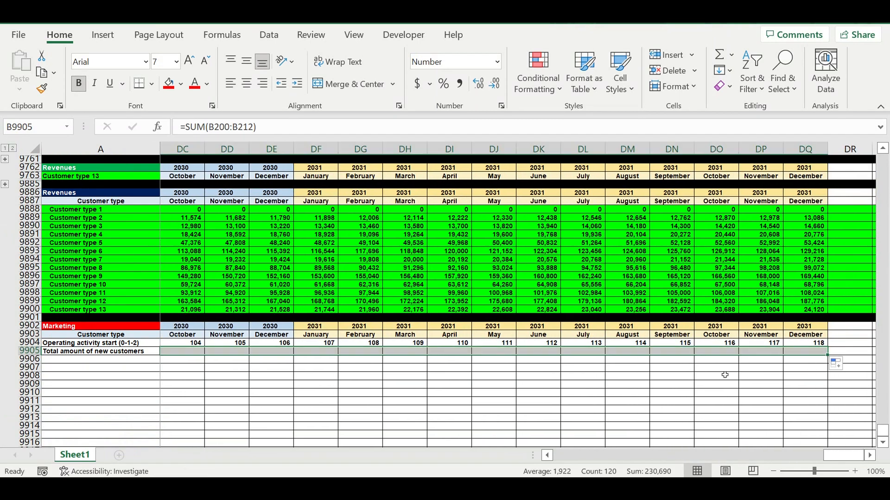
left_click(595, 386)
left_click_drag(834, 452, 565, 454)
scroll(125, 308, "down", 4)
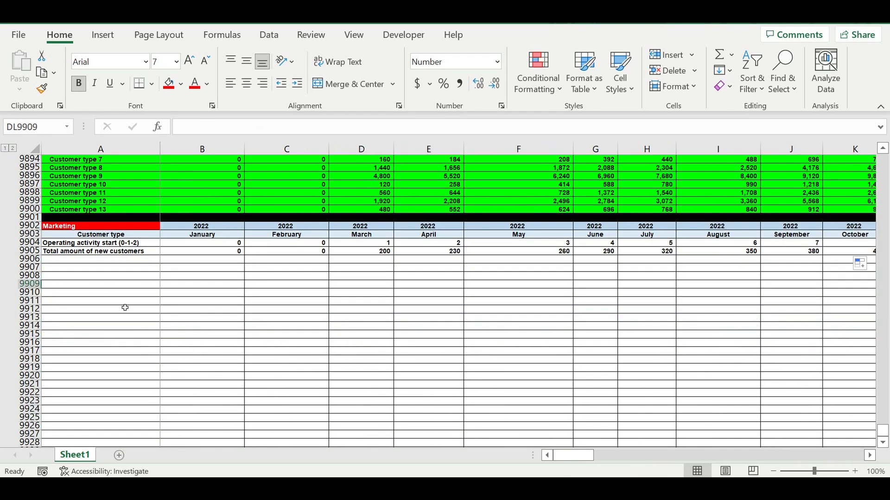
Step: Enter the heading "Sources of customers" in A9909
left_click(99, 288)
type("Marketing")
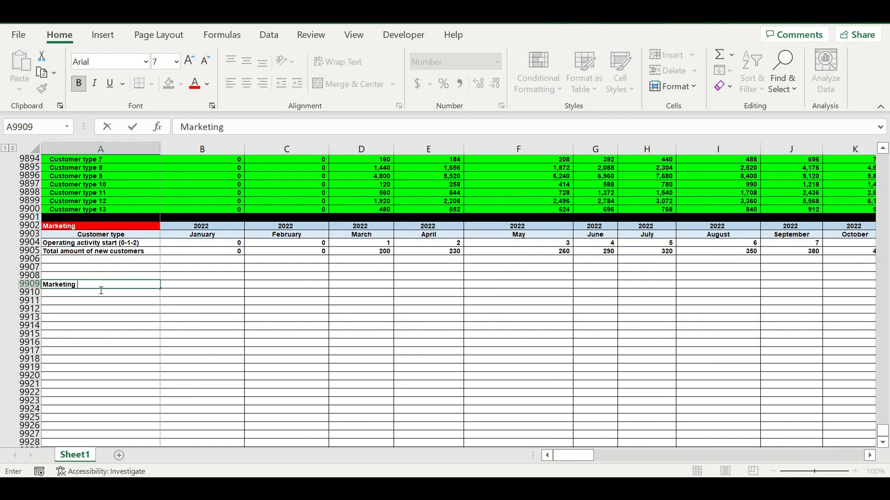
key("BackSpace")
key("BackSpace")
key("BackSpace")
key("BackSpace")
key("BackSpace")
key("BackSpace")
key("BackSpace")
key("BackSpace")
key("BackSpace")
type("omer")
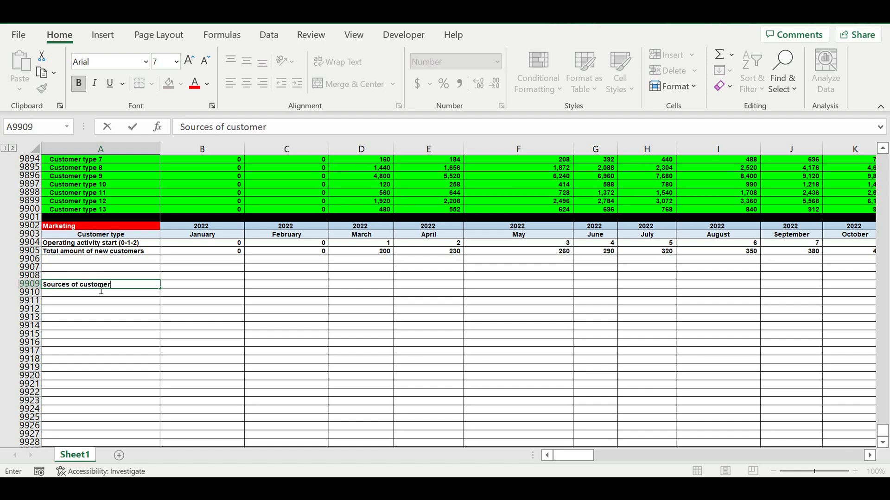
type("s")
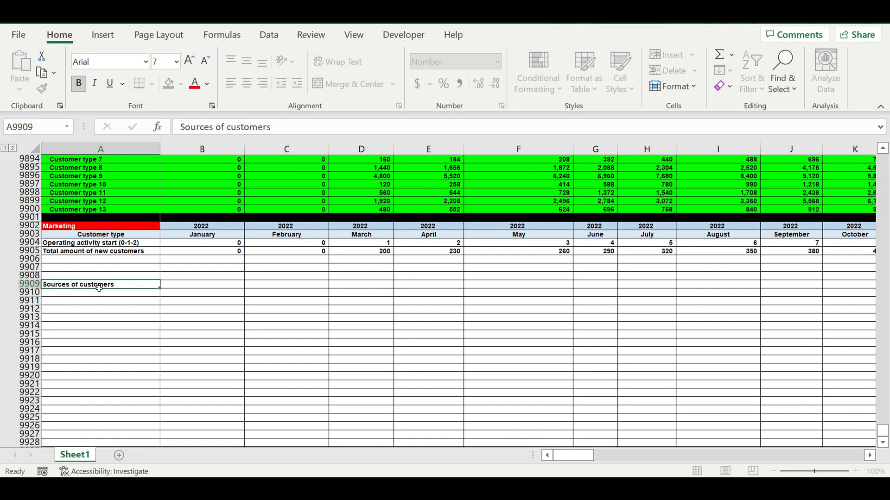
left_click(95, 301)
Step: Format the "Sources of customers" heading in A9909 with a purple fill and white text
left_click(101, 286)
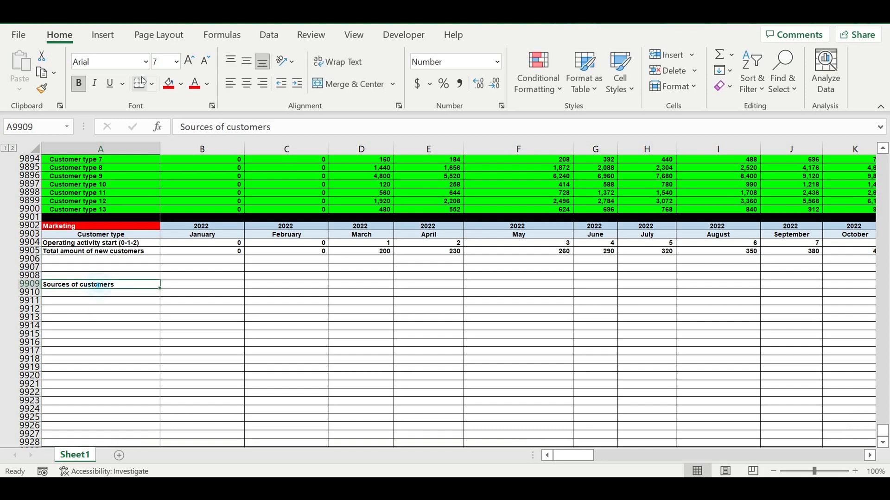
left_click(181, 84)
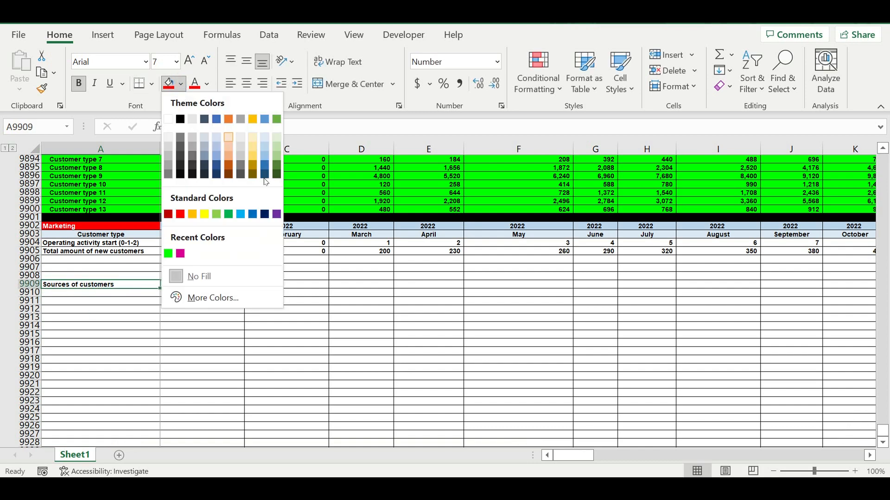
left_click(276, 214)
left_click(208, 84)
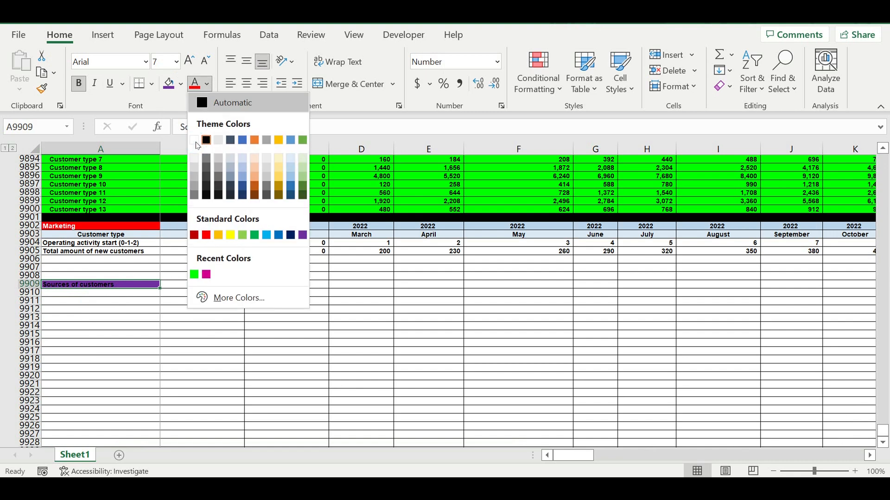
left_click(194, 141)
left_click(186, 305)
Step: Enter the label "Source 1" in A9910 under the sources heading
left_click(139, 293)
type("Sources of customers")
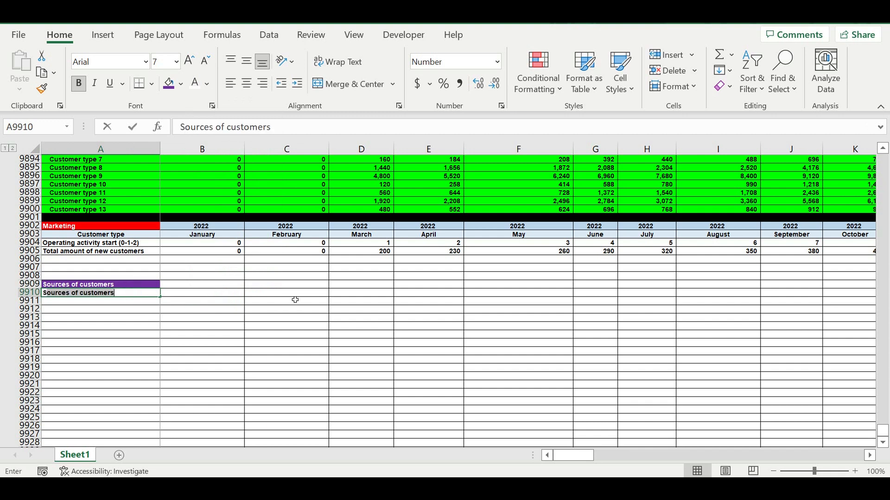
type("t")
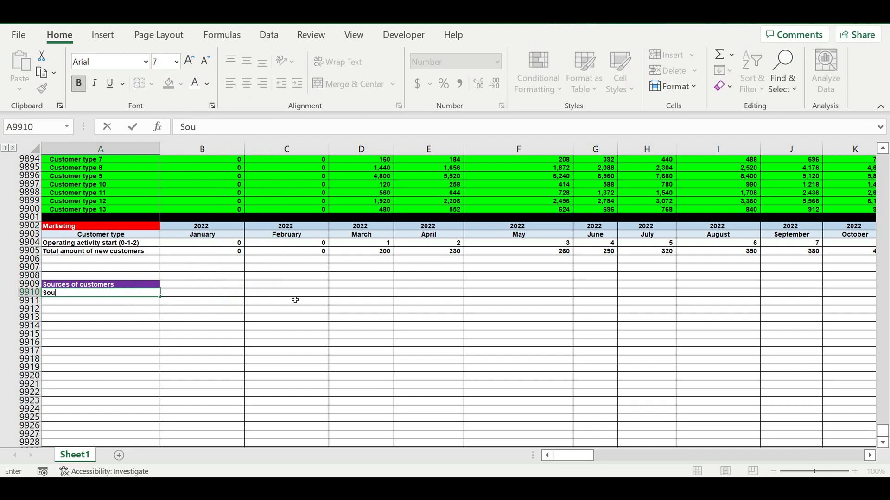
type("rces of customers")
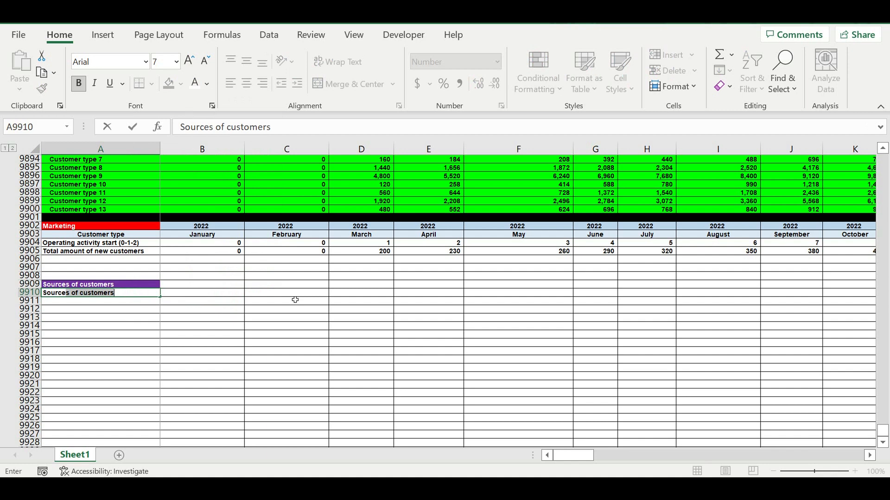
key("BackSpace")
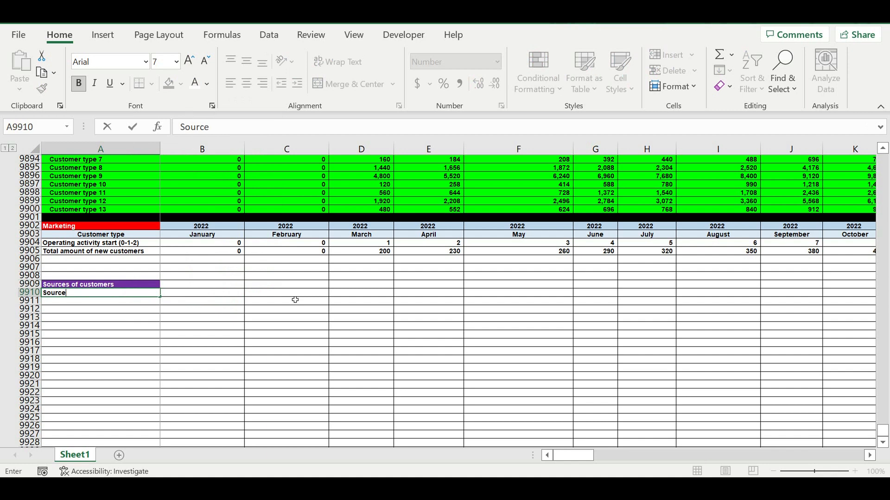
type("1")
key("Return")
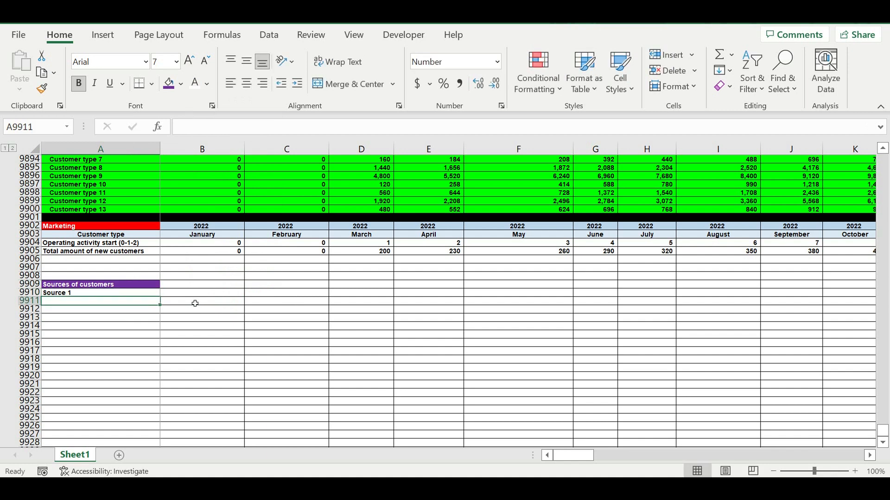
Step: Extend the source labels down to Source 10 in A9919 and format A9910:A9919 with white text on a light blue fill
left_click(128, 293)
left_click_drag(159, 298, 165, 370)
left_click_drag(80, 297, 74, 369)
left_click(197, 85)
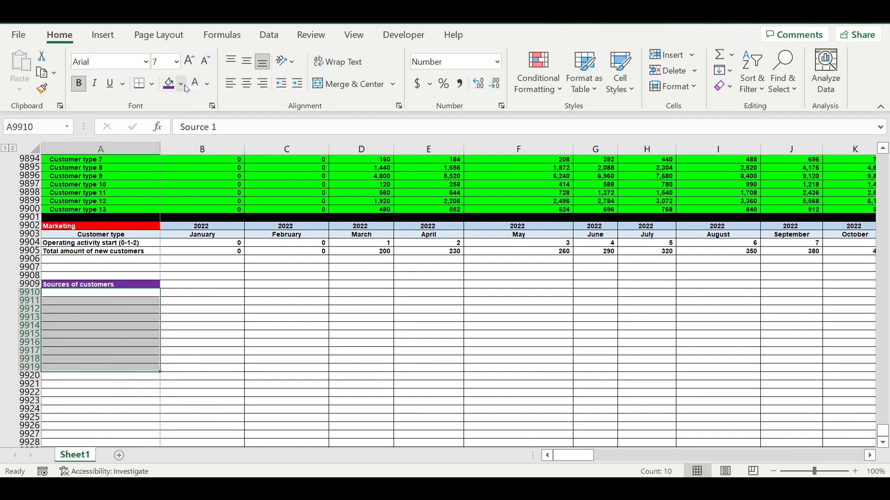
left_click(181, 84)
left_click(240, 213)
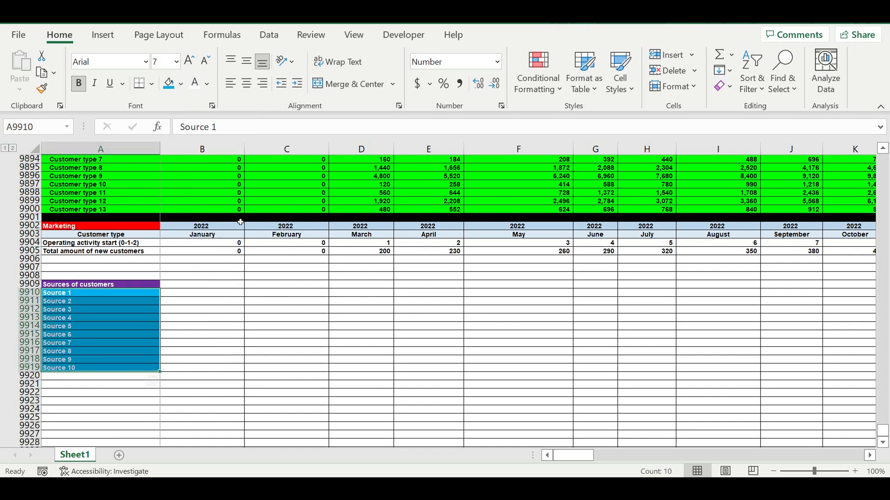
left_click(268, 298)
Step: Fill rows 9920 and 9908 black as separators around the customer sources block
left_click(39, 383)
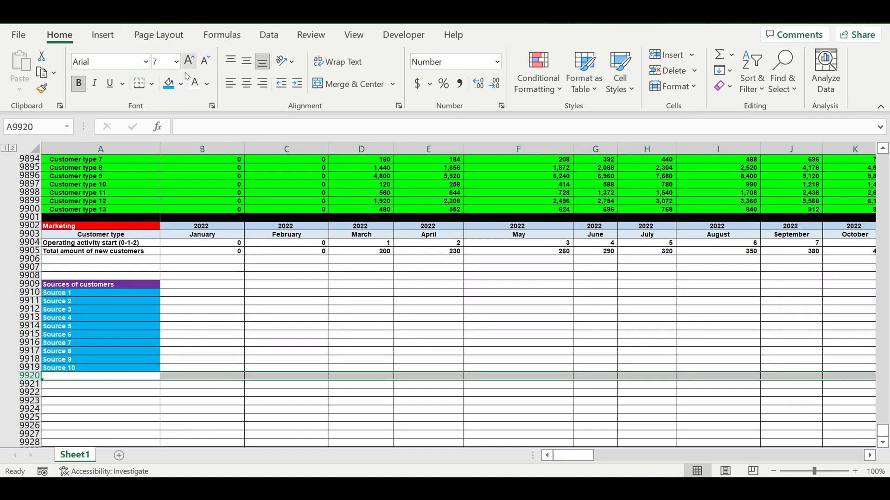
left_click(181, 84)
left_click(185, 121)
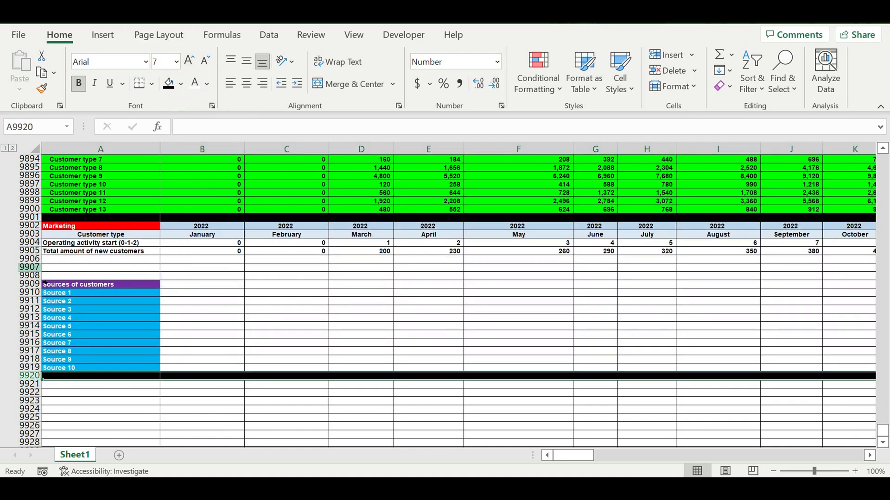
left_click(34, 276)
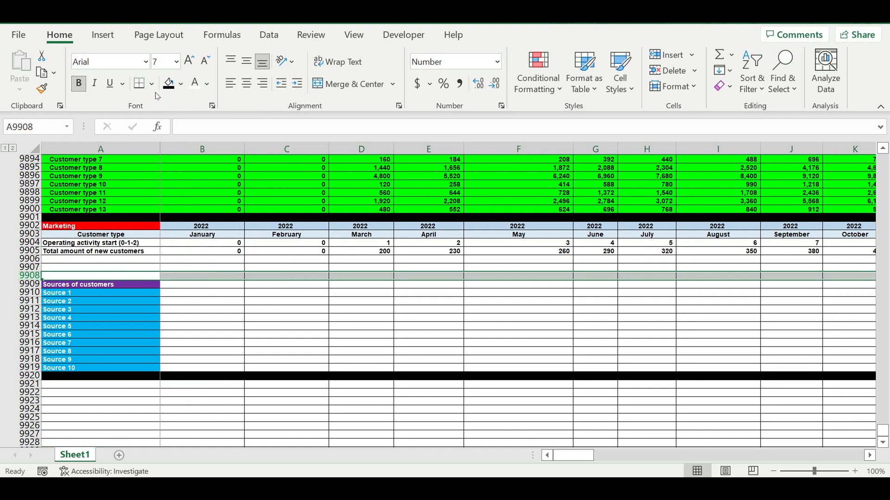
left_click(169, 84)
left_click(228, 268)
Step: Indent the labels Source 1 to Source 10 in A9910:A9919 by one level
scroll(109, 268, "down", 3)
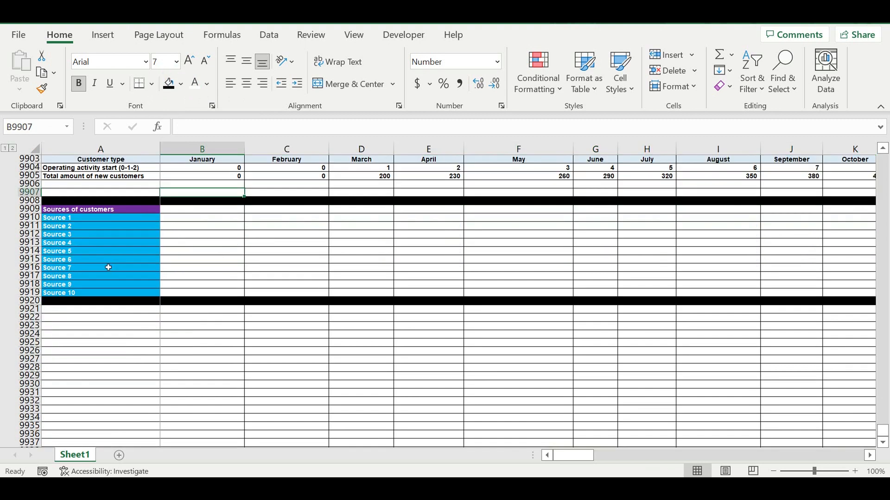
left_click_drag(72, 218, 93, 293)
left_click(297, 83)
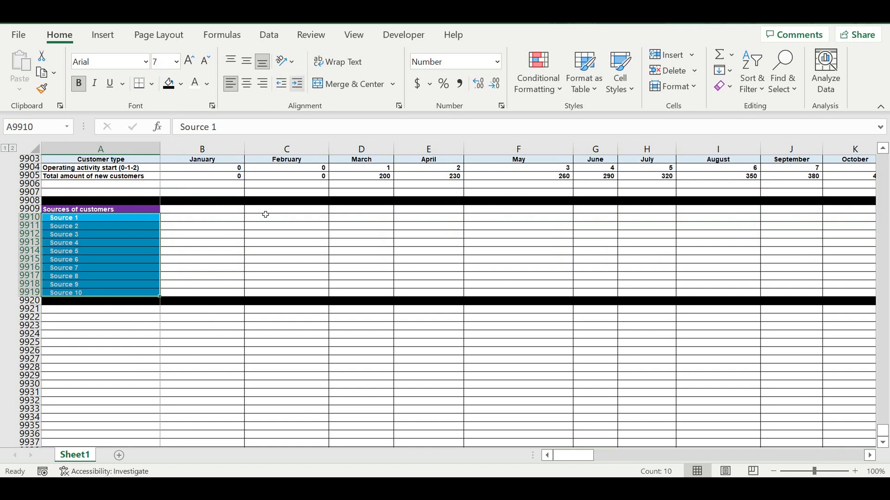
left_click(241, 326)
Step: Enter the heading "Time line" in A9921 below the customer sources block
left_click(216, 359)
scroll(241, 314, "down", 1)
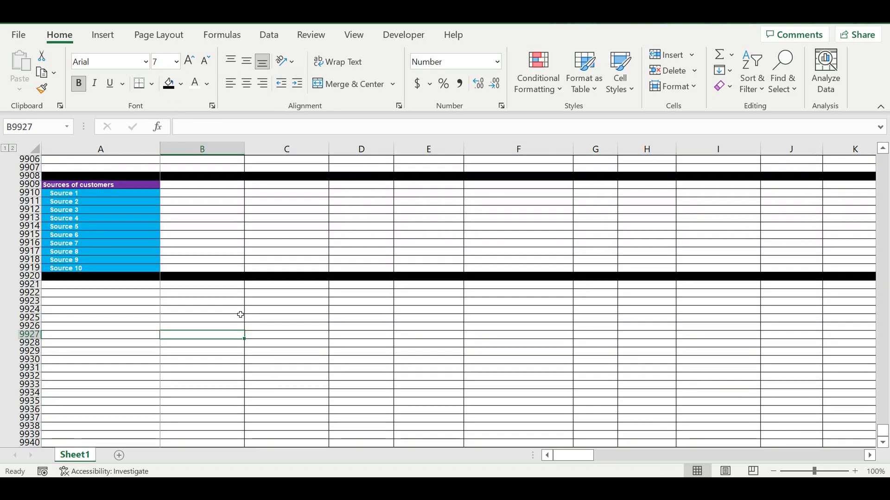
left_click(142, 283)
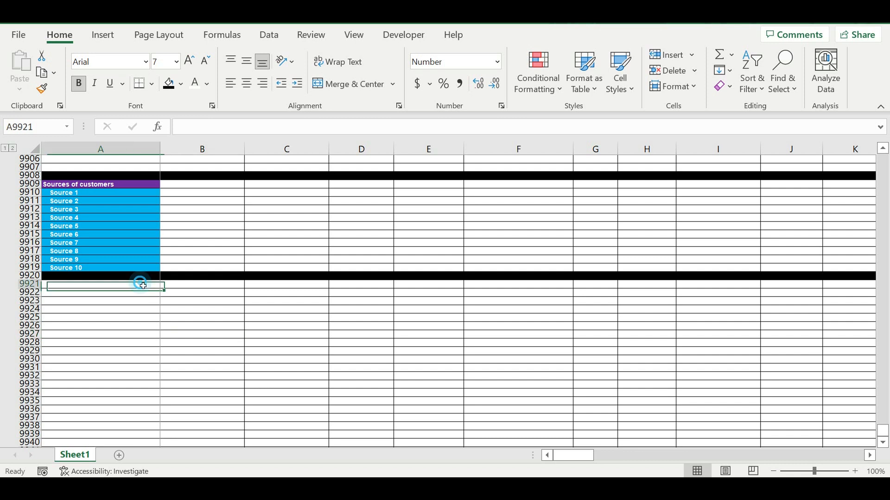
left_click_drag(71, 197, 74, 269)
left_click(95, 318)
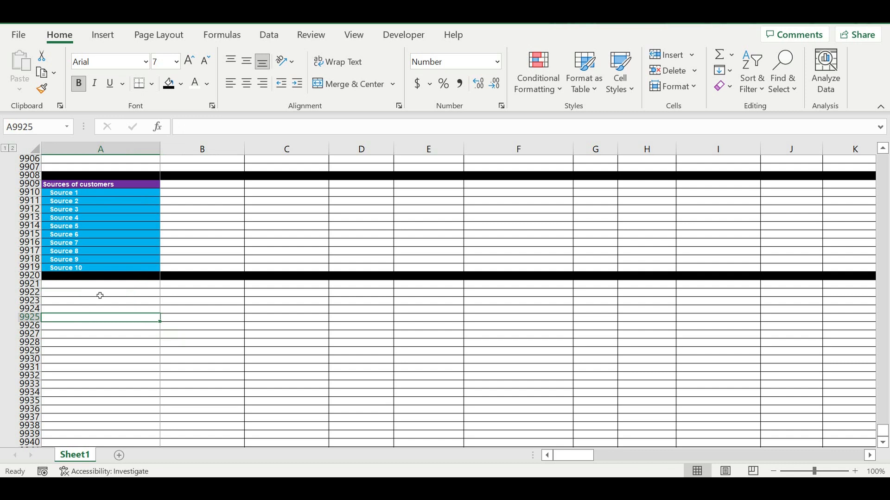
left_click(132, 287)
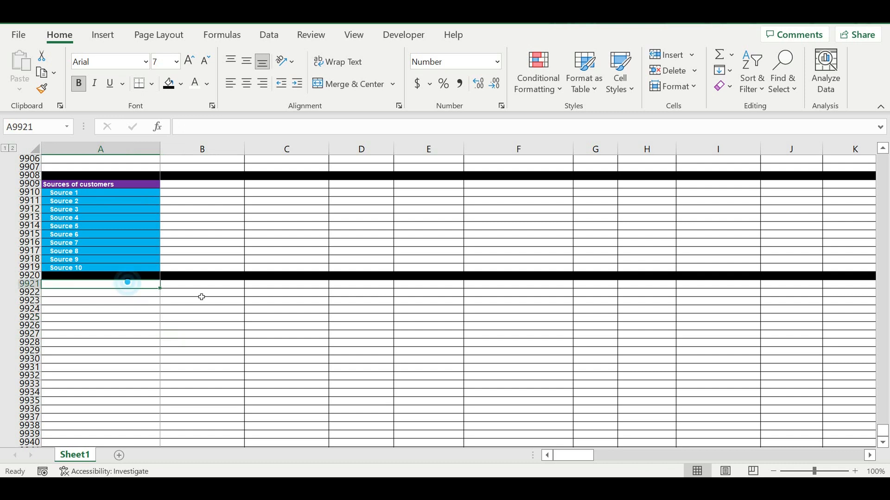
type("Time line")
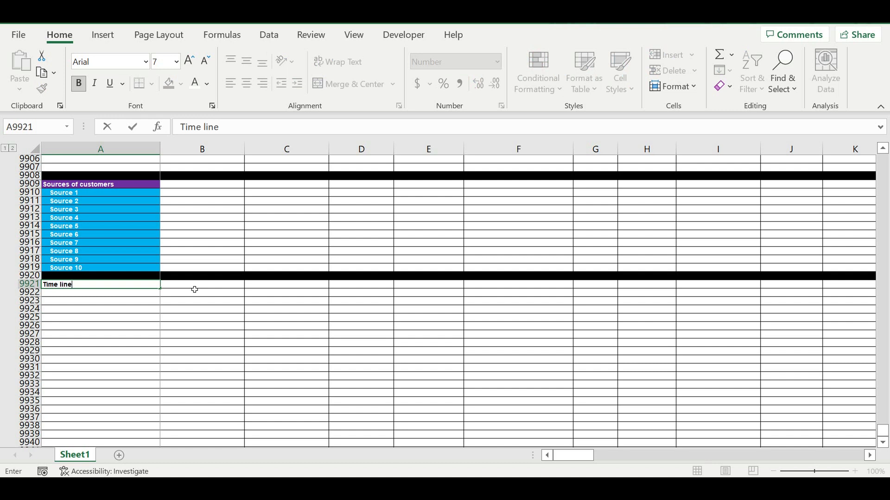
key("Return")
left_click(79, 328)
Step: Enter the label "Month of operating activity" in A9922, with a capital M
left_click(90, 293)
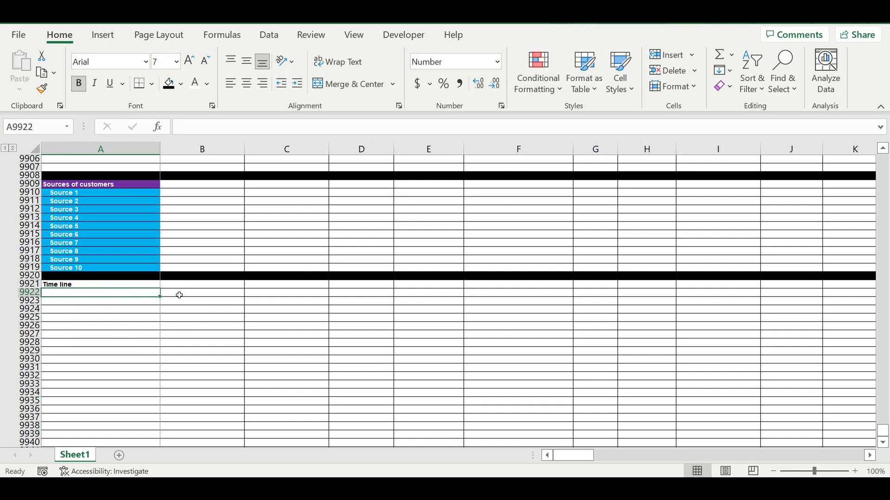
type("month of operating ac")
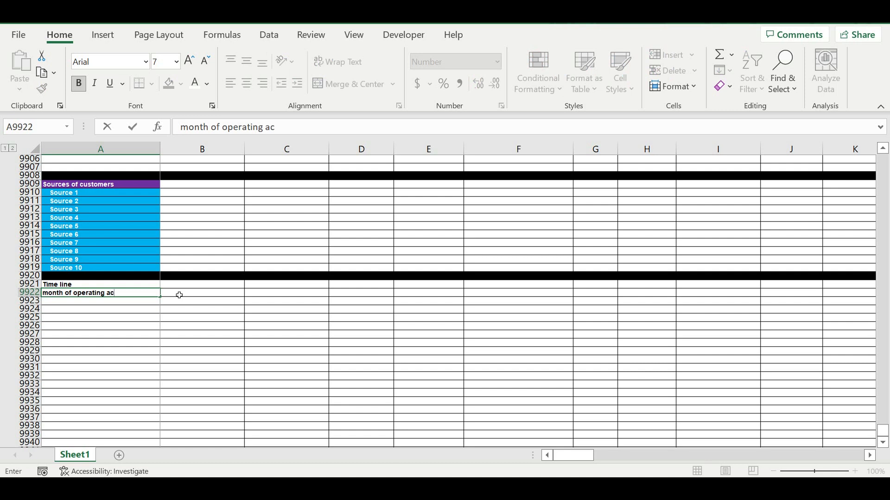
key("Return")
left_click(120, 317)
left_click(100, 294)
left_click(179, 126)
key("Delete")
type("M")
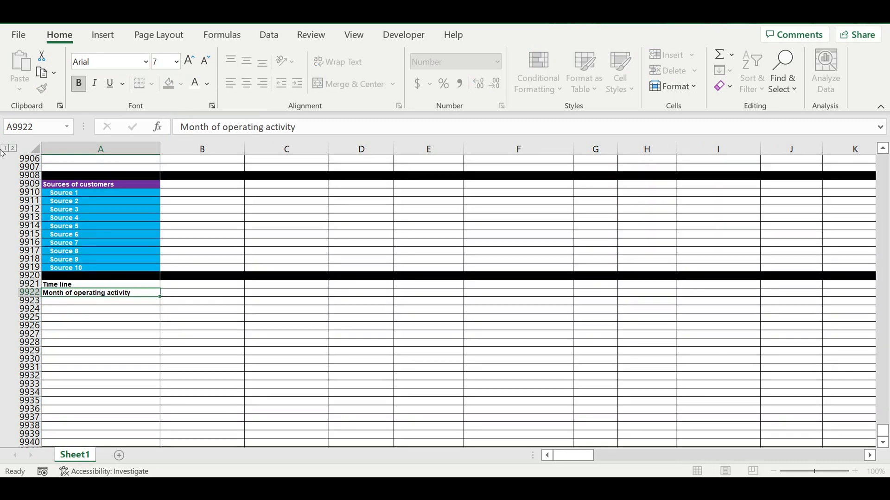
key("Return")
Step: Start the month numbering with 1 in A9923 and the formula =A9923+1 in A9924
left_click(114, 308)
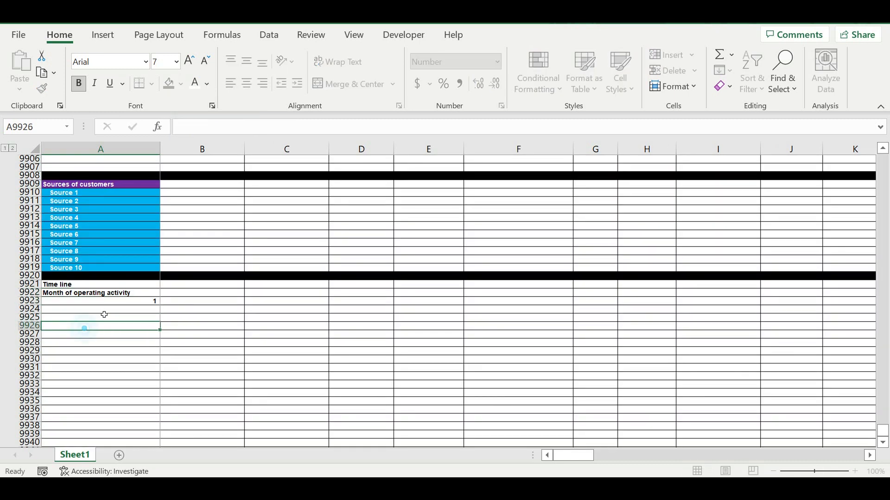
type("=")
left_click(152, 304)
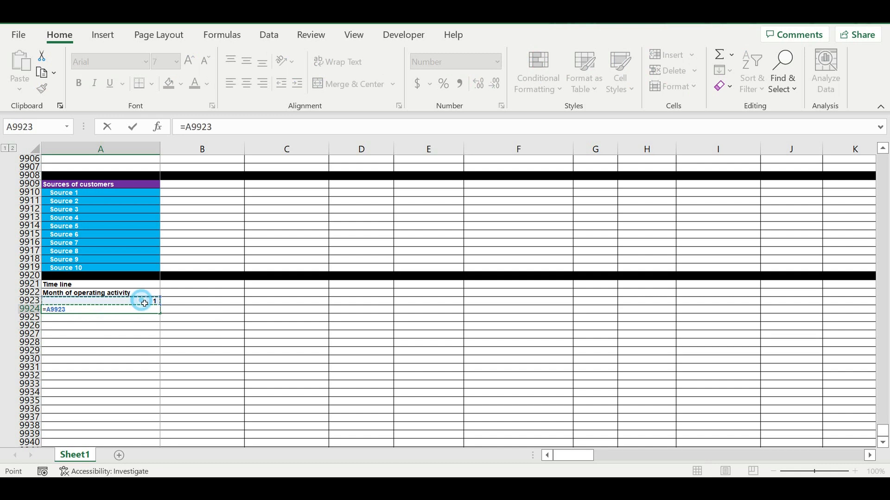
type("+1")
left_click(136, 341)
left_click(138, 302)
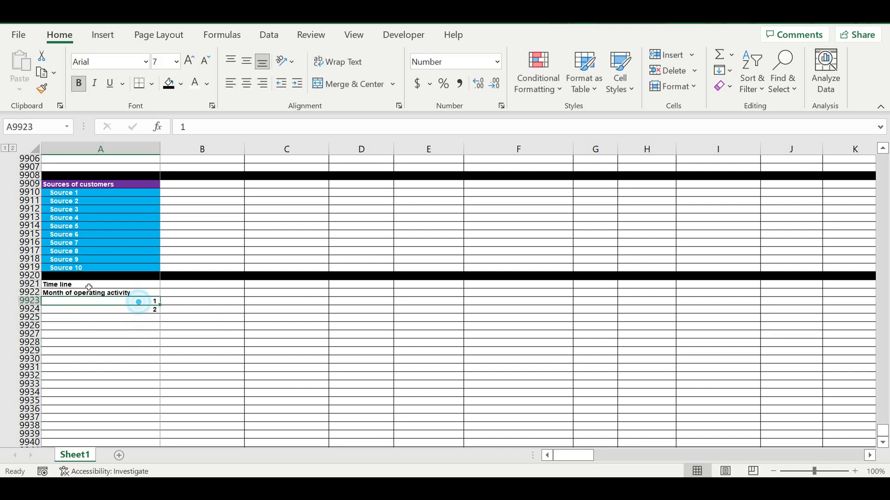
Step: Center the "Month of operating activity" label in A9922 and give it a pale blue fill
left_click(90, 294)
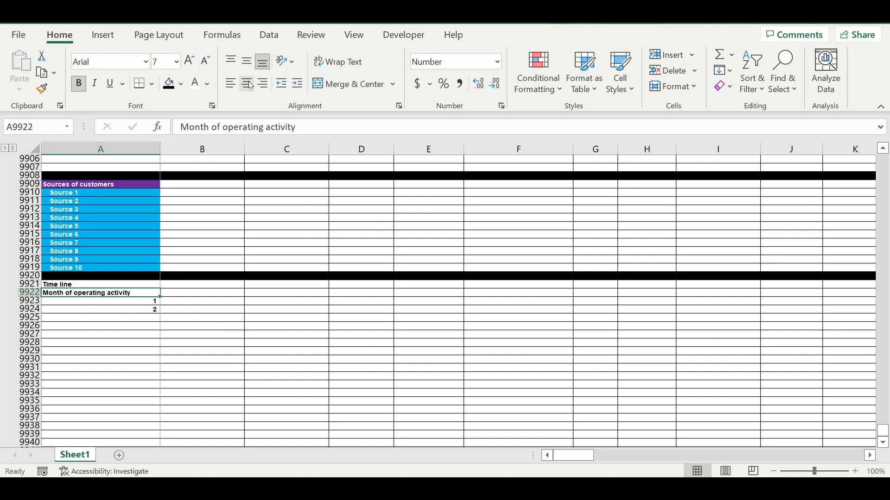
left_click(247, 84)
left_click(183, 84)
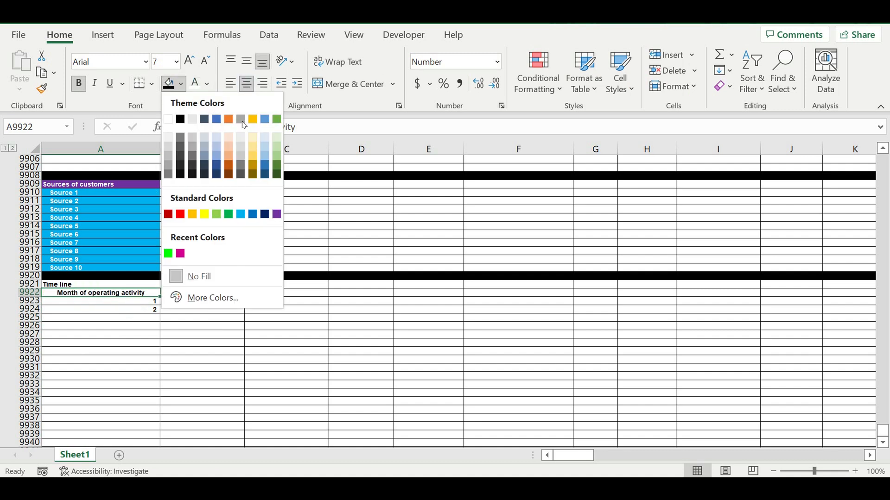
left_click(263, 139)
left_click(80, 285)
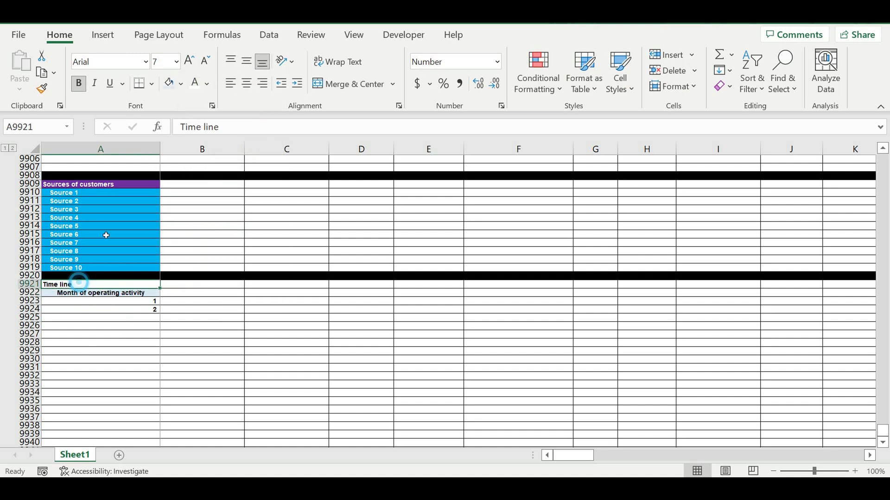
Step: Give the "Time line" heading in A9921 a gold fill
left_click(182, 88)
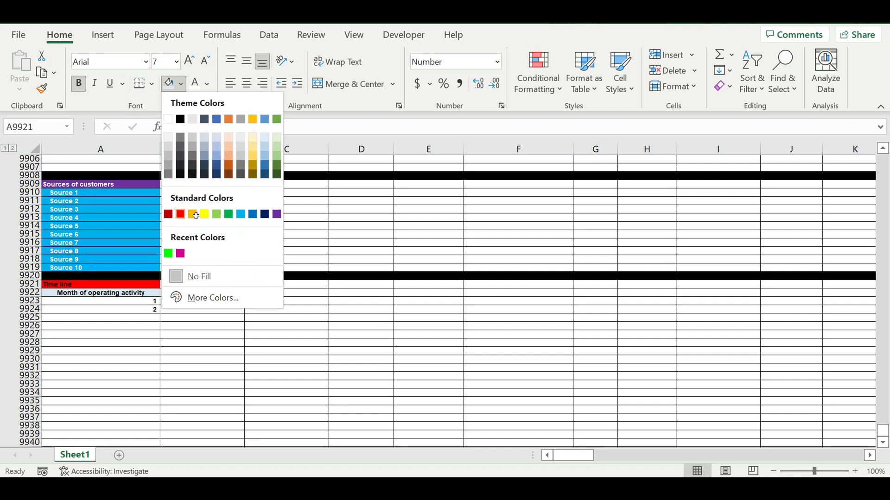
left_click(252, 117)
left_click(252, 309)
Step: Extend the month numbering formula from A9924 down column A to row 10048
left_click(142, 310)
scroll(221, 308, "down", 3)
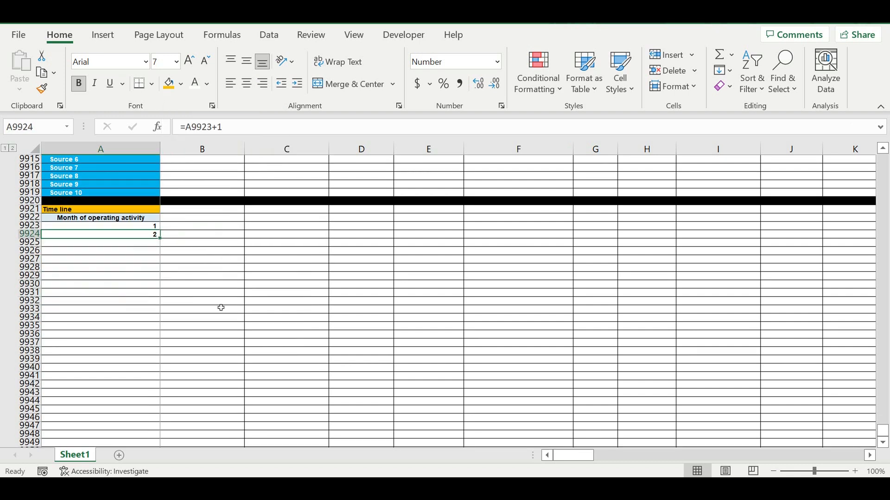
left_click_drag(162, 245, 159, 434)
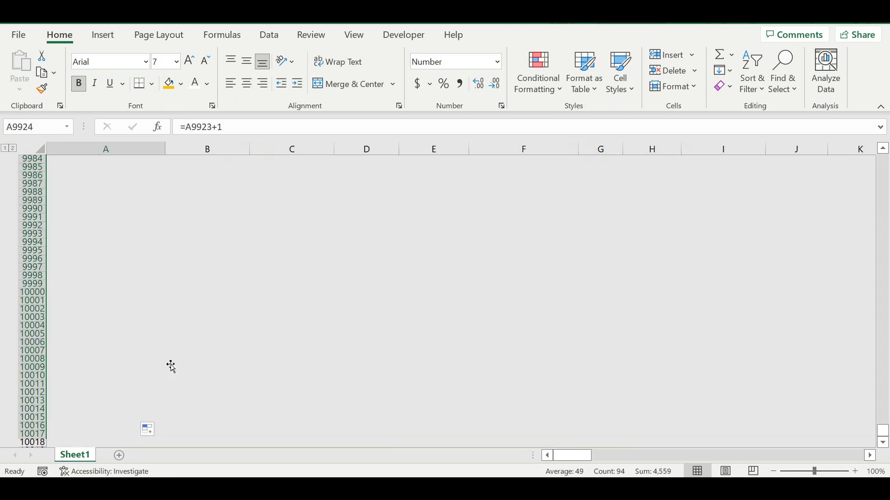
scroll(204, 349, "down", 9)
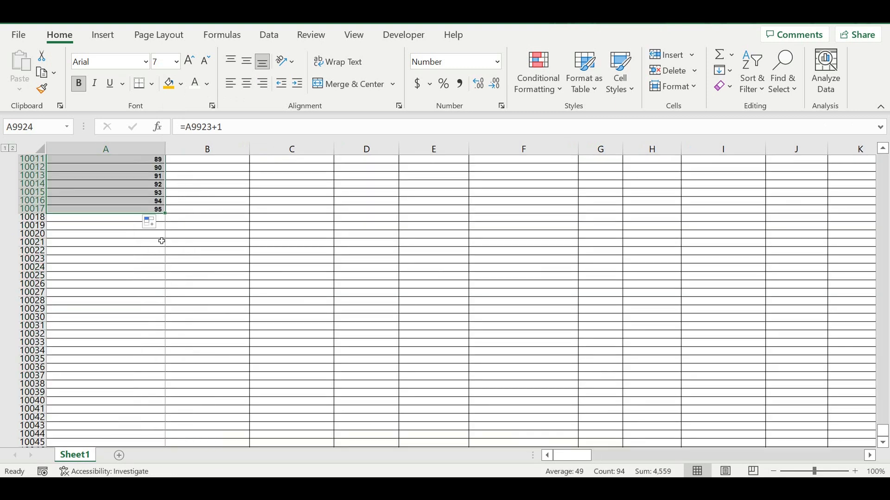
left_click(146, 192)
left_click_drag(170, 202, 160, 368)
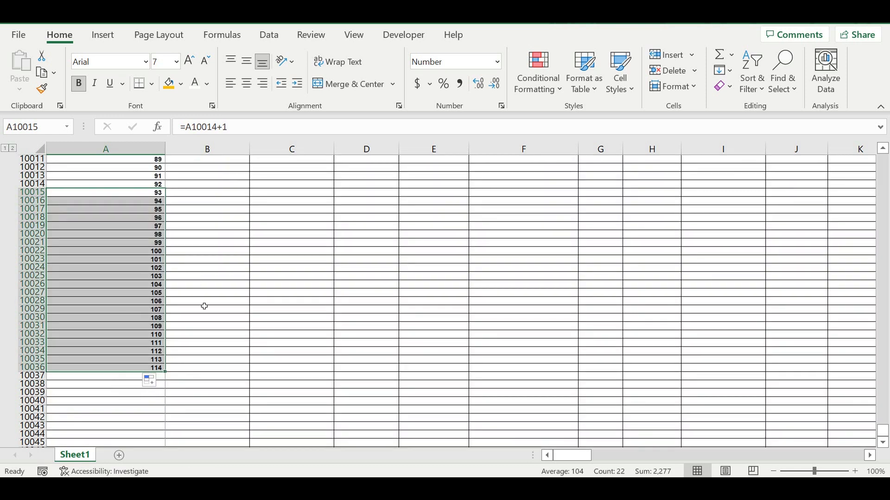
scroll(190, 312, "down", 5)
left_click_drag(168, 249, 185, 342)
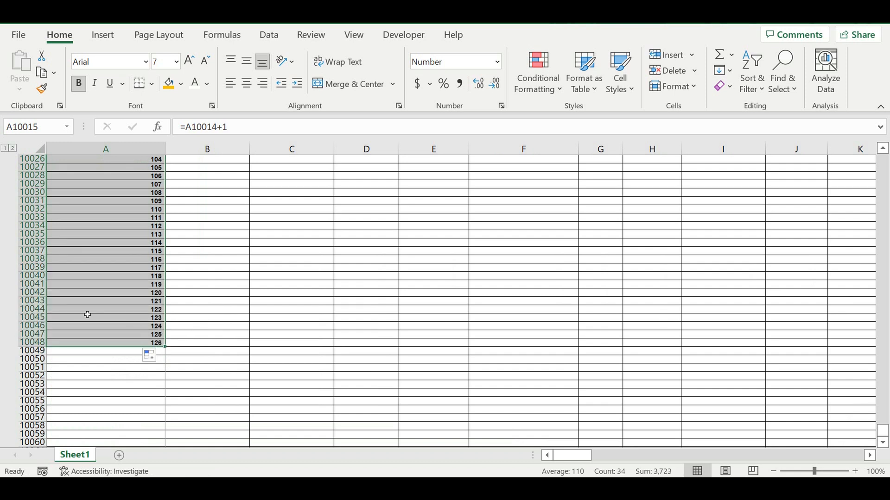
Step: Remove the surplus months 121 to 126 in rows 10043 to 10048
left_click_drag(37, 309, 35, 344)
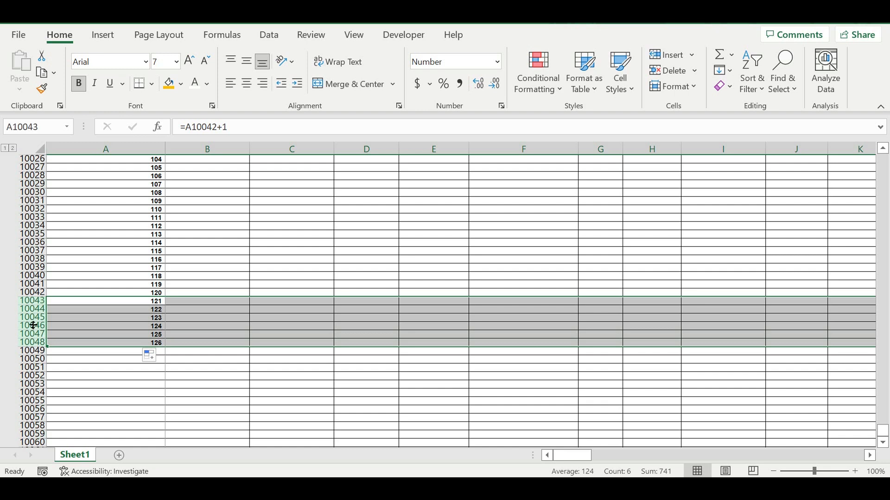
right_click(34, 323)
left_click(67, 203)
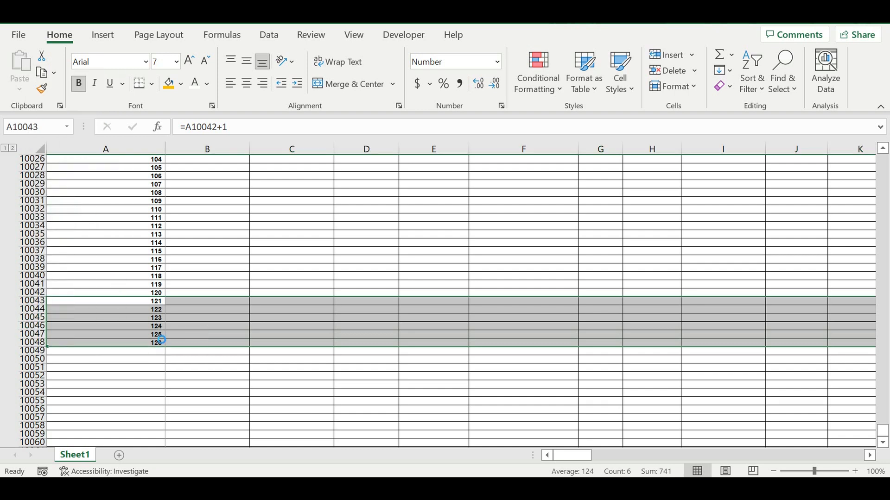
left_click(137, 310)
Step: Fill the whole of row 10043 below month 120 with black as a divider
left_click(32, 301)
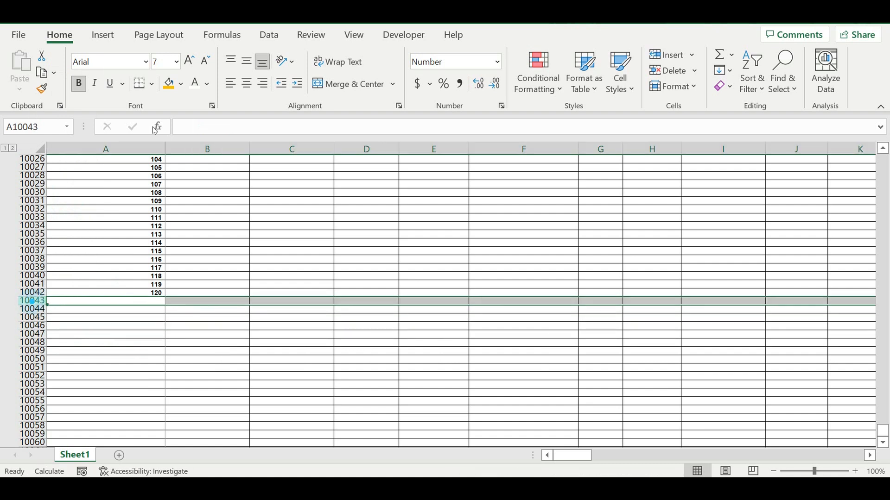
left_click(180, 83)
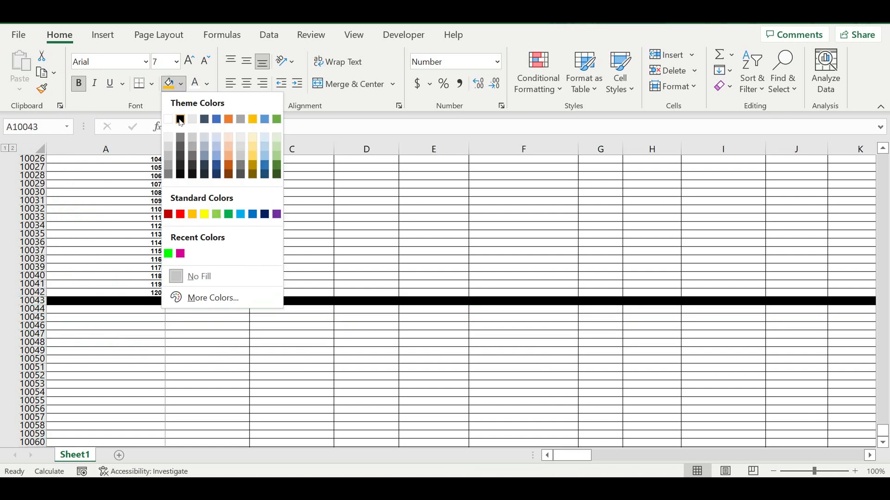
left_click(181, 119)
left_click(268, 226)
Step: Link B9922, beside "Month of operating activity", to the first customer source with the formula =A9910
scroll(272, 235, "up", 16)
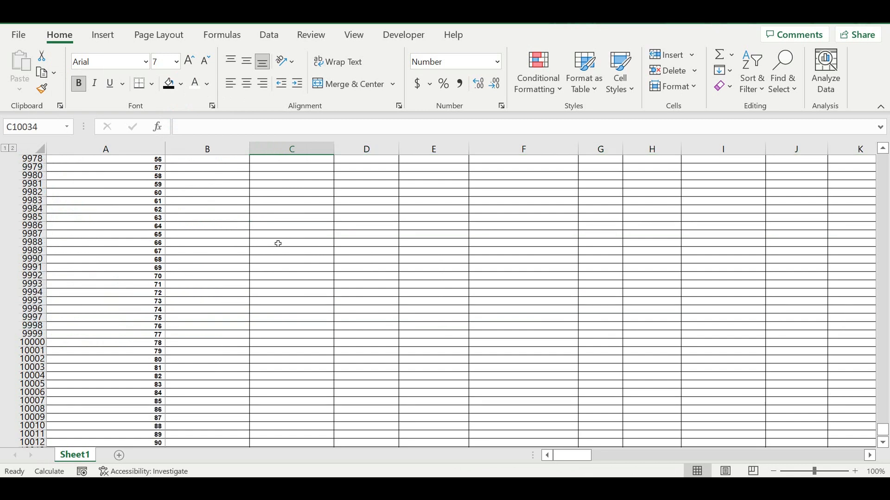
scroll(278, 241, "up", 20)
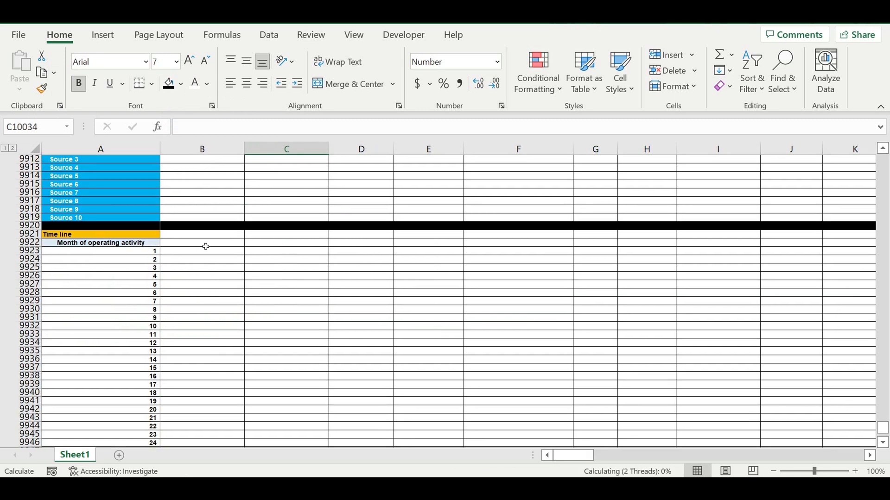
left_click(206, 246)
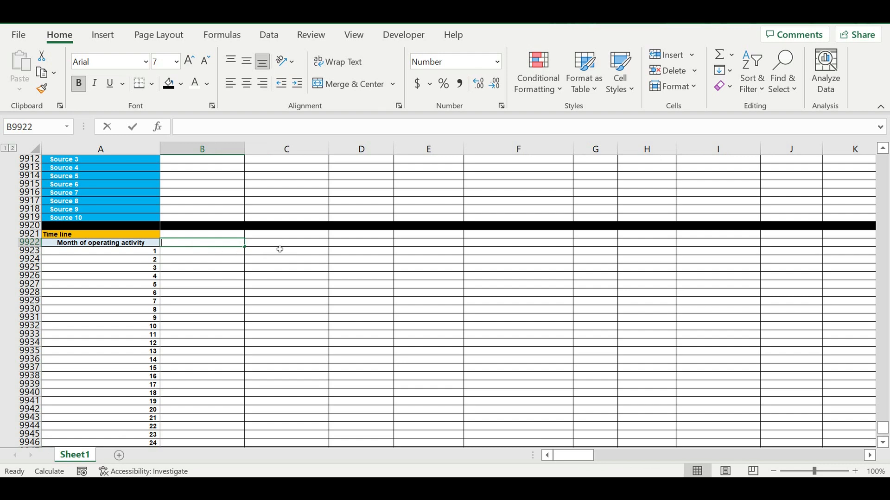
type("=")
scroll(264, 251, "up", 5)
scroll(139, 279, "up", 2)
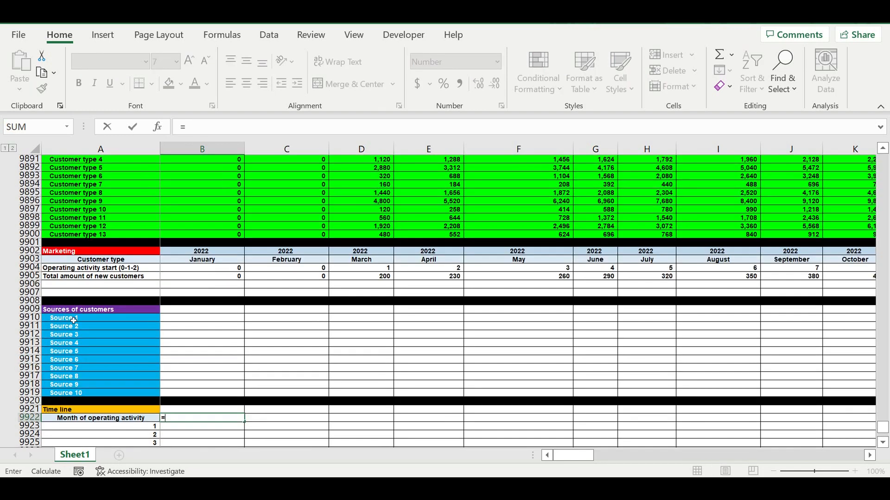
left_click(71, 320)
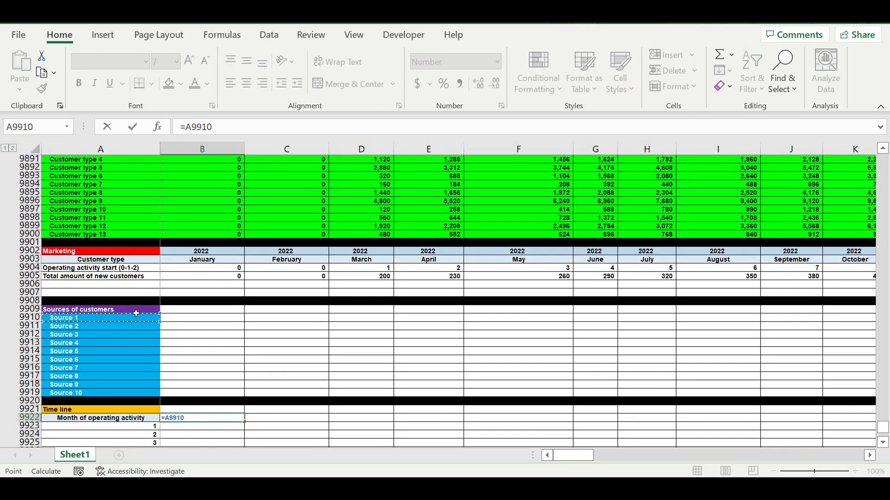
scroll(138, 310, "down", 3)
key("Return")
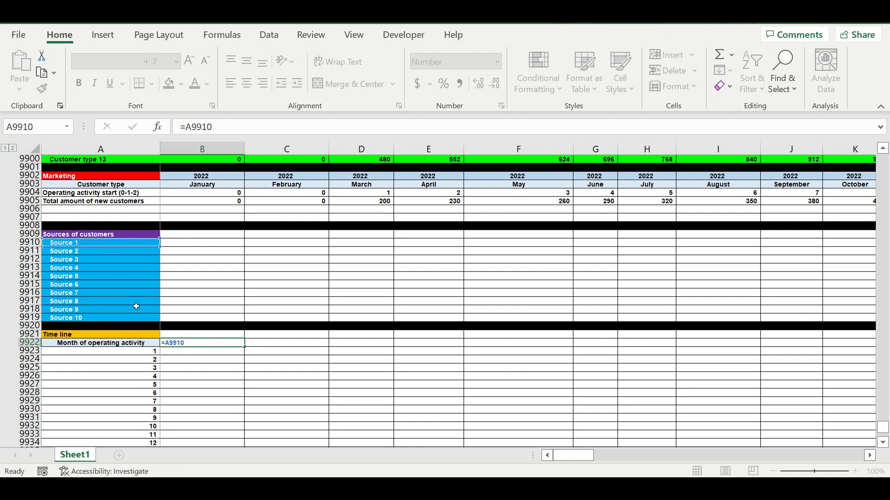
Step: Center the Source 1 header in B9922 and give it a pale blue fill
left_click(211, 344)
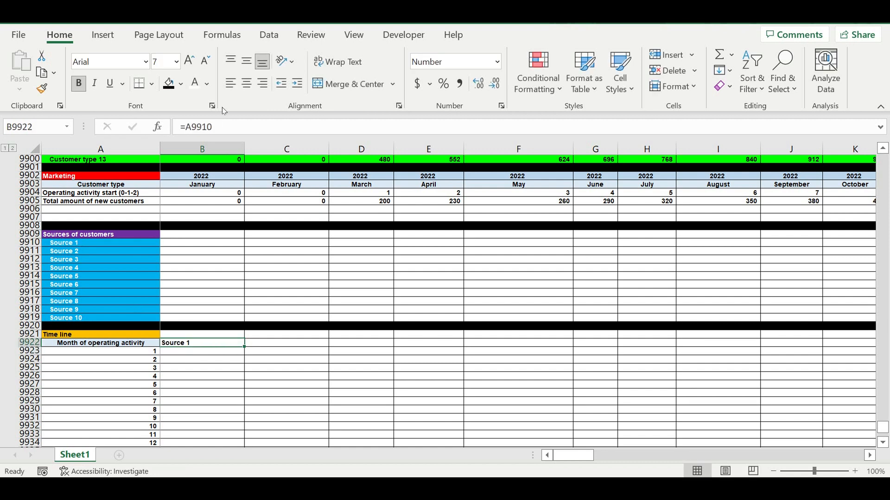
left_click(247, 84)
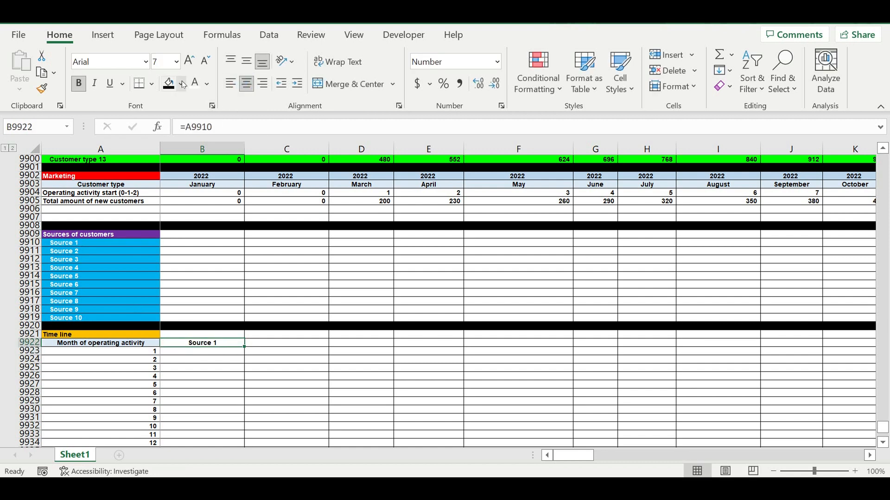
left_click(180, 84)
left_click(267, 143)
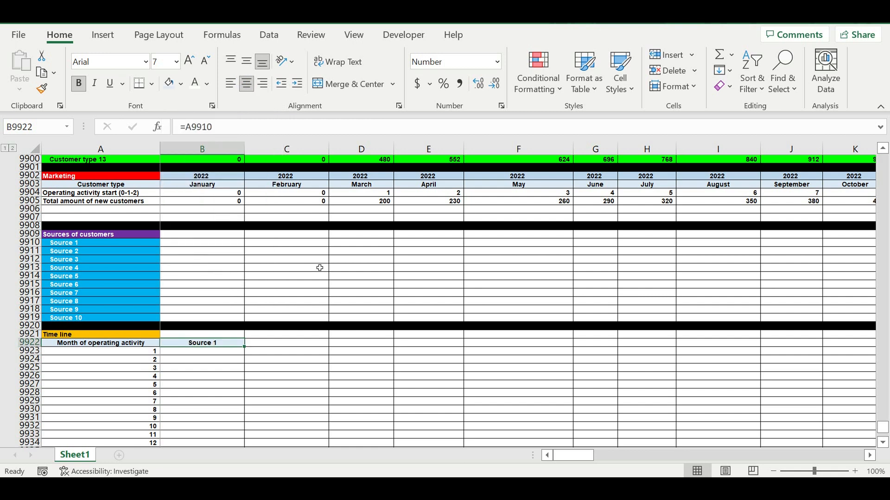
Step: Fill the source link from B9922 down to B9930 and move B9923:B9930 to start at C9922
scroll(318, 264, "down", 3)
left_click_drag(247, 275, 241, 339)
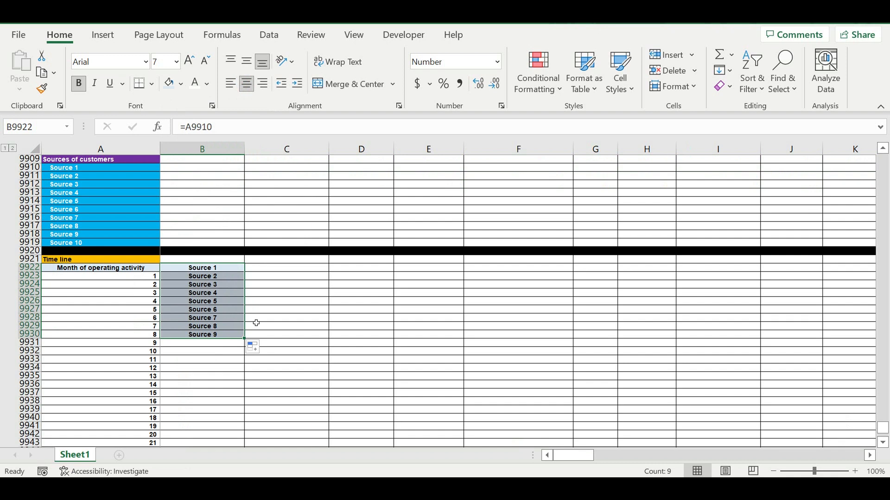
left_click_drag(223, 281, 225, 335)
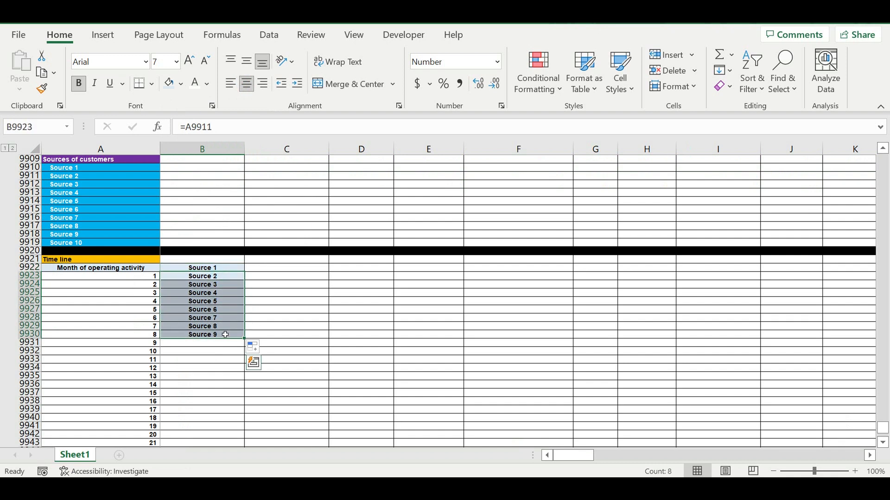
key("ctrl+c")
left_click(269, 270)
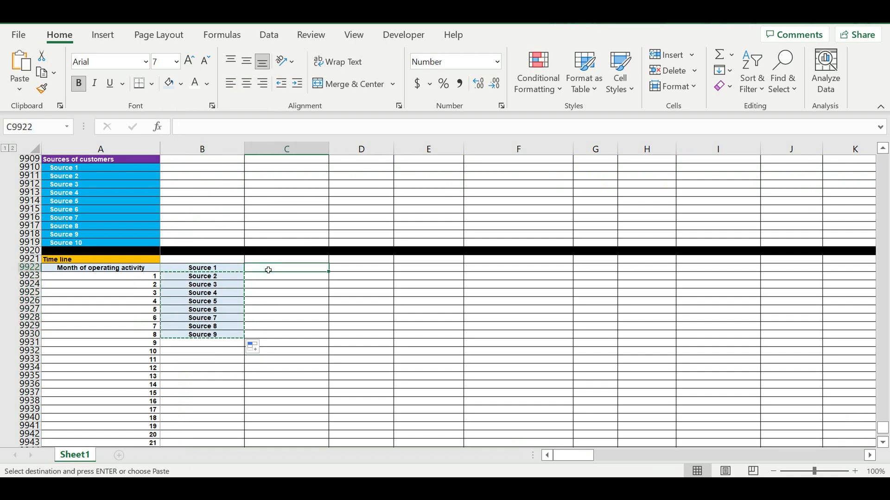
key("ctrl+v")
Step: Shift the remaining source links column by column so Sources 3, 4 and 5 head D9922, E9922 and F9922
left_click_drag(304, 277, 366, 310)
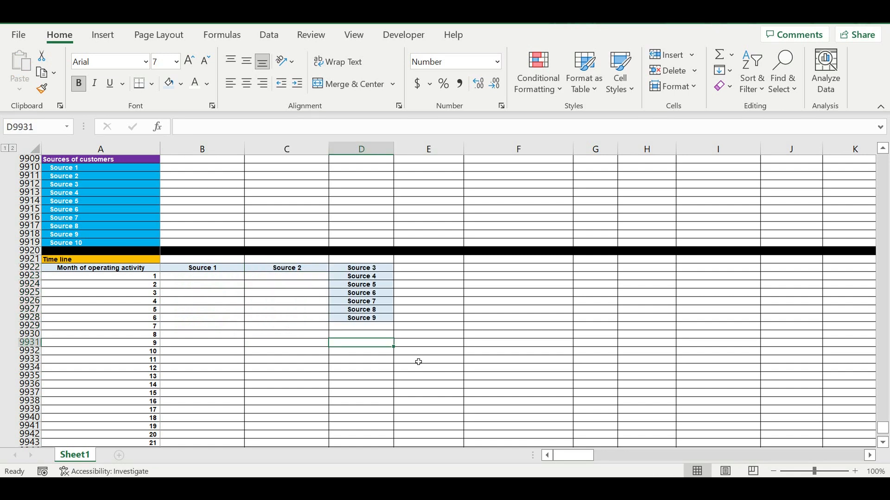
left_click(415, 360)
left_click(363, 277)
left_click_drag(364, 277, 433, 315)
left_click(432, 285)
key("ctrl+c")
left_click(482, 268)
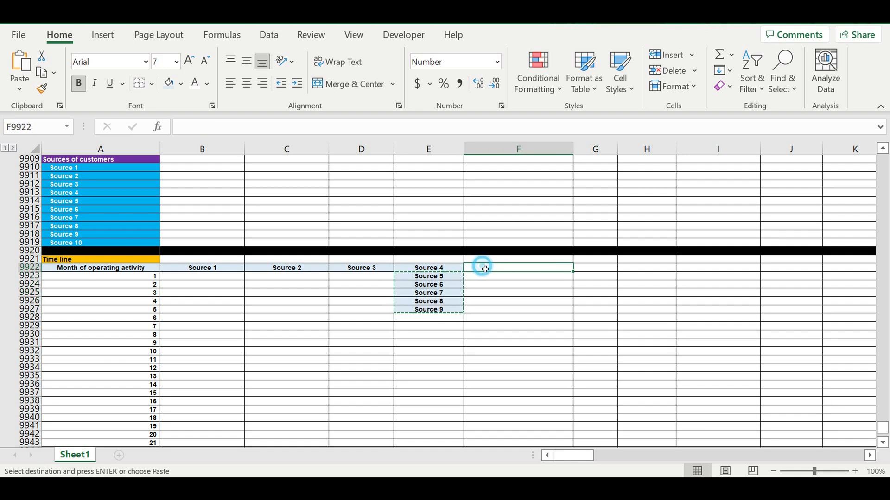
left_click_drag(482, 268, 510, 302)
key("ctrl+v")
Step: Move the source links below F9922 onward so Source 6 heads G9922 and Source 7 heads H9922
key("ctrl+c")
left_click(602, 268)
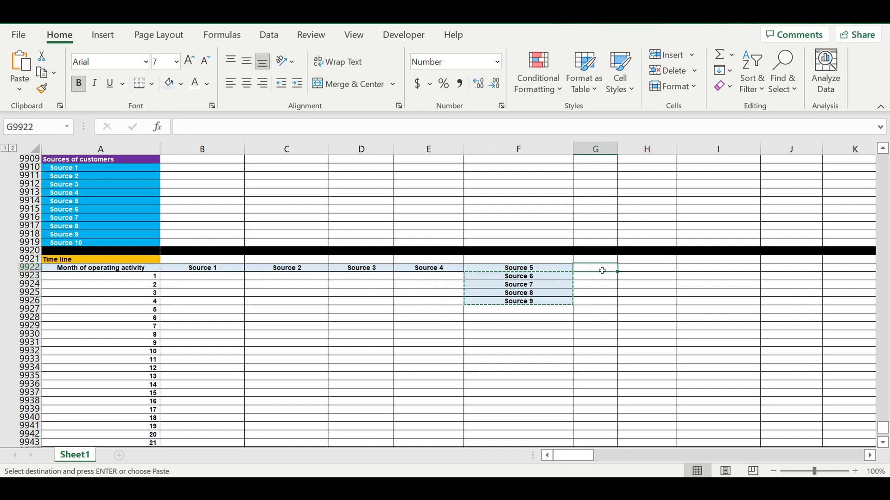
key("ctrl+v")
left_click_drag(602, 277, 644, 288)
key("ctrl+x")
left_click(630, 268)
key("ctrl+v")
Step: Move the last two source links so Source 8 heads I9922 and Source 9 heads J9922
key("ctrl+x")
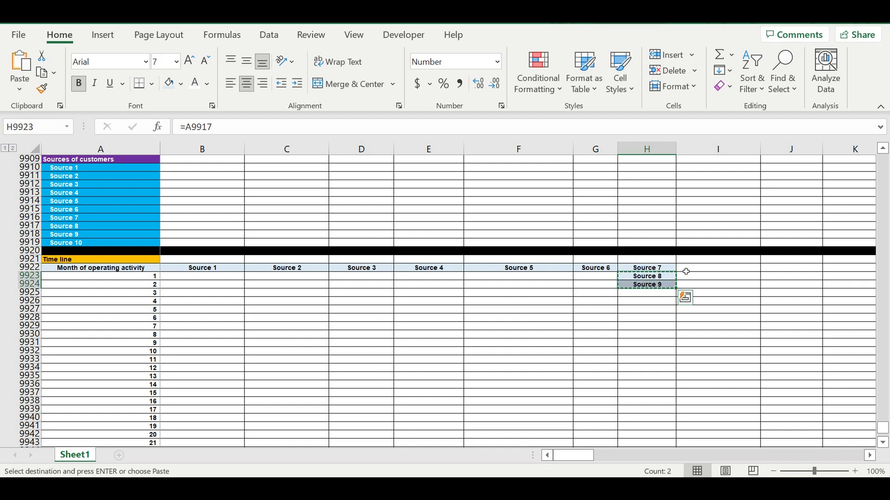
left_click(703, 273)
key("ctrl+v")
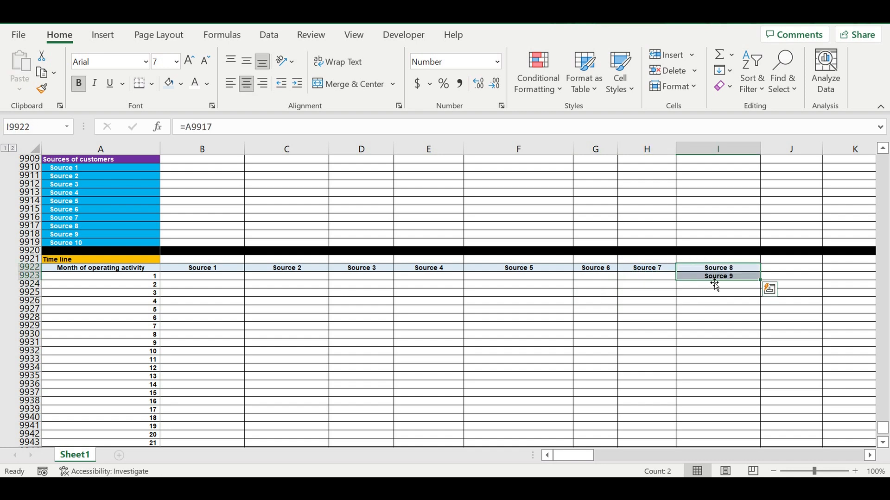
left_click(713, 279)
key("ctrl+x")
left_click(779, 268)
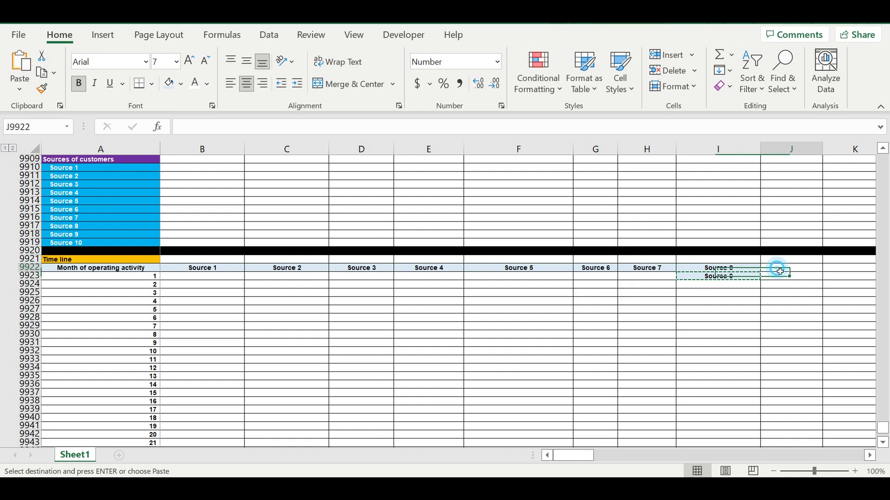
key("ctrl+v")
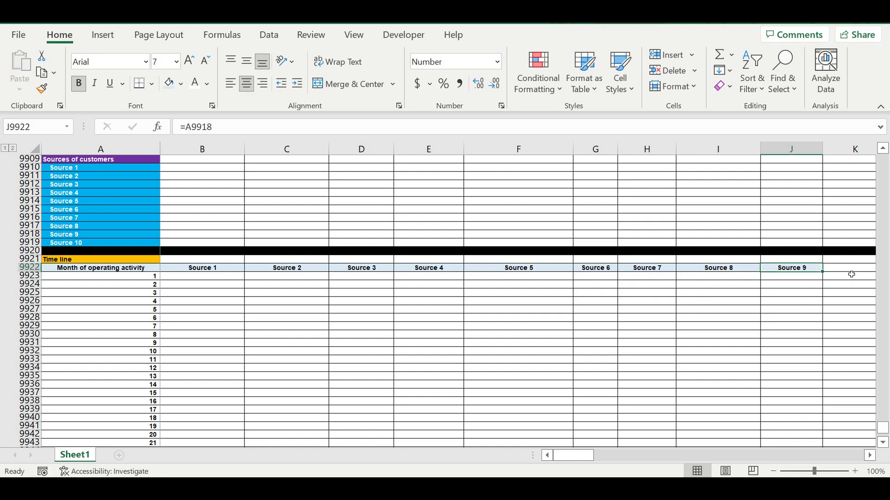
Step: Enter the headers "Total" in K9922 and "Control" in L9922
left_click(851, 268)
type("Tot")
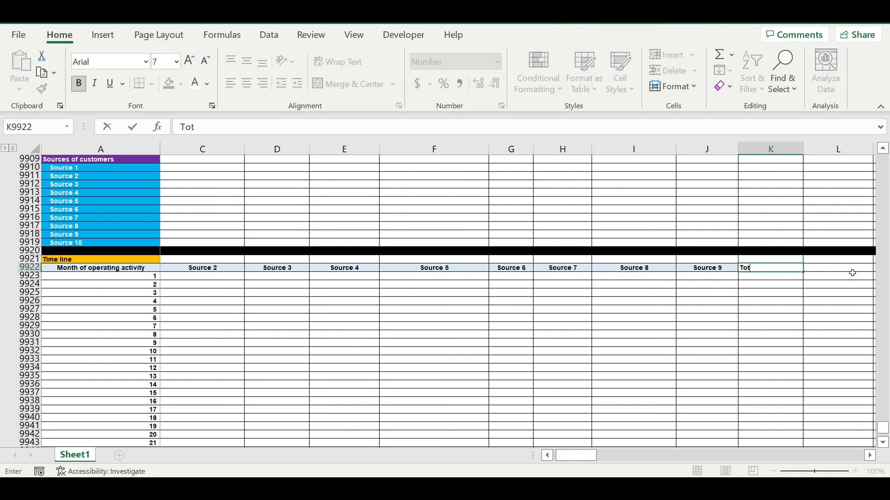
type("al")
left_click(860, 287)
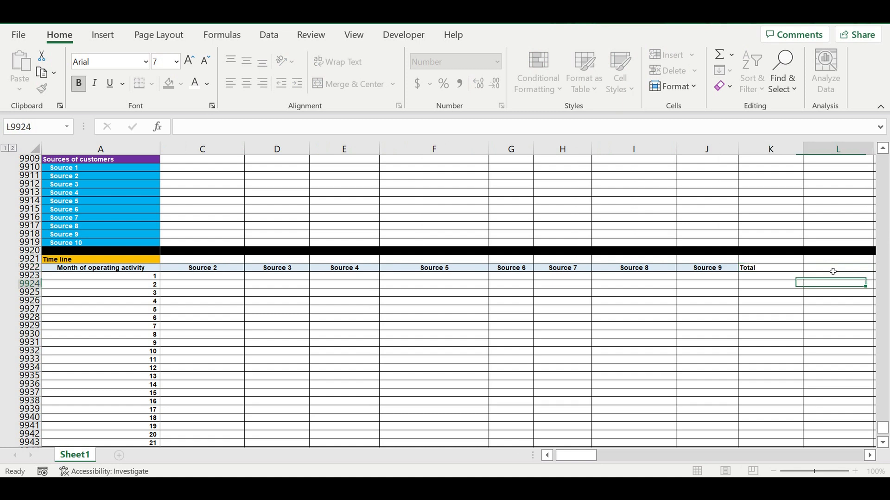
left_click(832, 272)
type("Control")
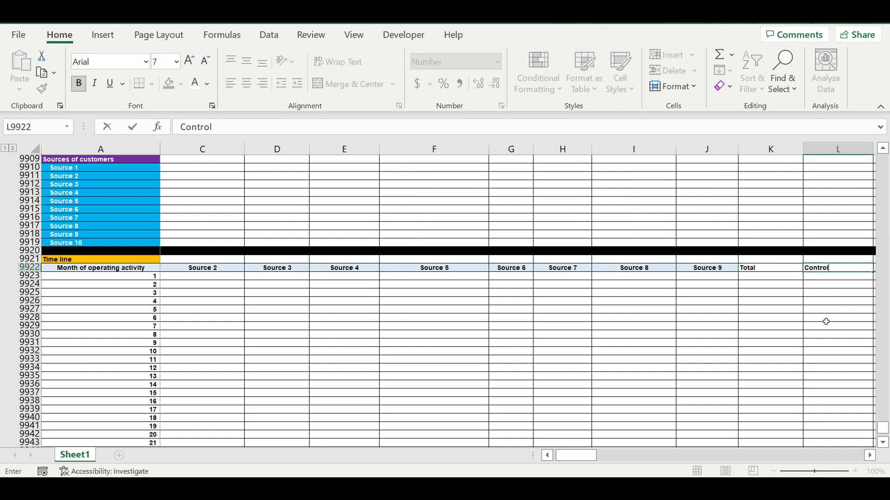
key("Return")
Step: Center the Total and Control headers in K9922:L9922 and give them a pale blue fill
left_click(818, 267)
key("shift+Left")
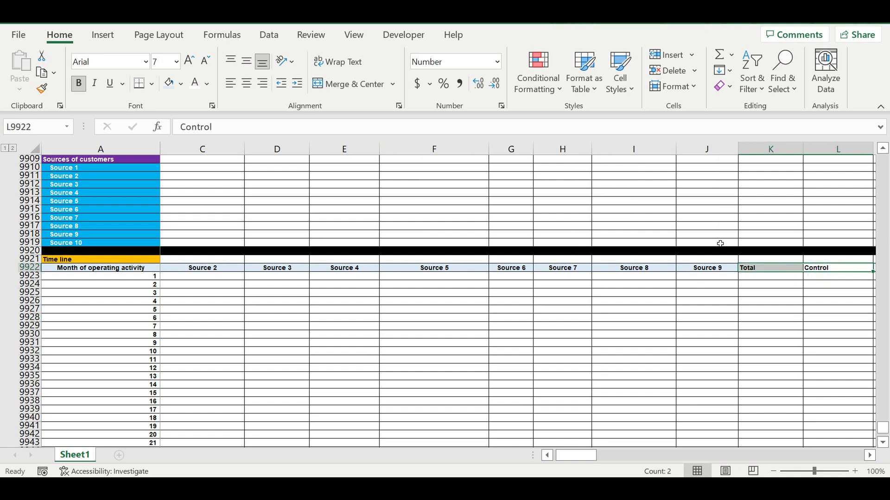
left_click(246, 83)
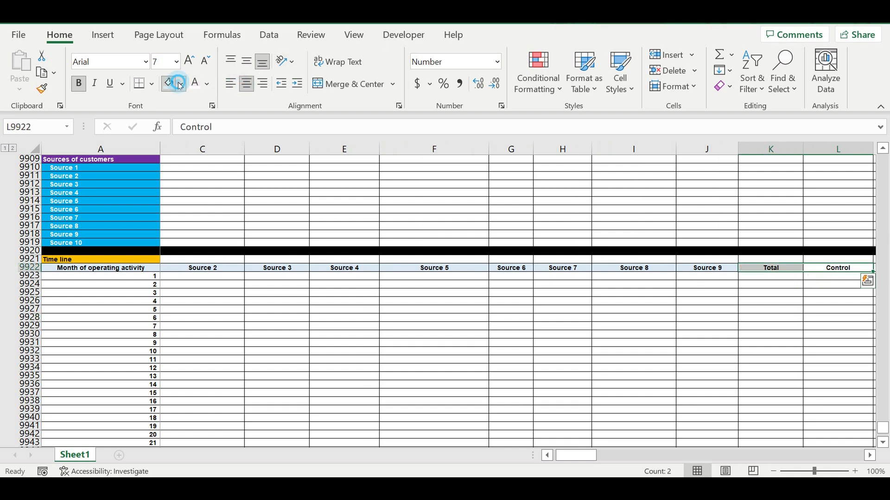
left_click(180, 85)
left_click(265, 138)
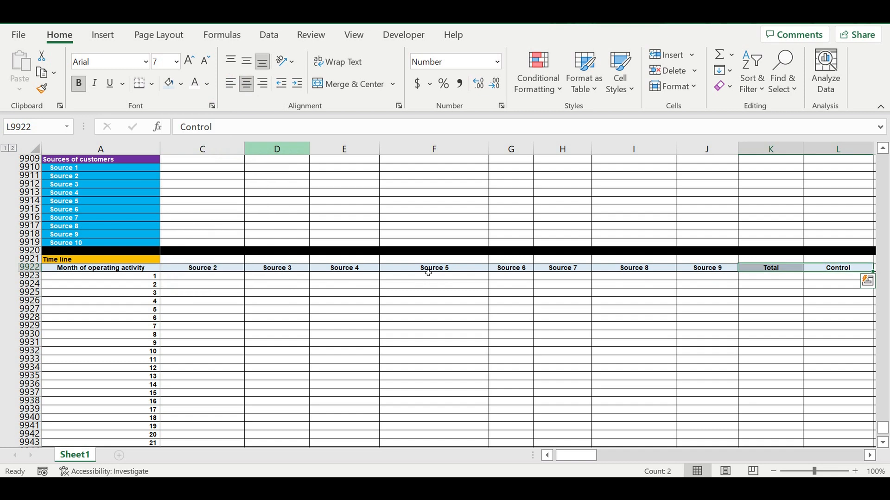
Step: Format the month 1 cells C9923:K9923 as percentages
left_click(521, 359)
left_click_drag(199, 280, 776, 277)
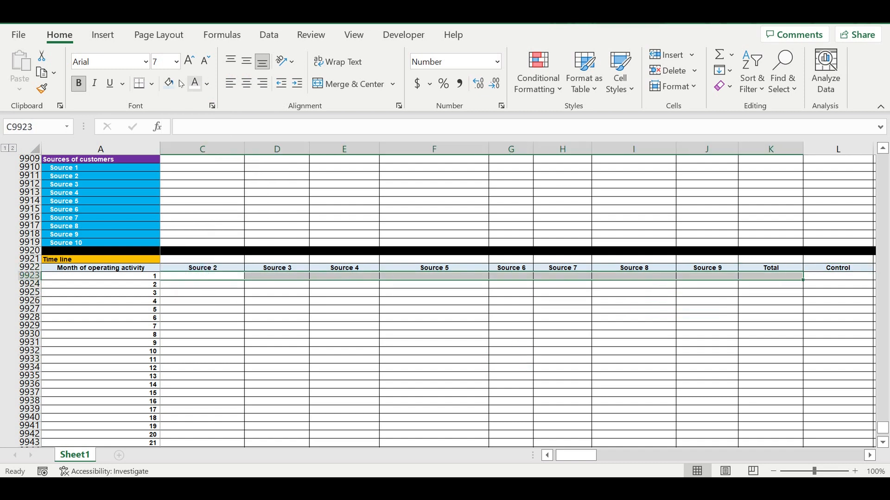
left_click(444, 84)
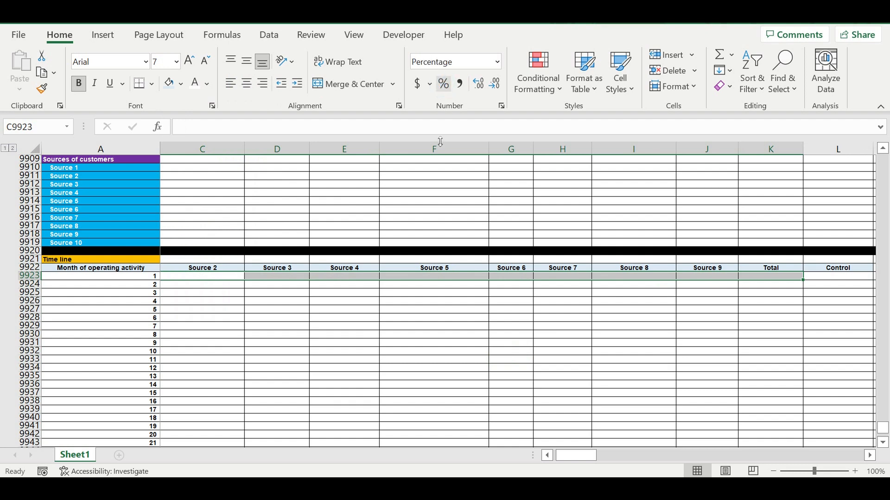
Step: Extend the source header link in J9922 down one cell so that J9923 holds Source 10
left_click(578, 355)
left_click_drag(219, 279, 704, 276)
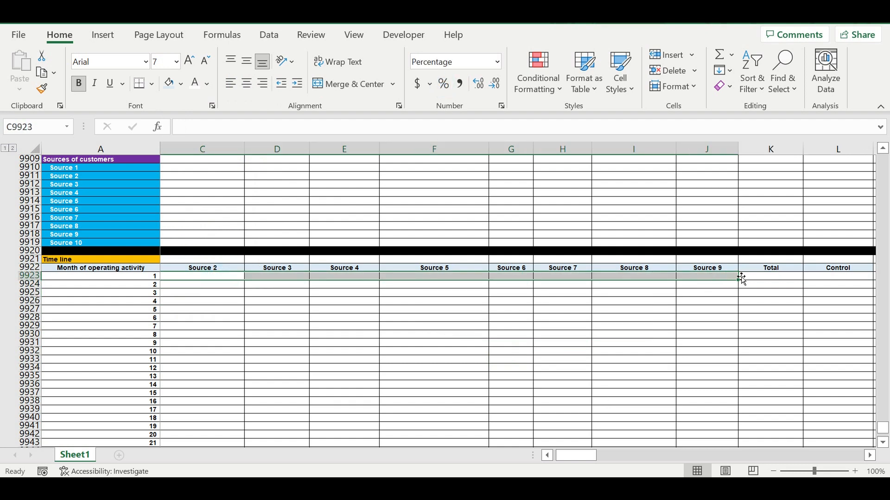
left_click(732, 268)
left_click_drag(739, 273, 740, 283)
left_click(731, 311)
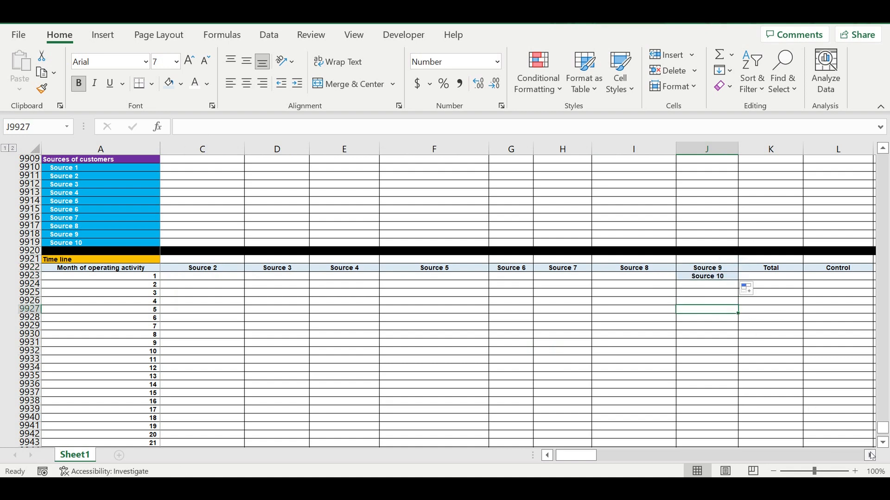
Step: Move the Total and Control headers from K9922:L9922 to L9922:M9922
left_click(870, 455)
left_click(870, 456)
left_click(870, 456)
left_click_drag(559, 268, 598, 274)
key("ctrl+c")
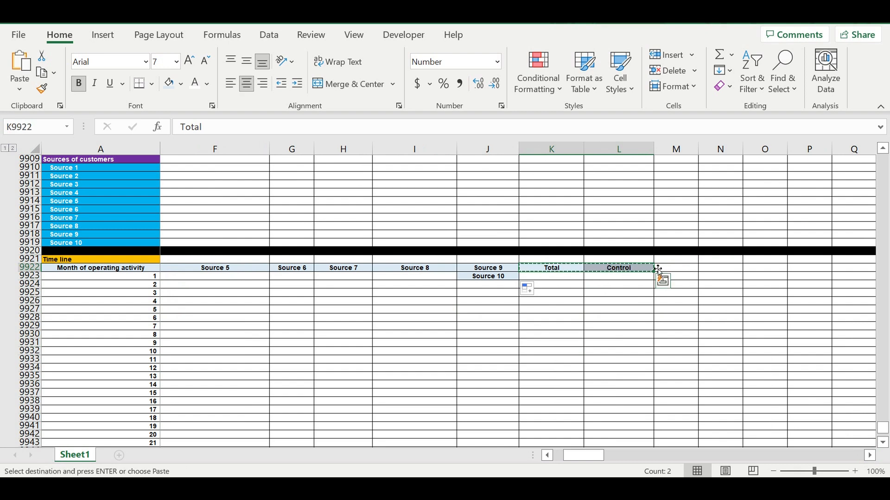
left_click(635, 272)
key("ctrl+v")
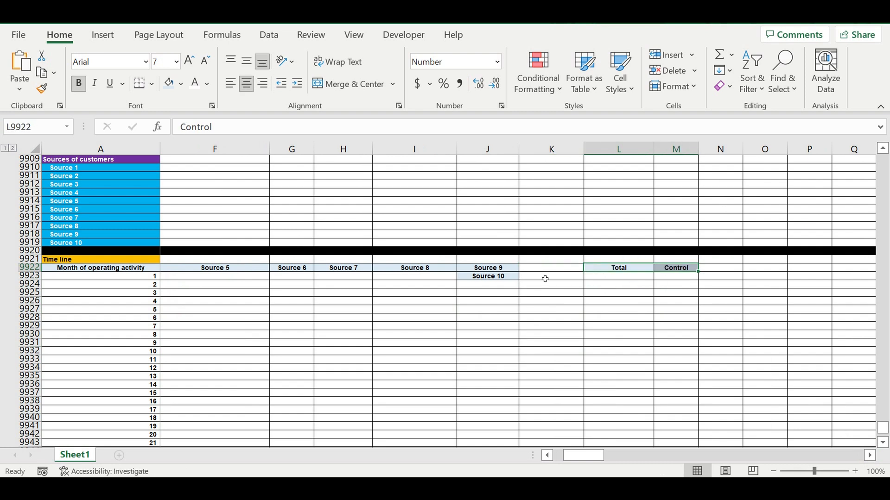
Step: Move the Source 10 header from J9923 into the empty K9922, between Source 9 and Total
left_click(510, 278)
key("ctrl+c")
left_click(562, 269)
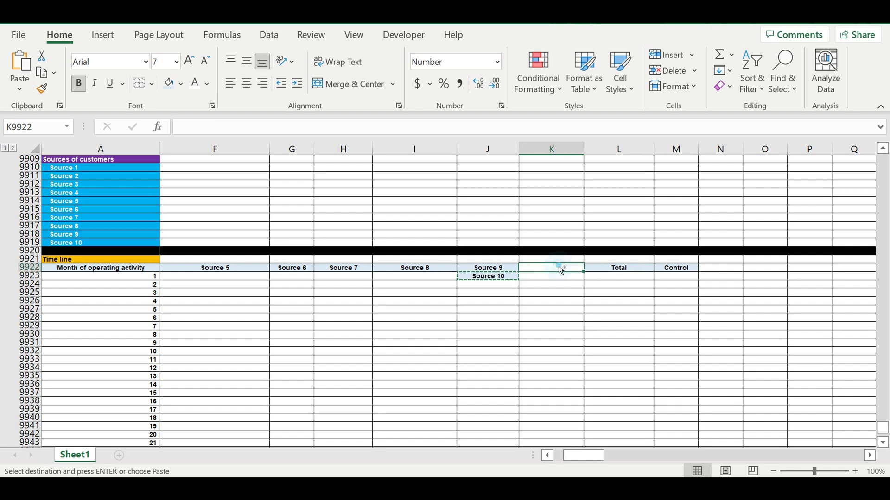
key("ctrl+v")
Step: Format the month 1 cells B9923:L9923 as percentages and give the source cells B9923:K9923 a bright light blue fill
left_click_drag(616, 276, 193, 278)
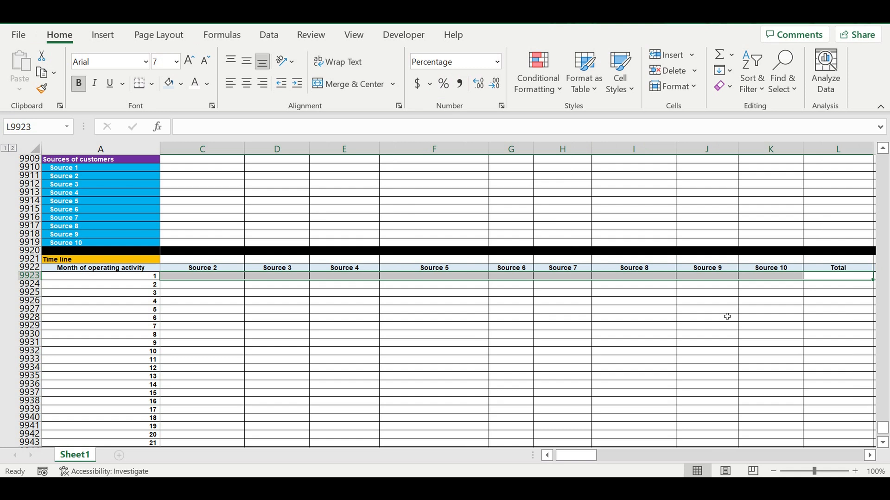
left_click(727, 317)
left_click_drag(786, 280, 193, 277)
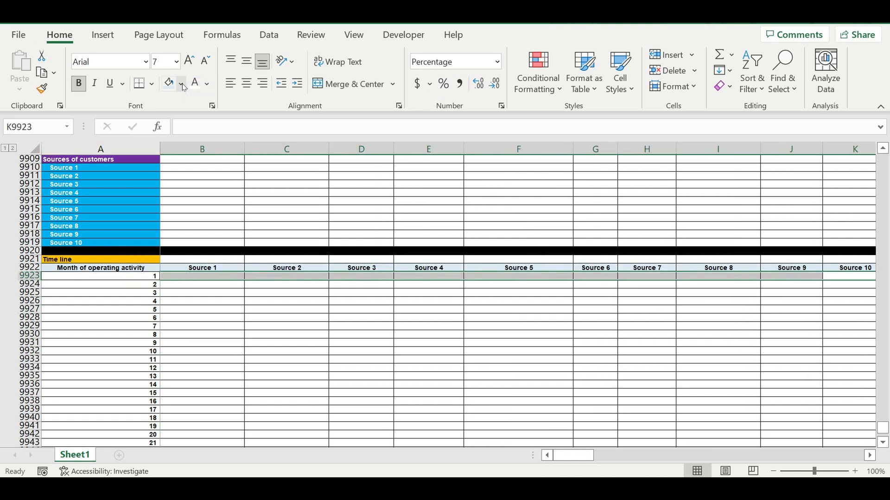
left_click(181, 83)
left_click(240, 214)
left_click(297, 319)
Step: Enter the month 1 customer shares of 5% for Source 1 and 3% for Source 2 in B9923:C9923
left_click(222, 276)
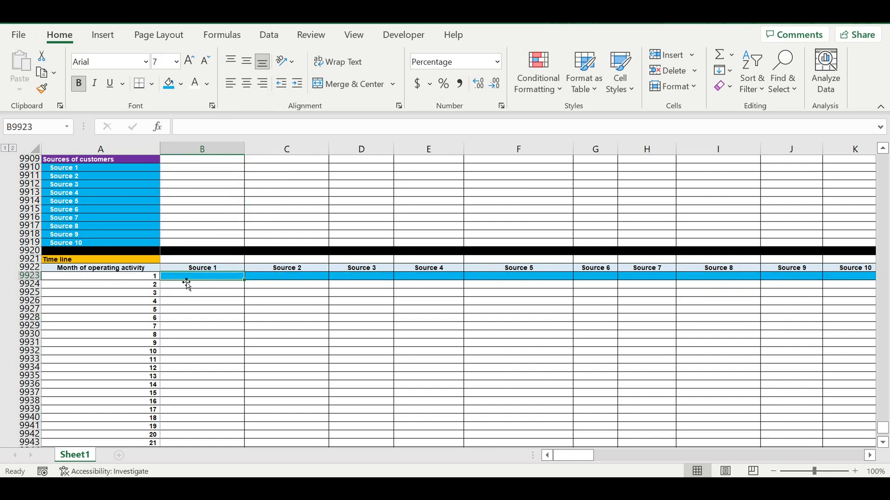
left_click(139, 280)
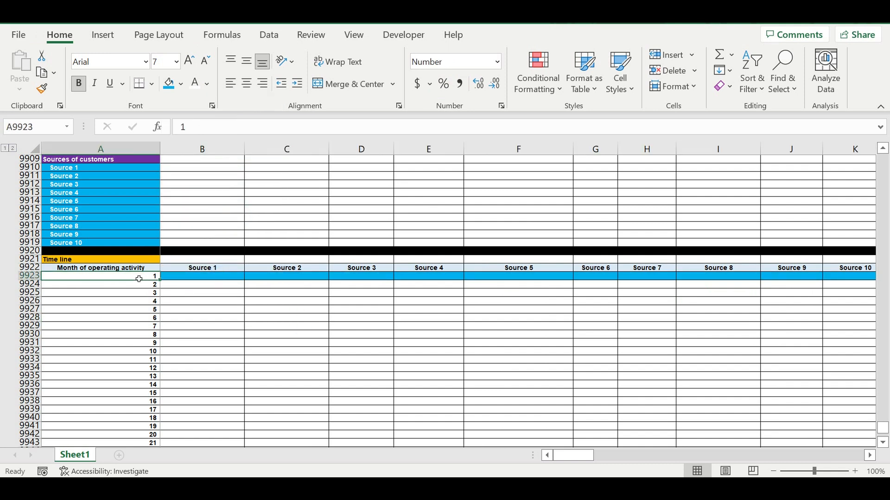
left_click(210, 277)
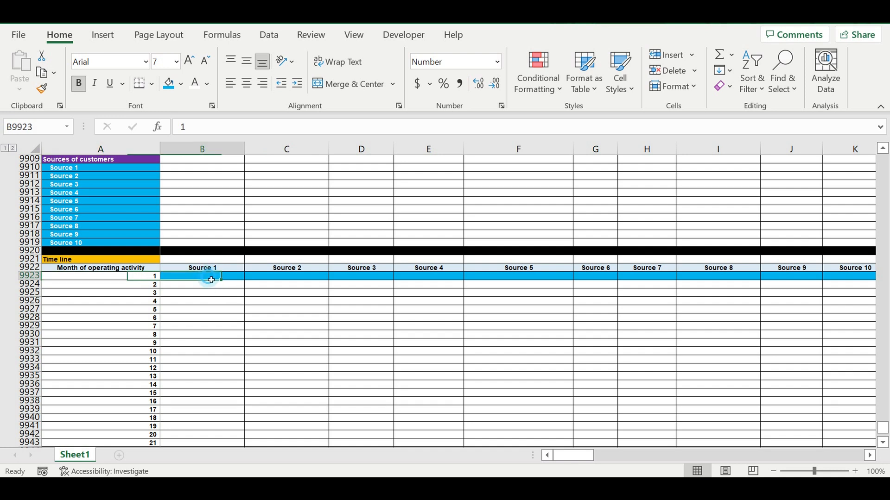
type("5")
left_click(178, 302)
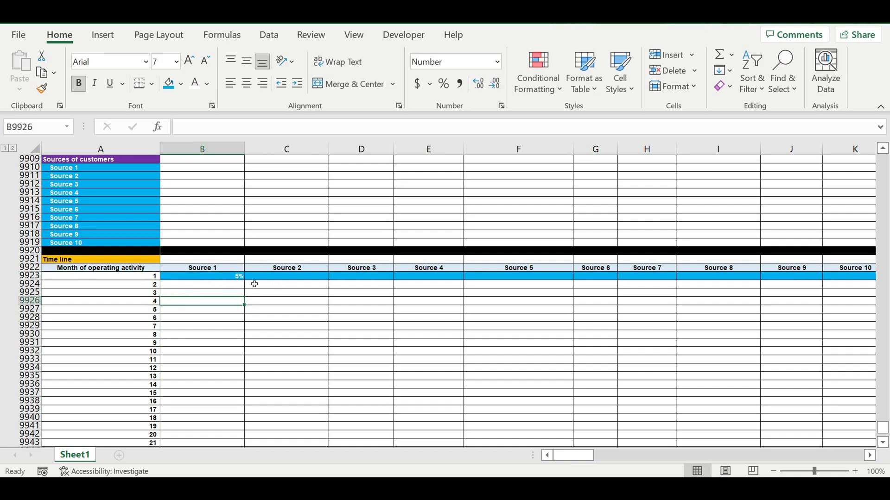
left_click(301, 281)
type("3")
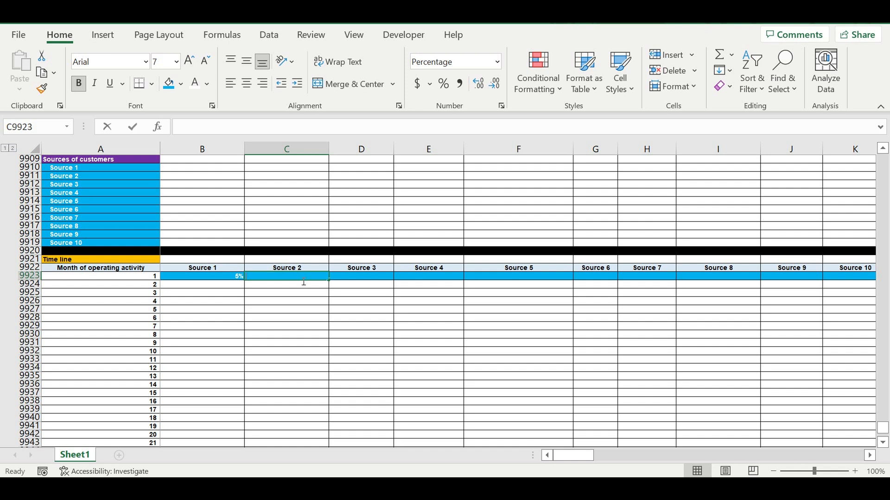
left_click(348, 310)
Step: Enter the month 1 customer shares of 15% for Source 3 and 3% for Source 4 in D9923:E9923
left_click(364, 282)
type("15")
key("Return")
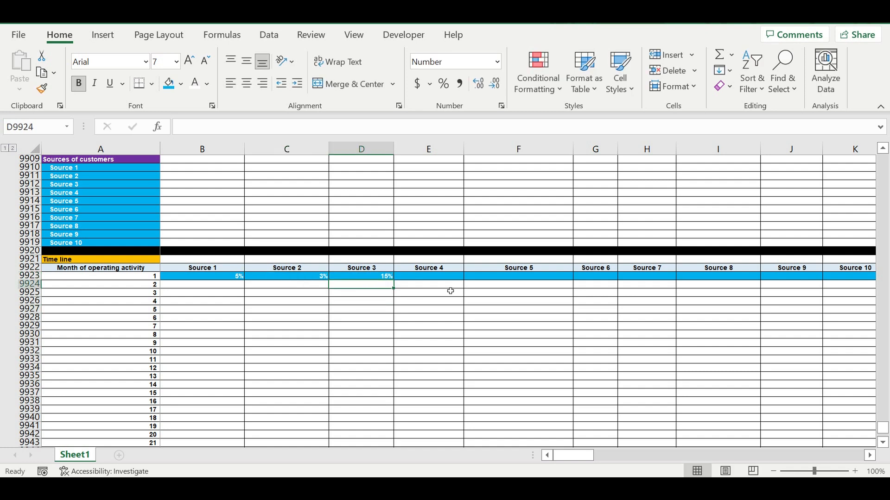
left_click(452, 280)
type("3")
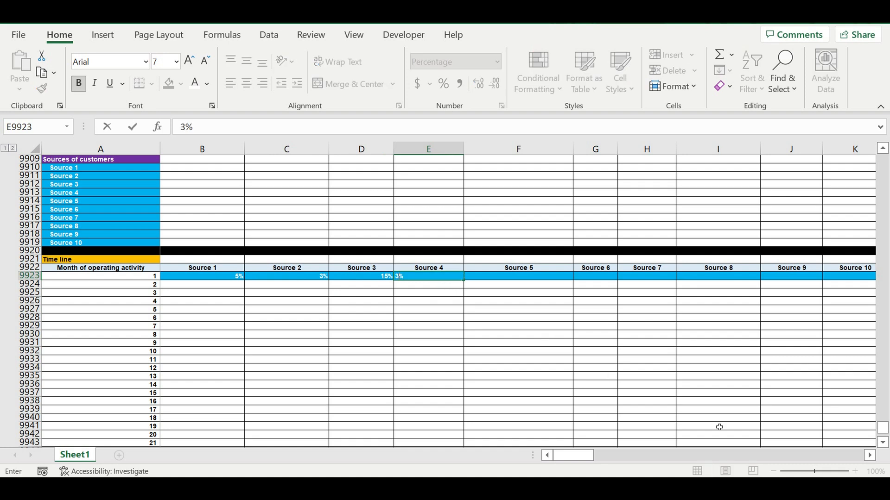
key("Return")
Step: Total the month 1 source shares in L9923 with =SUM(B9923:K9923)
scroll(864, 458, "right", 4)
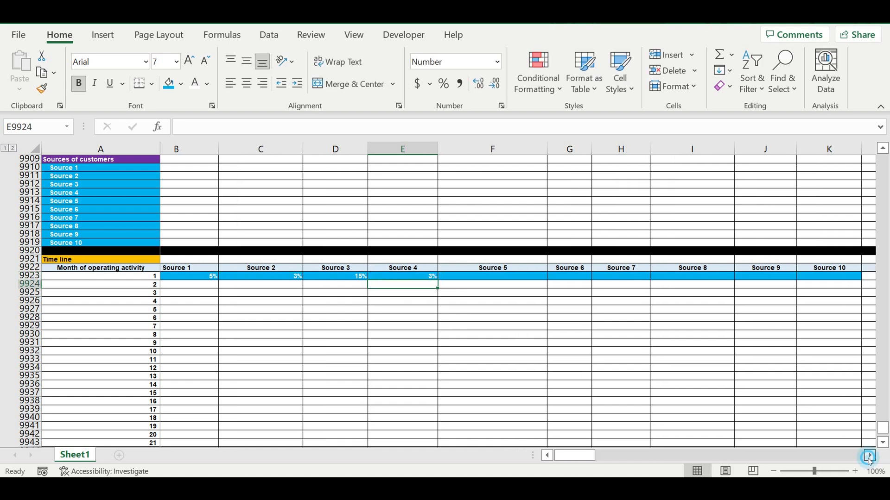
left_click(623, 277)
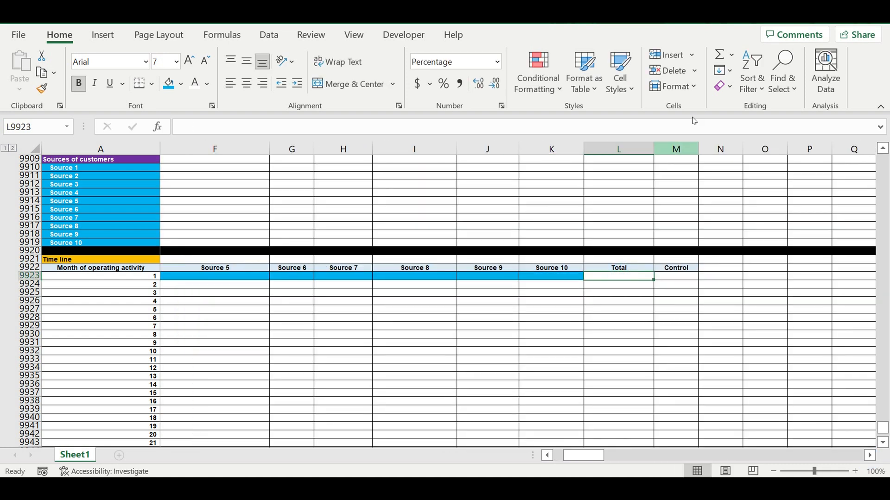
left_click(719, 55)
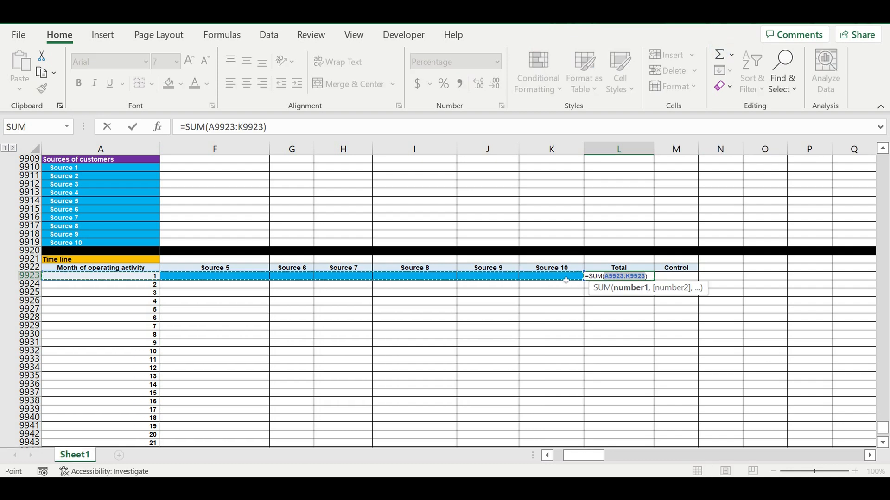
left_click_drag(564, 280, 203, 281)
key("Return")
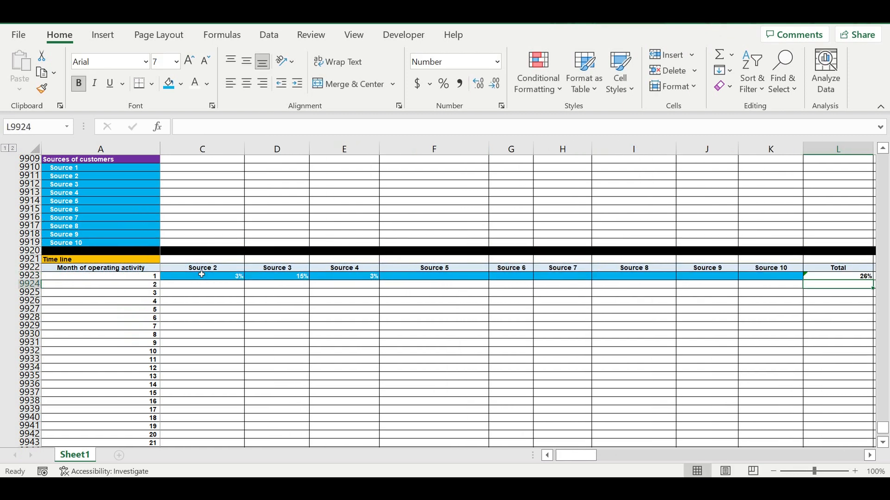
Step: Give the month 1 total cell L9923 a muted light blue theme-color fill
left_click(839, 277)
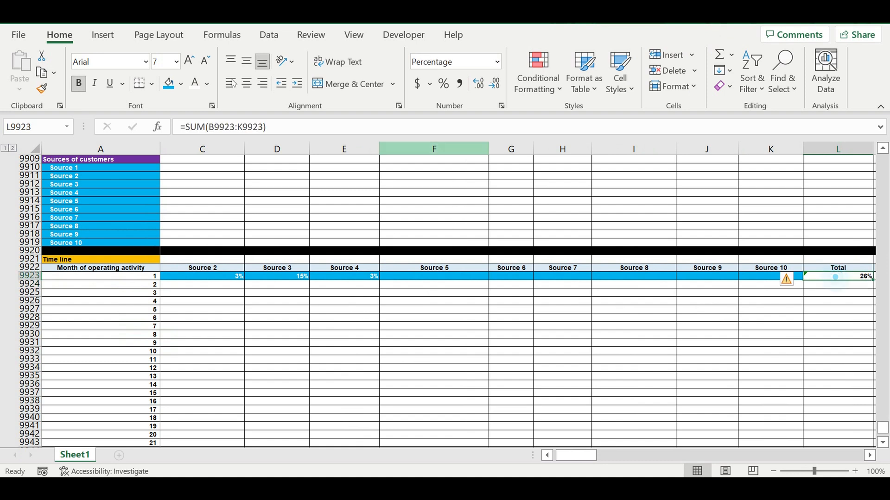
left_click(181, 86)
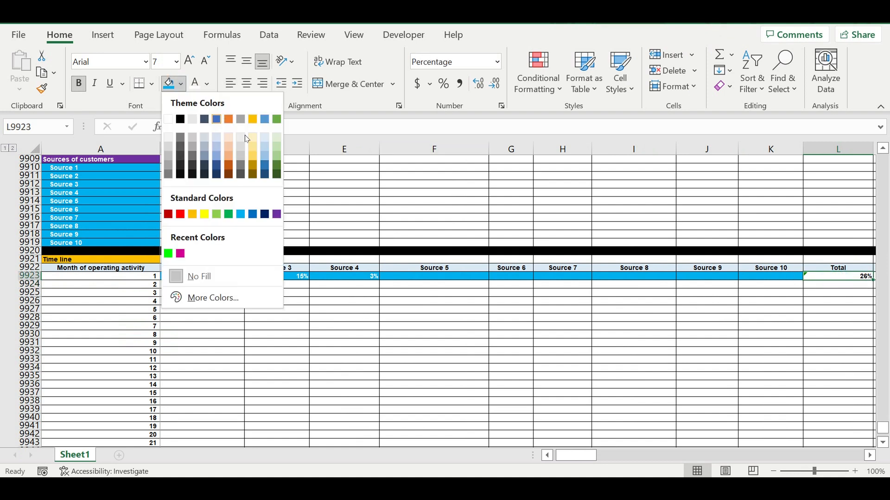
left_click(269, 162)
left_click(666, 343)
Step: Enter the month 1 customer shares of 4% for Source 5 and 15% for Source 6 in F9923:G9923
left_click(454, 277)
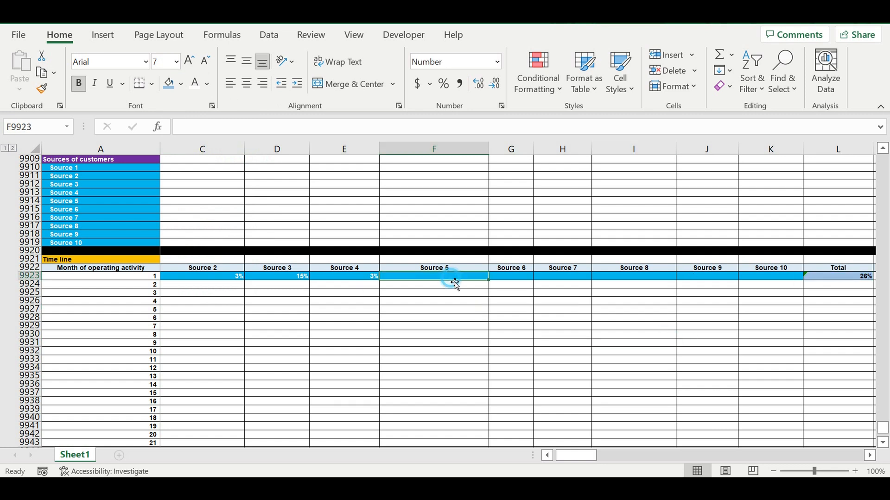
type("4")
key("Tab")
type("15")
left_click(596, 310)
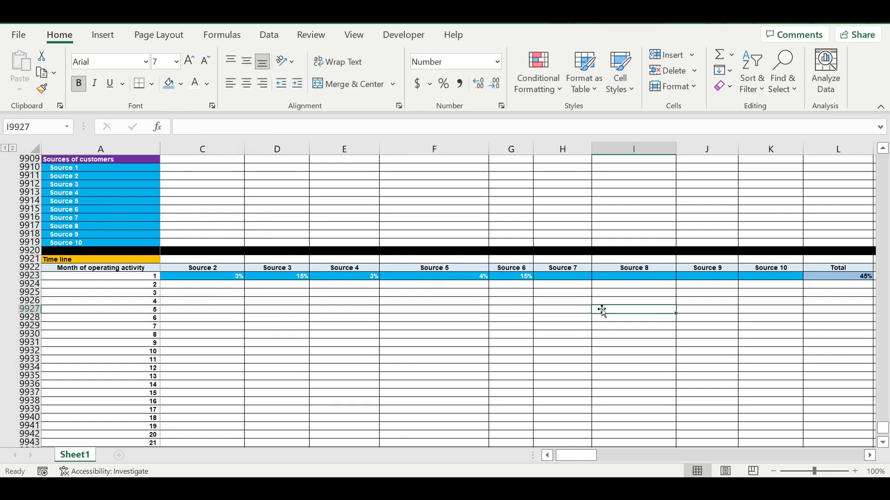
Step: Enter the month 1 customer shares of 12% for Source 7 and 40% for Source 8 in H9923:I9923
left_click(579, 281)
type("12")
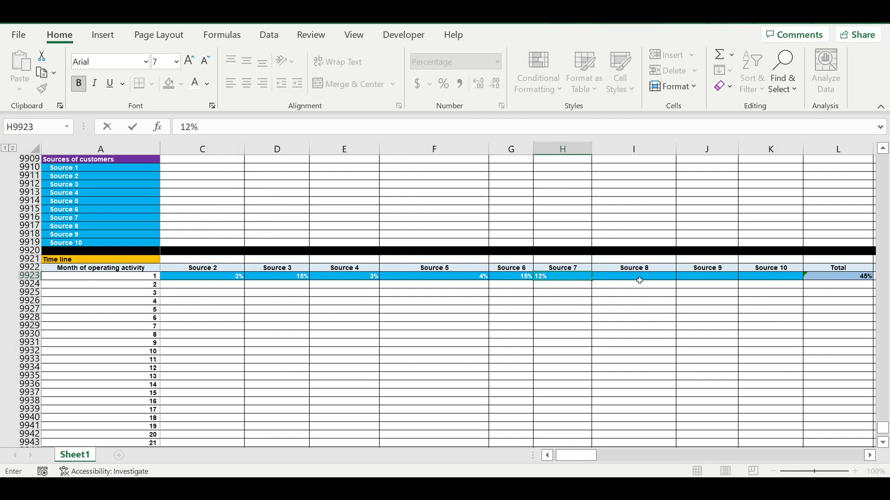
left_click(641, 280)
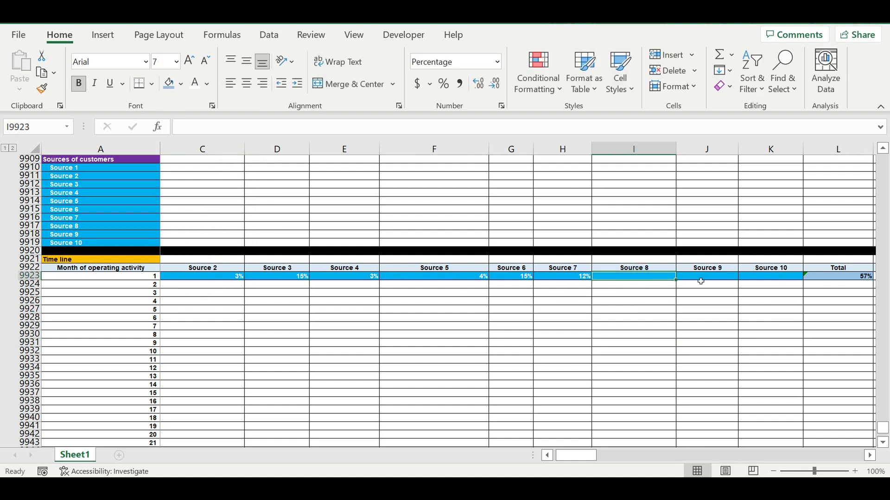
type("40")
key("Return")
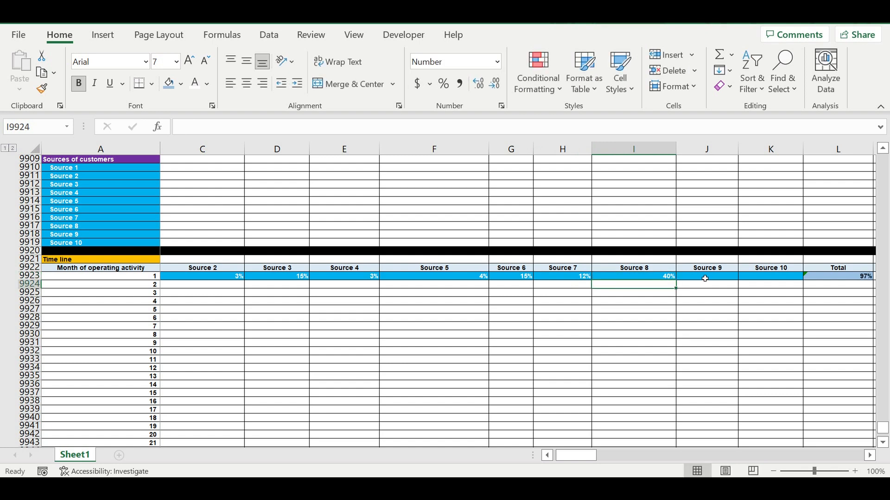
Step: Enter 1% for Source 9 and 2% for Source 10 in J9923:K9923 and check the month 1 total
left_click(705, 279)
type("1")
left_click(760, 278)
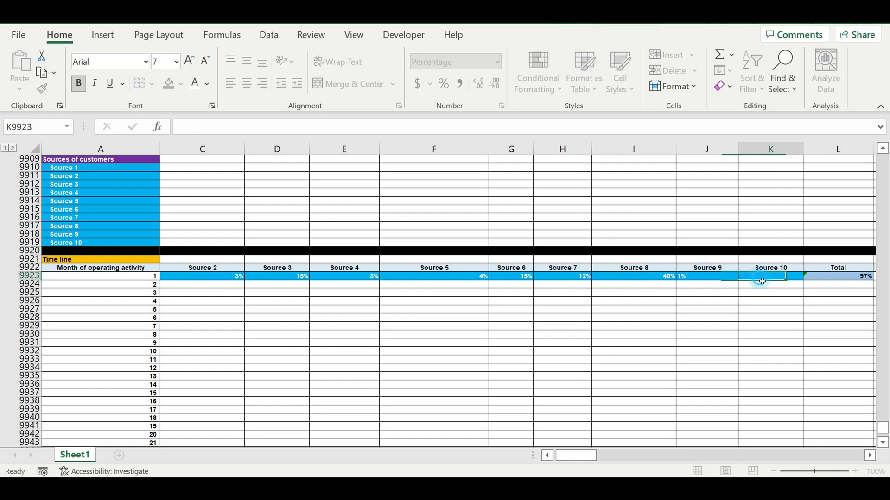
type("2")
left_click(769, 310)
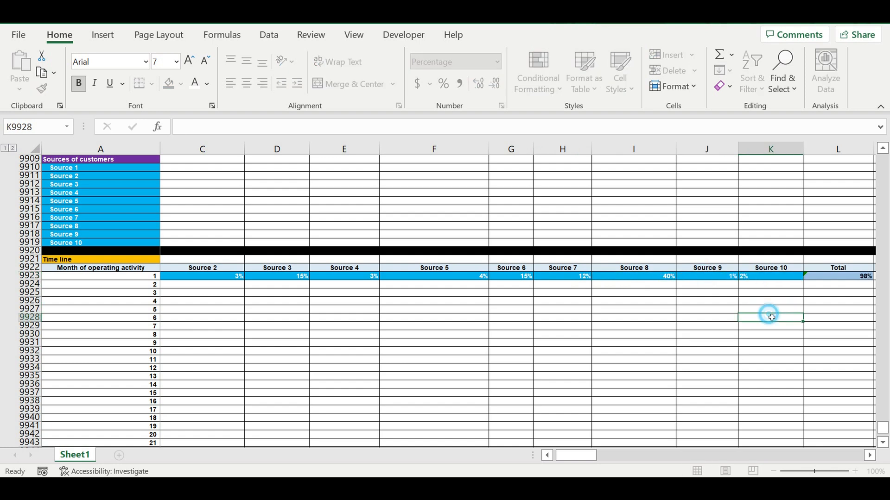
left_click(846, 276)
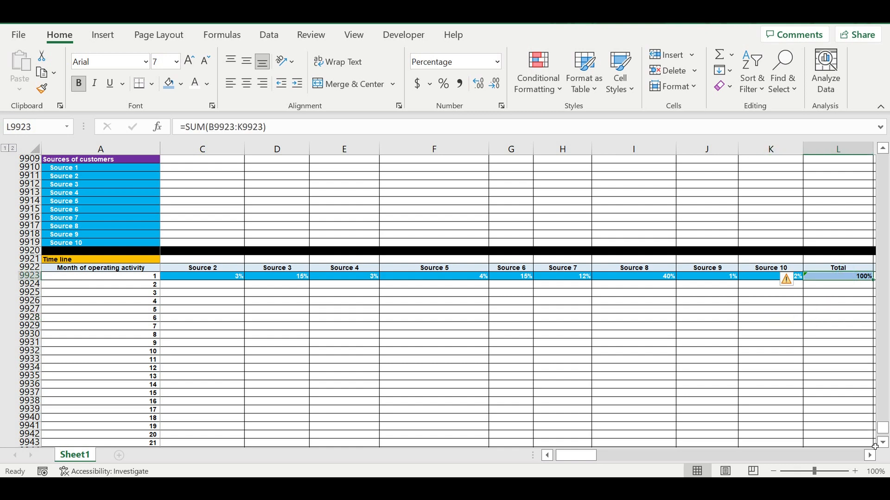
Step: Enter the control formula =IF(L9923=1,"ok","mistake") for month 1 in cell M9923
scroll(797, 327, "right", 3)
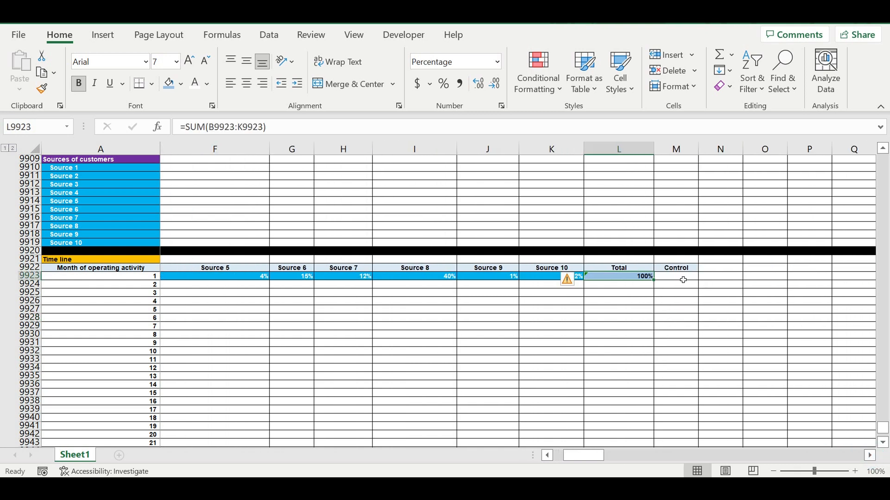
left_click(683, 280)
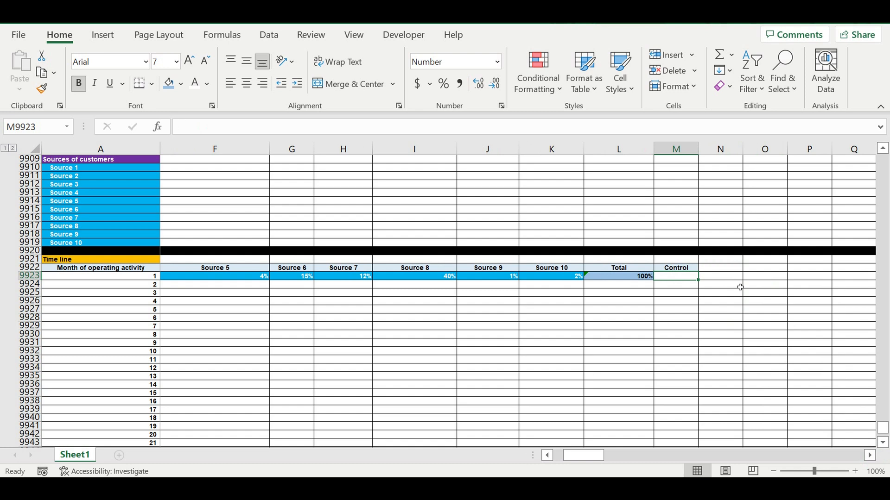
type("=if(")
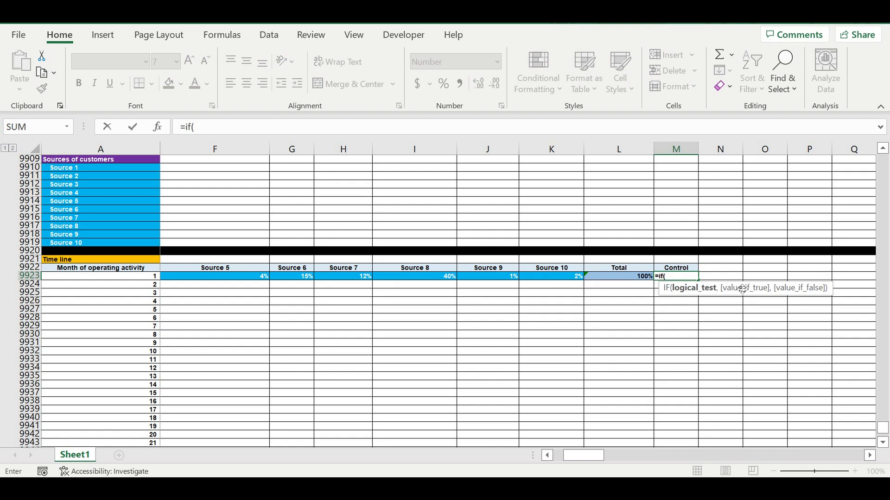
left_click(608, 277)
type("=1,\"ok")
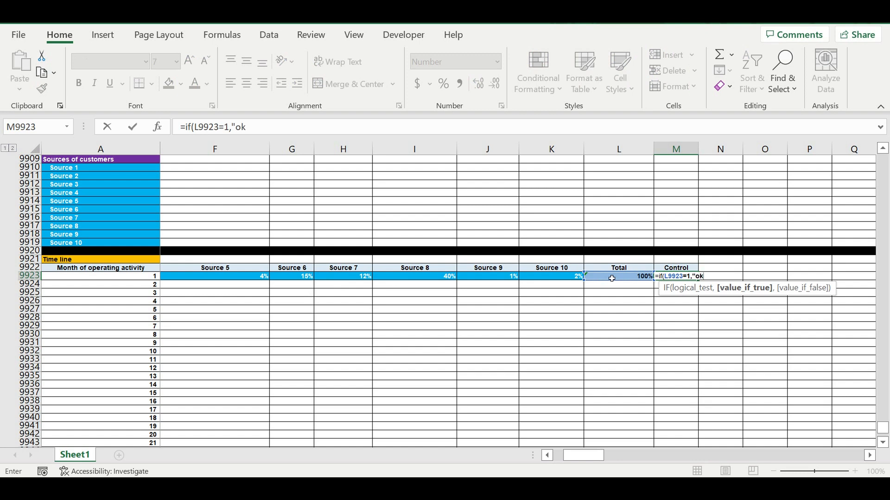
type("\",\"mistake")
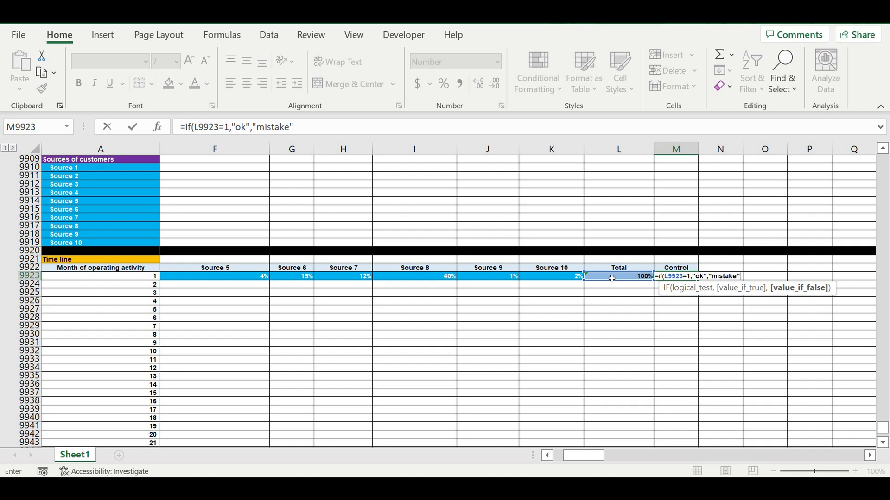
type(")")
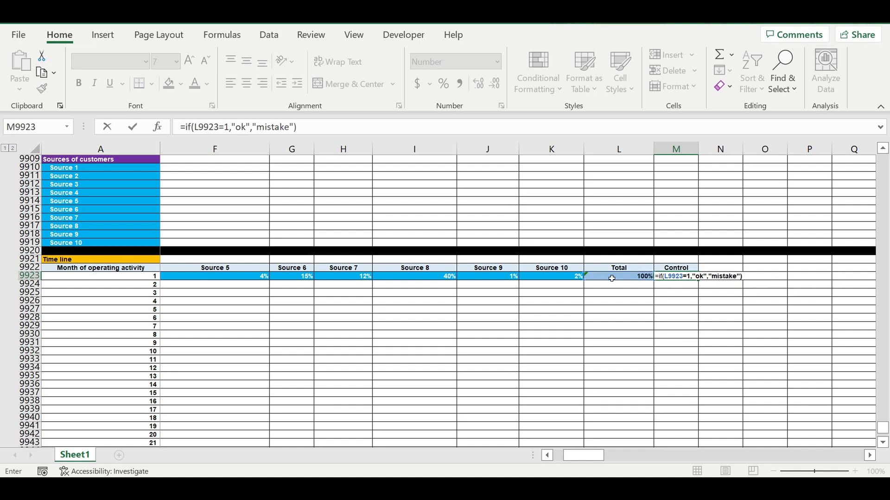
key("Return")
Step: Center the month 1 control cell M9923 and give it a standard red fill with white text
left_click(679, 277)
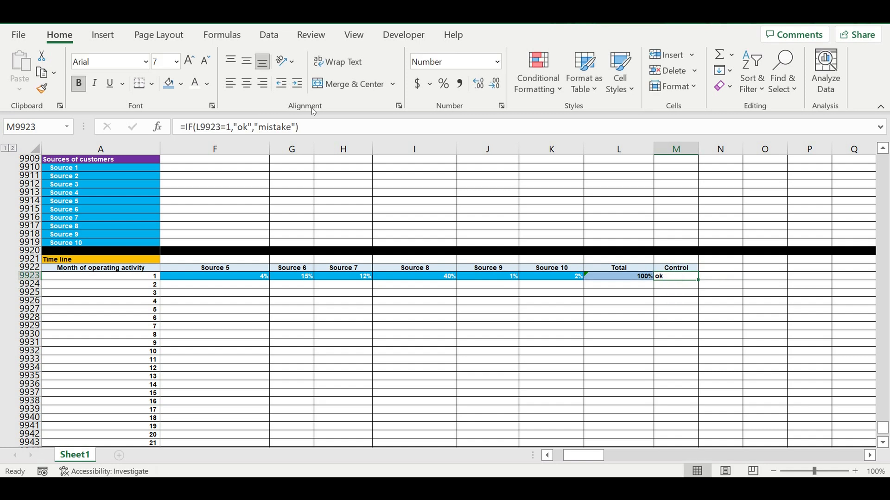
left_click(246, 84)
left_click(182, 84)
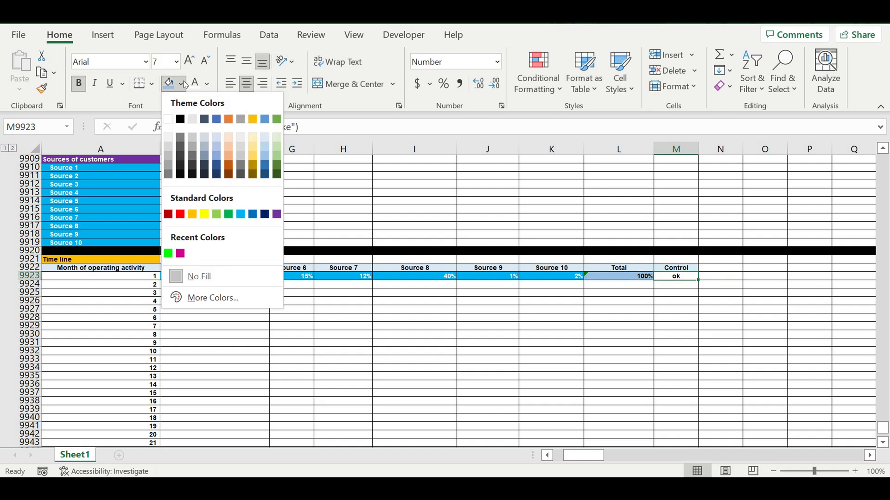
left_click(180, 214)
left_click(197, 87)
left_click(566, 353)
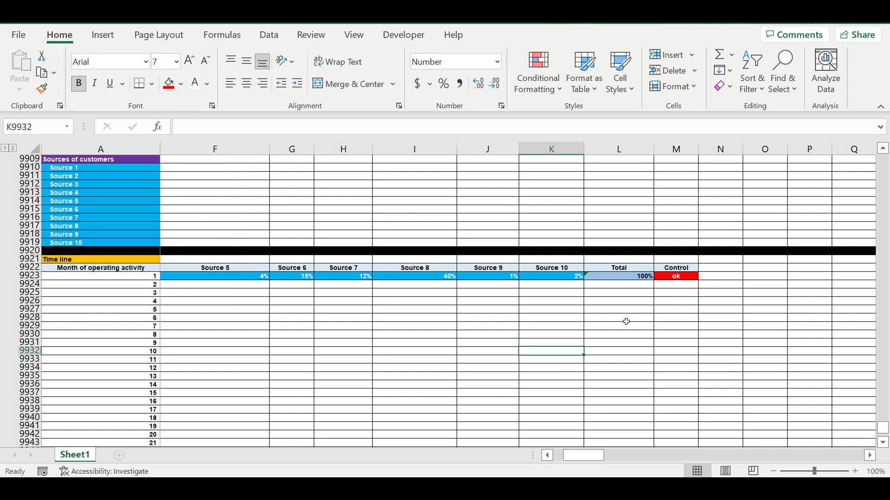
Step: Start a formula-based conditional formatting rule for M9923 with the relative-reference condition =L9923=1
left_click(680, 280)
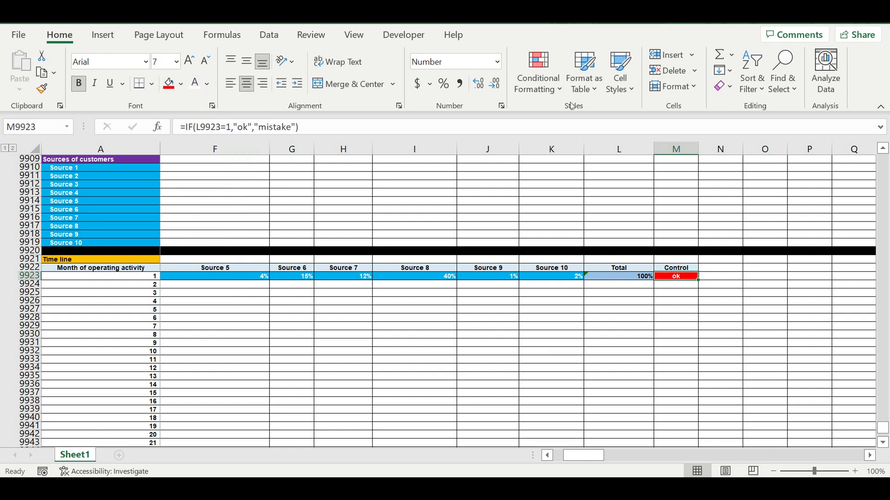
left_click(565, 88)
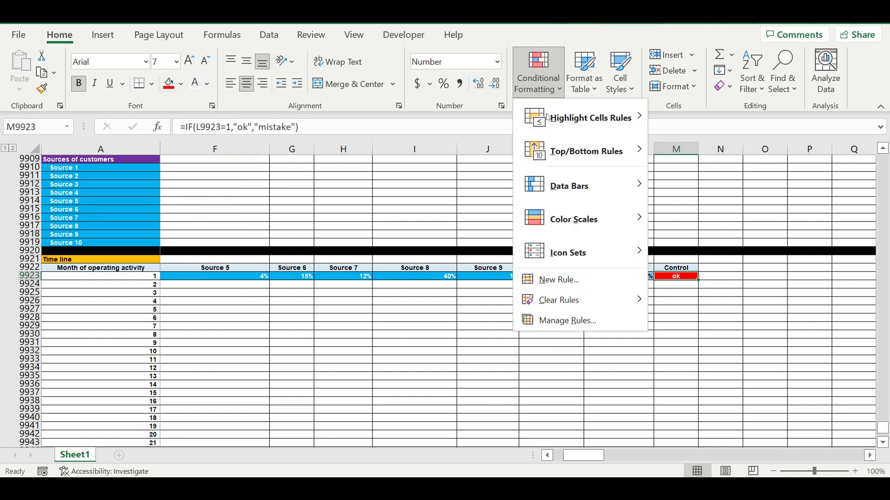
left_click(561, 280)
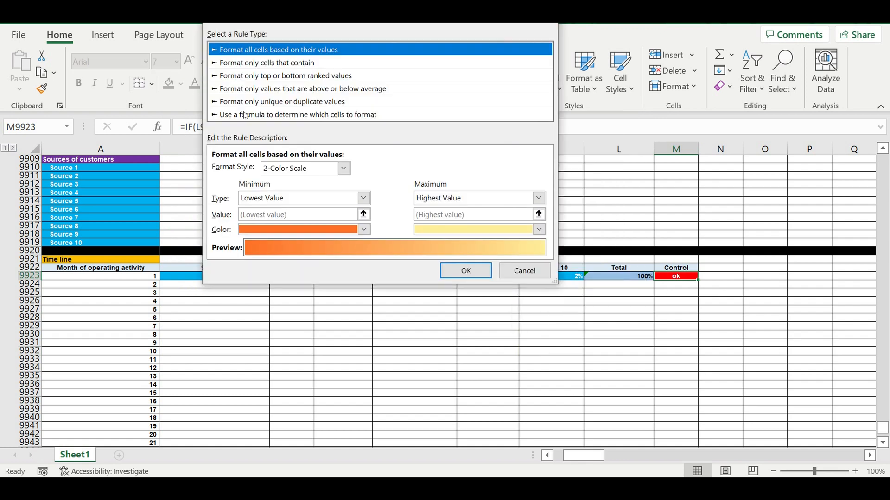
left_click(246, 116)
left_click(277, 168)
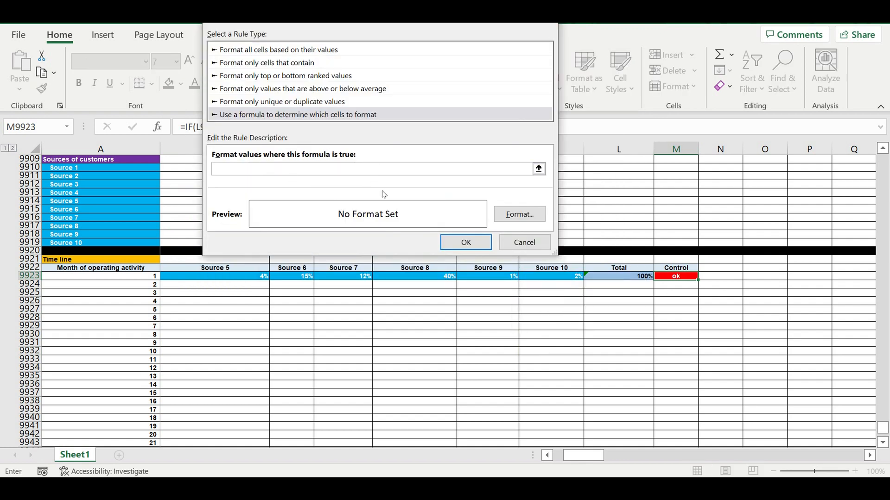
left_click(631, 280)
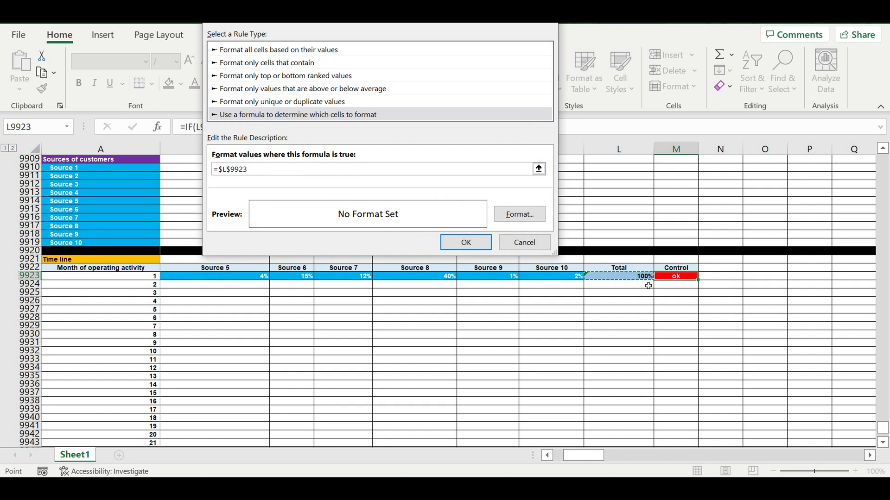
type("=1")
left_click(218, 170)
key("Delete")
left_click(220, 169)
key("Delete")
Step: Set the rule's format to a bright green fill chosen from the extended color palette
left_click(528, 215)
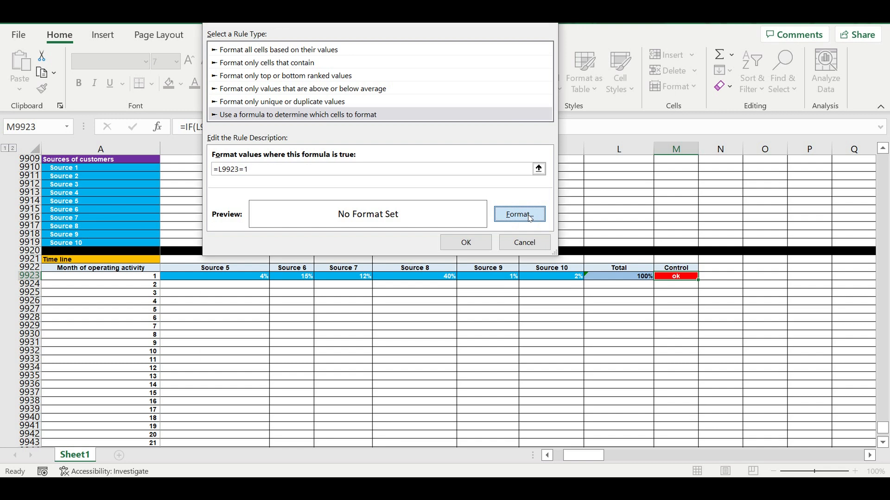
left_click(350, 36)
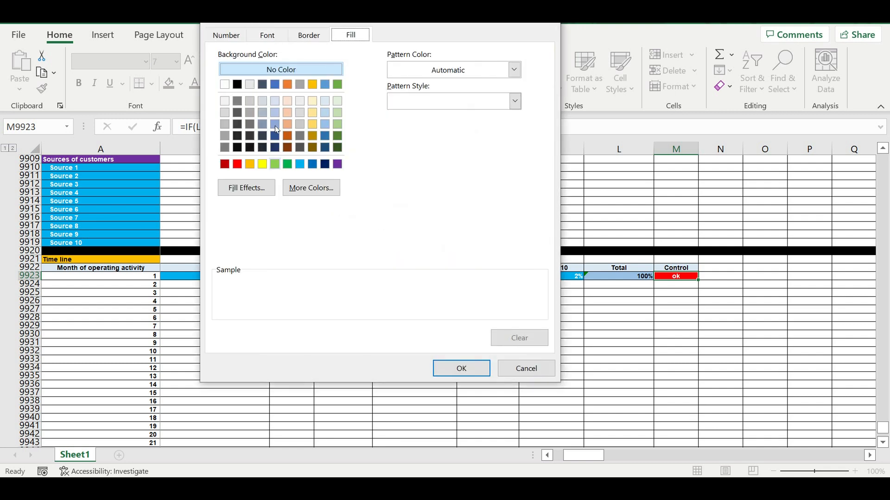
left_click(310, 188)
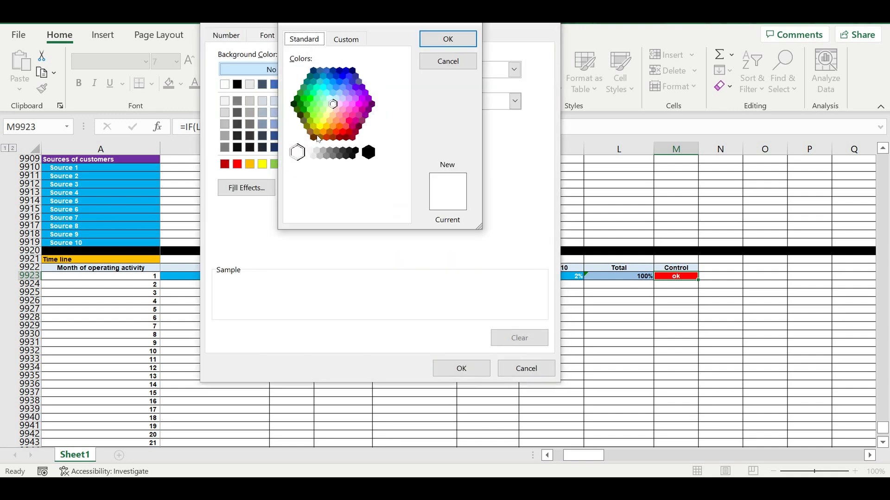
left_click(312, 104)
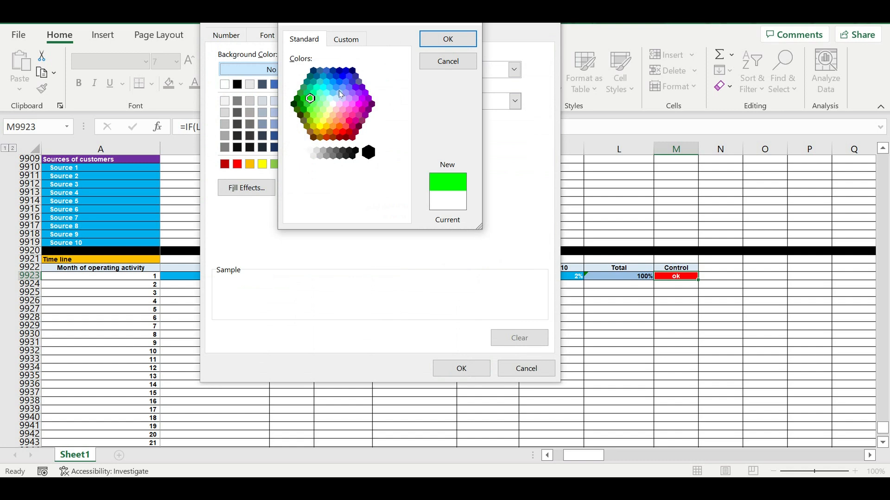
left_click(428, 46)
Step: Set the rule's font color to black and apply the conditional formatting rule to M9923
left_click(268, 36)
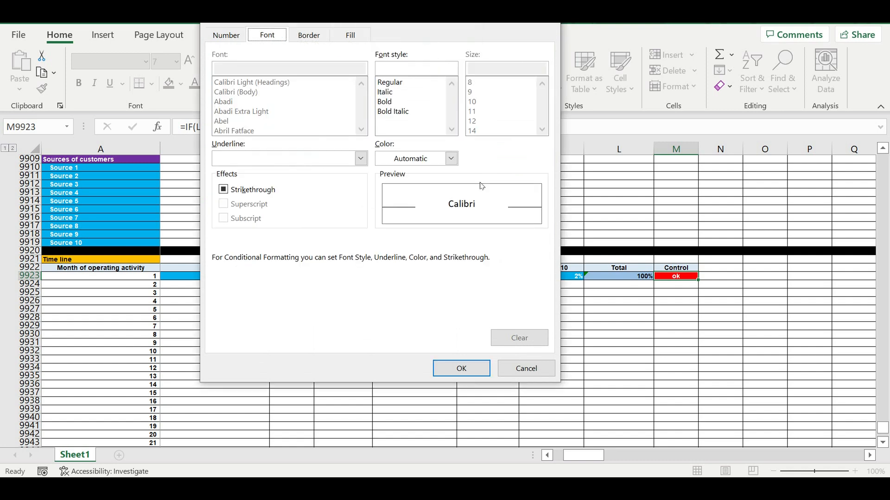
left_click(450, 159)
left_click(394, 213)
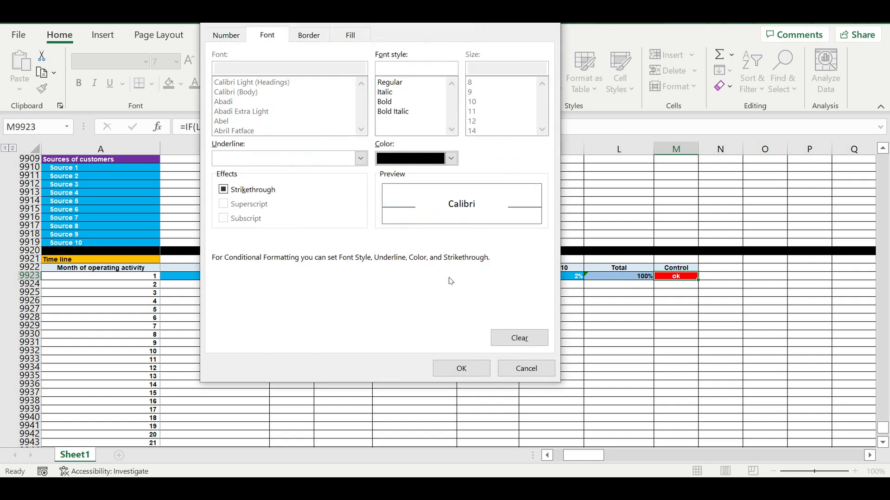
left_click(477, 371)
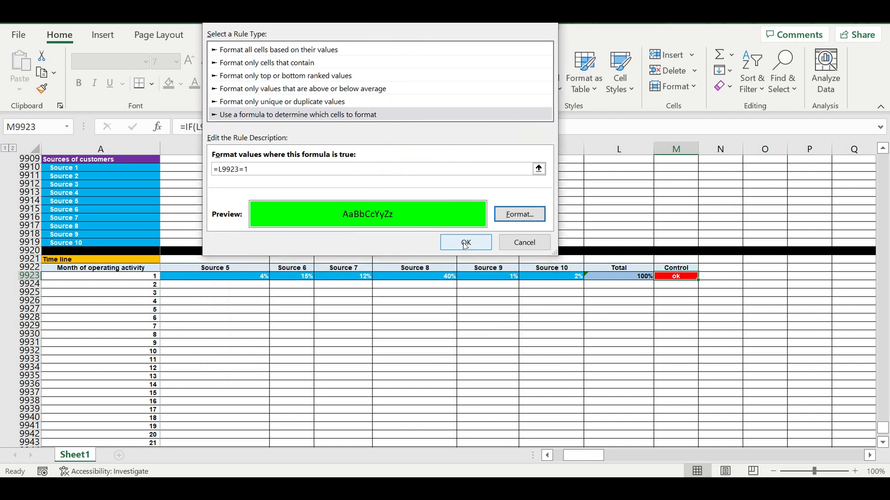
left_click(466, 243)
left_click(590, 333)
Step: Test the control by changing the month 1 share of Source 10 in K9923 to 1% and 3%, and restore it to 2%
left_click(571, 279)
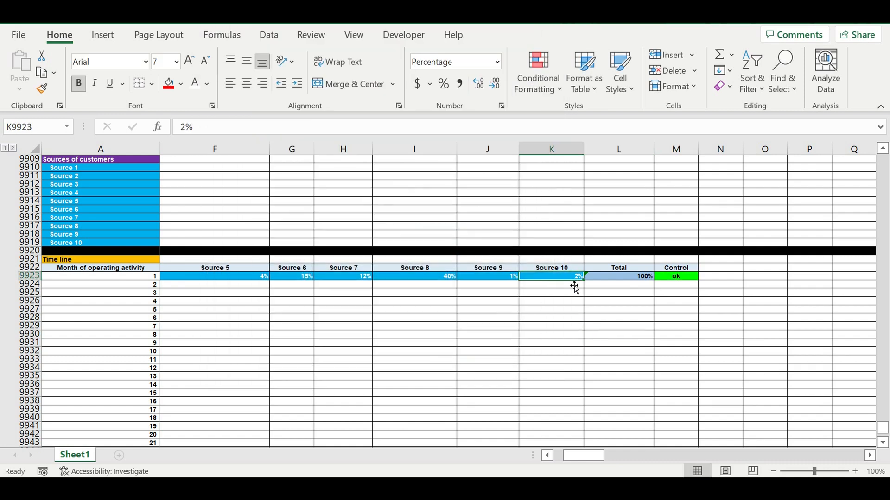
type("1")
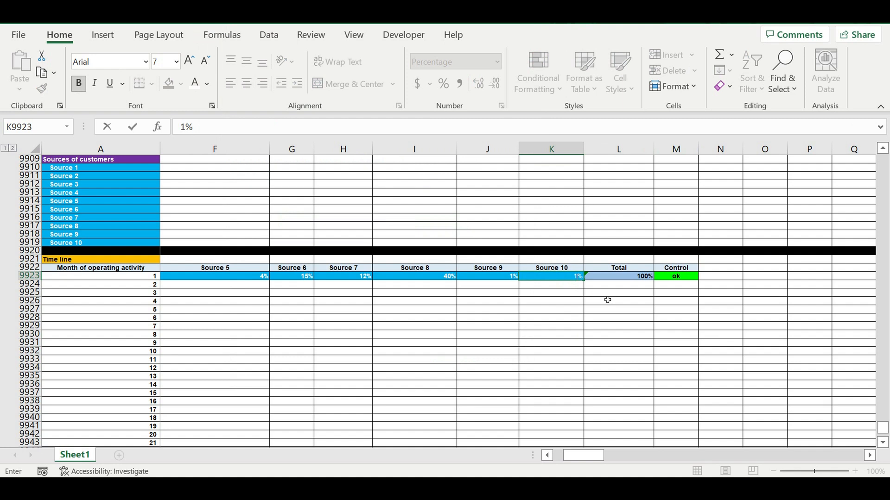
key("Return")
left_click(568, 281)
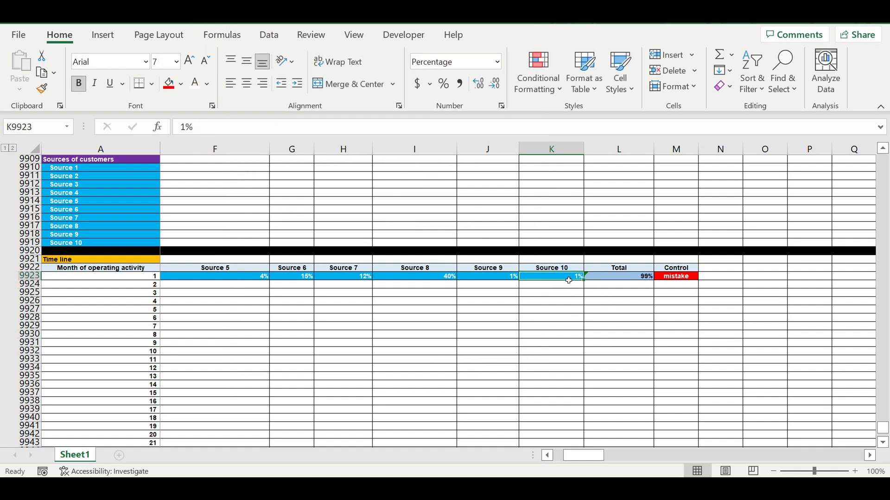
type("3")
key("Return")
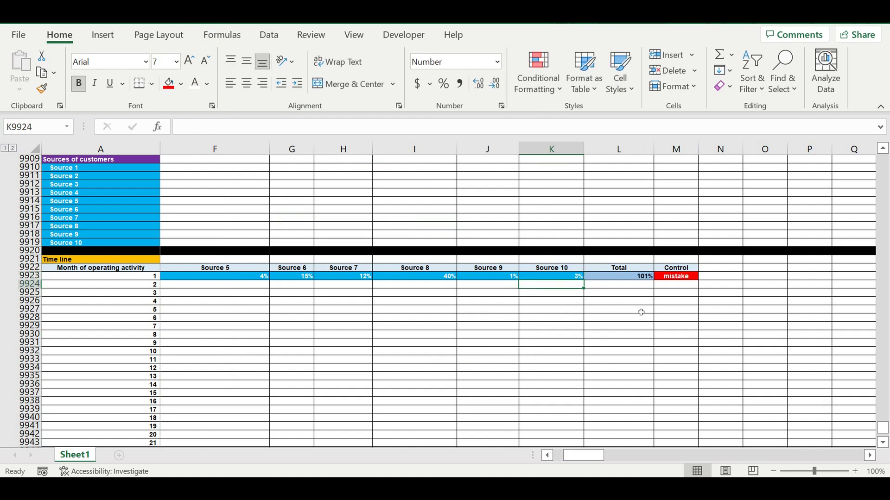
left_click(560, 280)
type("2")
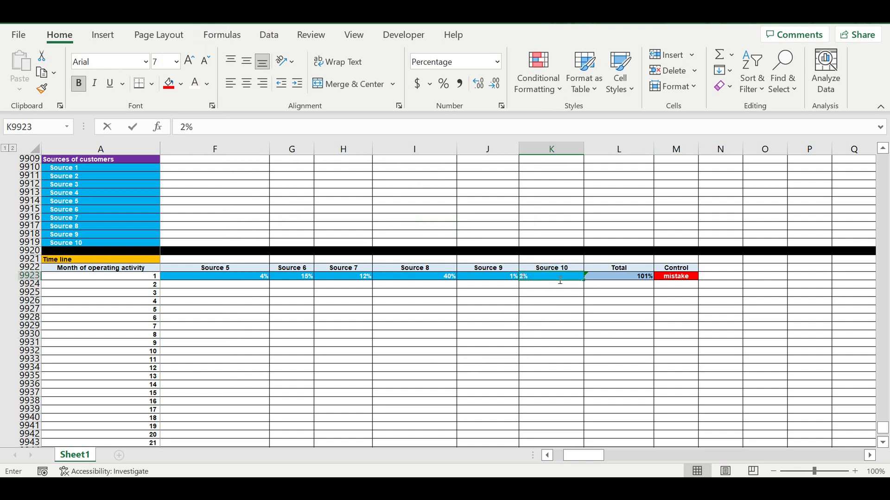
key("Return")
left_click(620, 309)
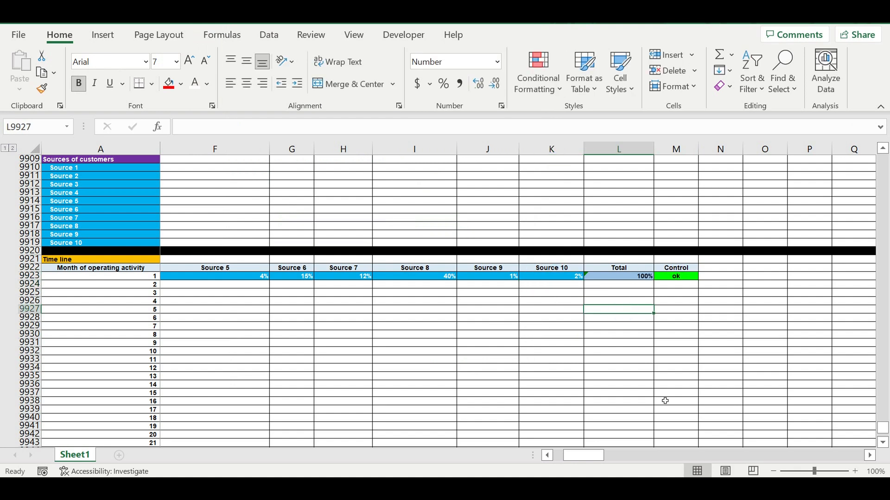
Step: Fill the month 1 shares, total and control in B9923:M9923 down through month 120 in row 10042
scroll(386, 388, "left", 2)
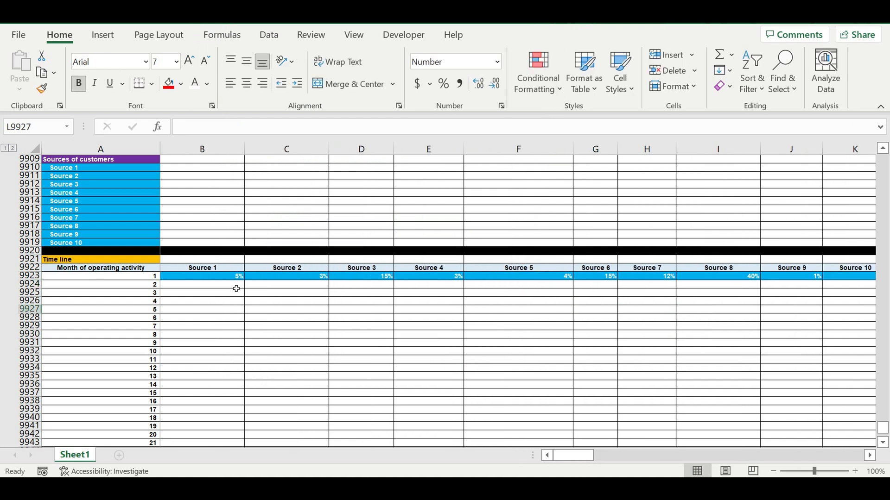
left_click_drag(157, 278, 153, 428)
left_click(239, 345)
left_click_drag(219, 279, 724, 431)
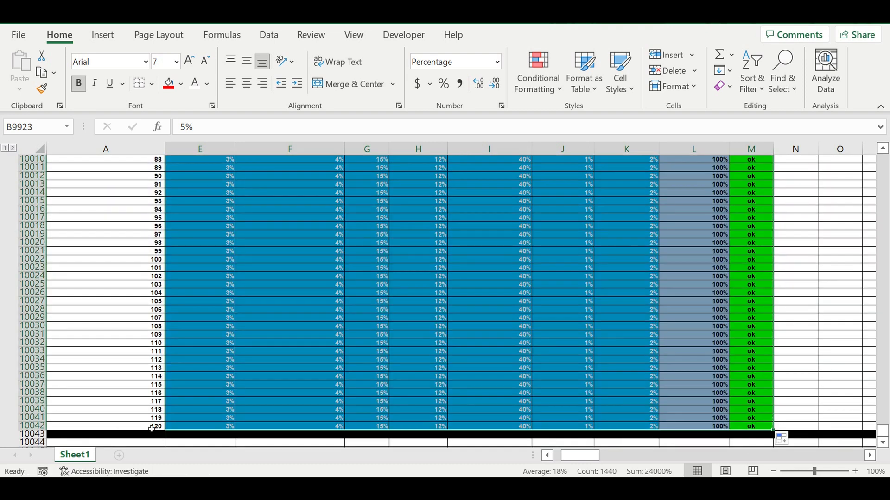
Step: Review the filled time line table from month 1, examining the customer shares across sources and the rows from month 13 onward
scroll(475, 306, "up", 11)
scroll(474, 296, "up", 11)
scroll(474, 296, "up", 8)
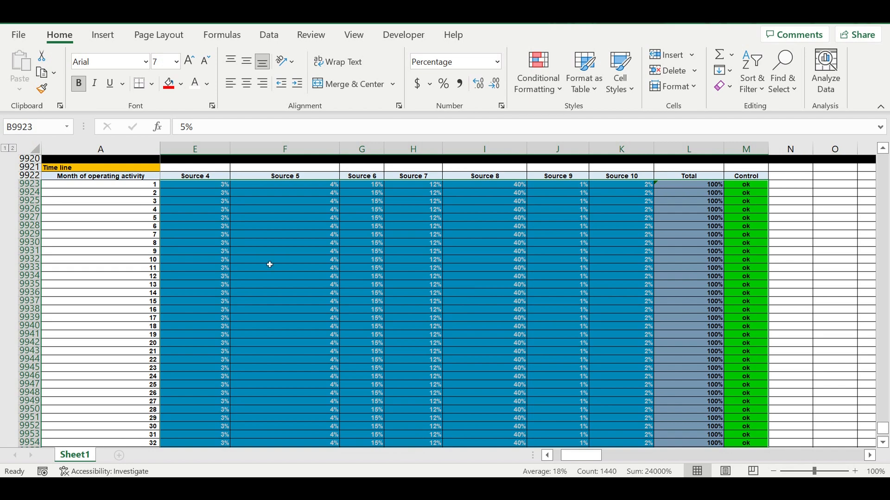
left_click_drag(148, 288, 546, 345)
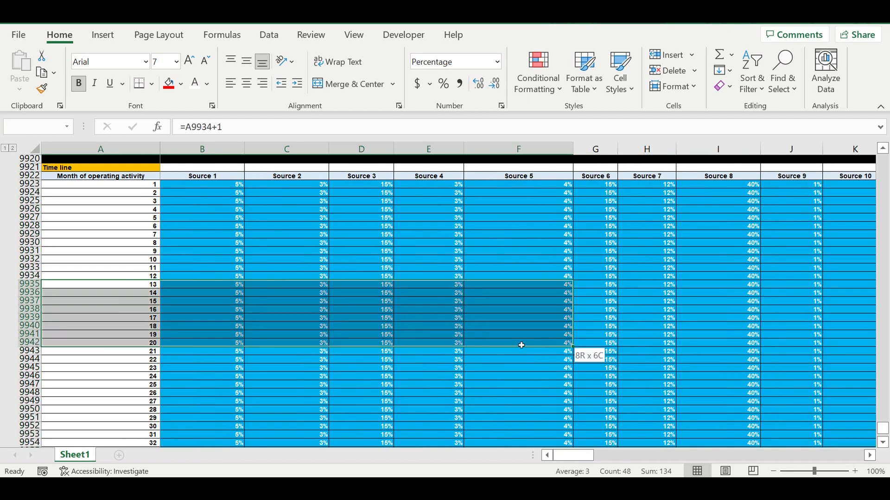
left_click_drag(138, 285, 136, 367)
left_click_drag(205, 287, 684, 298)
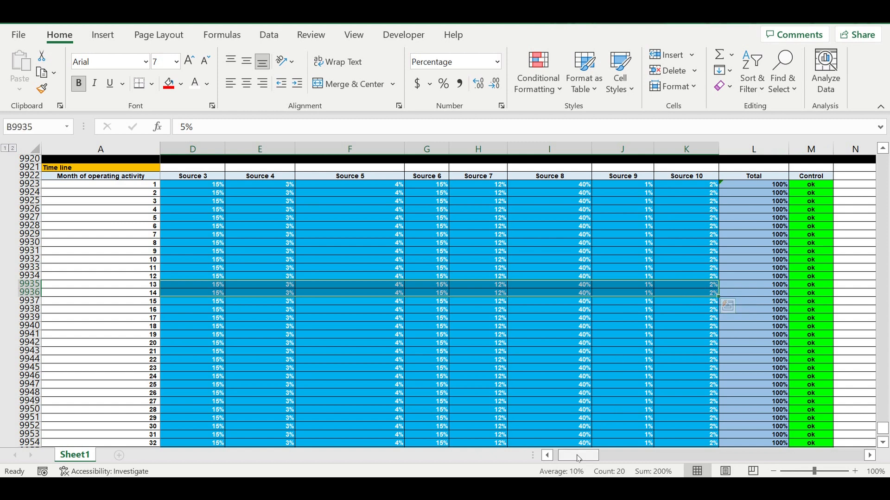
left_click_drag(579, 459, 557, 461)
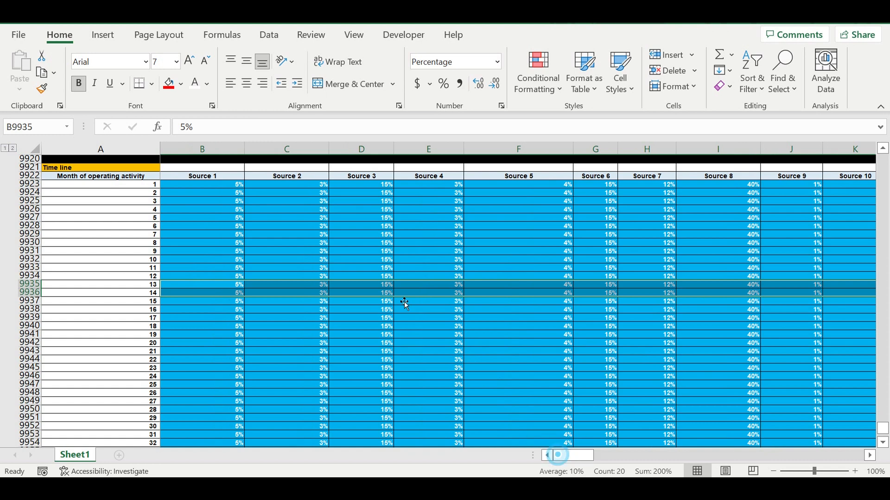
left_click(379, 261)
left_click_drag(217, 187, 788, 326)
scroll(665, 382, "down", 4)
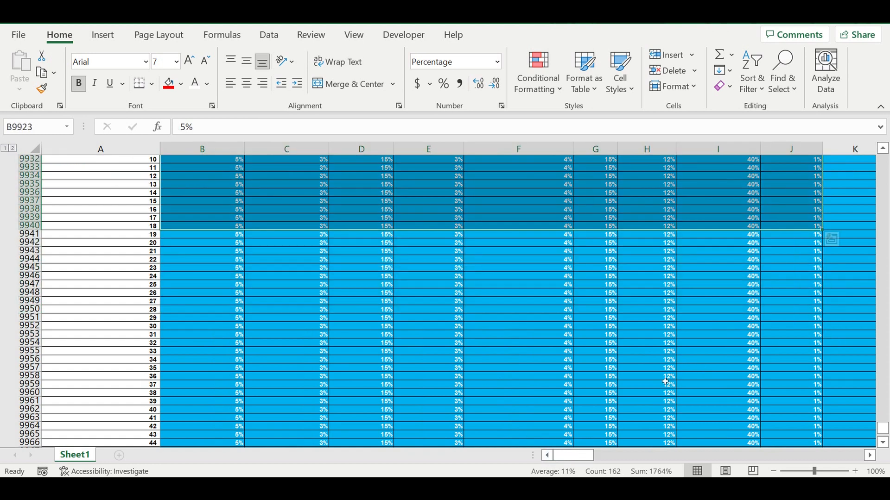
scroll(604, 359, "up", 4)
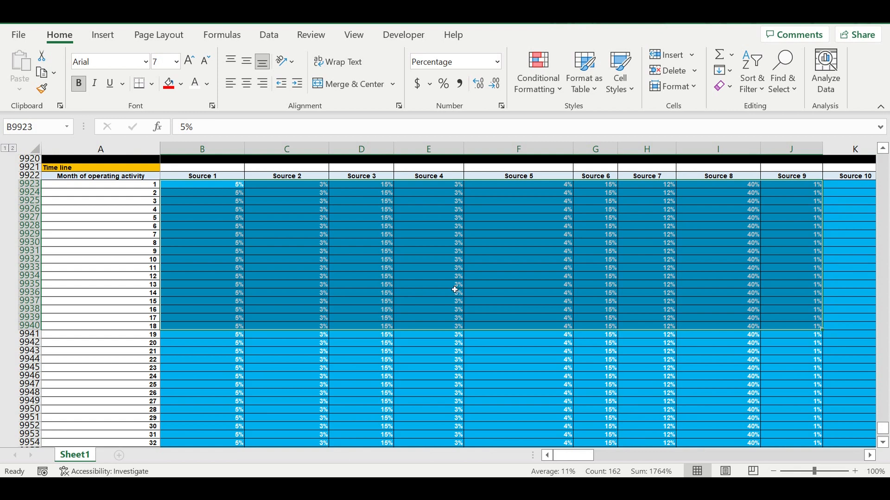
left_click(208, 218)
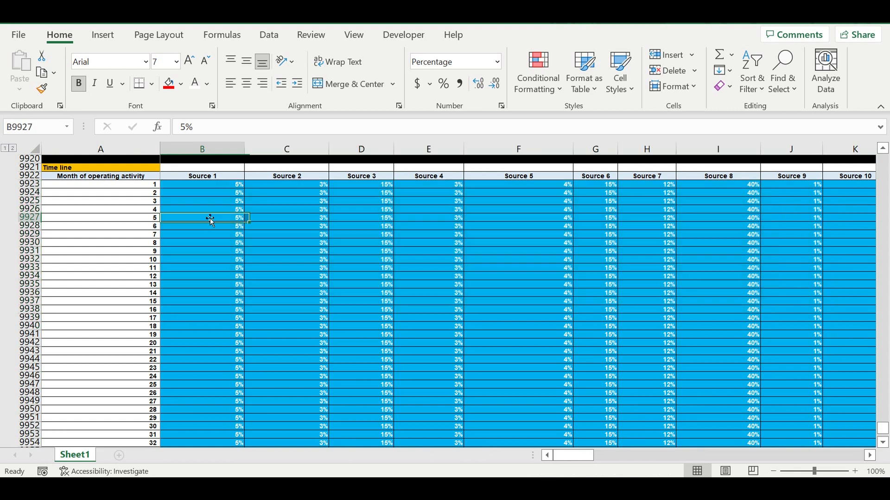
left_click_drag(129, 185, 782, 293)
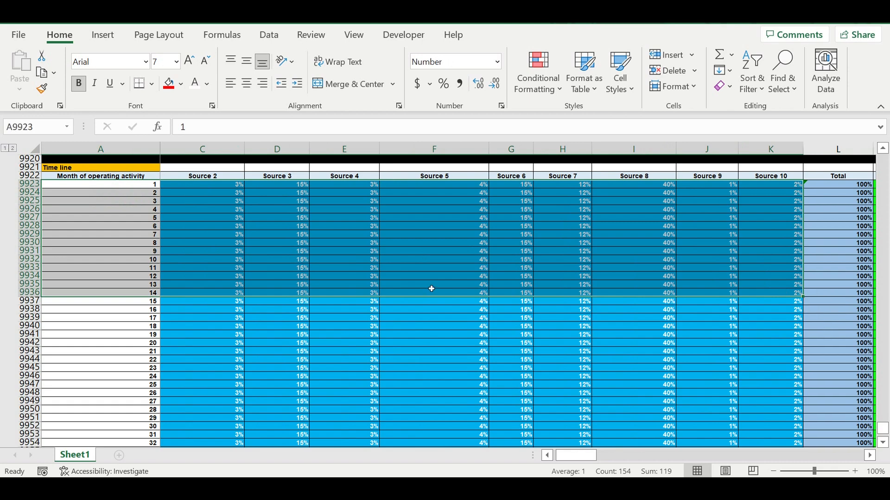
scroll(432, 288, "up", 3)
left_click(431, 289)
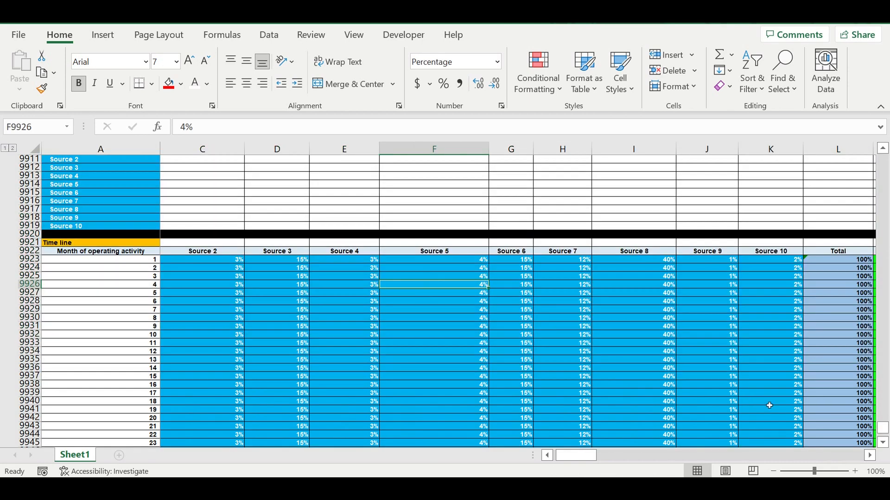
Step: Extend the Control header from M9922 into N9922, beside the time line table
left_click(870, 455)
left_click_drag(869, 456, 870, 456)
left_click(578, 253)
left_click_drag(591, 257, 634, 258)
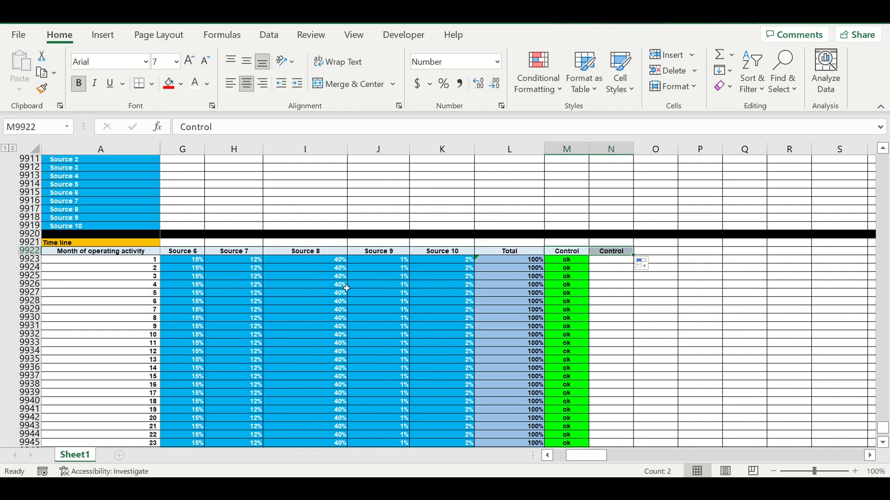
left_click_drag(111, 264, 98, 366)
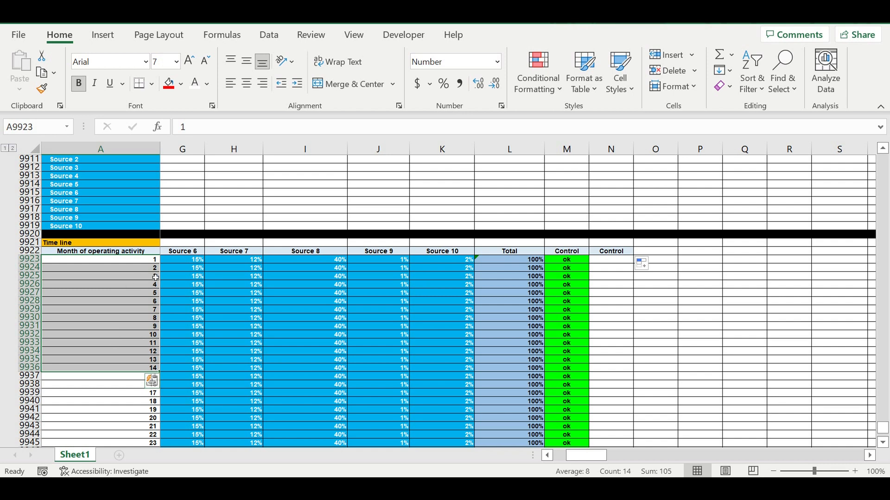
left_click(627, 294)
Step: Replace the header in N9922 with a link to the Source 1 header using =B9922
left_click(616, 253)
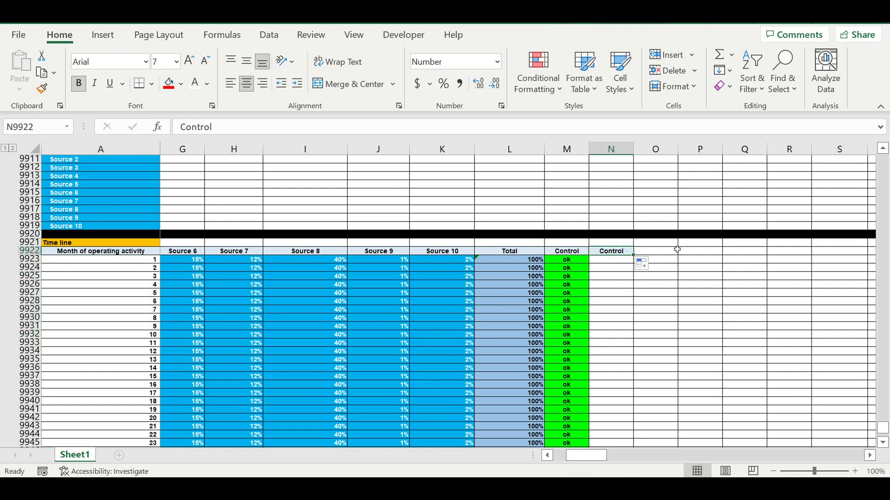
type("=")
left_click_drag(586, 459, 574, 455)
left_click(201, 250)
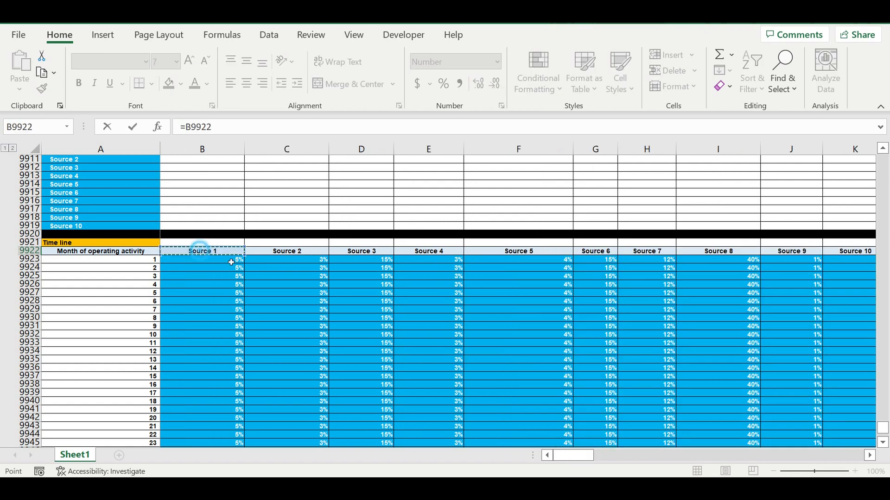
key("Return")
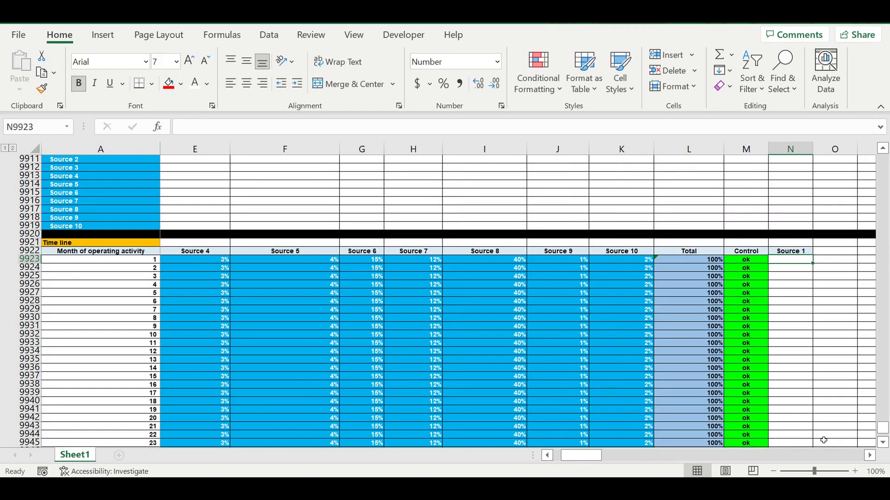
Step: Give the linked Source 1 header in N9922 a light gold fill
left_click(870, 456)
left_click(870, 456)
left_click(626, 252)
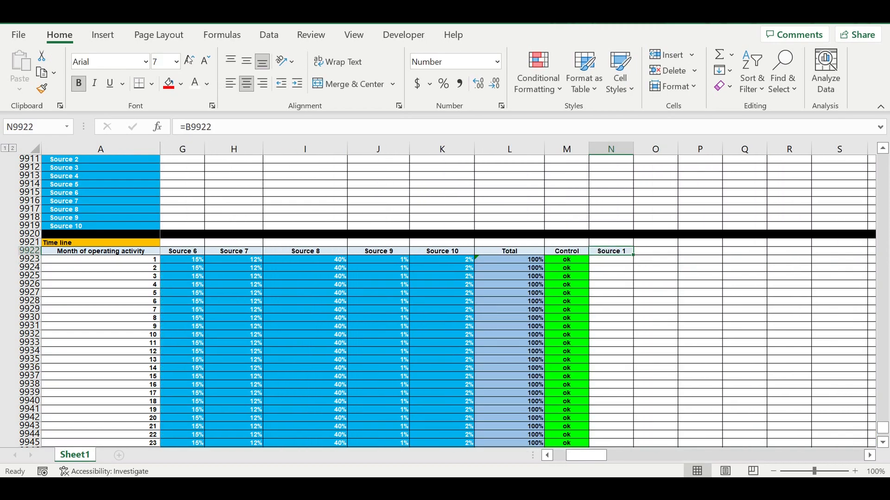
left_click(181, 84)
left_click(254, 138)
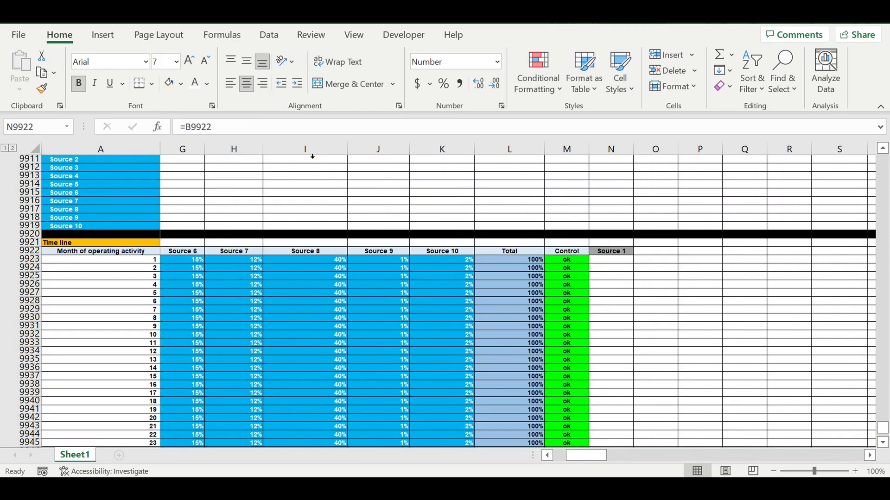
Step: Fill the linked header in N9922 across to W9922 to cover Source 1 through Source 10
left_click_drag(637, 259, 462, 269)
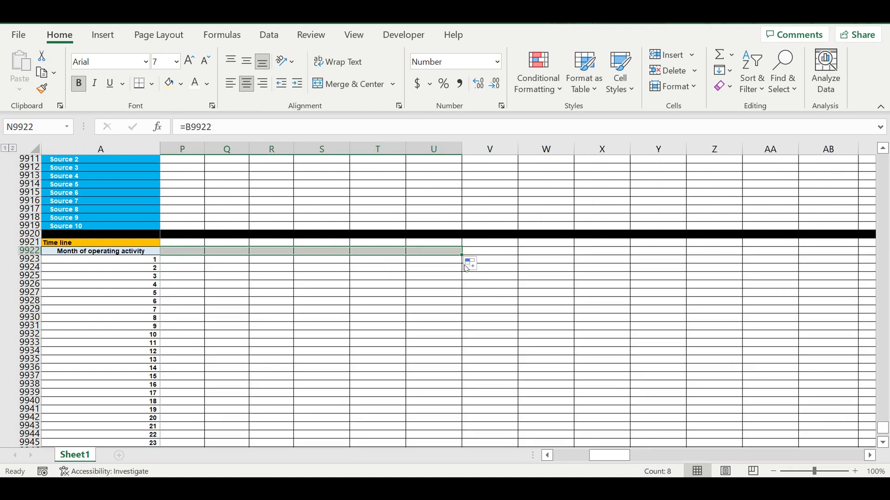
left_click_drag(462, 256, 570, 271)
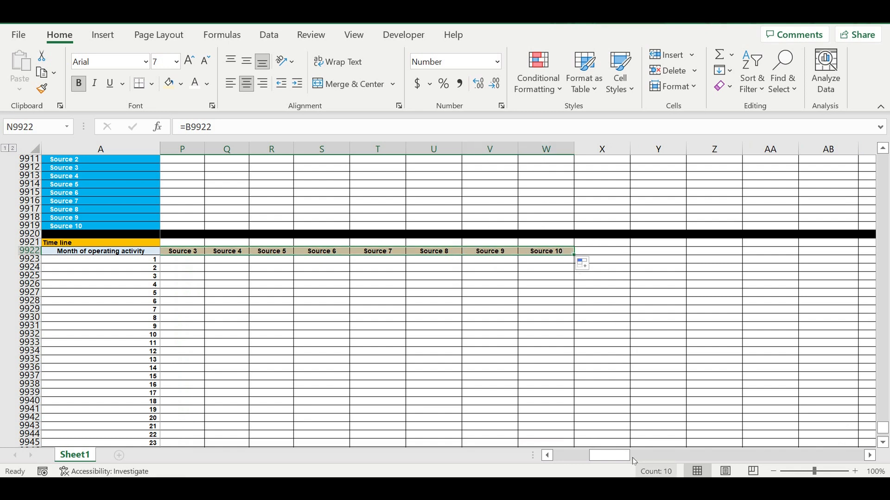
left_click_drag(610, 456, 596, 456)
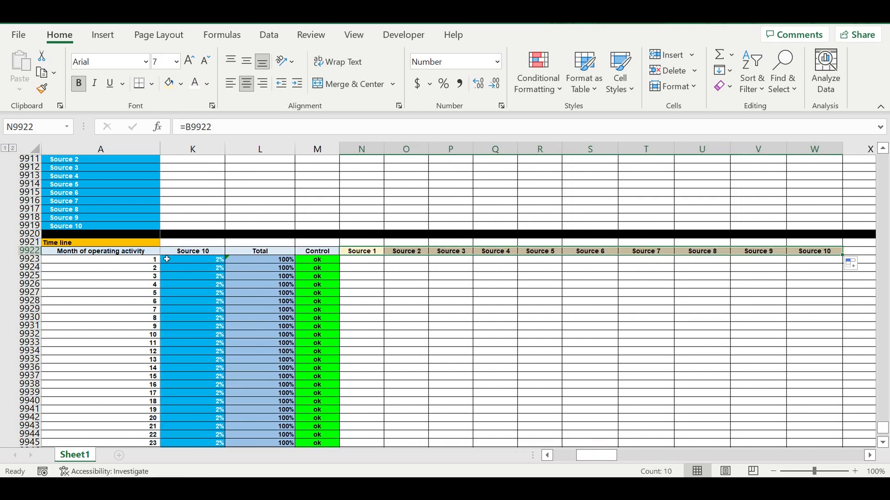
Step: Enter the month 1 values 2, 3, 6, 1 and 7 for Sources 1 to 5 in N9923:R9923
left_click_drag(144, 262, 147, 311)
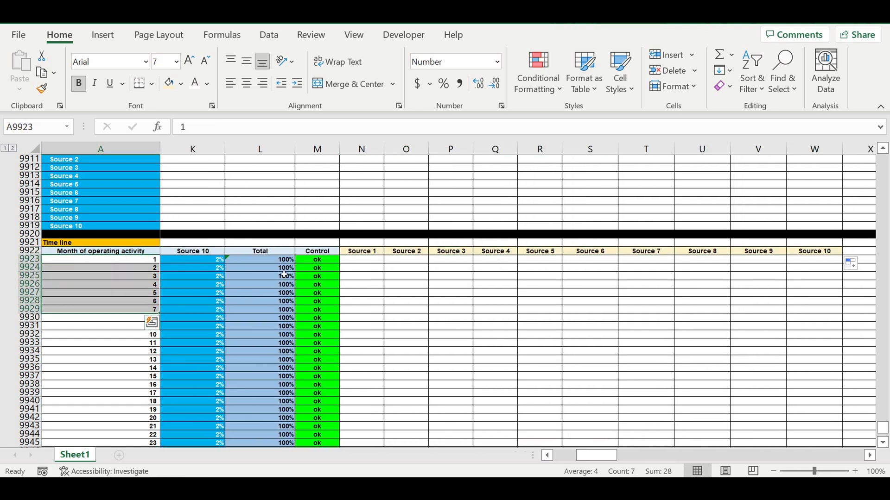
left_click(364, 263)
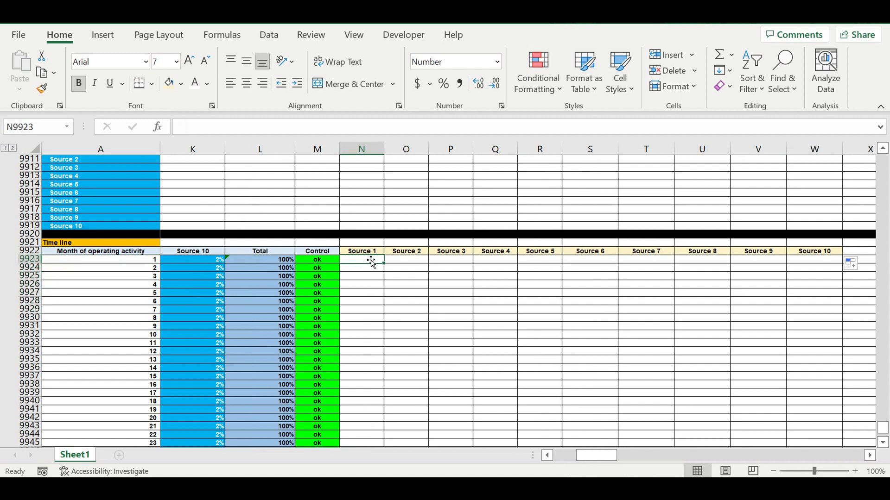
type("2")
left_click(410, 263)
type("3")
left_click(461, 263)
type("6")
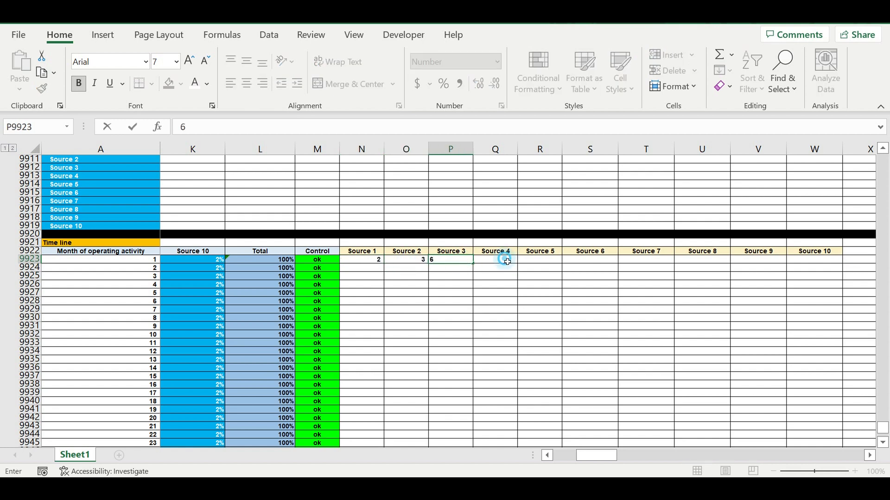
left_click(507, 261)
type("1")
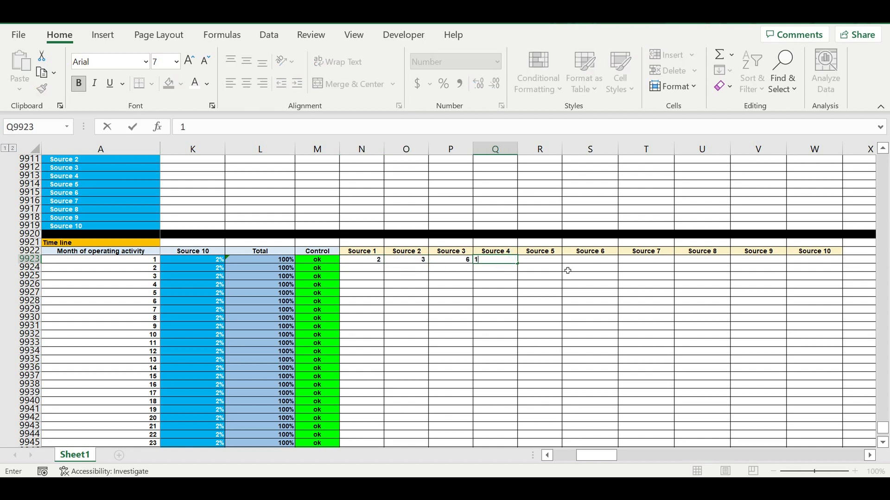
left_click(547, 262)
type("7")
Step: Enter the month 1 values 4, 12, 8, 3 and 5 for Sources 6 to 10 in S9923:W9923
left_click(591, 262)
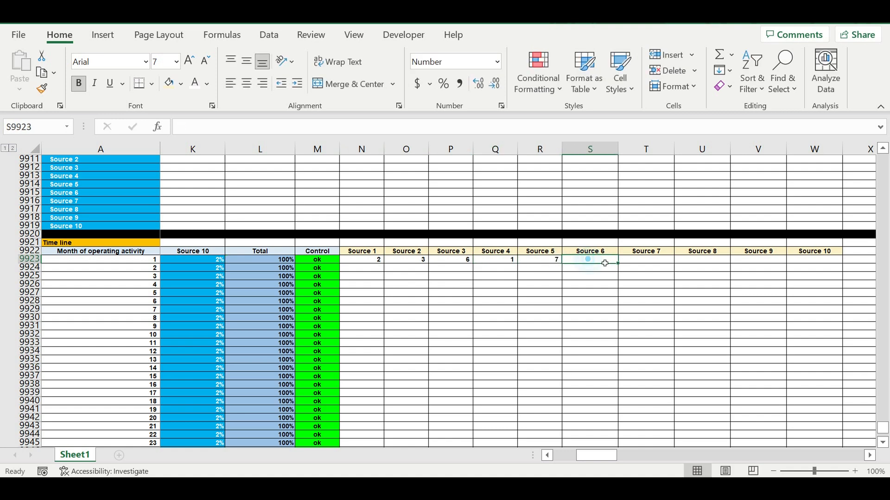
type("4")
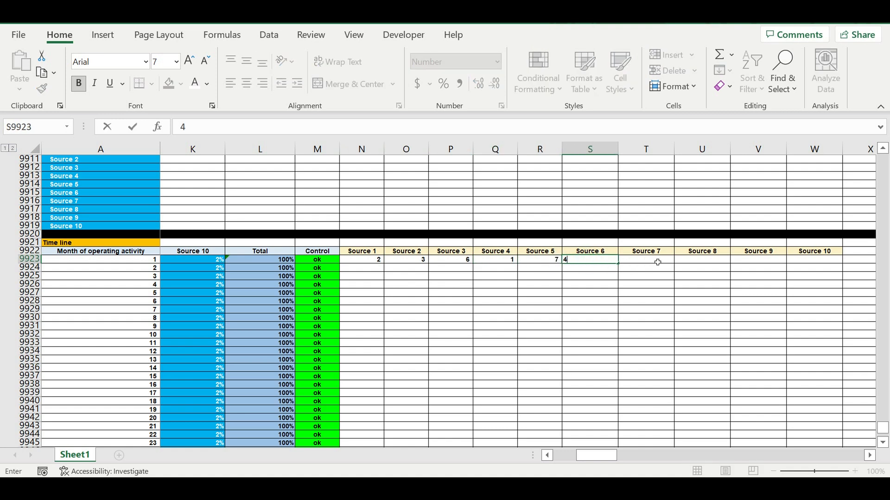
left_click(655, 261)
type("12")
left_click(701, 263)
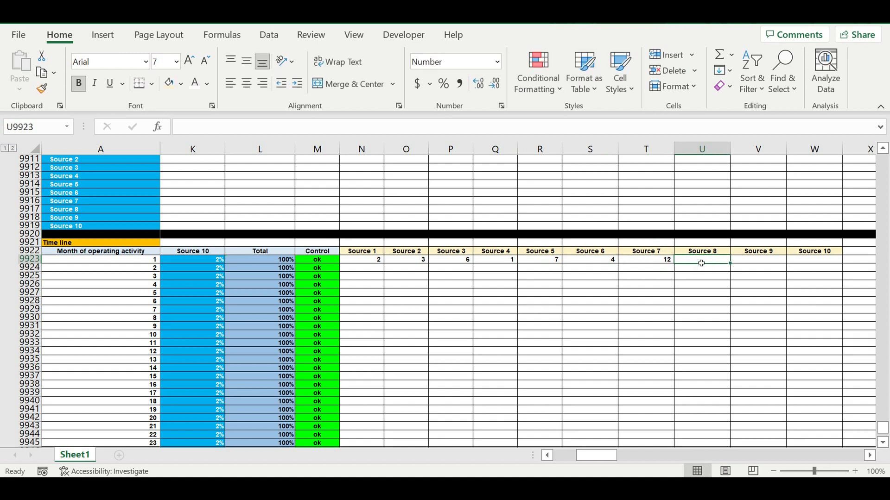
type("8")
left_click(761, 264)
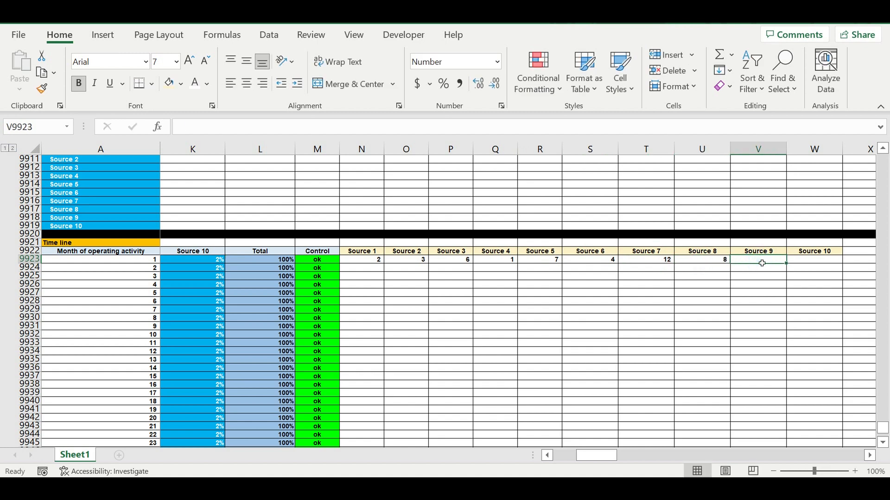
type("3")
left_click(809, 261)
type("5")
left_click(792, 280)
Step: Format the month 1 values in N9923:W9923 with a light blue fill and white font
left_click_drag(369, 262, 825, 263)
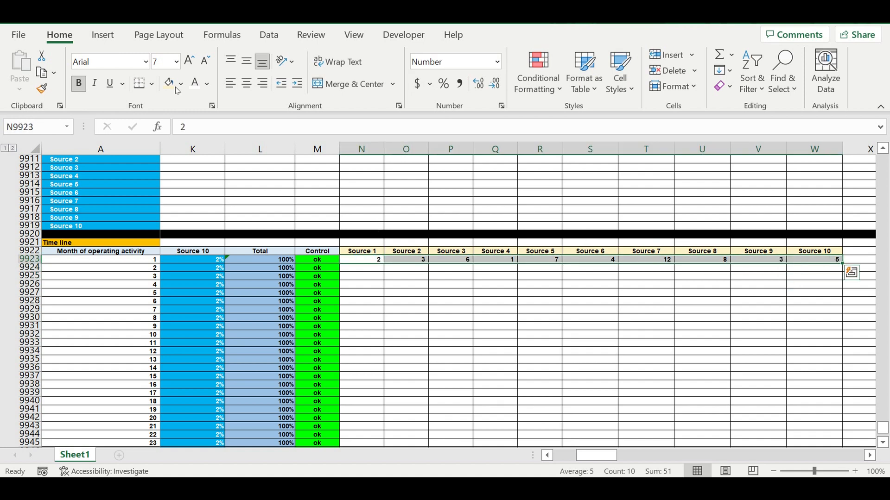
left_click(181, 84)
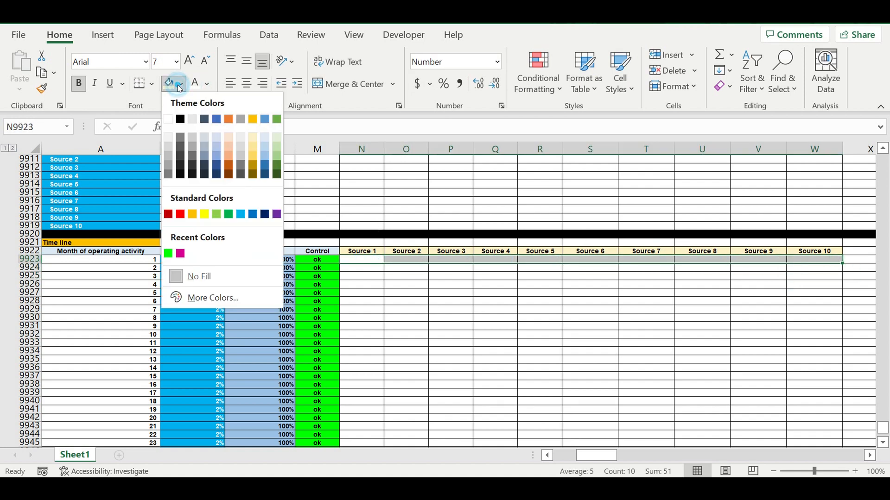
left_click(242, 214)
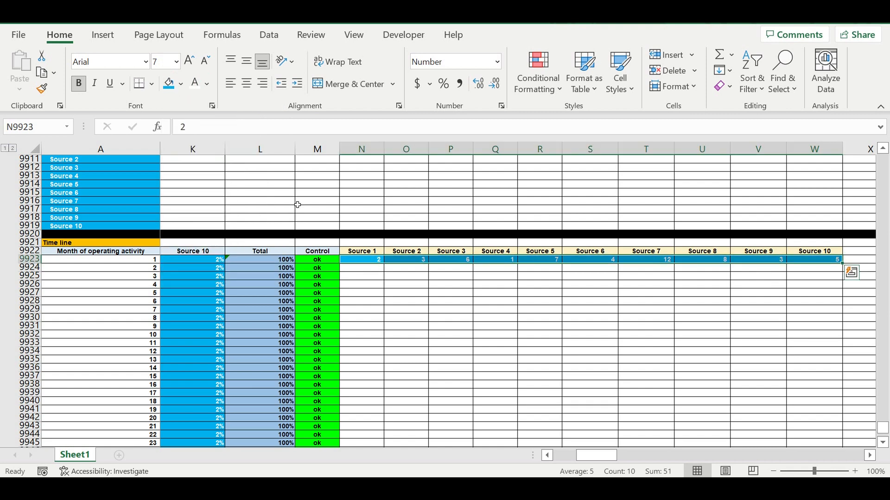
left_click(434, 302)
Step: Fill the month 1 values in N9923:W9923 down through month 120 in row 10042
left_click_drag(376, 263, 848, 440)
scroll(631, 357, "up", 20)
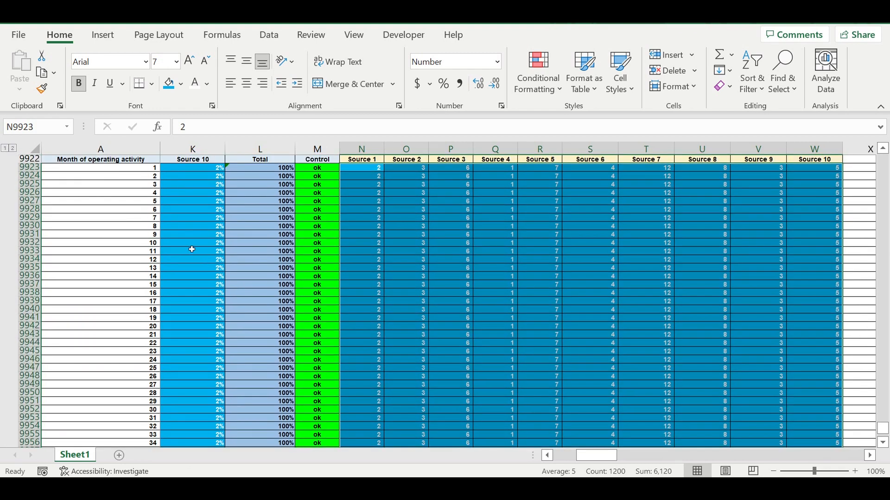
scroll(192, 249, "up", 4)
Step: Review the second block of source values in columns N to W, comparing the first 12 months with month 13 onward
left_click_drag(129, 272, 116, 438)
left_click_drag(315, 284, 116, 444)
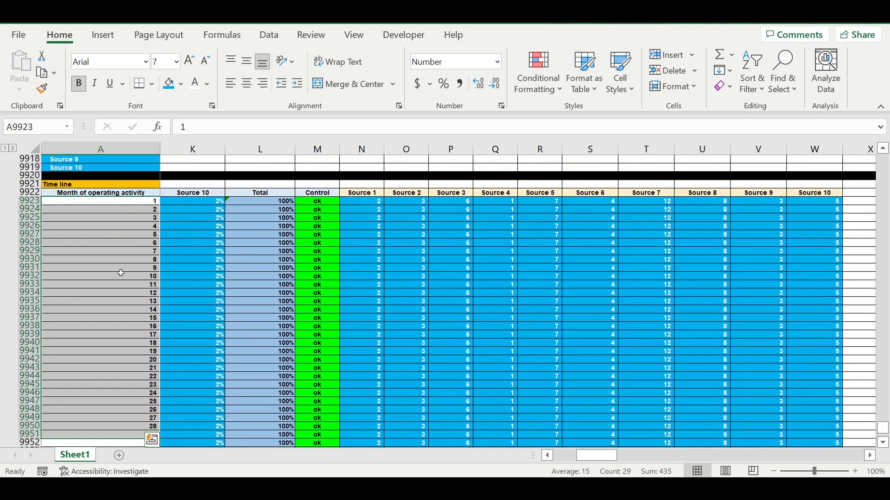
left_click_drag(364, 210, 794, 352)
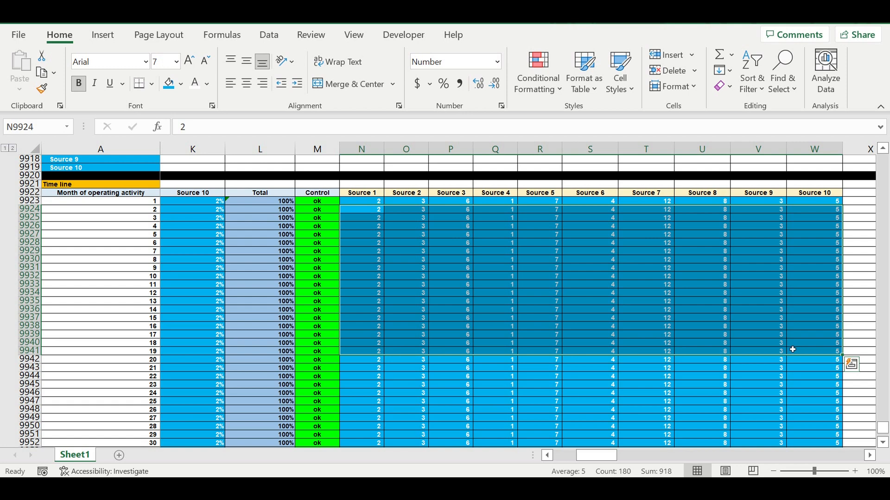
left_click(366, 195)
left_click_drag(363, 293, 815, 410)
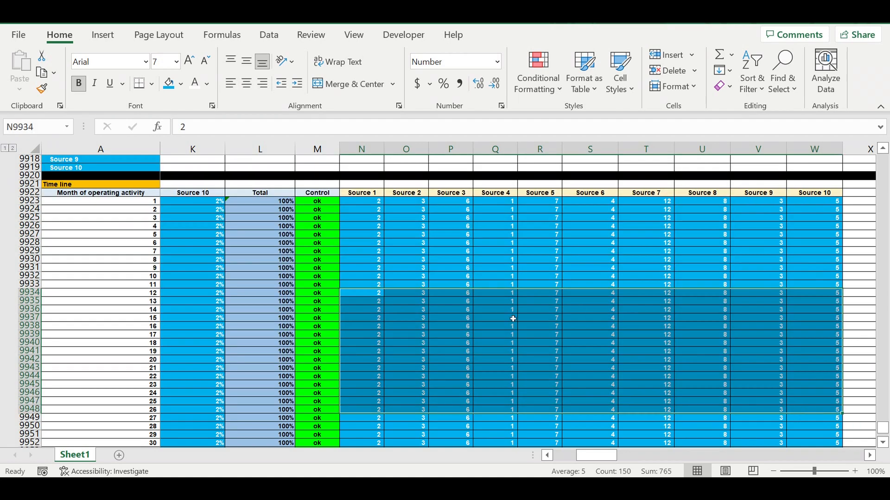
left_click_drag(363, 202, 802, 295)
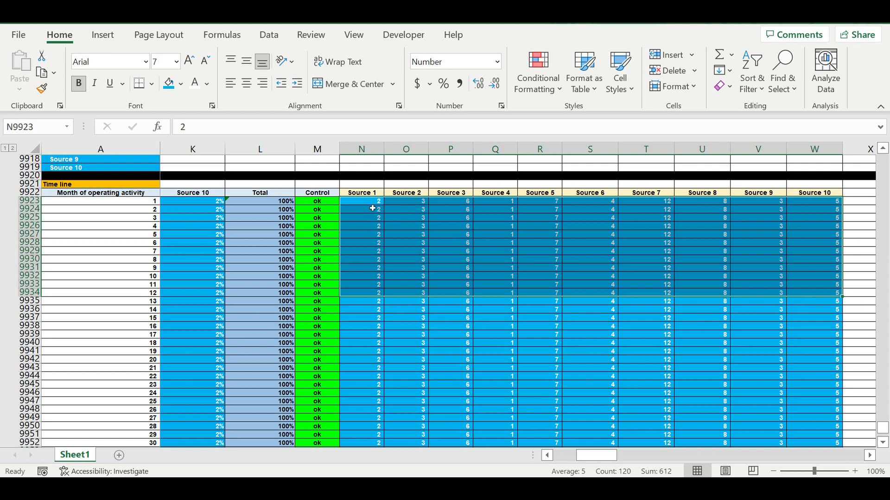
left_click_drag(378, 203, 807, 296)
scroll(394, 245, "down", 2)
left_click_drag(368, 255, 794, 389)
scroll(723, 349, "down", 3)
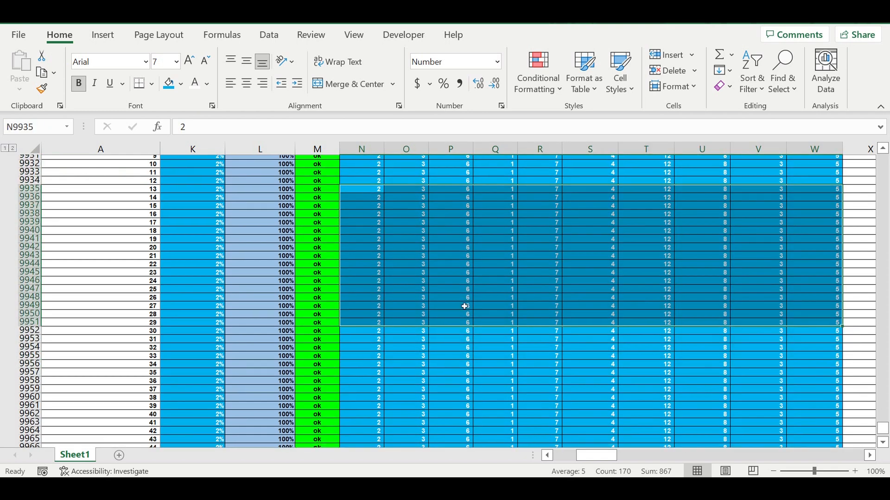
scroll(465, 306, "down", 2)
left_click_drag(368, 296, 794, 399)
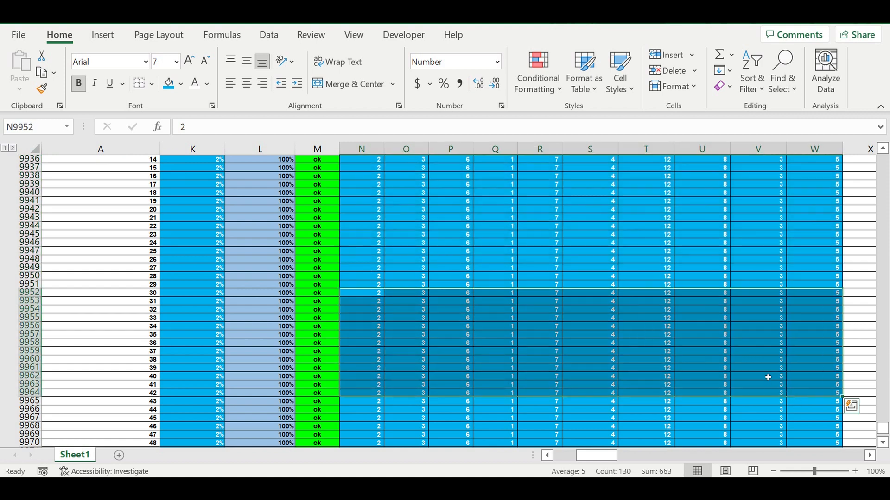
scroll(674, 339, "down", 3)
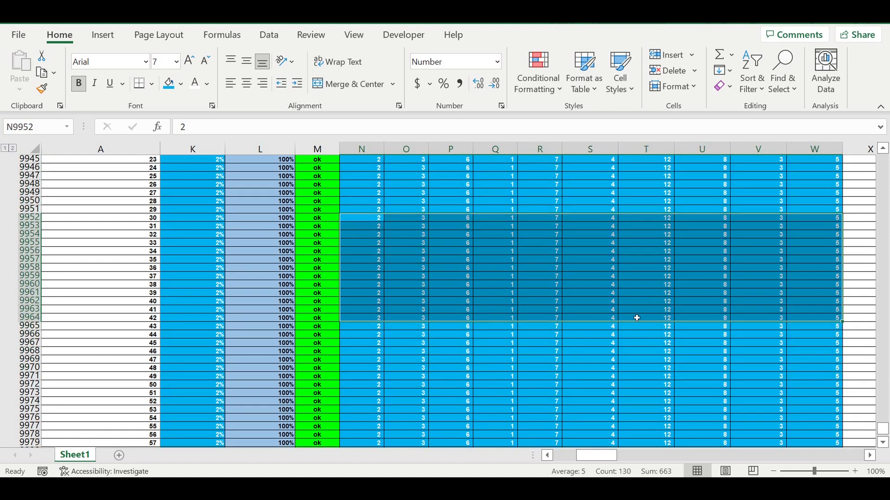
scroll(633, 315, "down", 3)
scroll(452, 306, "down", 5)
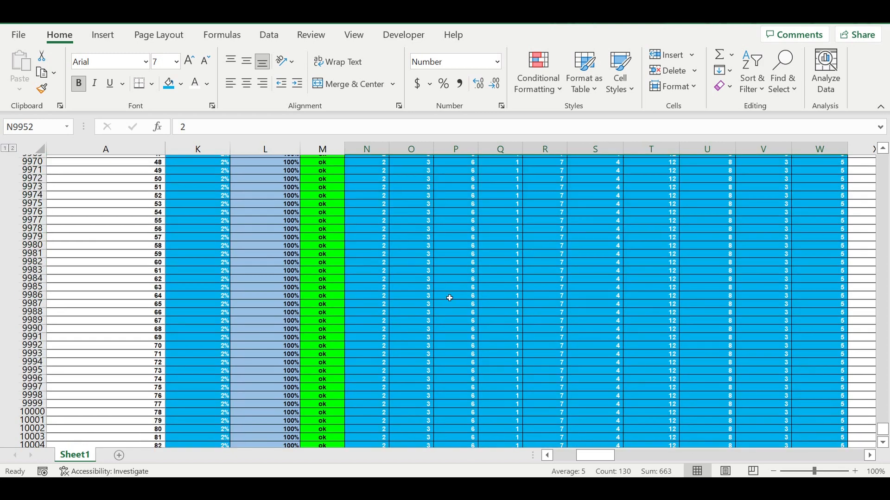
scroll(450, 298, "up", 20)
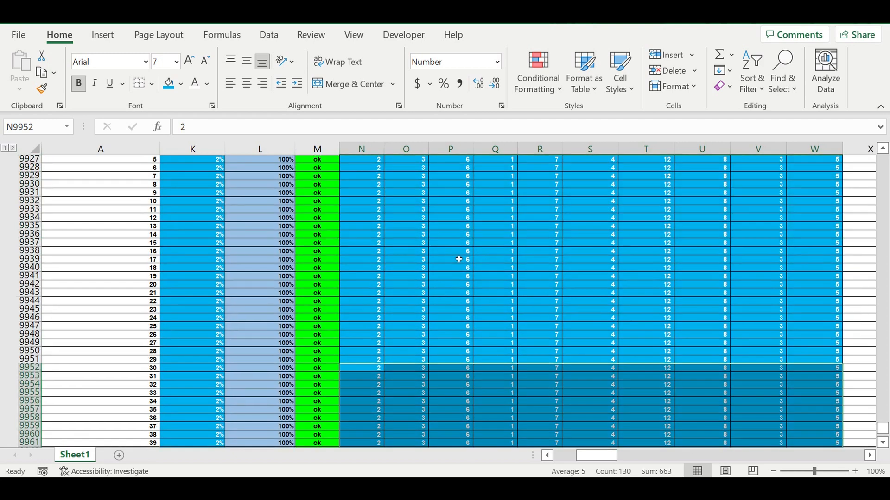
scroll(456, 261, "up", 4)
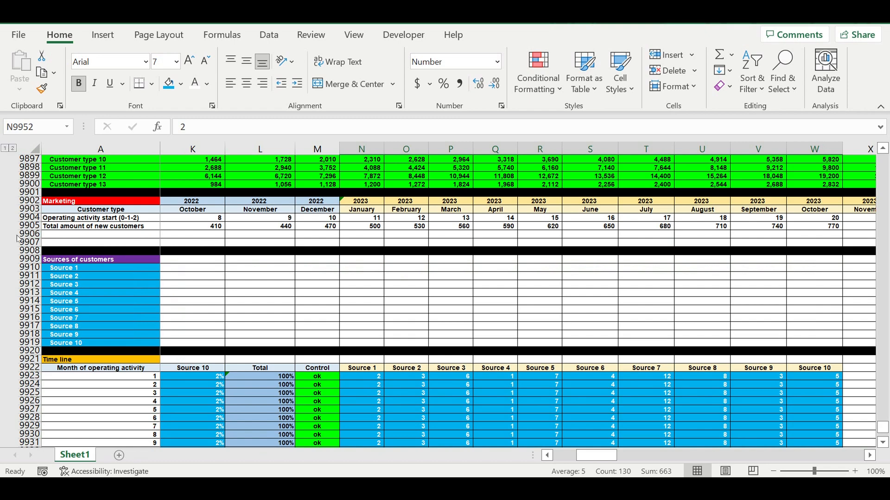
Step: Delete the two empty rows 9906 and 9907 below the total amount of new customers
left_click_drag(29, 234, 32, 242)
right_click(31, 242)
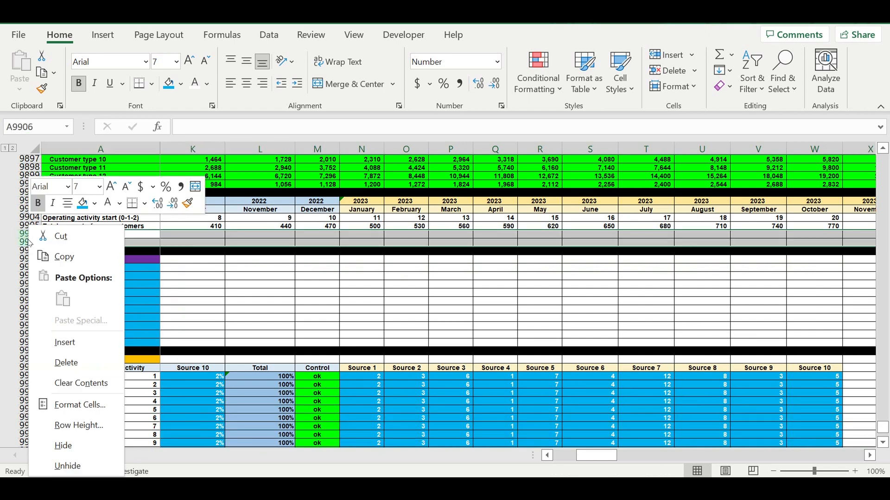
left_click(68, 364)
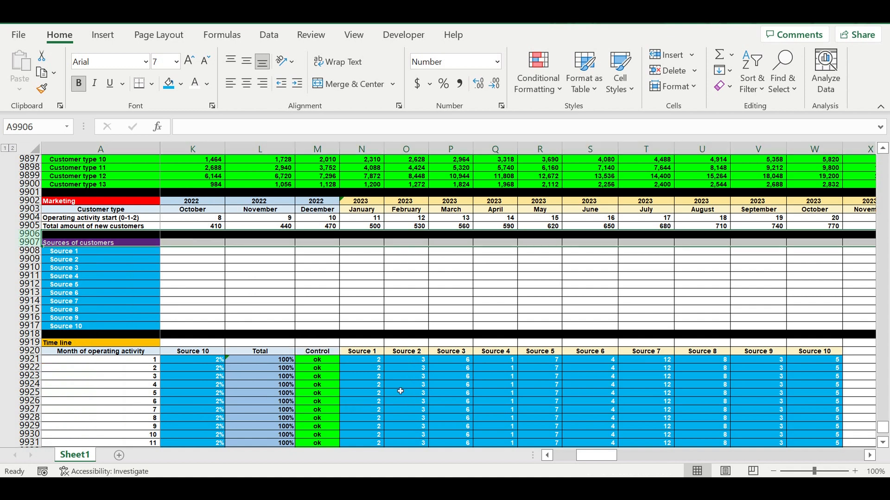
left_click(315, 318)
Step: Copy the Marketing header rows 9902:9903 to row 10042, below the month 120 row and its black separator
left_click_drag(32, 201, 34, 209)
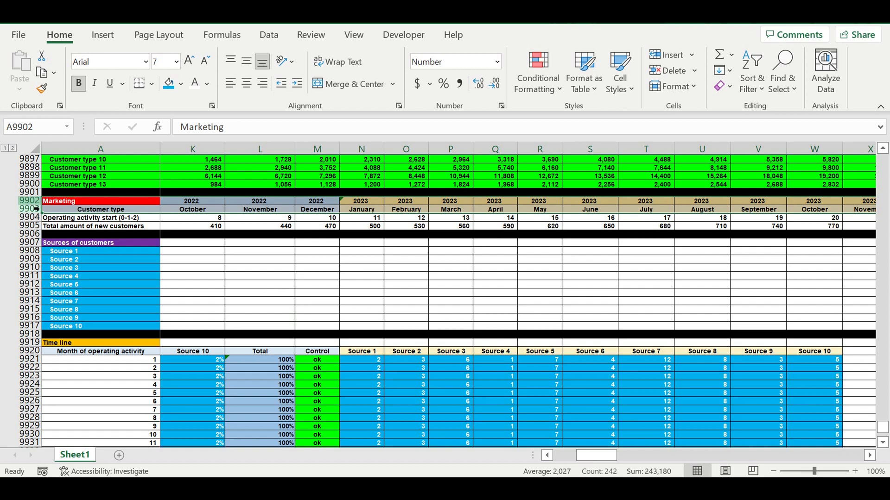
key("ctrl+c")
scroll(201, 319, "down", 20)
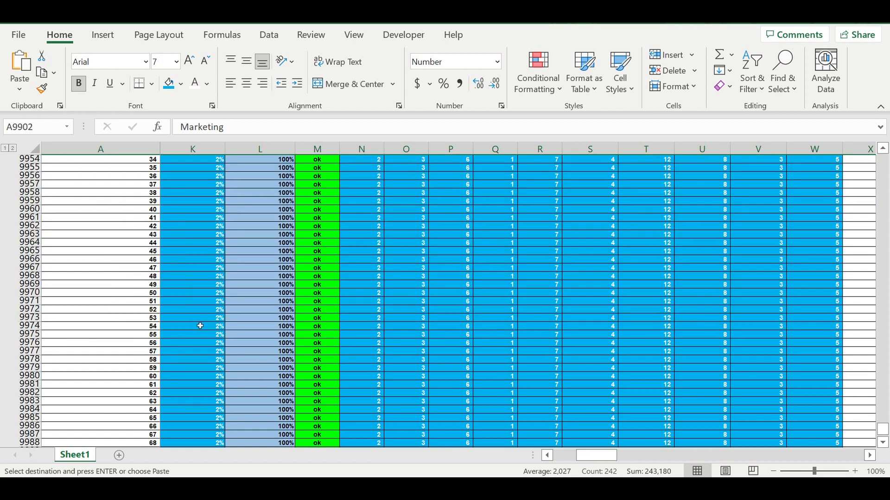
scroll(202, 314, "down", 17)
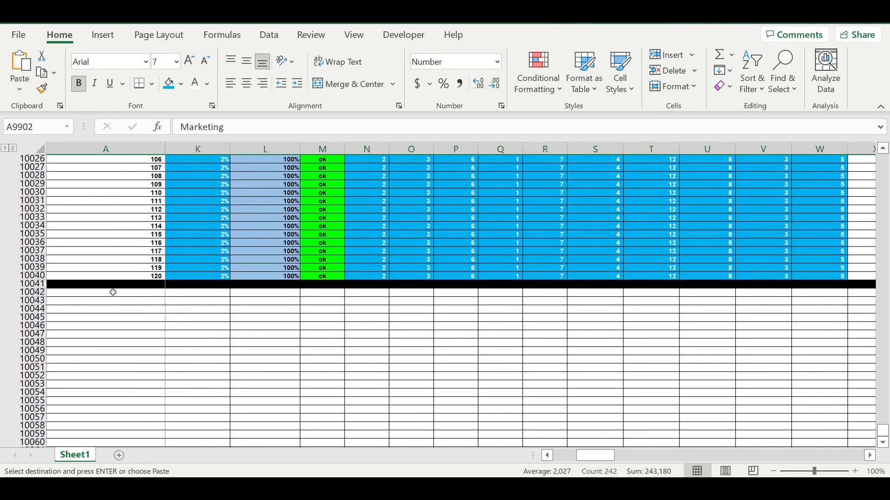
left_click(113, 292)
key("ctrl+v")
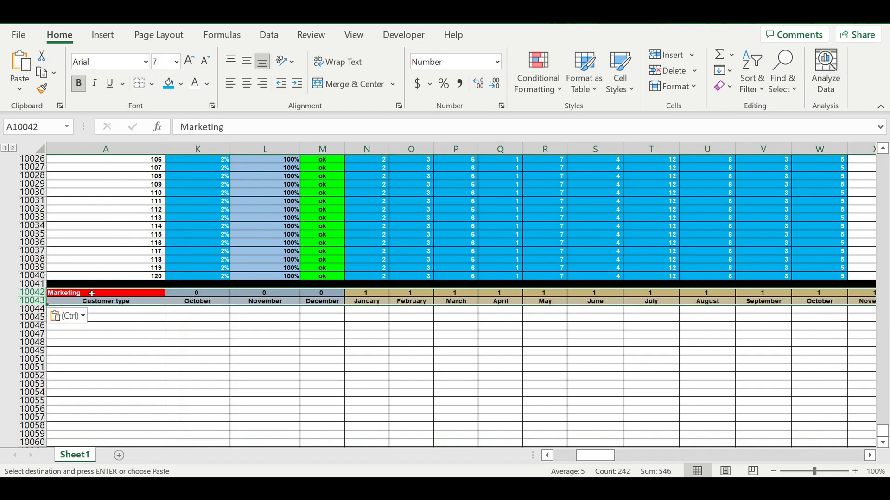
Step: Change the copied section title in A10042 to "Customer structure (%)"
left_click(93, 292)
type("Cu")
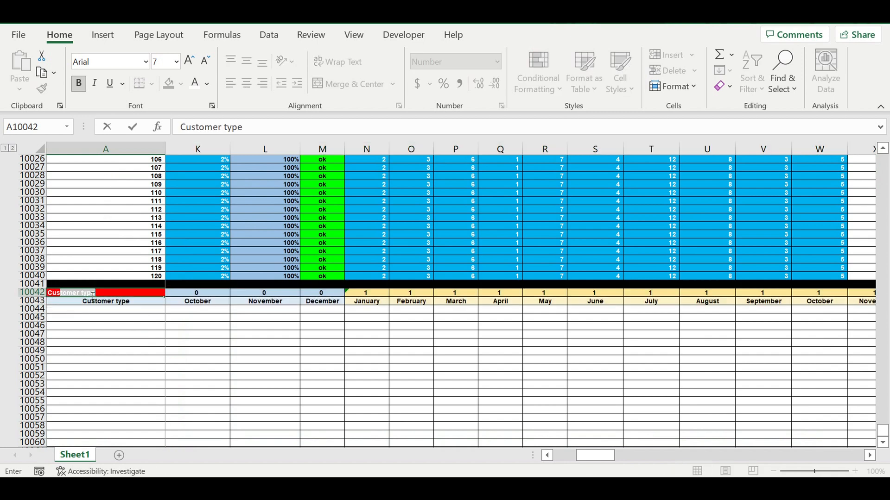
type("stomer struct")
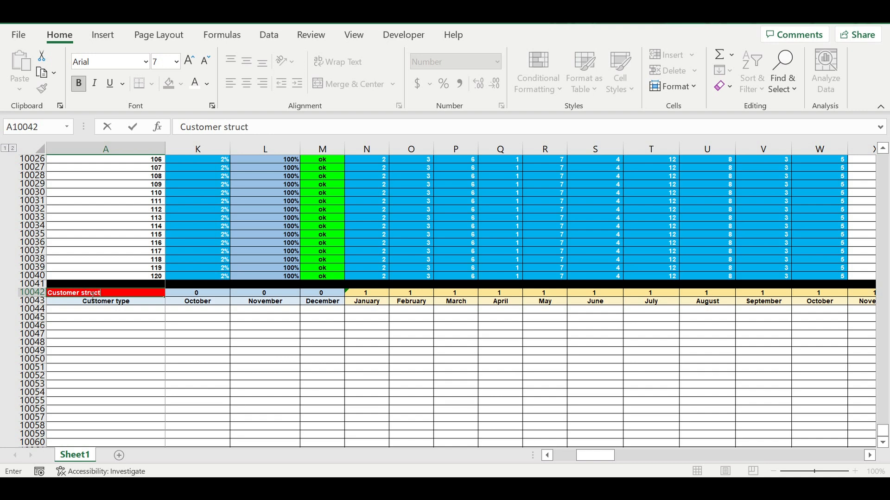
type("ure (%)")
key("Return")
Step: Give the Customer structure (%) title in A10042 a dark blue fill
left_click(139, 316)
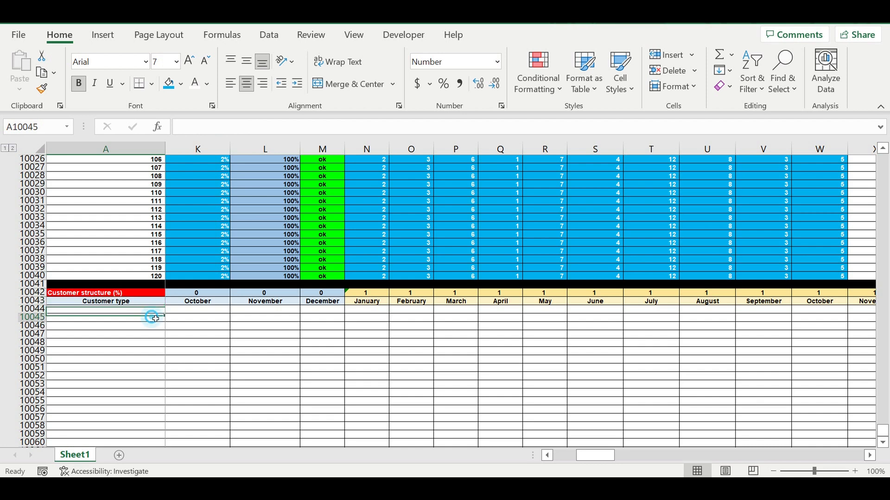
key("Up")
key("Up")
key("Up")
left_click_drag(603, 459, 580, 458)
left_click(181, 86)
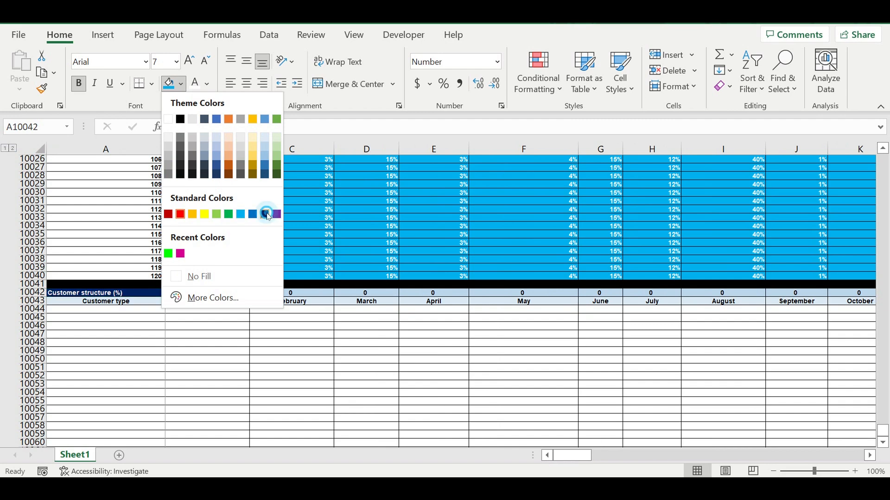
left_click(268, 215)
left_click(236, 334)
Step: Correct the year header in B10042 by linking it to the Marketing year with =B9902
left_click(222, 285)
left_click(222, 297)
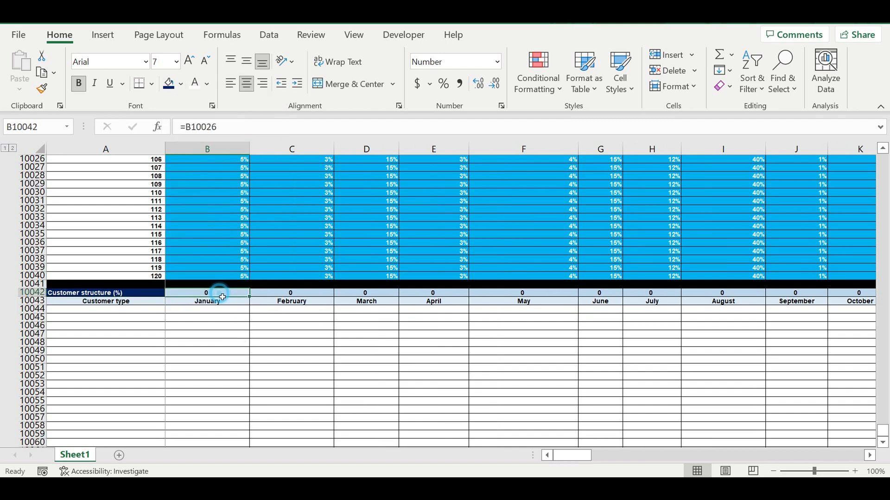
type("=")
scroll(289, 279, "up", 2)
scroll(287, 250, "up", 20)
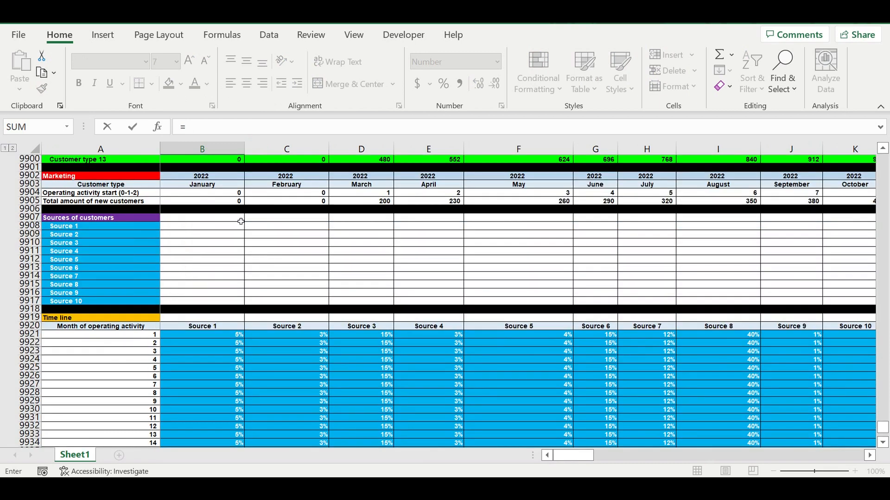
left_click(201, 176)
key("Return")
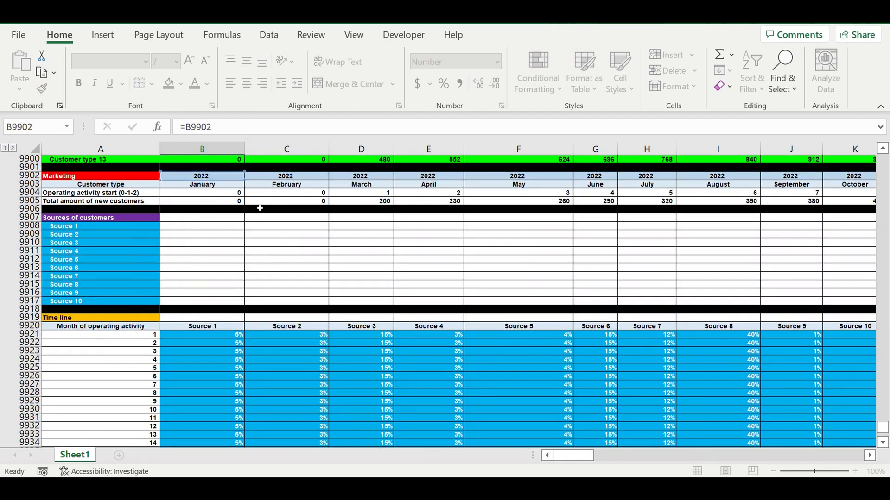
scroll(257, 324, "down", 6)
Step: Link A10044 to the first customer type with =A21
left_click(155, 300)
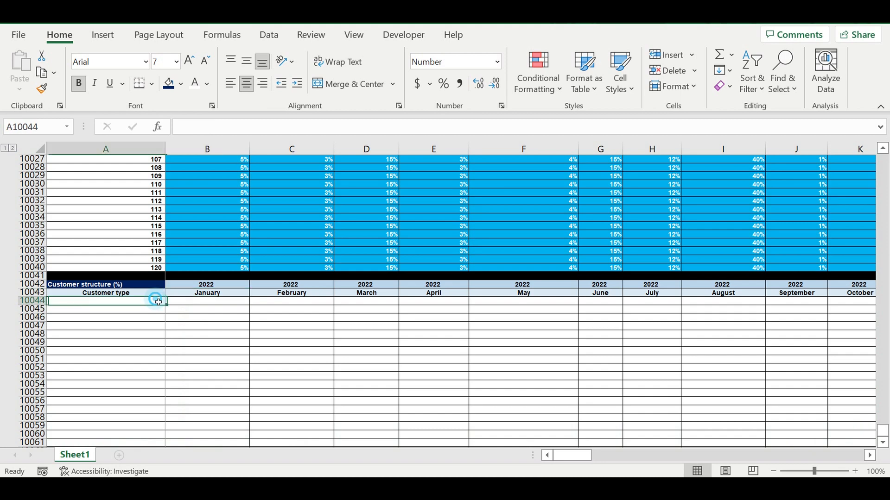
type("=")
scroll(269, 285, "up", 9)
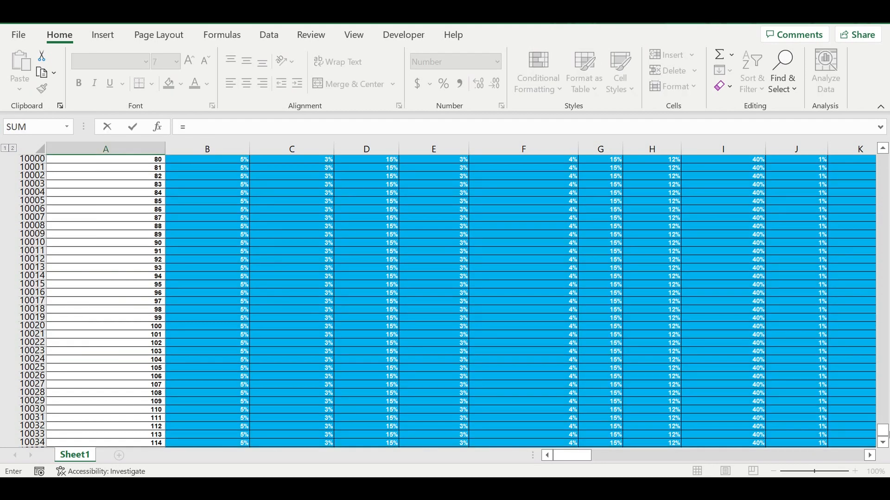
left_click_drag(883, 436, 883, 160)
left_click(84, 327)
key("Return")
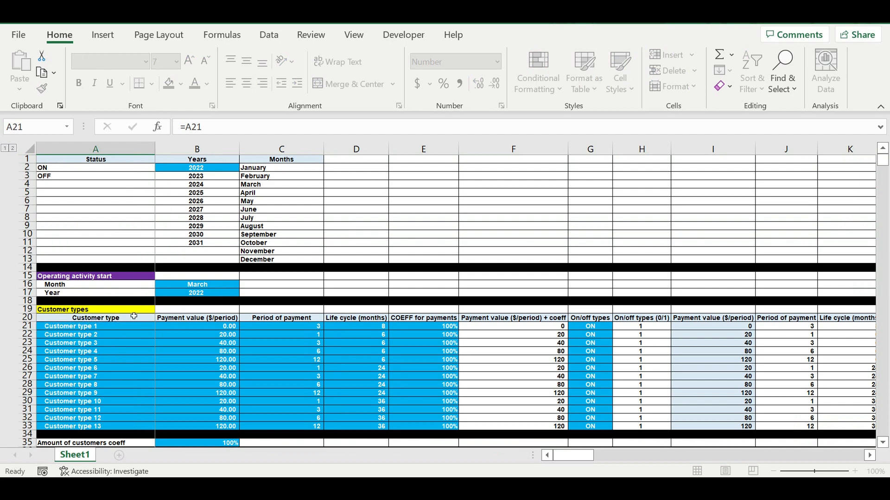
scroll(136, 313, "down", 4)
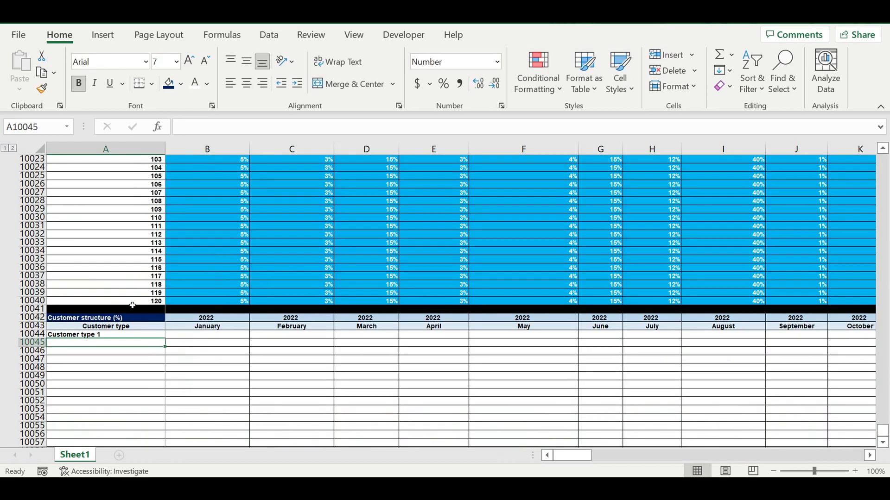
Step: List Sources 1 to 10 in A10044:A10053 by entering =A9908 in the first cell and filling it down
left_click(134, 335)
type("=")
scroll(156, 315, "up", 4)
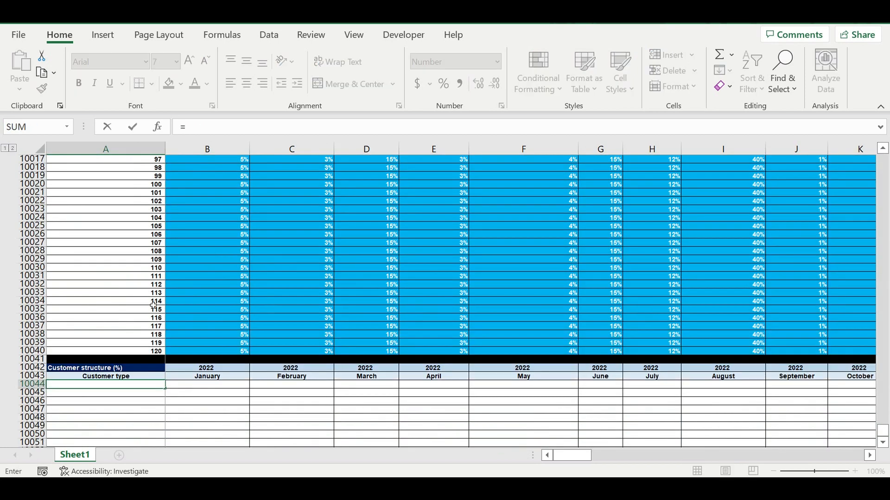
scroll(158, 306, "up", 20)
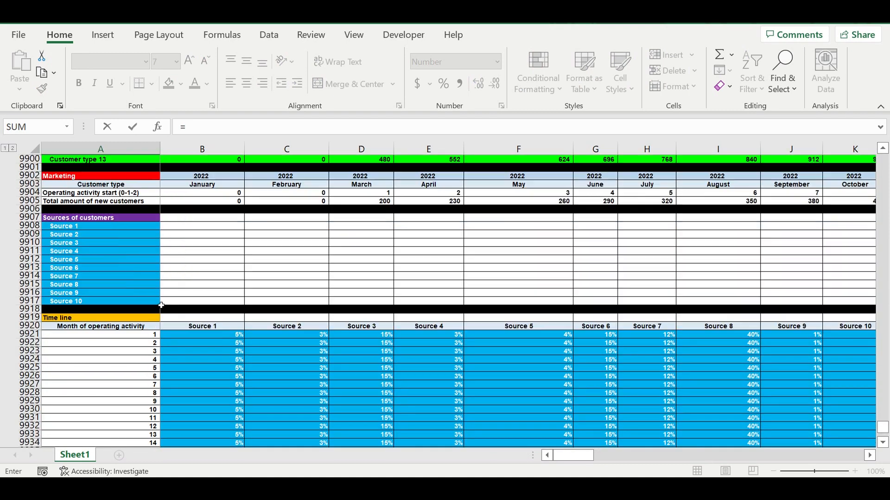
left_click(67, 228)
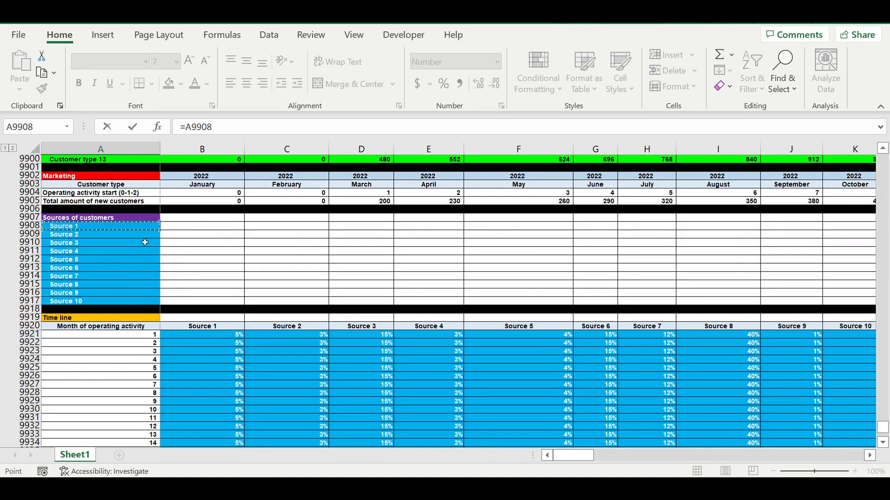
key("Return")
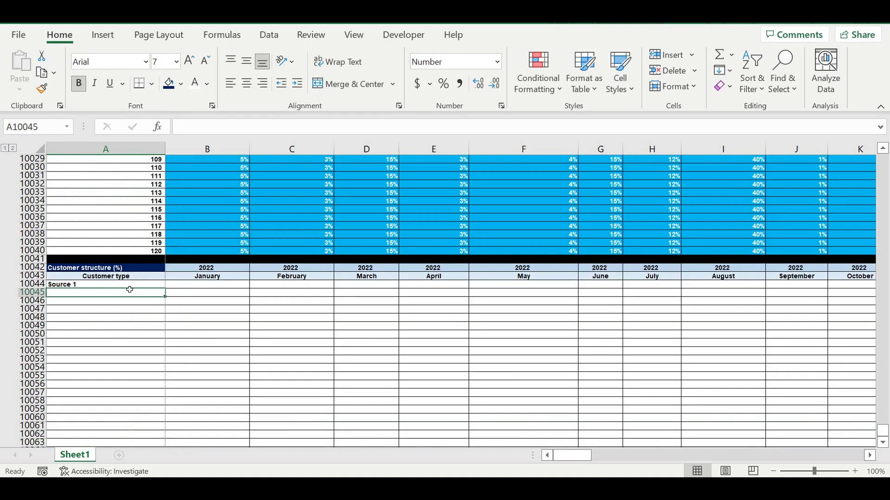
left_click(130, 285)
left_click_drag(165, 288, 191, 356)
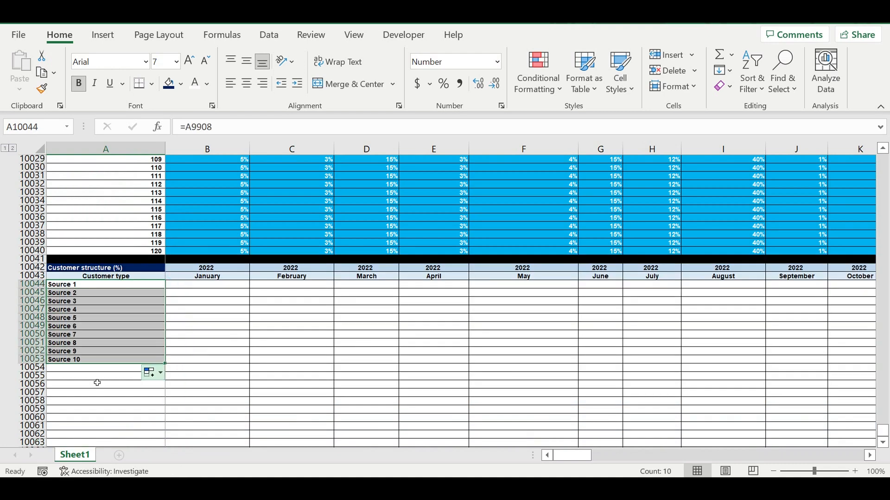
Step: Fill row 10054 below Source 10 with black as a separator
left_click(32, 367)
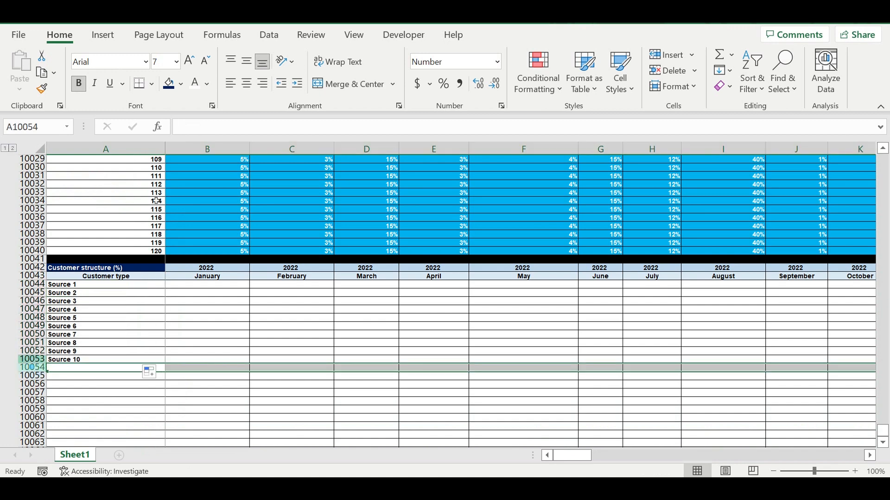
left_click(181, 84)
left_click(181, 120)
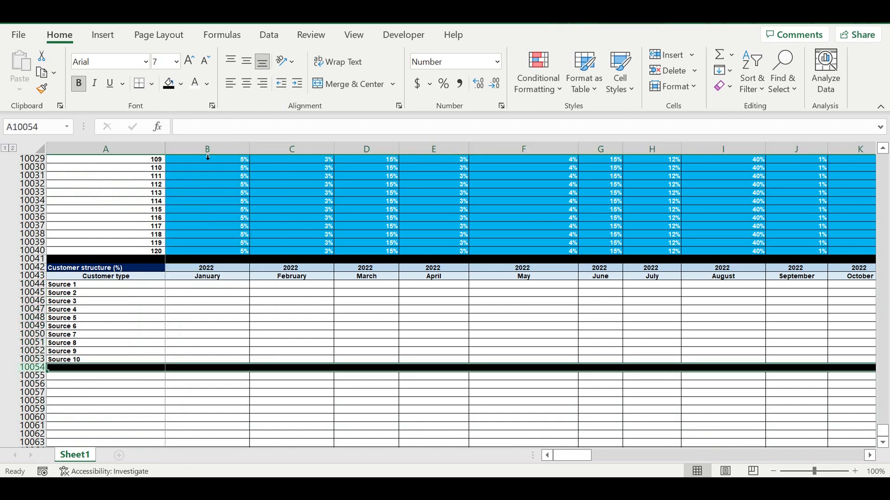
left_click(269, 294)
Step: Enter the column index 2 in B9919 above the Source 1 header of the time line and center it
scroll(282, 258, "up", 20)
scroll(285, 254, "up", 18)
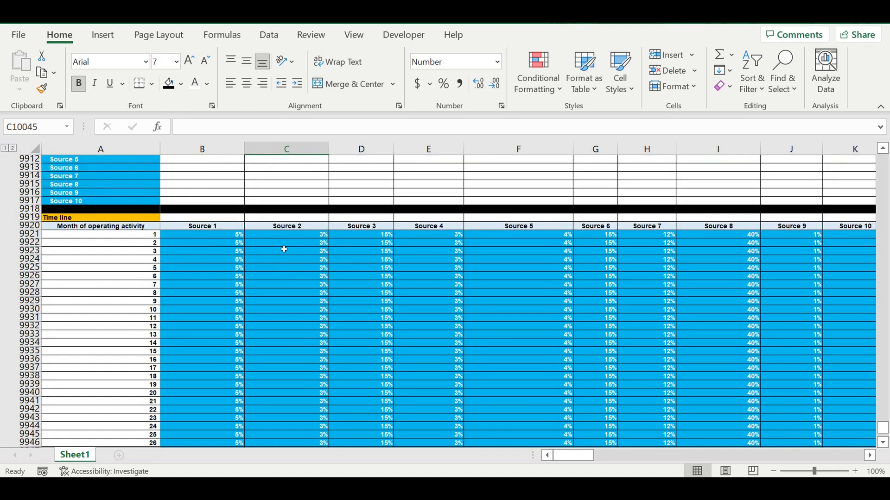
left_click(27, 227)
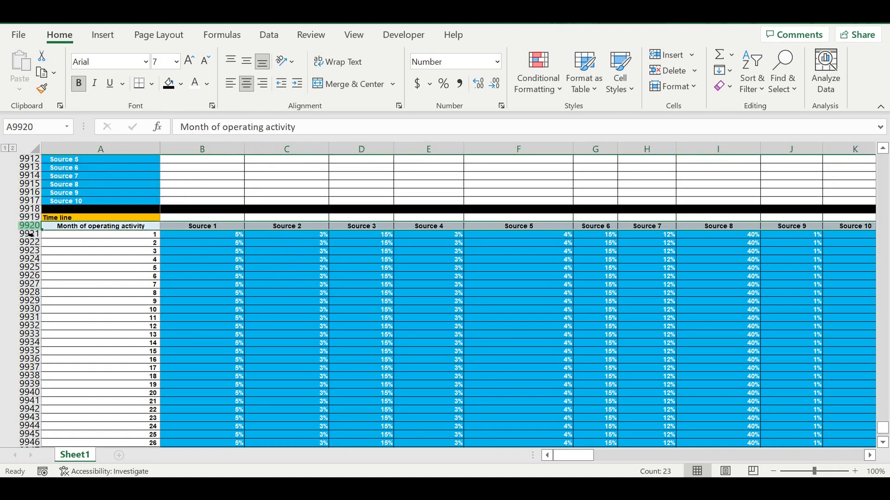
right_click(27, 227)
left_click(204, 284)
left_click(196, 218)
type("2")
left_click(219, 250)
left_click_drag(141, 218, 644, 301)
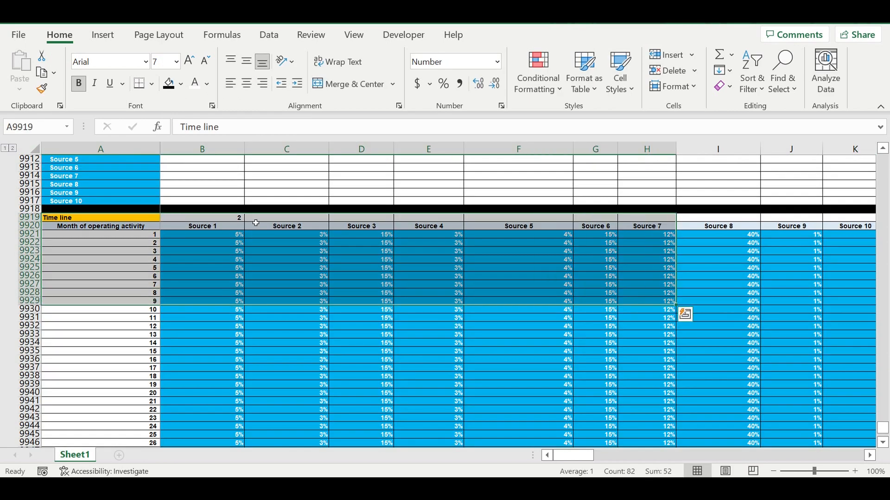
left_click(223, 222)
left_click(247, 83)
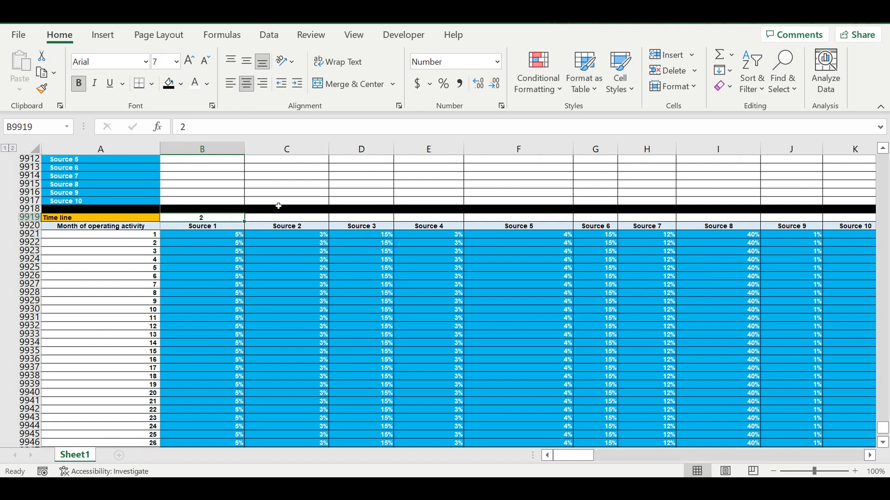
Step: Enter the formula =B9919+1 in C9919 above the Source 2 header
left_click(283, 218)
type("=")
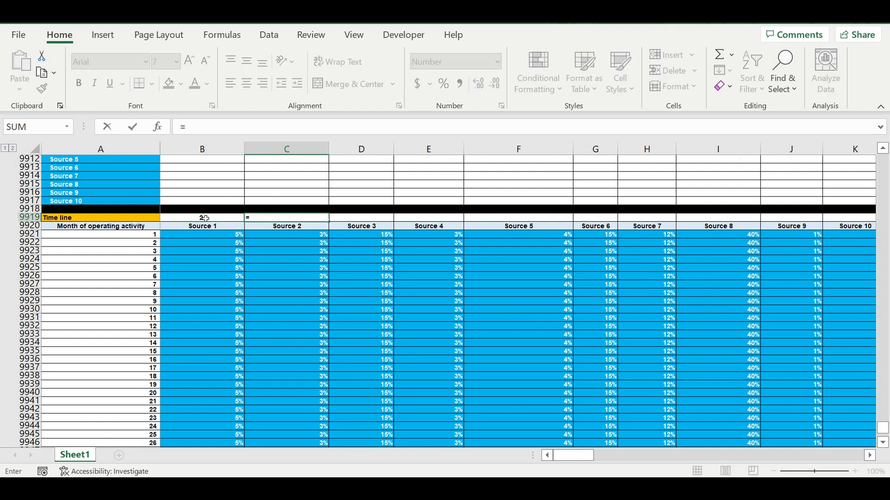
left_click(206, 218)
type("+1")
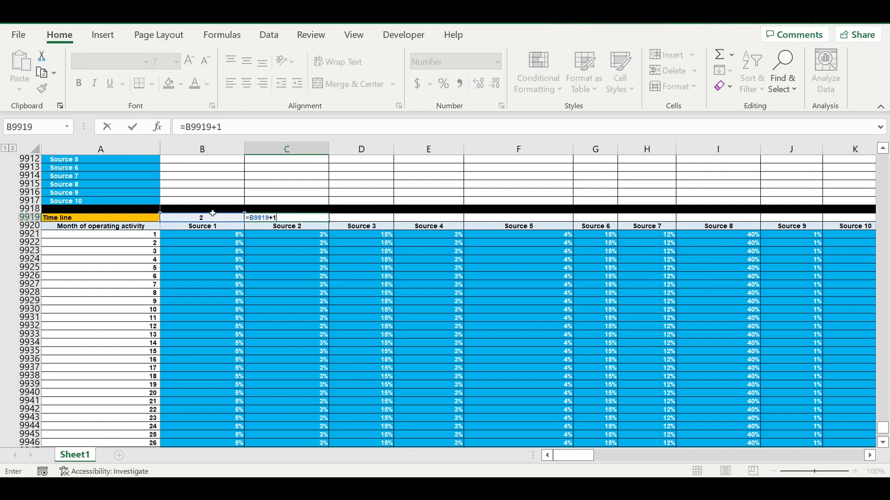
key("Return")
Step: Format the index cells B9919:C9919 with a light orange fill and centered alignment
left_click_drag(204, 217, 288, 217)
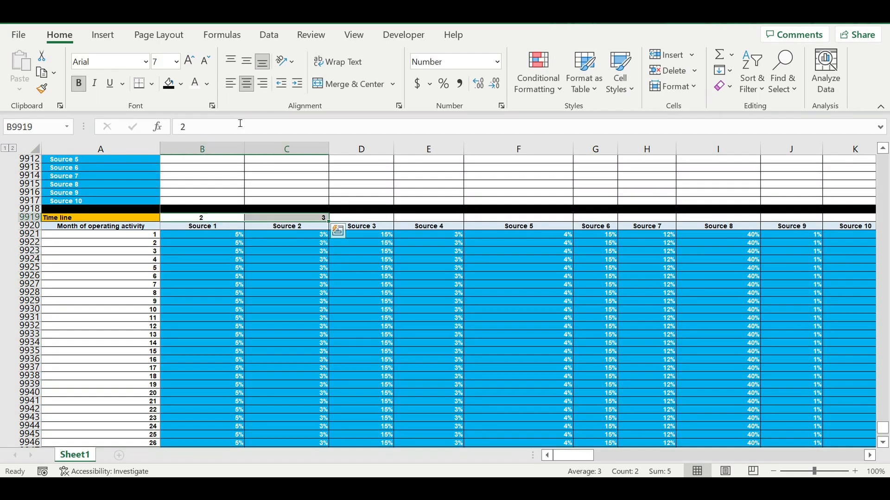
left_click(181, 84)
left_click(231, 137)
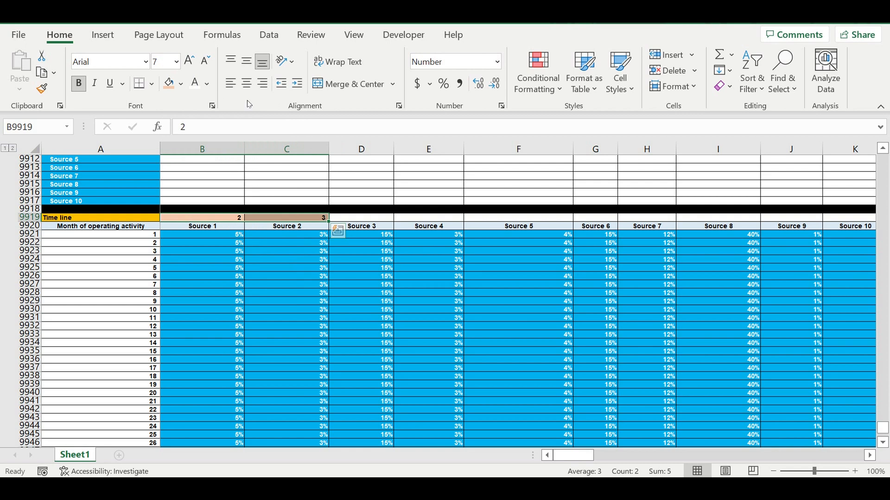
left_click(248, 85)
left_click(301, 242)
Step: Fill the index formula in C9919 across the time line row through W9919
left_click(292, 217)
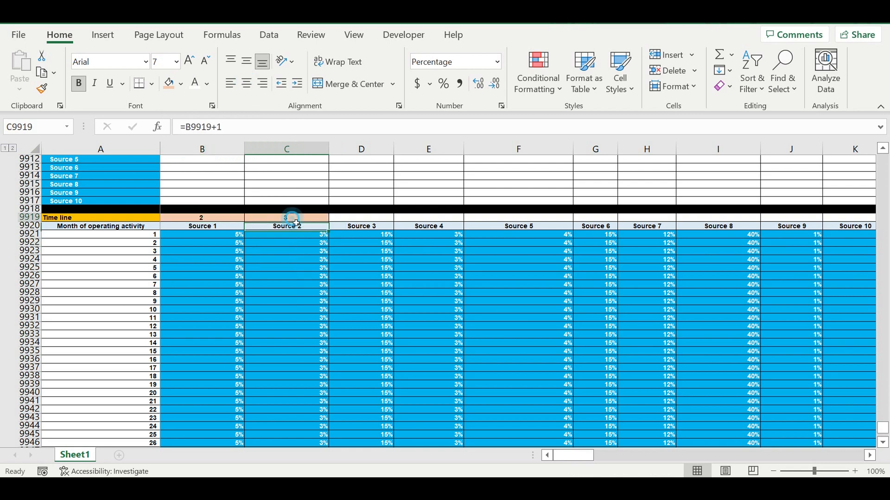
left_click_drag(330, 226, 782, 232)
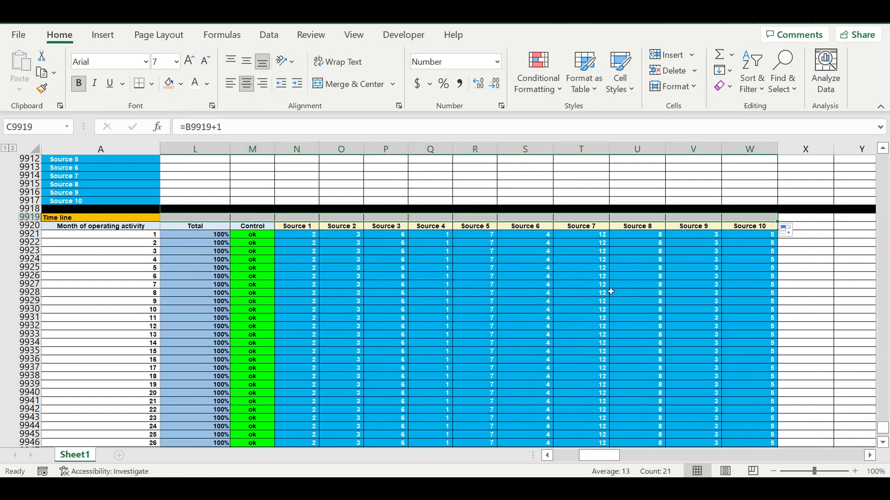
left_click(602, 293)
Step: Format B10044, the Source 1 cell for January 2022, as a percentage and begin a formula there with =v
left_click_drag(601, 457, 576, 456)
scroll(334, 339, "down", 6)
scroll(334, 338, "down", 20)
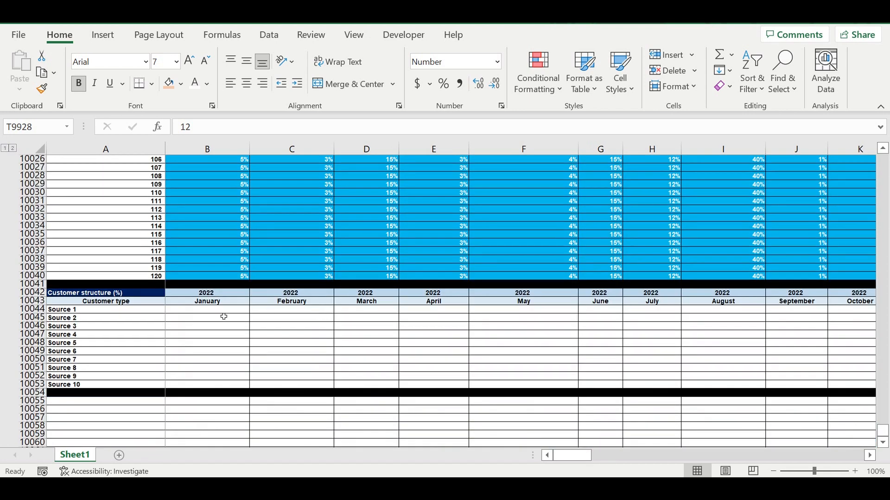
left_click(222, 310)
left_click(443, 83)
left_click(216, 318)
left_click(217, 309)
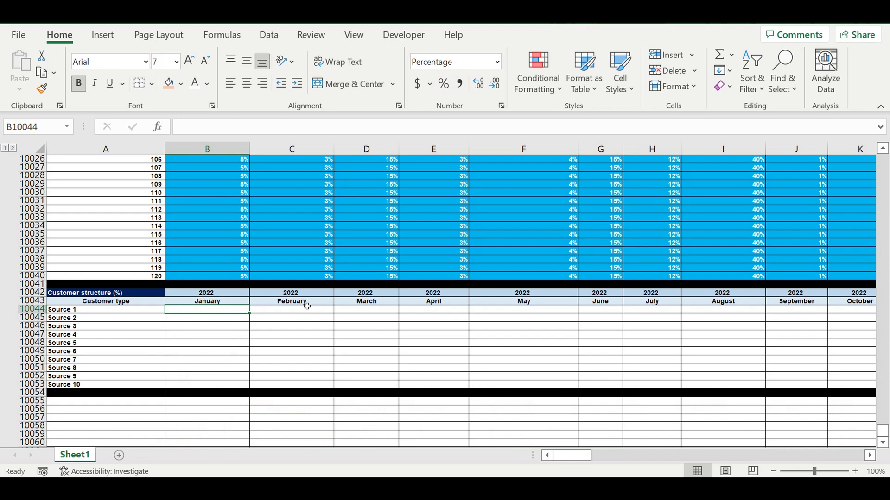
type("=v")
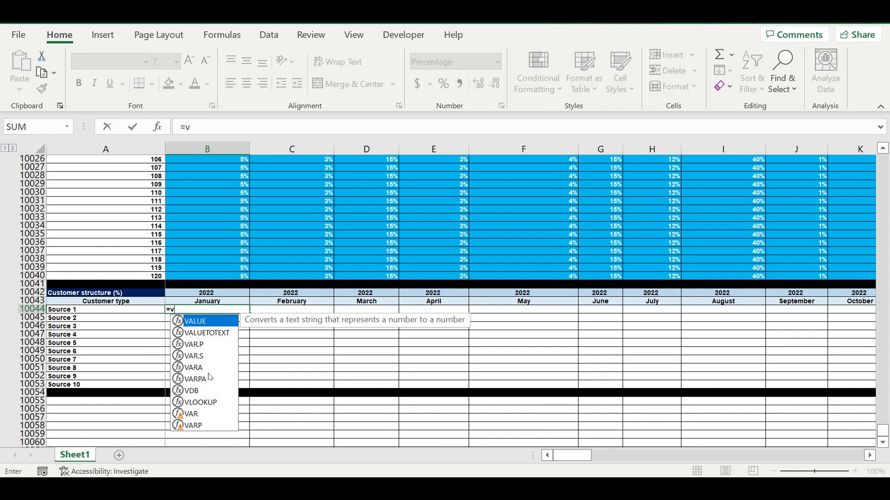
Step: Start a VLOOKUP in the Source 1 cell for January 2022 with lookup value B$9904 from the operating activity start row
type("l")
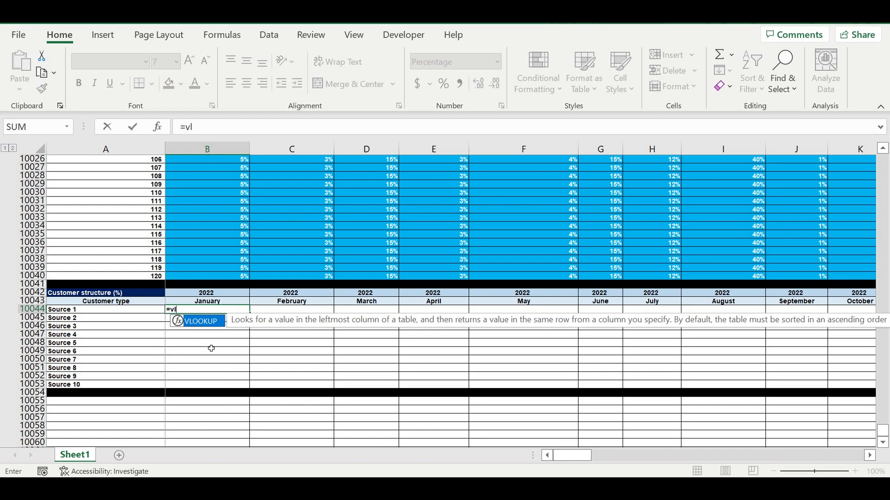
double_click(202, 321)
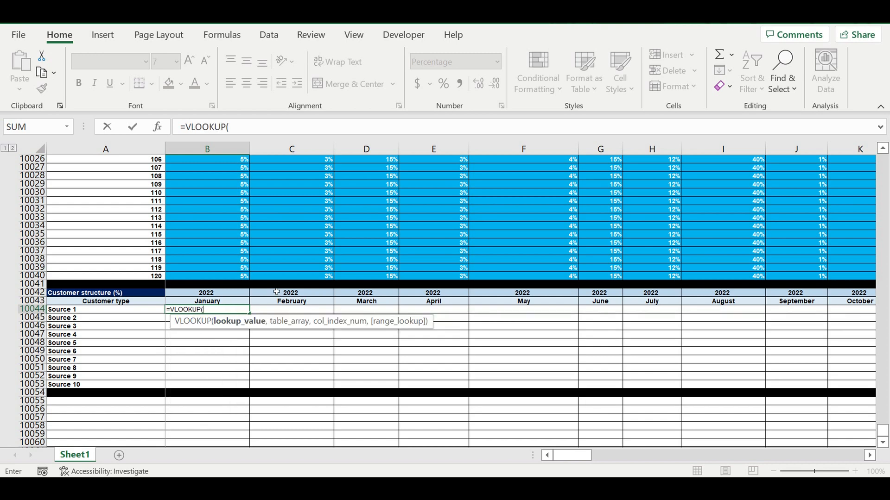
scroll(272, 284, "up", 13)
scroll(270, 283, "up", 18)
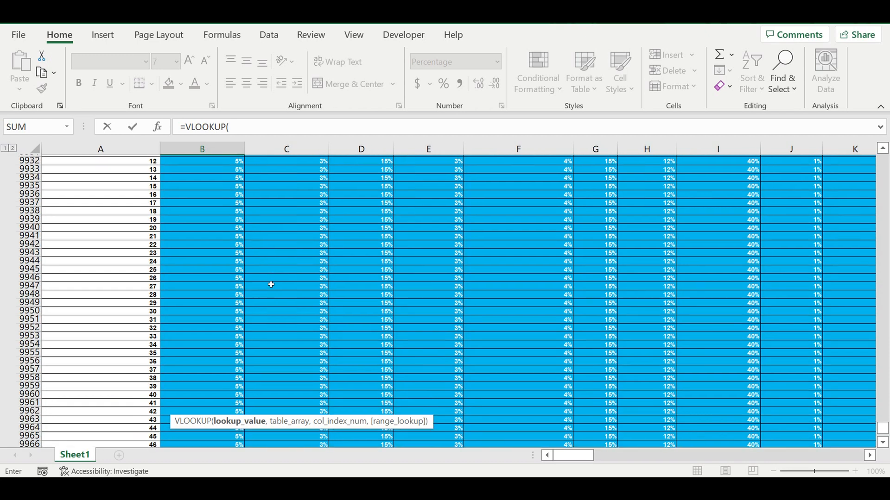
scroll(271, 284, "up", 12)
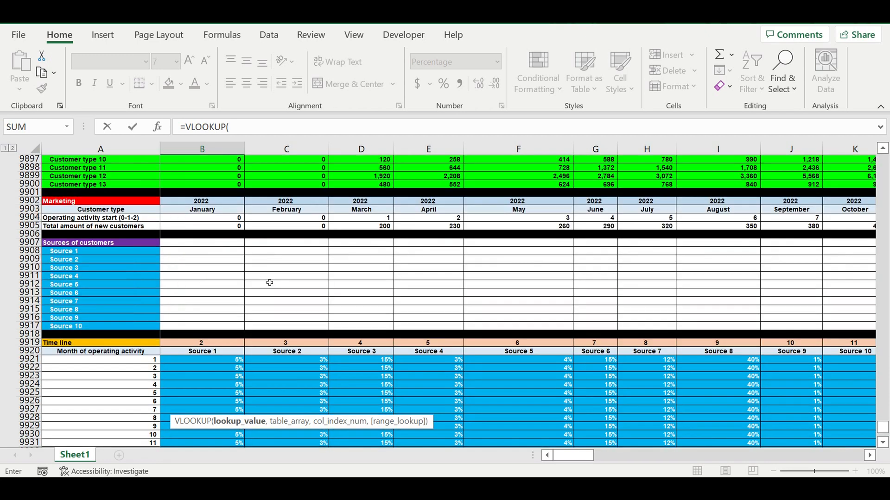
scroll(269, 283, "up", 2)
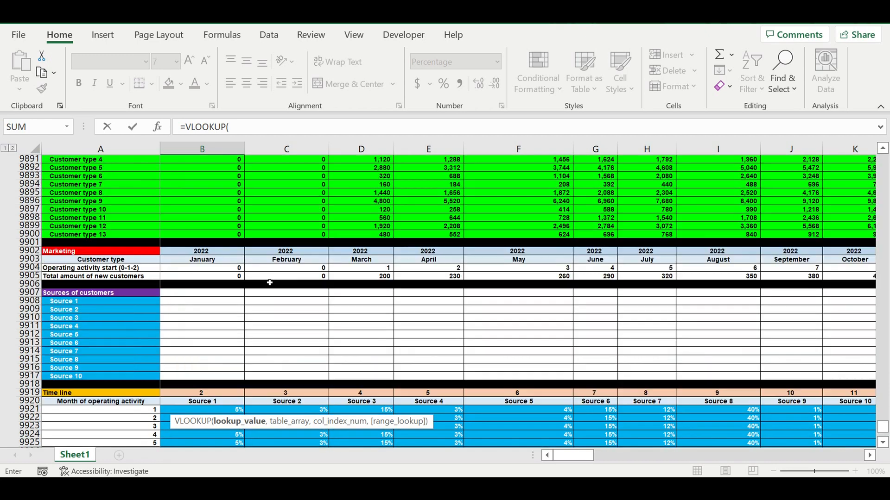
left_click(196, 269)
left_click(240, 127)
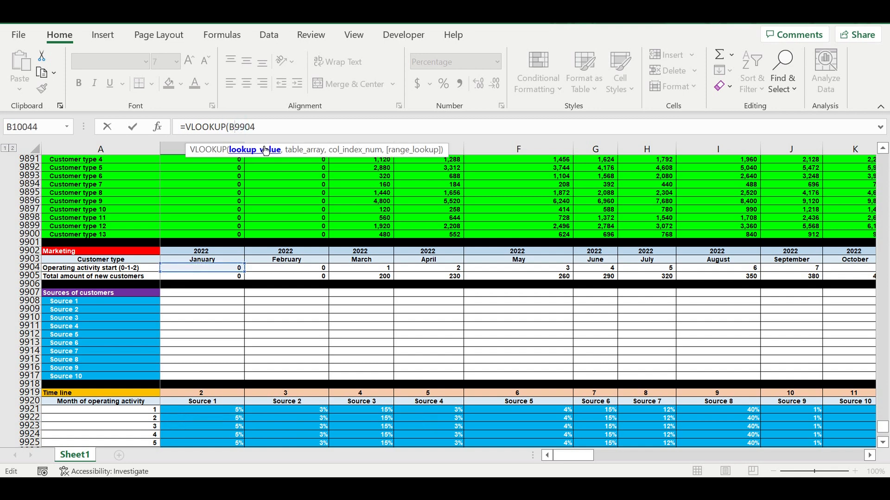
type("$")
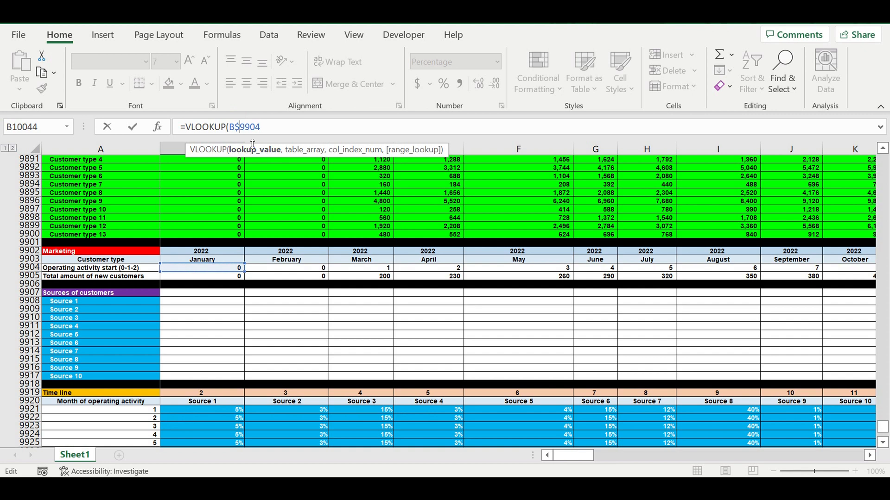
left_click(278, 131)
type(",")
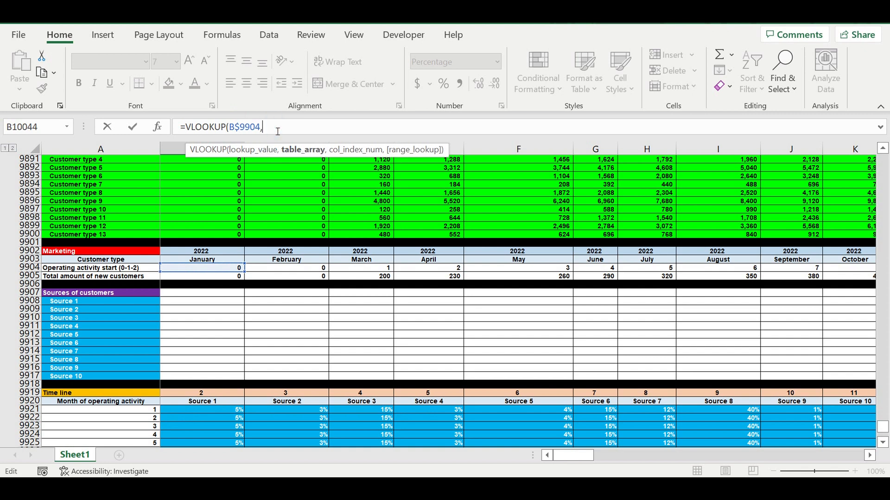
Step: Set the VLOOKUP table array to A9921:W10040, covering the month-of-operating-activity table from month 1 to 120
scroll(258, 302, "down", 7)
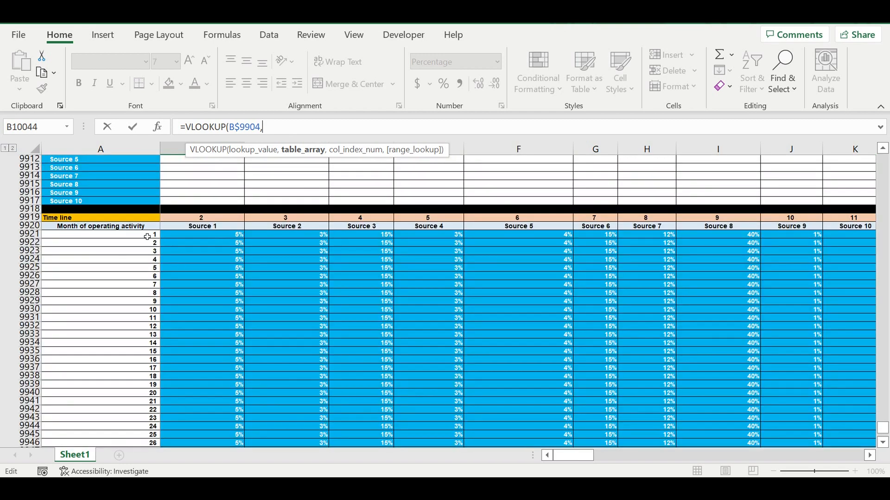
left_click_drag(141, 236, 734, 418)
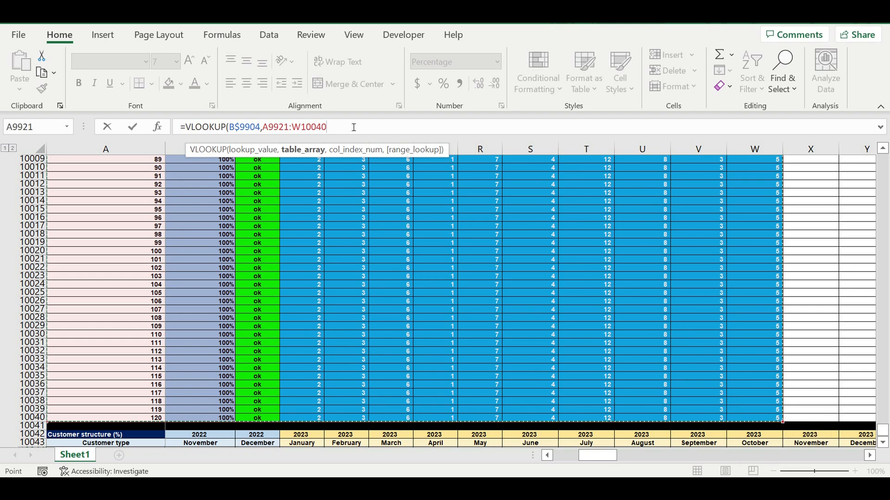
type(",")
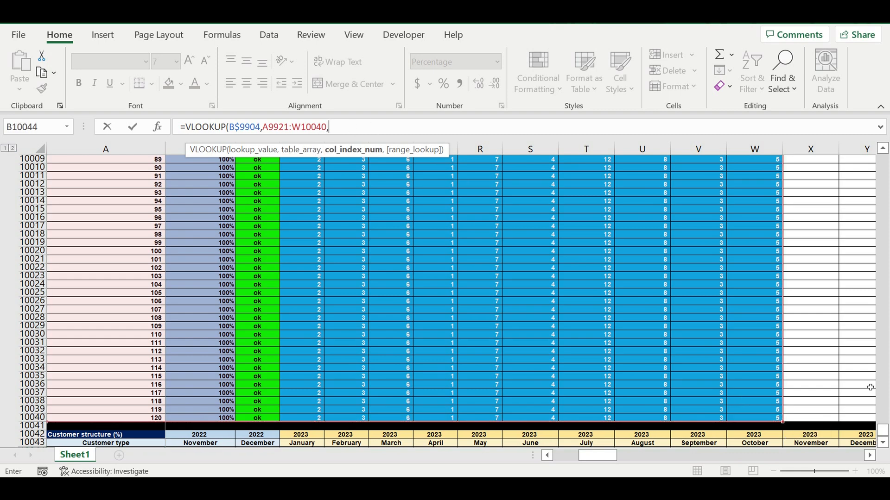
Step: Use $B$9919 from the time line row as the column index and 0 for exact match, closing the VLOOKUP
left_click_drag(593, 457, 552, 454)
scroll(455, 327, "up", 6)
scroll(455, 327, "up", 20)
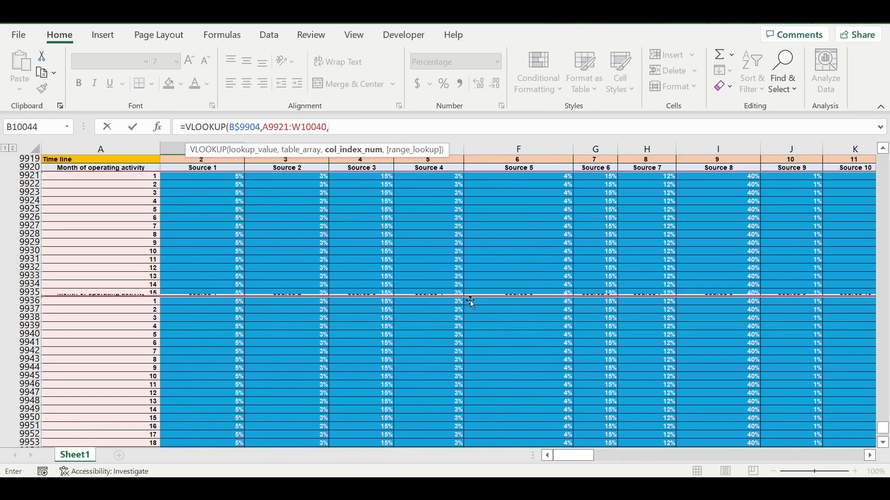
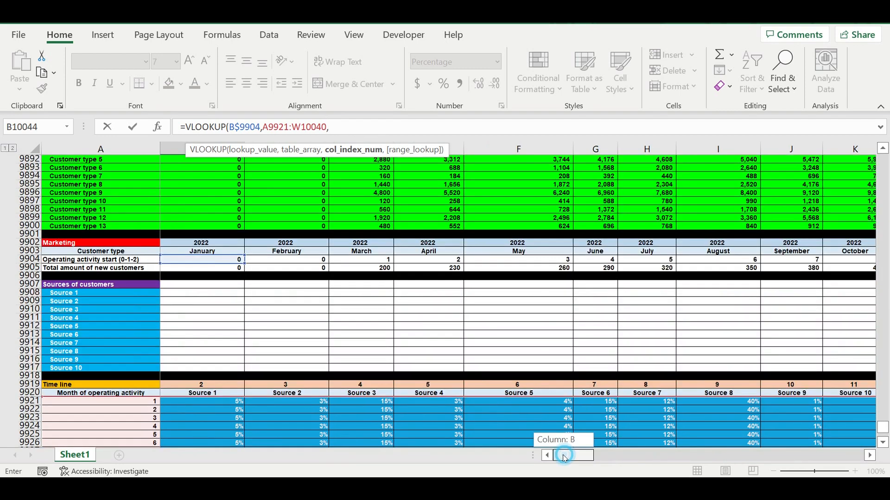
left_click(202, 386)
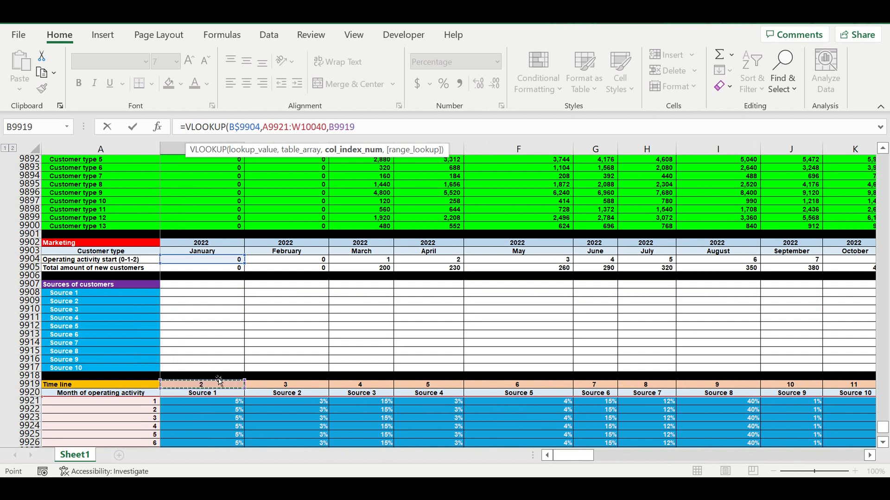
left_click(332, 129)
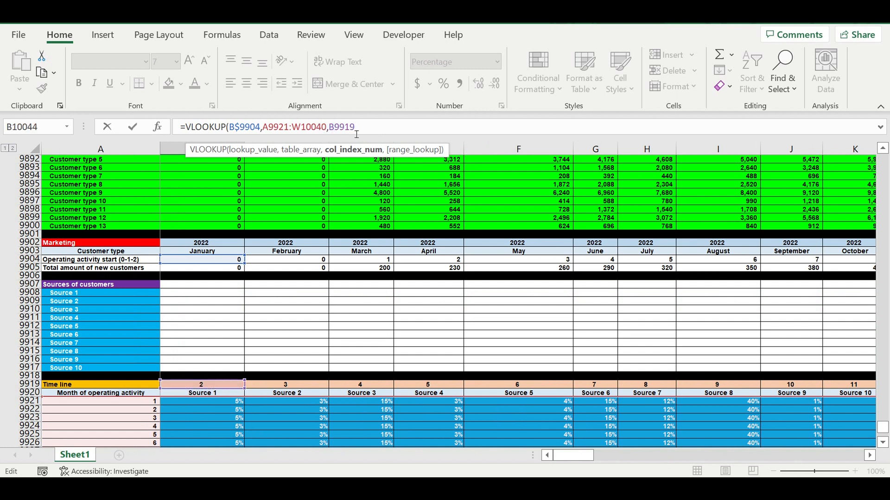
type("$")
key("Right")
type(",")
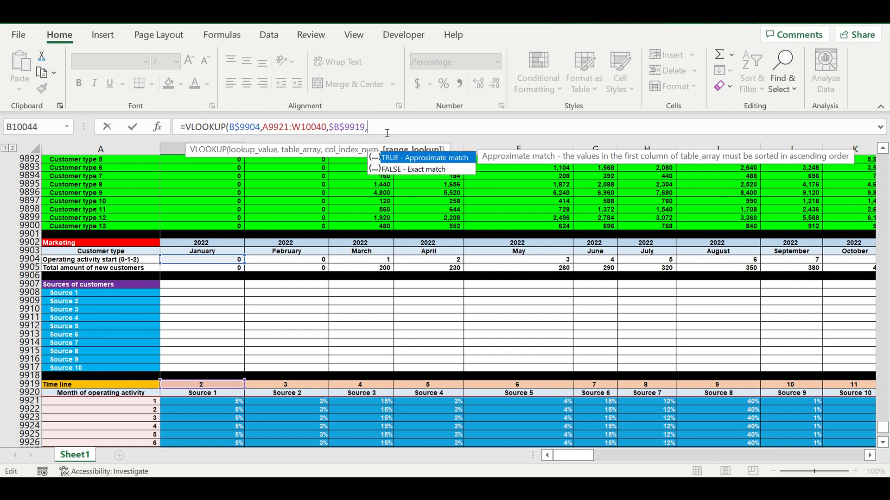
type("0)")
Step: Wrap the VLOOKUP in IFERROR with 0 as the value on error and enter the formula in B10044
left_click(187, 131)
type("if")
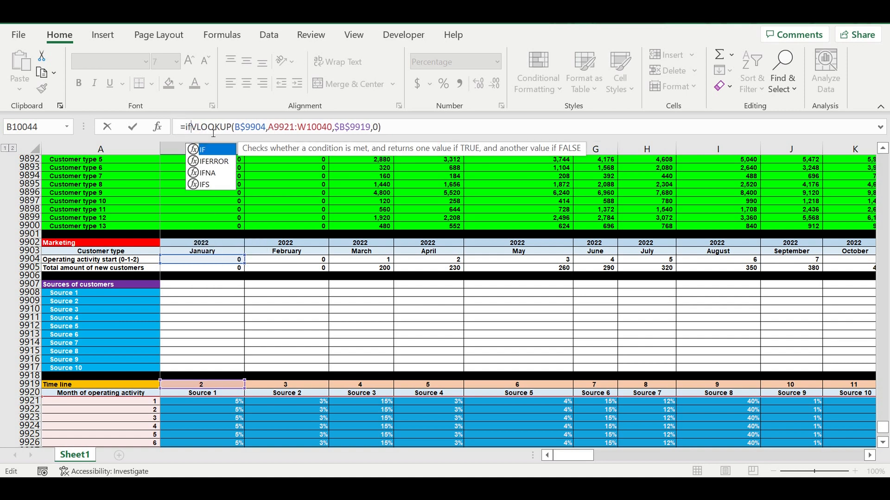
left_click(211, 162)
double_click(214, 161)
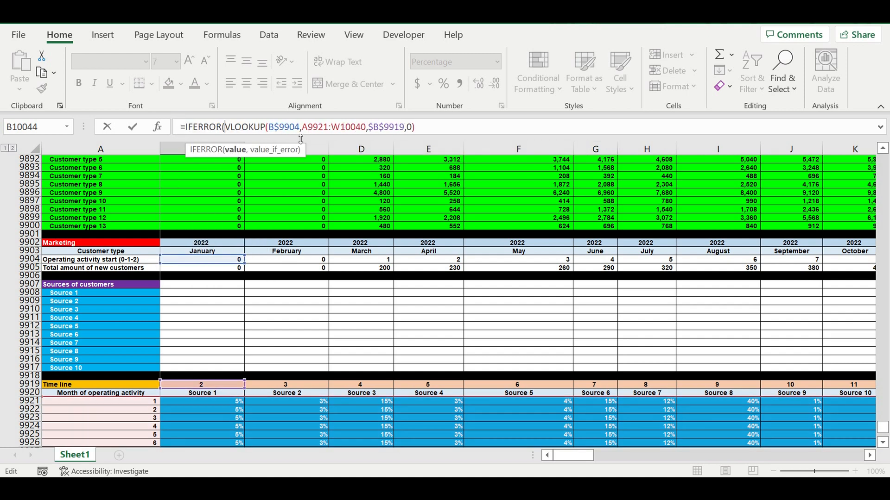
left_click(438, 129)
type(",")
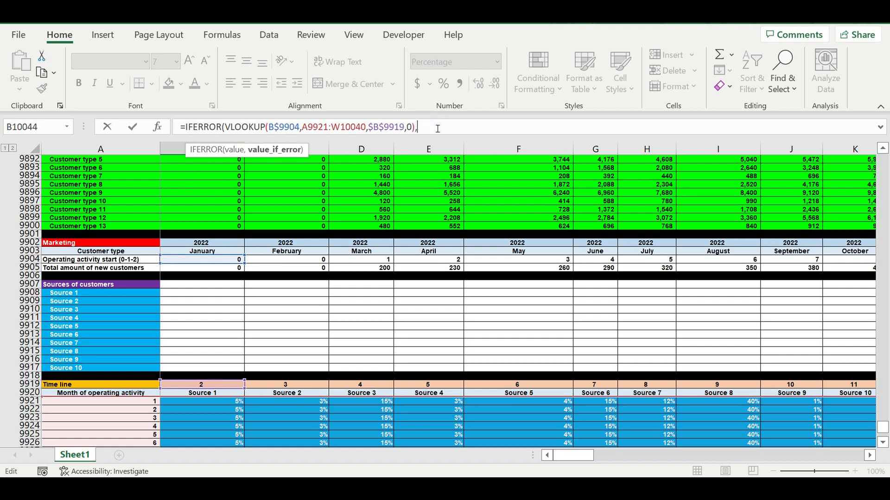
type("0)")
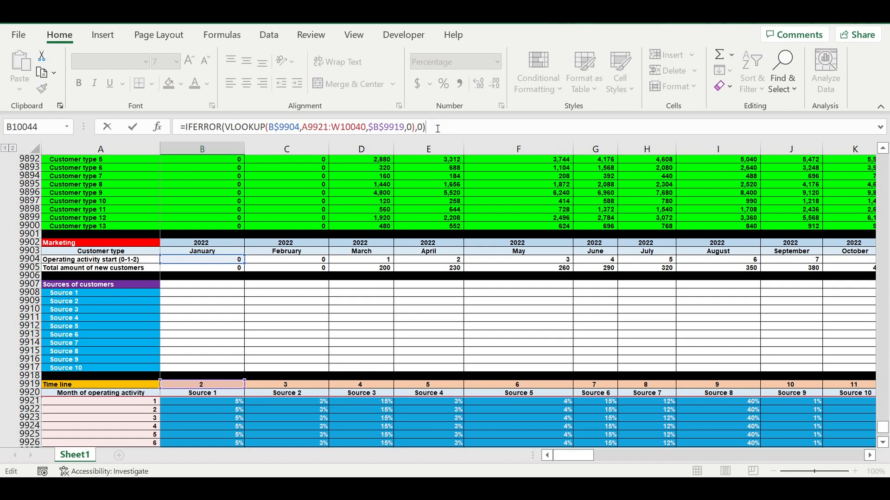
key("Return")
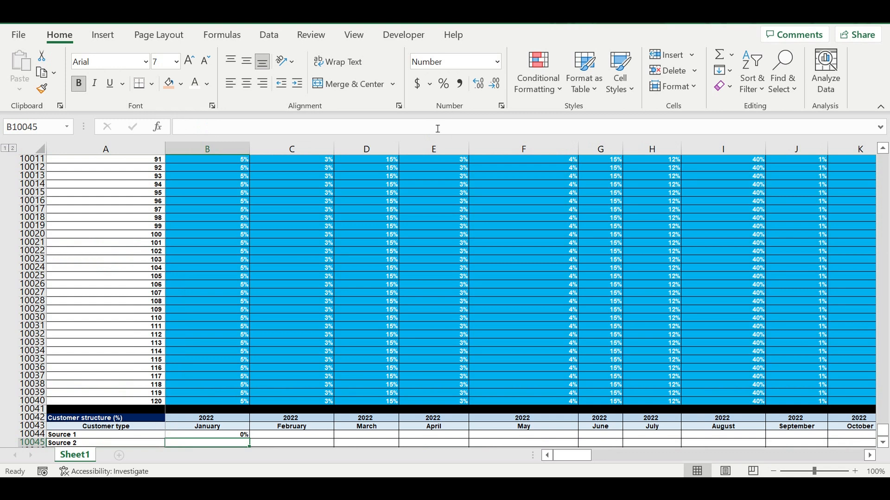
Step: Fill the Source 1 formula from B10044 across the row to January 2023 in column N
scroll(370, 292, "down", 4)
left_click(230, 335)
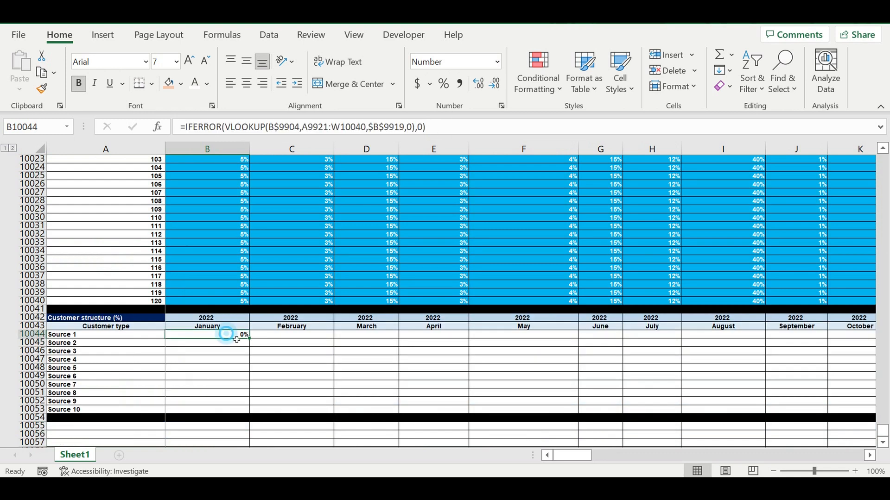
left_click_drag(253, 341, 818, 350)
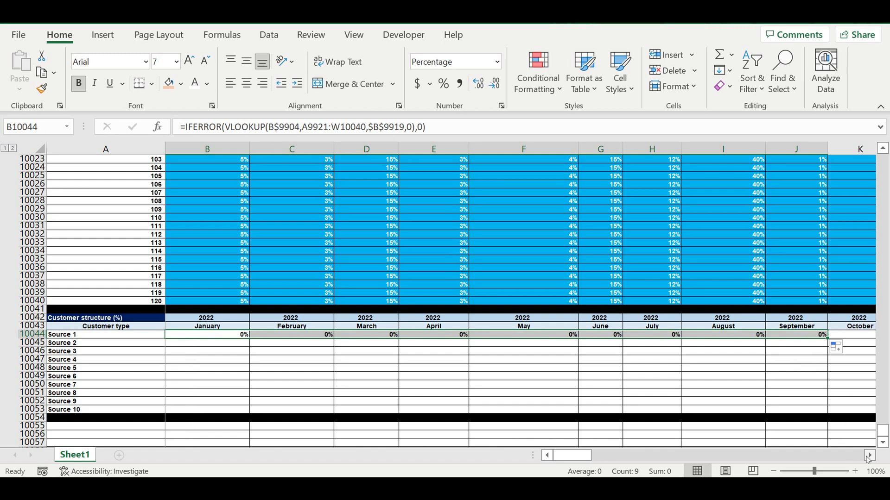
left_click(868, 458)
left_click(868, 458)
left_click(868, 458)
left_click_drag(599, 342, 814, 349)
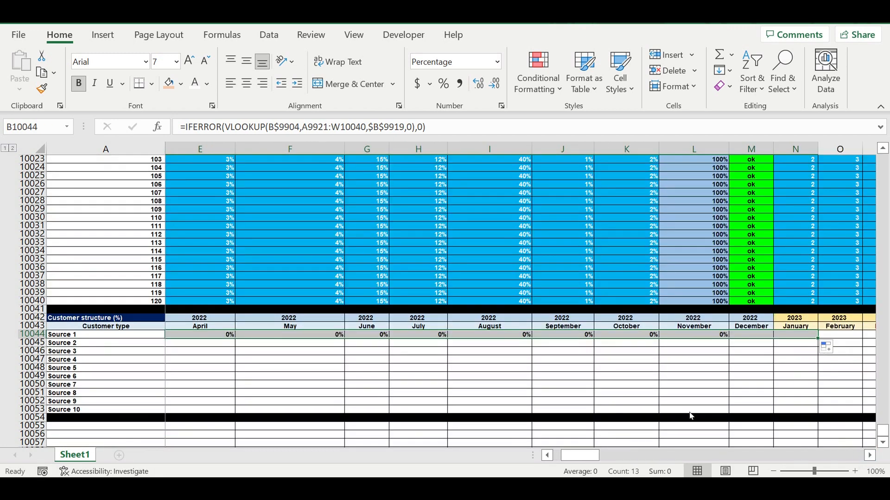
Step: Examine the cell ranges referenced by the Source 1 formula for January 2022 in B10044
left_click_drag(579, 457, 517, 452)
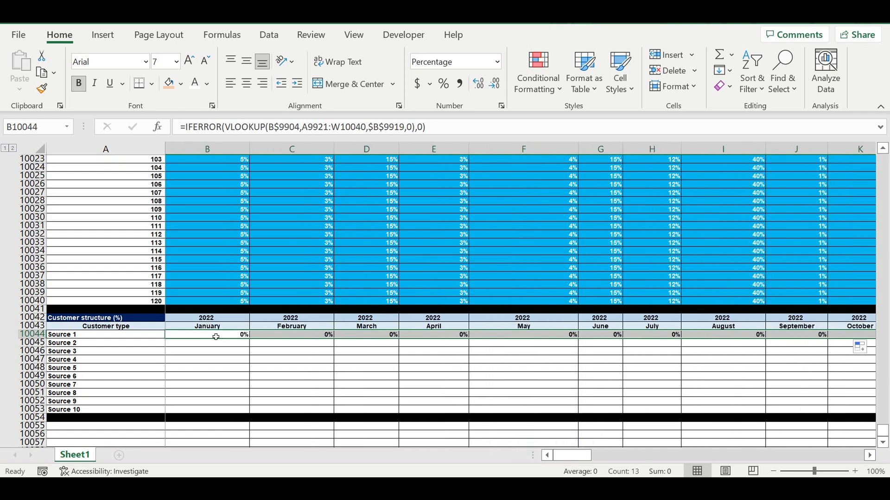
left_click(211, 335)
left_click(277, 127)
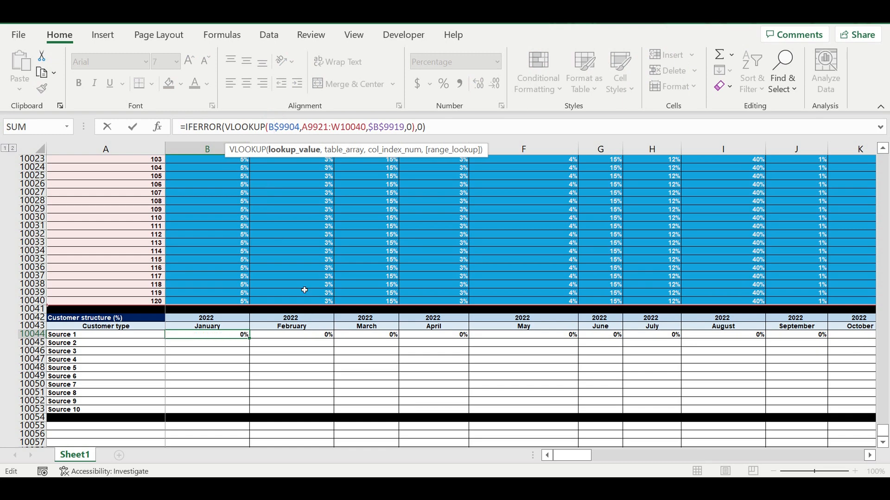
scroll(308, 269, "up", 19)
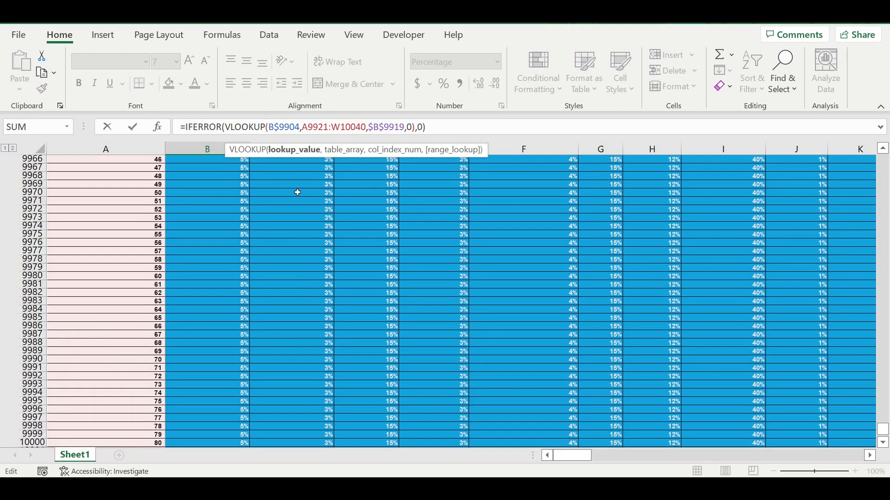
scroll(297, 187, "down", 5)
key("Return")
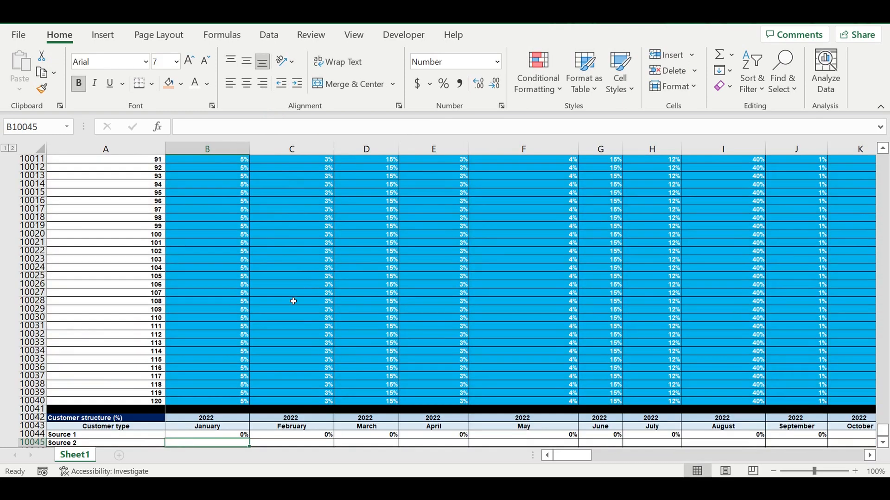
Step: Make the start of the VLOOKUP table range in B10044 absolute as $A$9921
scroll(293, 301, "down", 3)
left_click(212, 352)
left_click(214, 360)
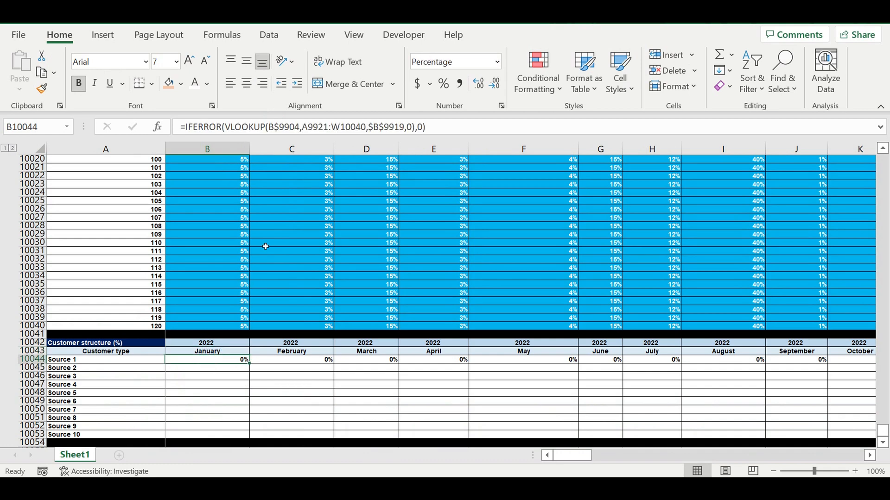
scroll(266, 246, "up", 5)
left_click(305, 128)
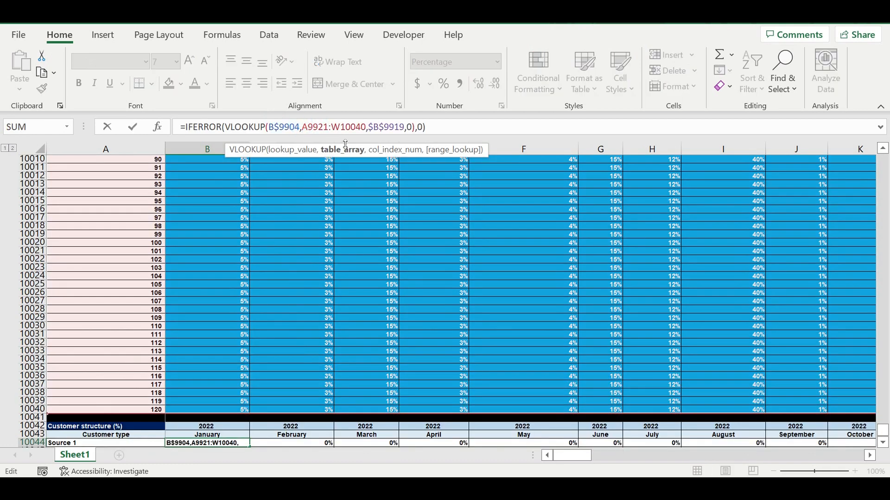
type("$")
left_click(314, 127)
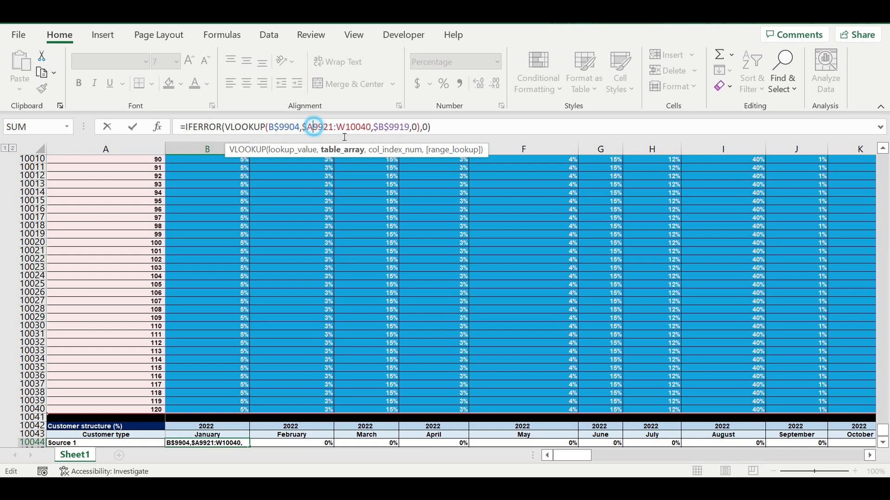
type("$")
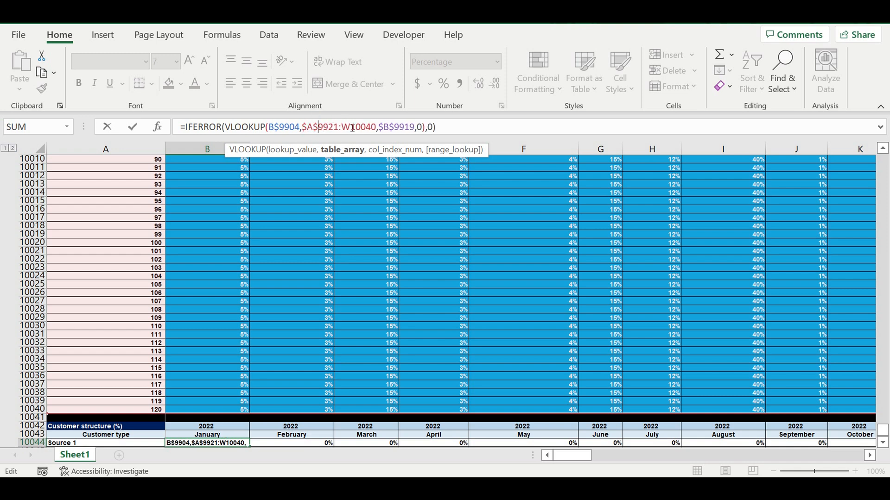
Step: Make the end of the table range absolute as $W$10040 and enter the corrected formula in B10044
left_click(342, 128)
type("$")
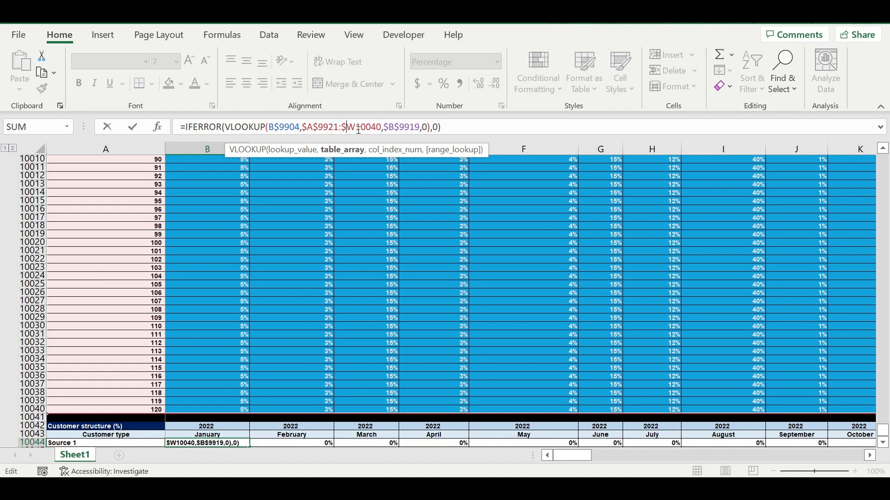
key("Left")
type("$")
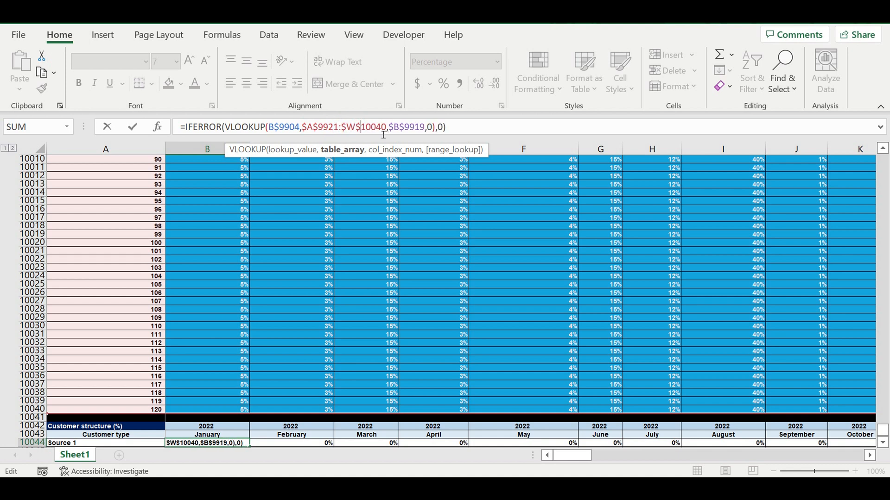
left_click(472, 129)
key("Return")
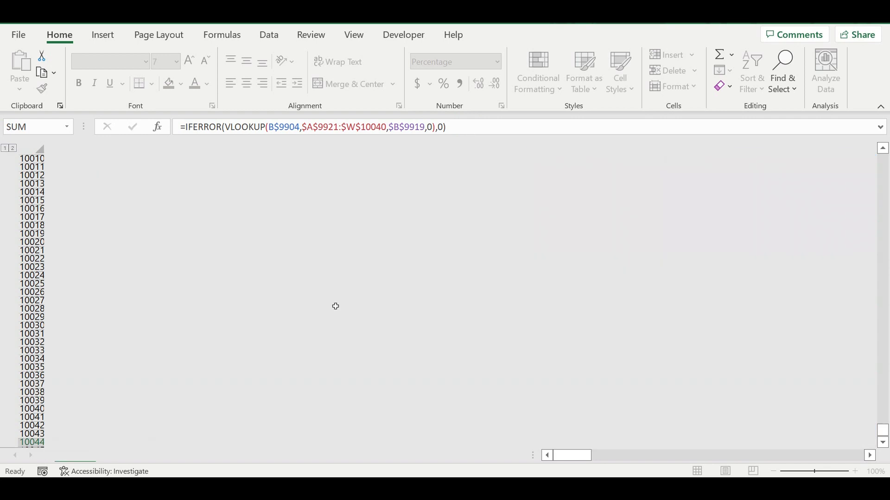
Step: Fill the corrected Source 1 formula from B10044 across the row to January 2024 in column Z and check a copied cell
scroll(287, 324, "down", 5)
left_click(221, 307)
left_click(222, 310)
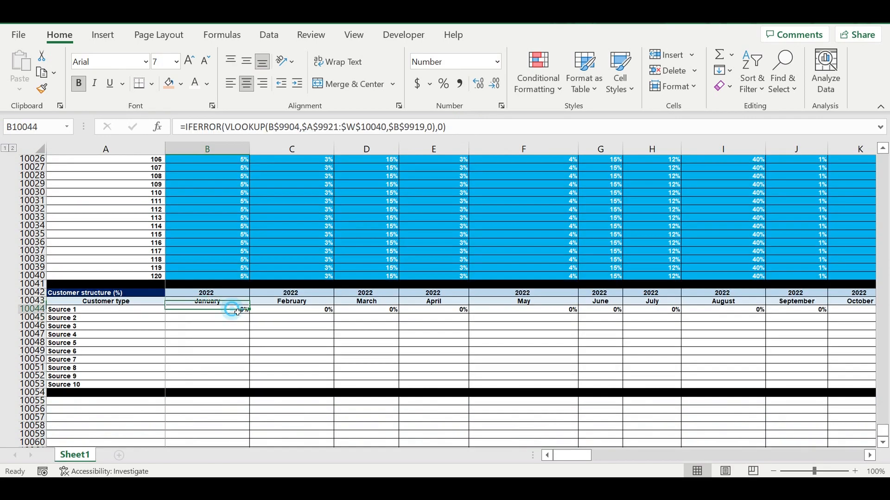
left_click_drag(255, 317, 842, 330)
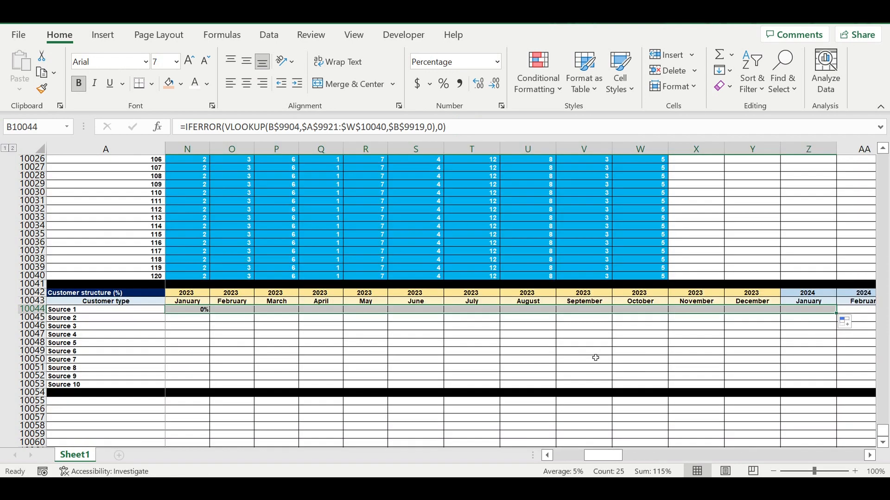
left_click(588, 354)
left_click(577, 310)
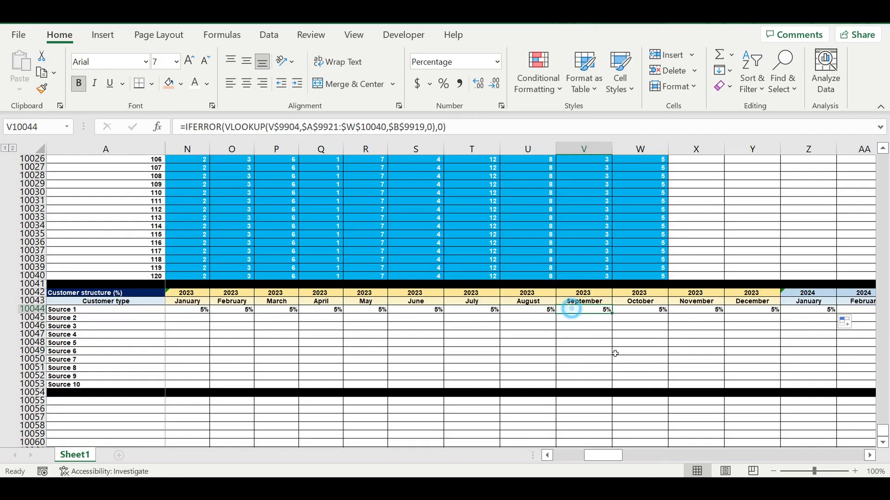
left_click_drag(588, 459, 536, 459)
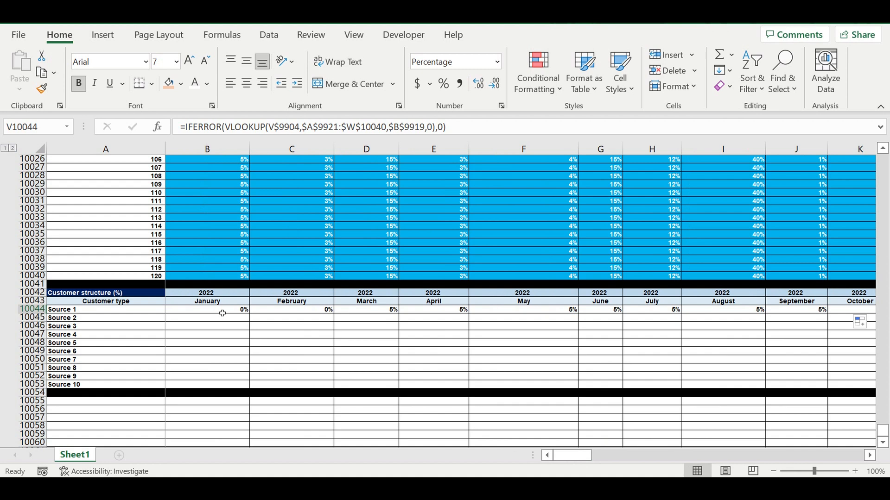
Step: Copy the Source 1 formula from B10044 down to B10045 and change its column index reference to $C$9919 for Source 2
left_click(223, 312)
left_click_drag(249, 314, 236, 319)
left_click(235, 318)
left_click(268, 134)
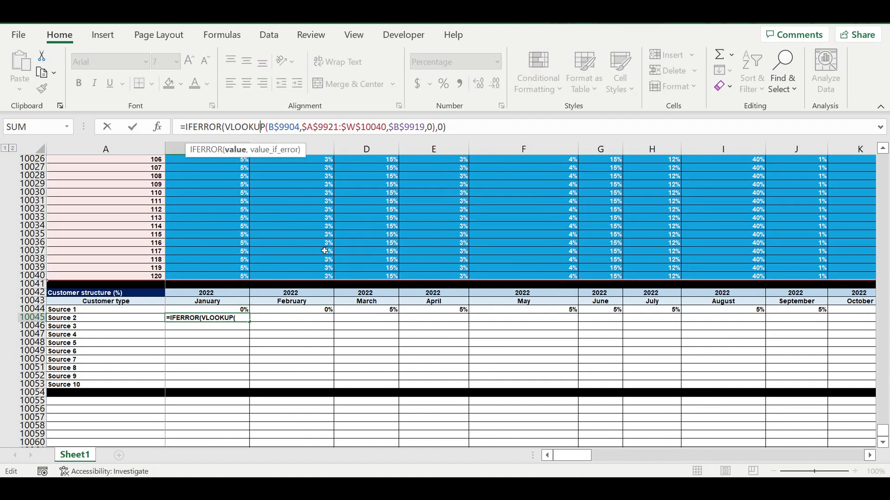
scroll(407, 243, "up", 20)
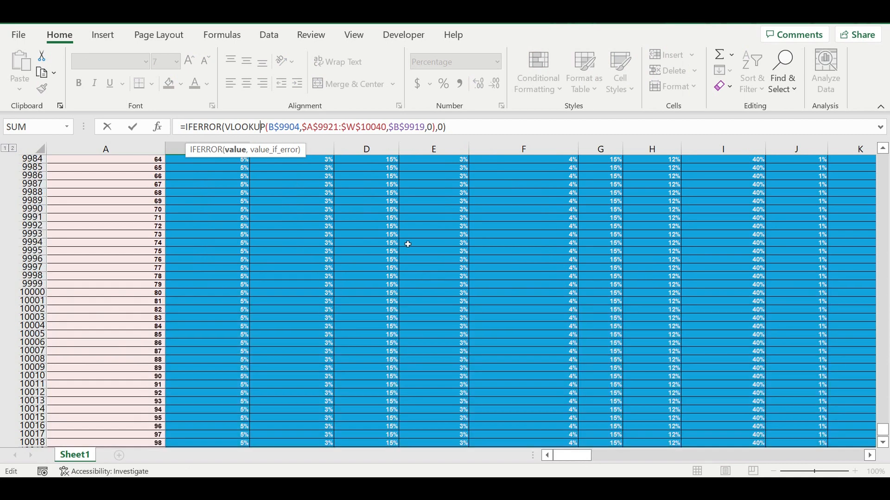
scroll(382, 253, "up", 13)
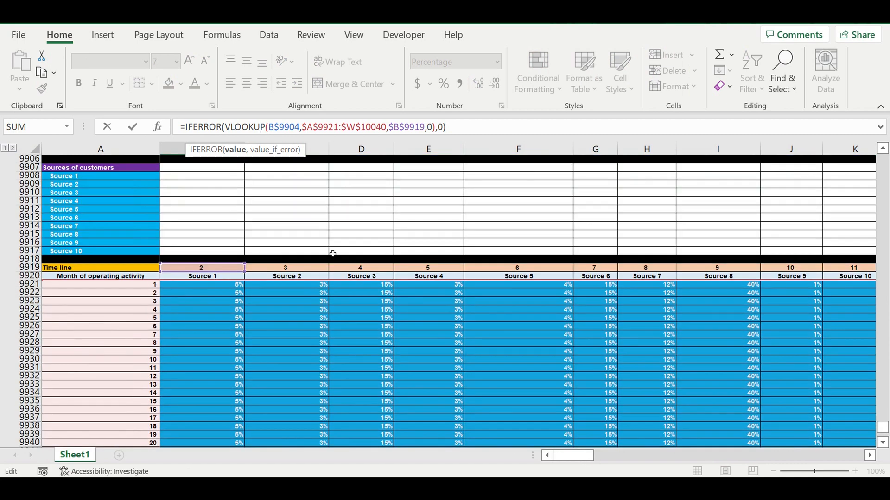
left_click_drag(239, 278, 287, 277)
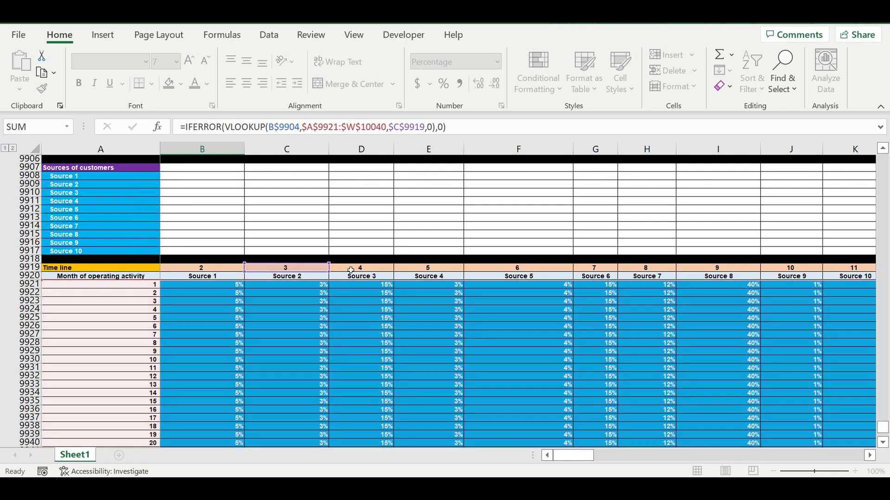
key("Return")
Step: Compare the Source 1 and Source 2 formulas and fill the B10045 formula down to Source 10 in B10053
scroll(308, 347, "down", 4)
left_click(244, 335)
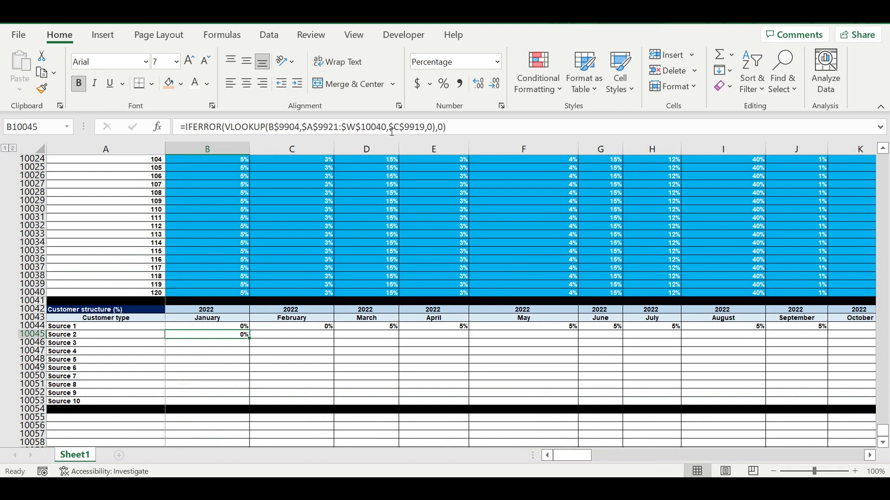
key("Up")
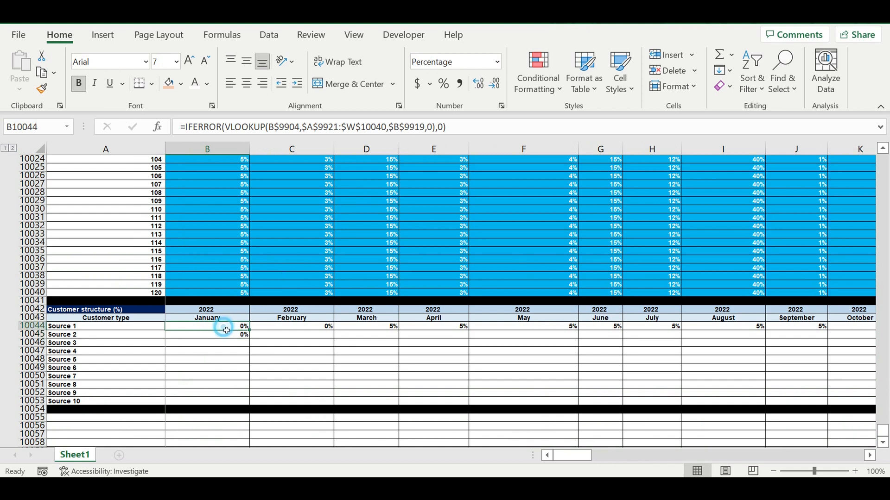
left_click(226, 336)
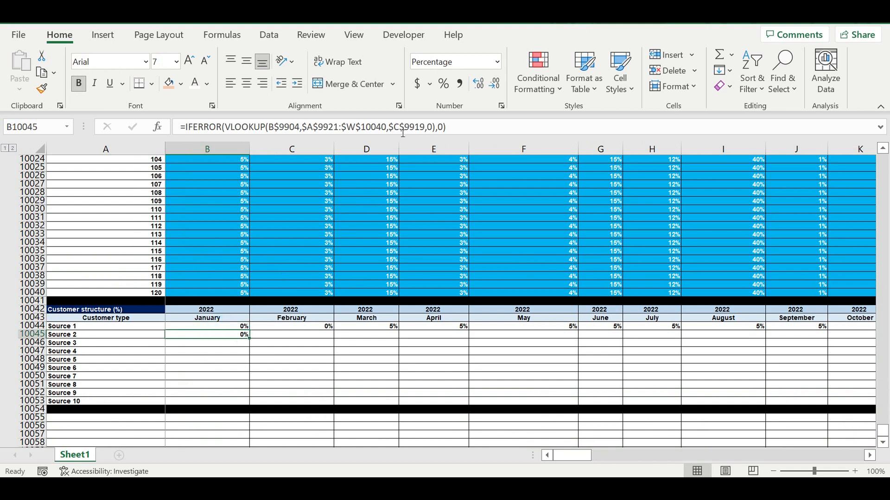
left_click_drag(251, 342, 258, 401)
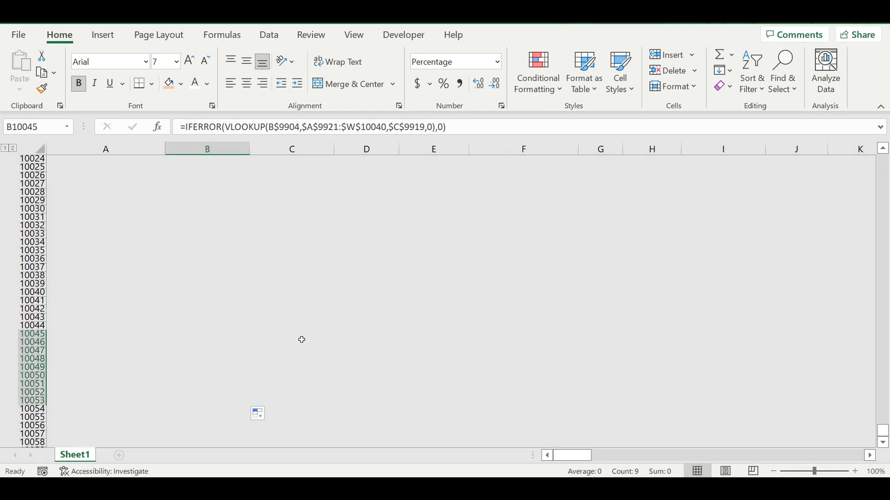
left_click(232, 339)
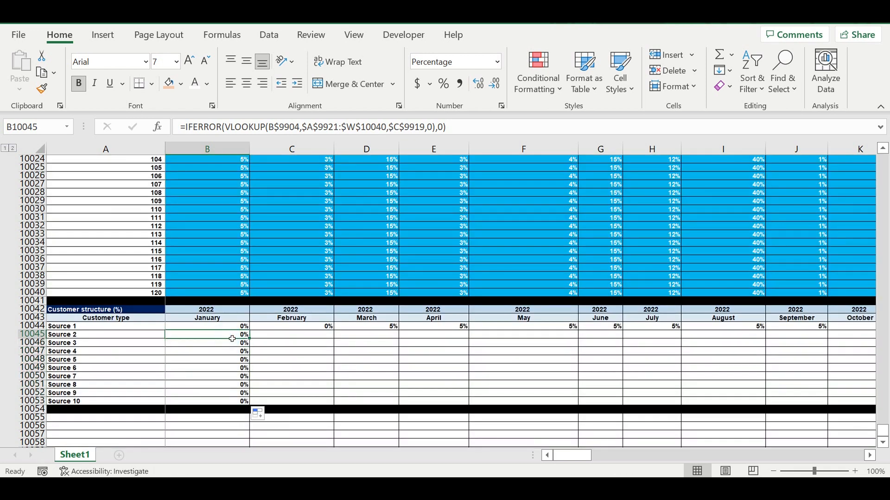
left_click(231, 327)
left_click(230, 336)
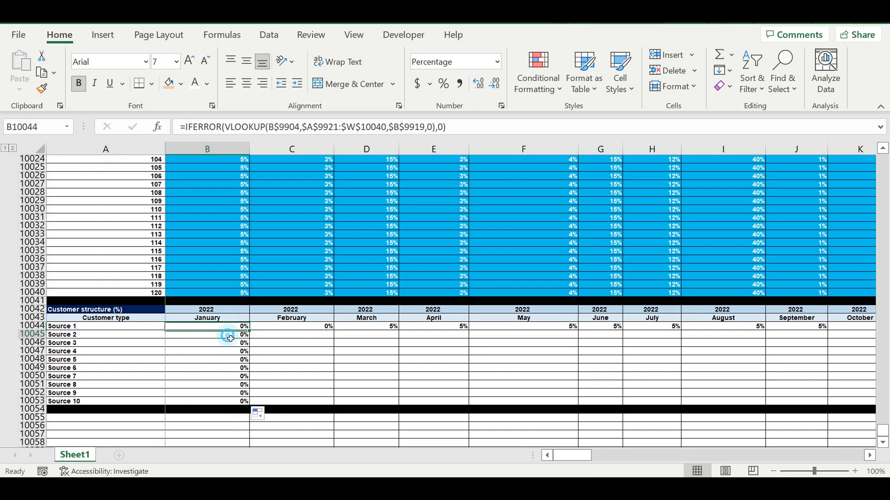
Step: Change the column index reference to $D$9919 in the Source 3 formula (B10046) and $E$9919 in the Source 4 formula (B10047)
left_click(232, 344)
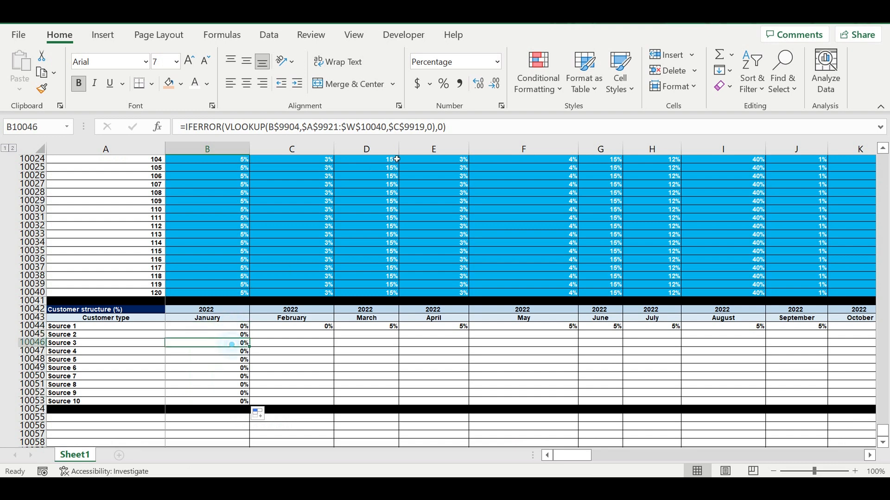
left_click(397, 127)
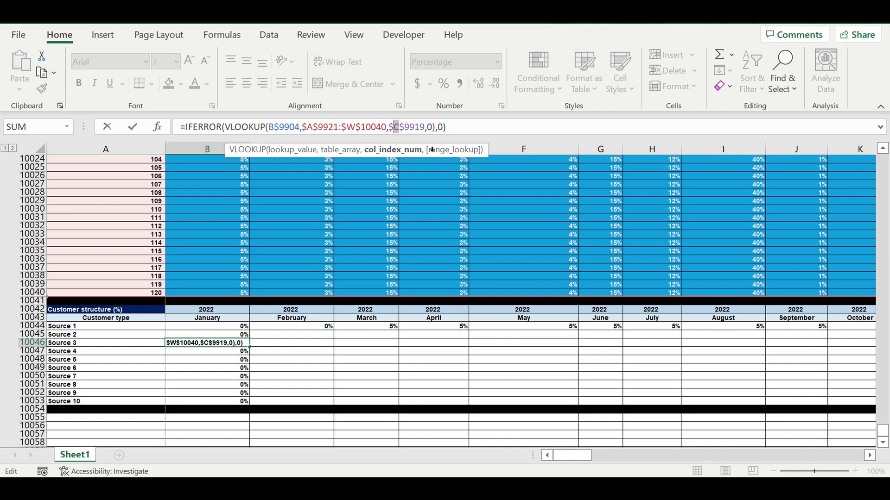
type("d")
key("Return")
left_click(400, 128)
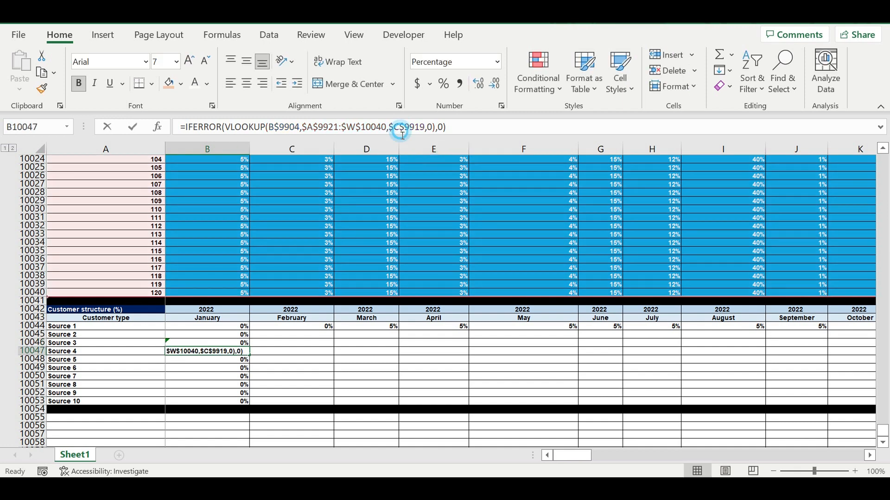
key("shift+Left")
type("e")
key("Return")
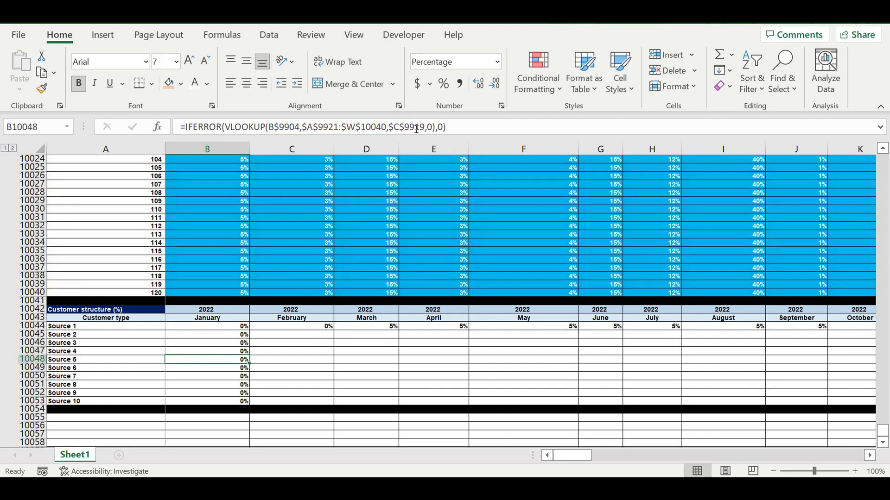
Step: Change the column index reference to $F$9919 in the Source 5 formula (B10048) and $G$9919 in the Source 6 formula (B10049)
left_click(404, 131)
key("shift+Left")
type("f")
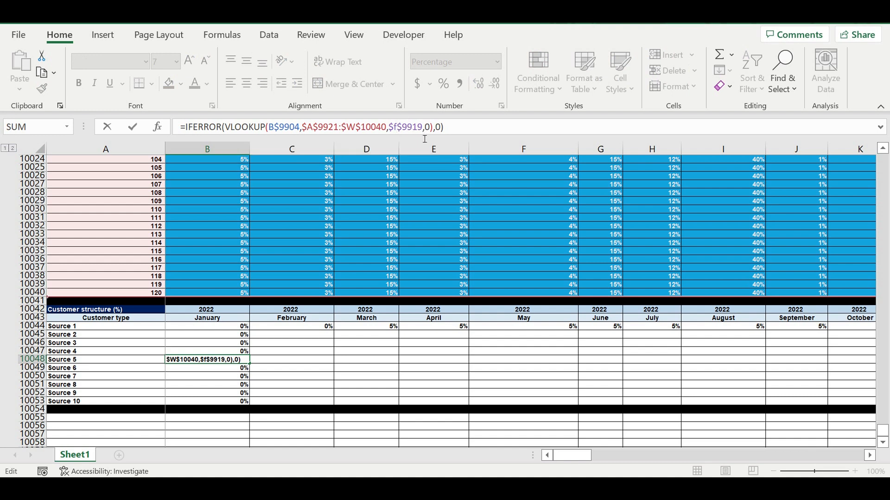
key("Return")
left_click(249, 353)
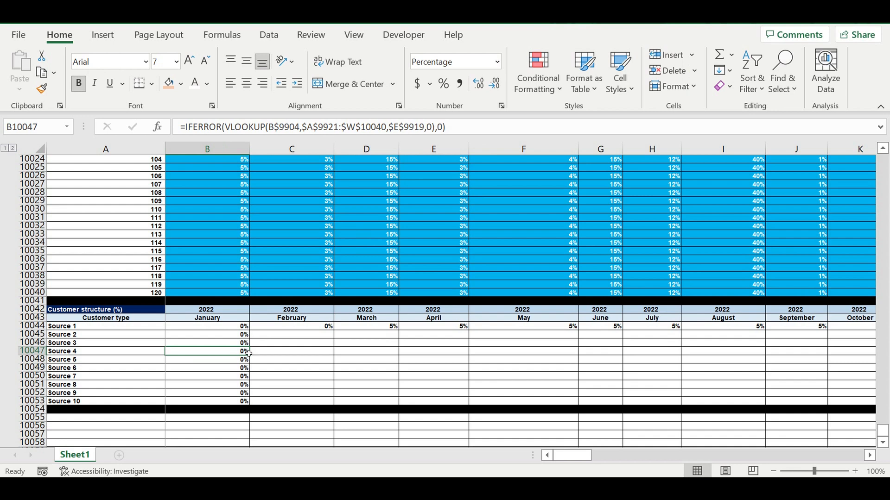
key("Down")
key("Down")
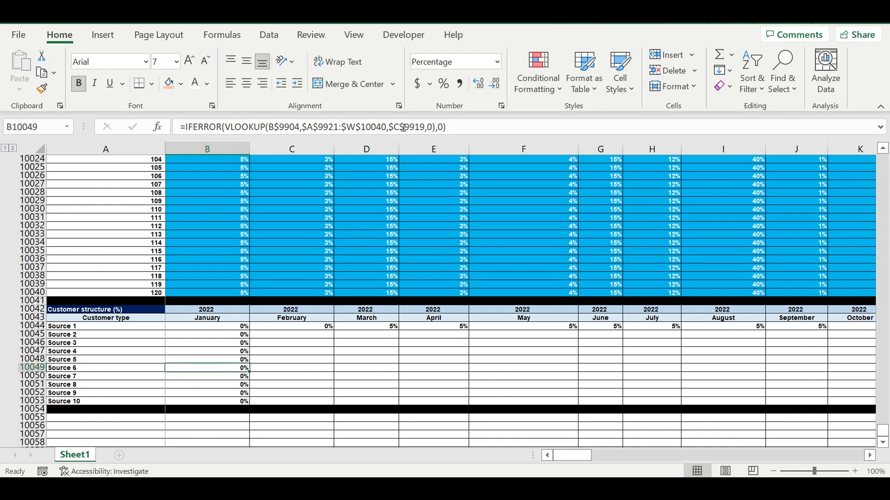
left_click(404, 127)
type("g")
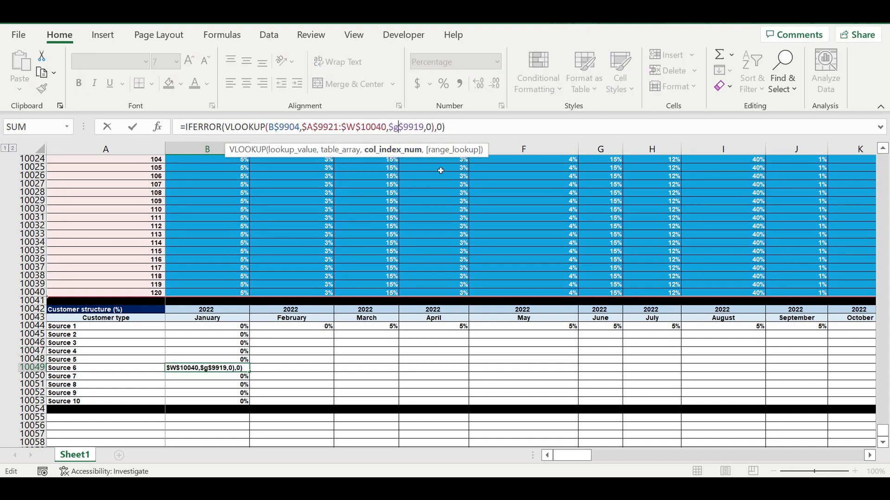
key("Return")
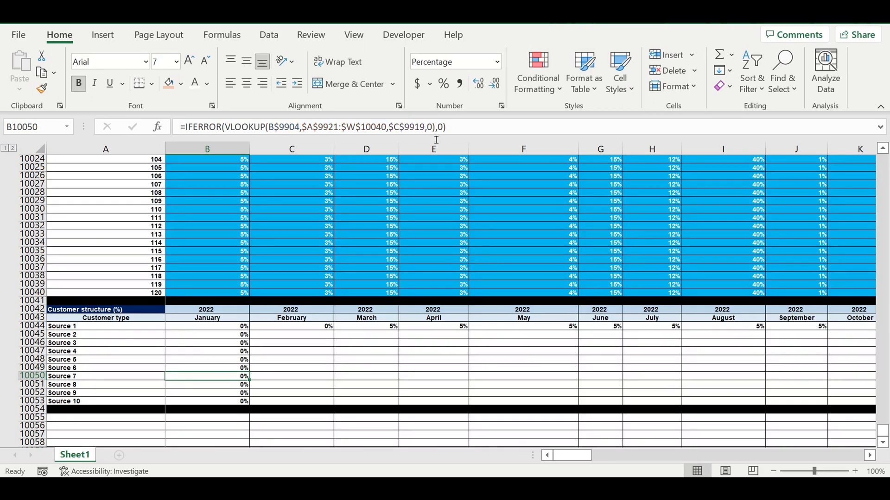
Step: Change the column index reference to $H$9919 in the Source 7 formula (B10050) and $I$9919 in the Source 8 formula (B10051)
left_click_drag(400, 128, 394, 128)
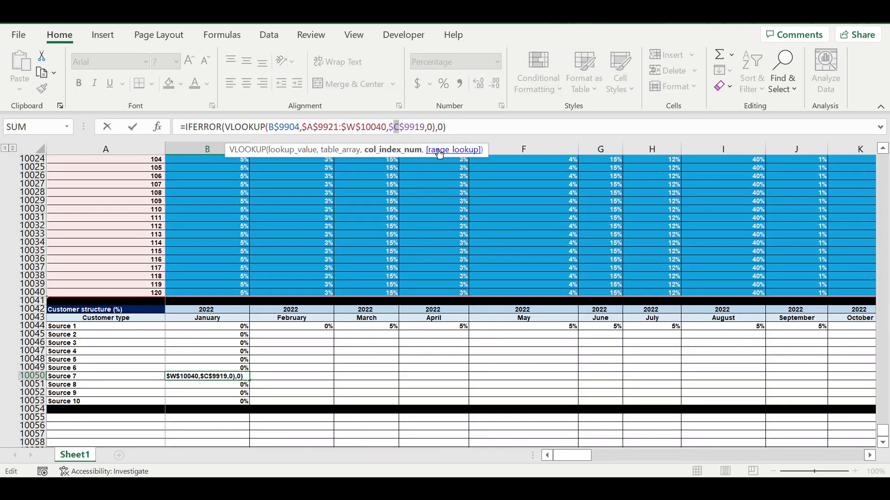
type("h")
key("Return")
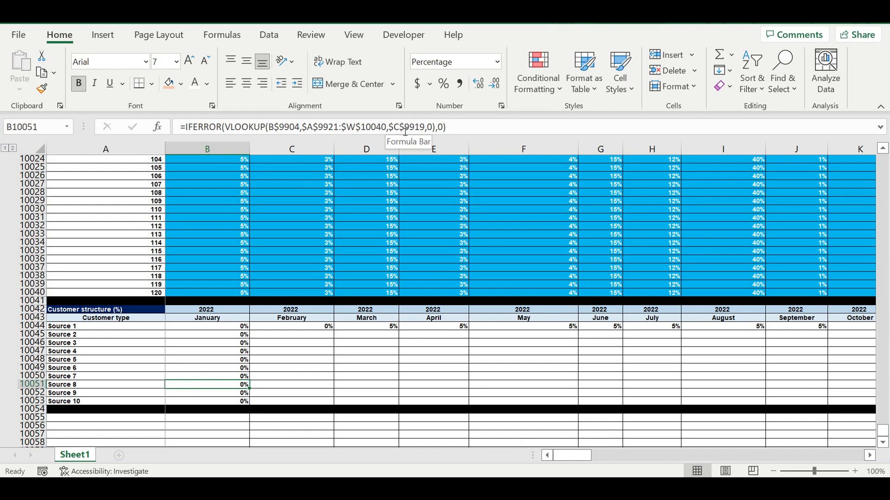
left_click_drag(405, 129, 400, 130)
type("I")
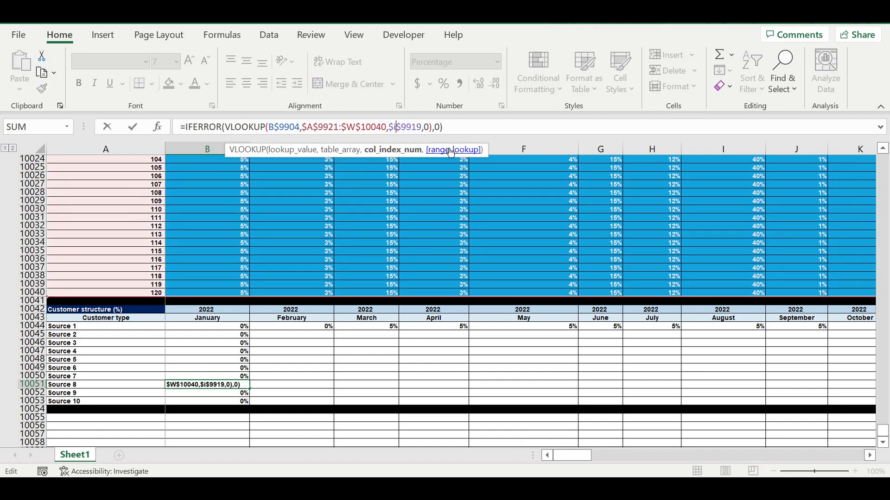
key("Return")
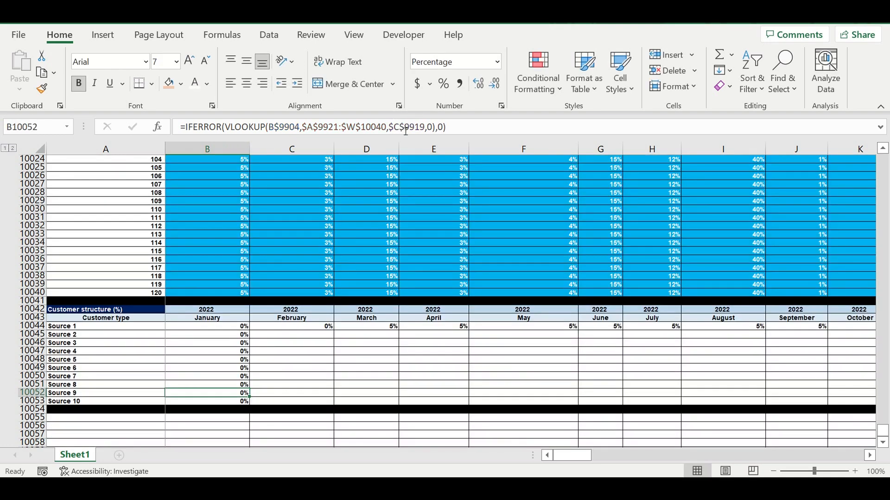
Step: Change the column index reference to $J$9919 in the Source 9 formula (B10052) and $K$9919 in the Source 10 formula (B10053)
left_click(399, 127)
left_click_drag(402, 131, 396, 131)
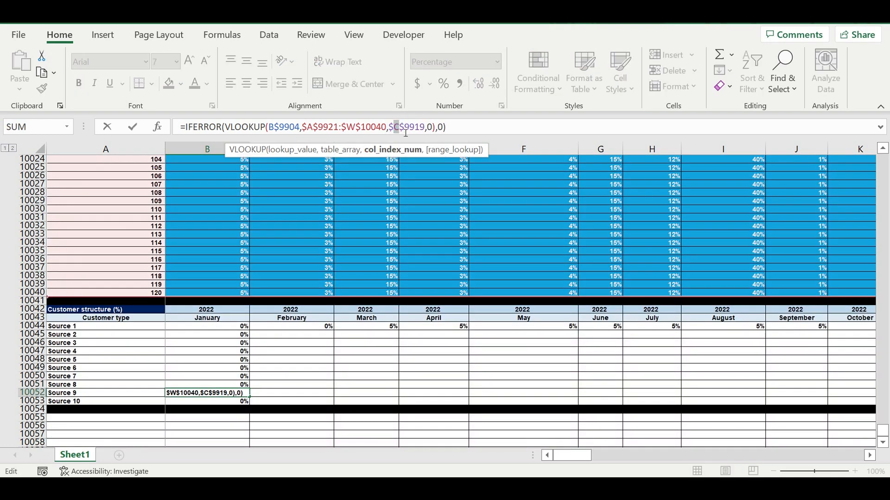
key("Return")
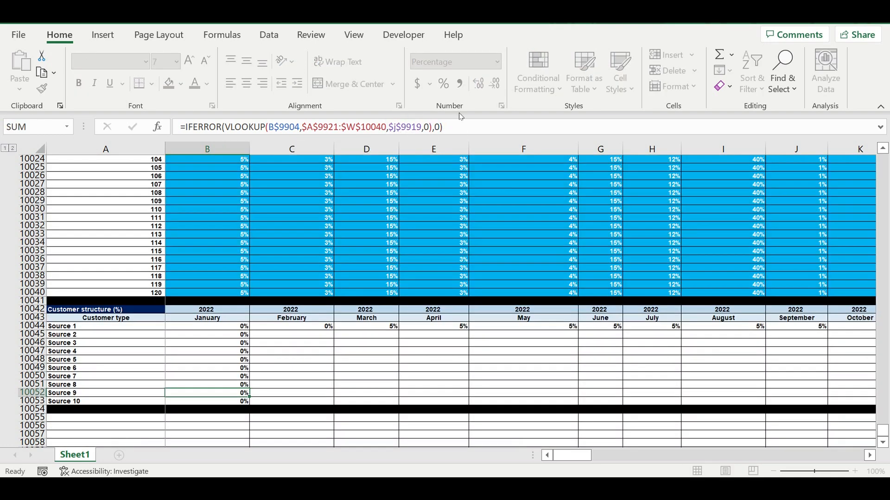
left_click_drag(405, 131, 396, 131)
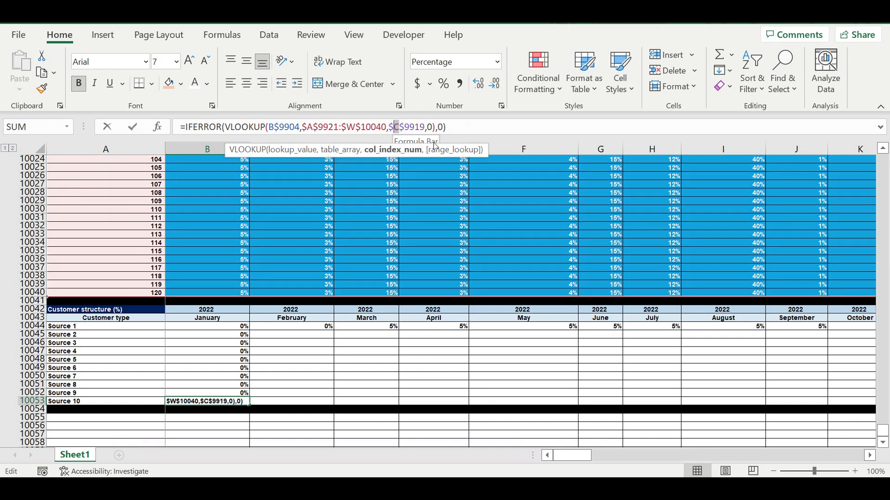
type("k")
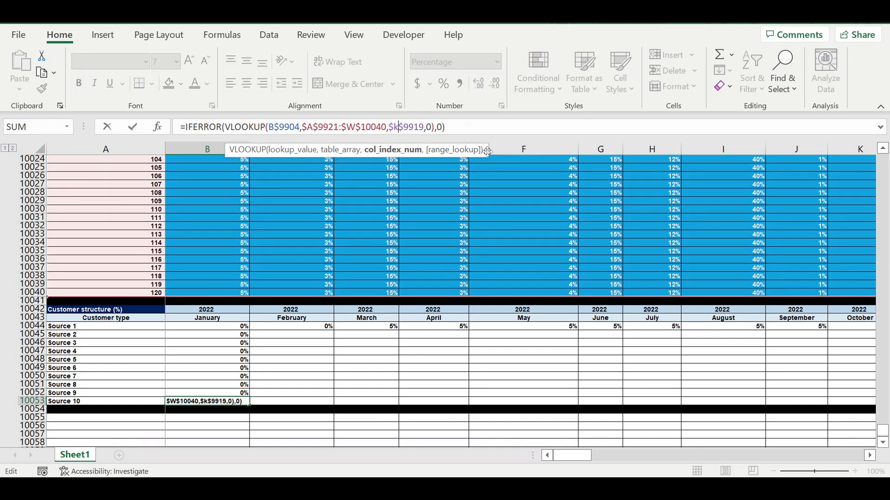
key("Return")
left_click(238, 402)
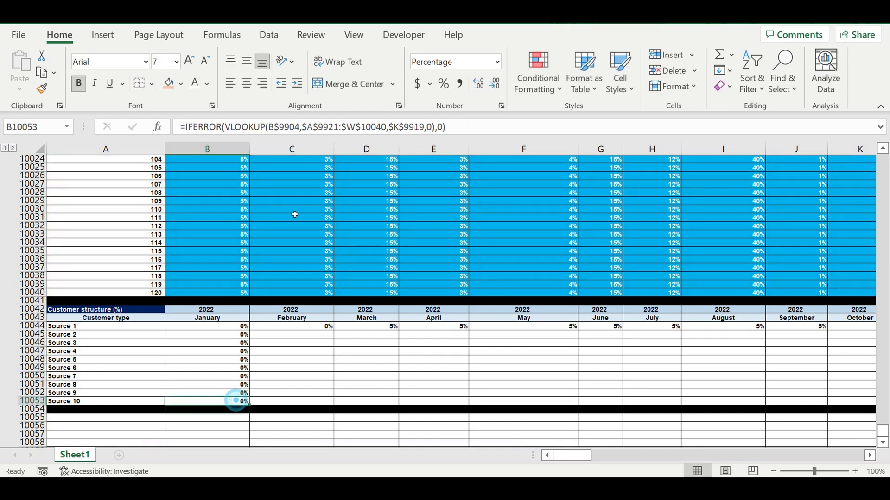
Step: Examine the cells referenced by the Source 10 formula in B10053, including its column index in the time line row
left_click(296, 127)
scroll(402, 251, "up", 9)
scroll(403, 250, "up", 20)
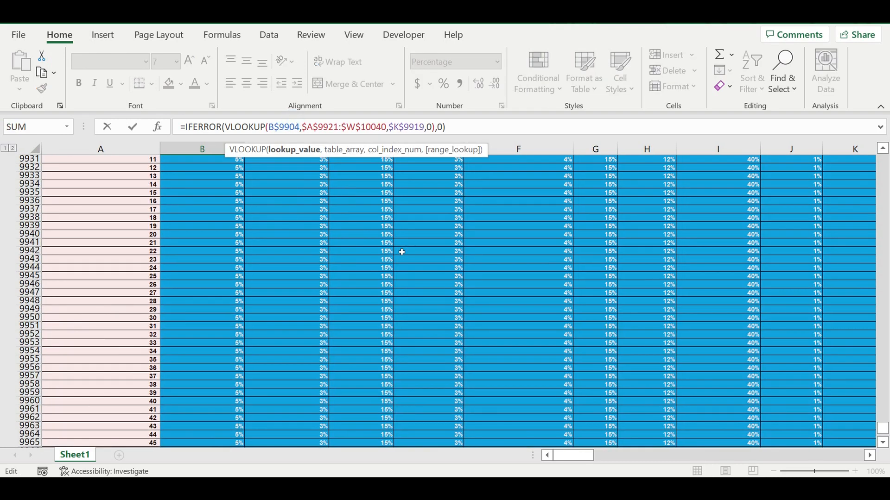
scroll(402, 252, "up", 10)
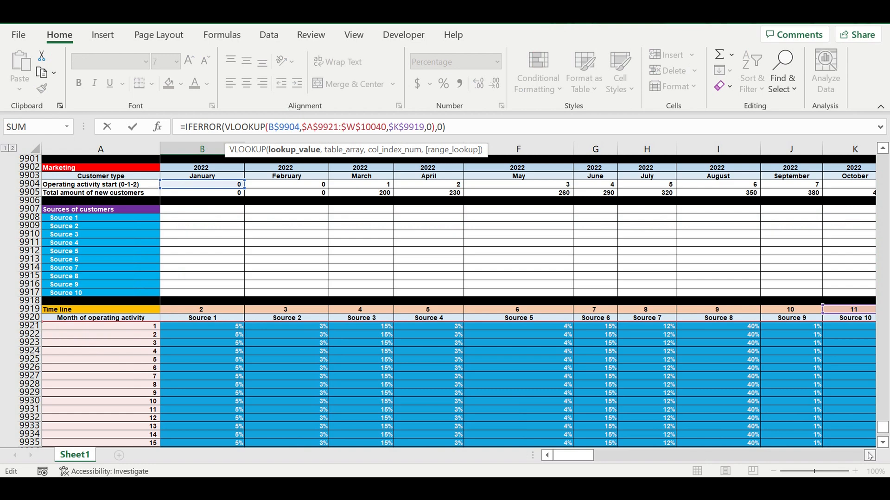
scroll(869, 456, "right", 4)
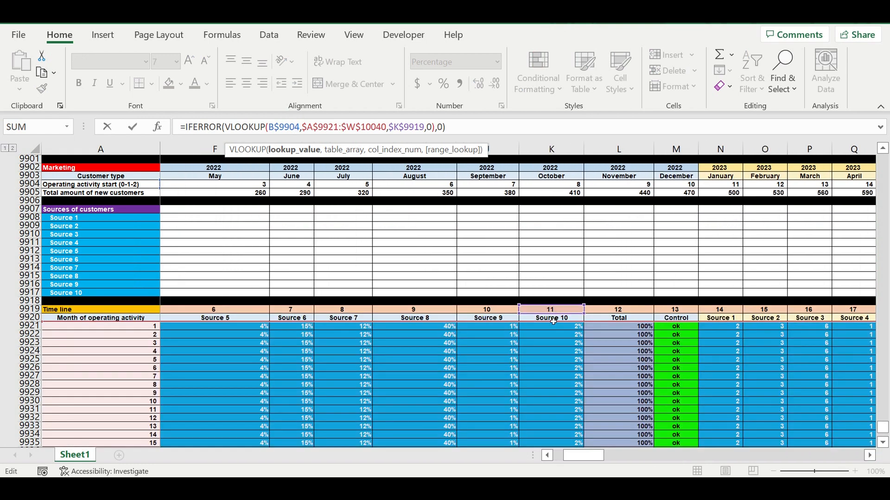
Step: Confirm the Source 10 formula and fill the customer structure formulas for Sources 1 to 10 across through December 2031 (column DQ)
key("Return")
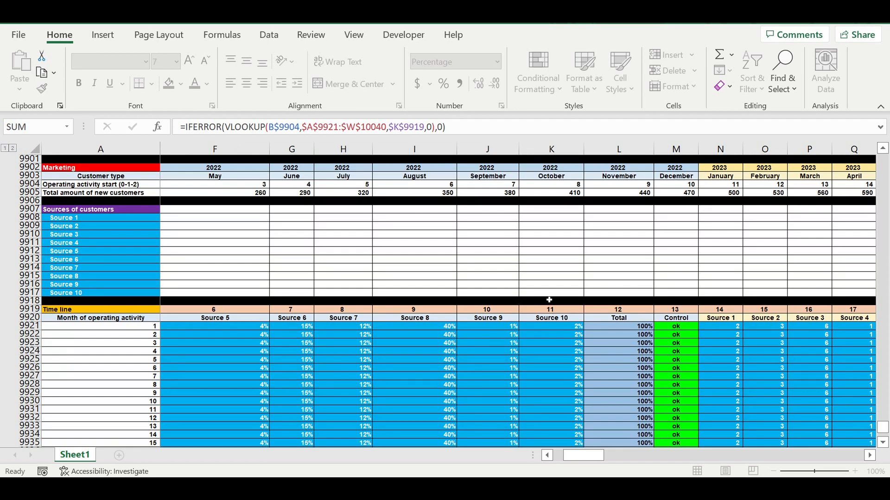
key("Return")
left_click_drag(238, 261, 777, 294)
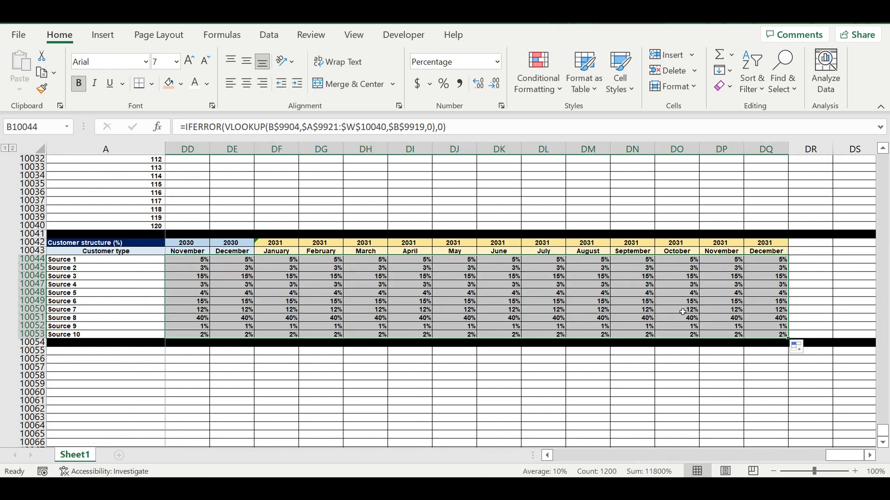
Step: Check the summed source percentages for July and April 2031, and compare the first months with the input percentages above the customer structure table
left_click(583, 305)
left_click_drag(552, 262, 559, 334)
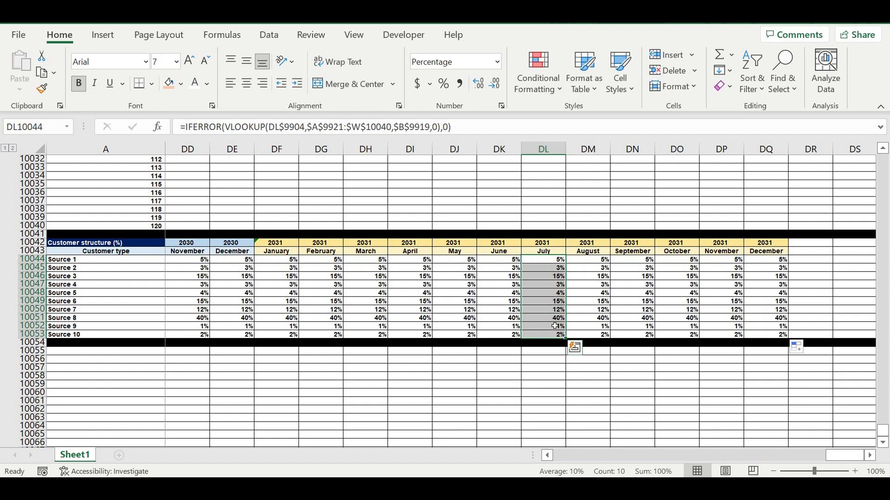
left_click(408, 264)
left_click_drag(411, 280, 421, 332)
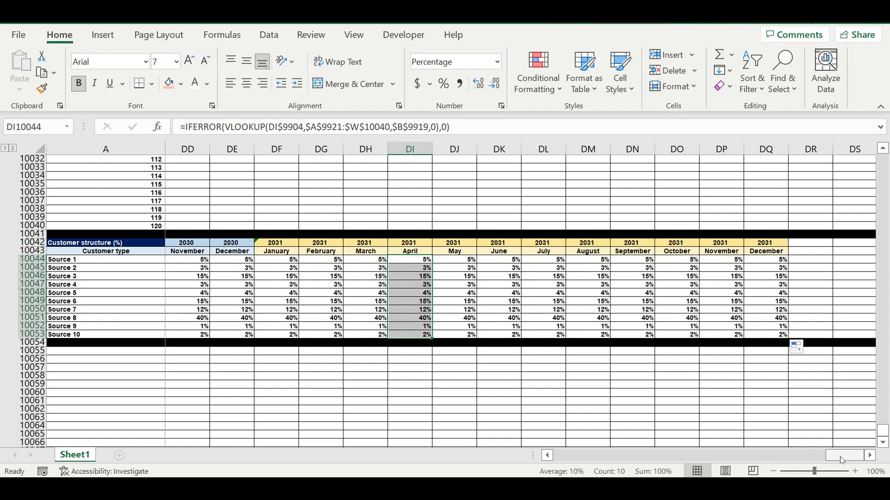
left_click_drag(844, 456, 722, 463)
left_click_drag(580, 450, 554, 449)
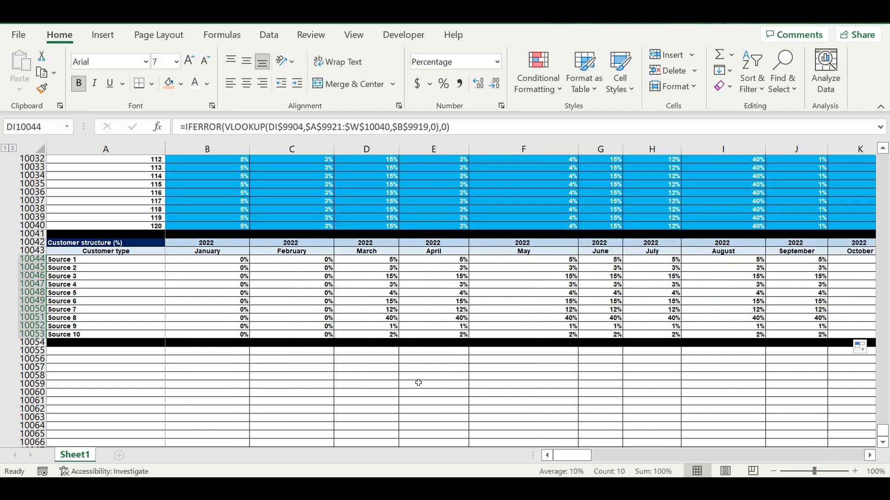
scroll(384, 343, "up", 4)
left_click_drag(145, 327, 139, 217)
left_click(194, 218)
left_click_drag(237, 225, 795, 231)
scroll(612, 461, "down", 2)
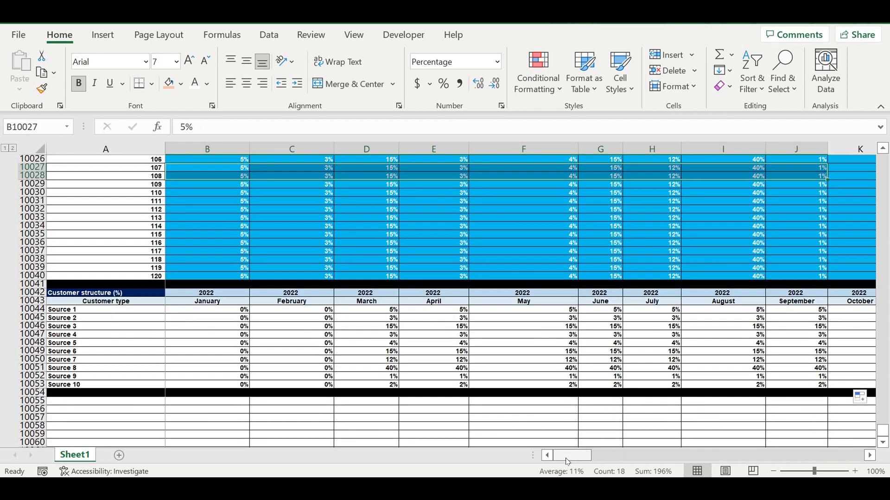
scroll(235, 328, "down", 2)
Step: Copy the Customer structure (%) block in rows 10042 to 10054 and paste it directly below, starting at A10055
left_click(122, 296)
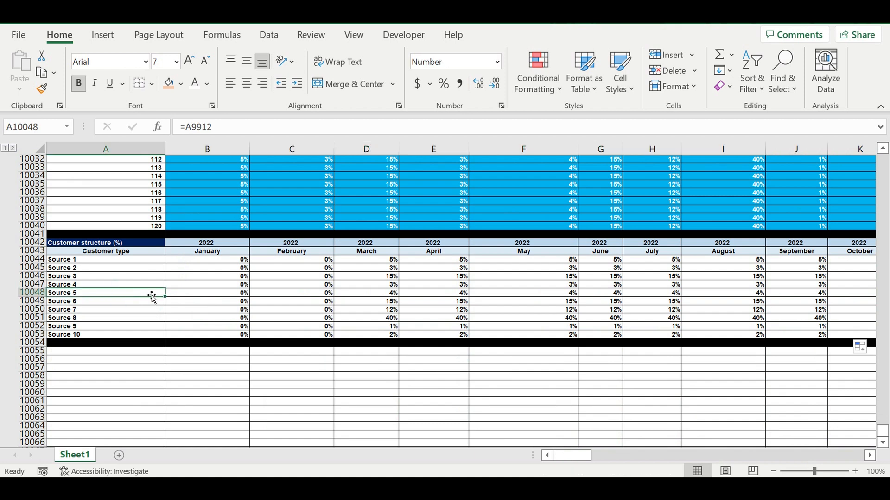
left_click(130, 277)
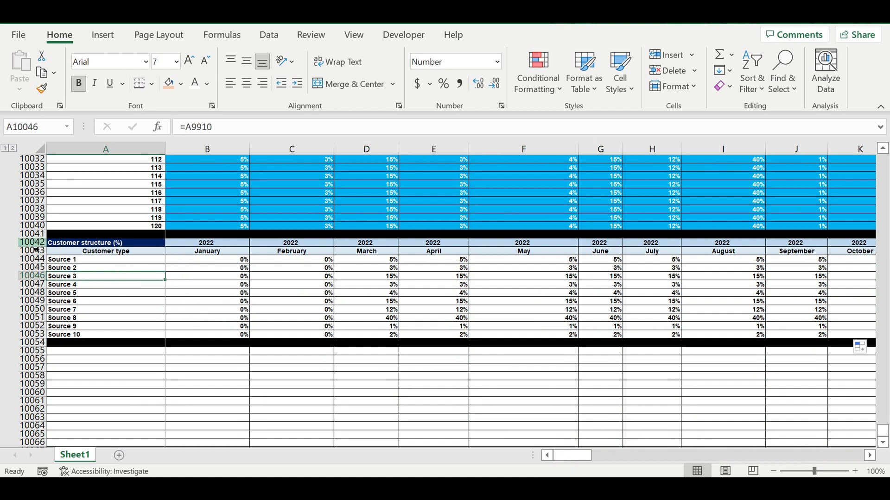
left_click_drag(29, 242, 29, 343)
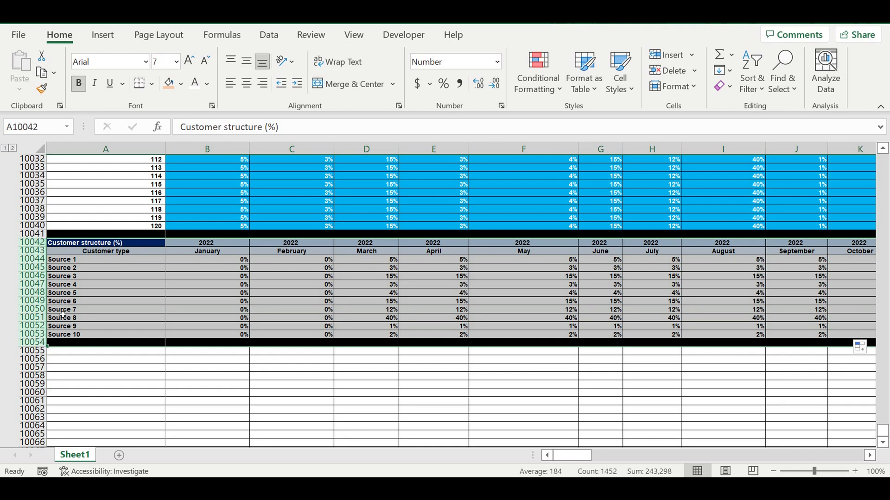
key("ctrl+c")
left_click(91, 353)
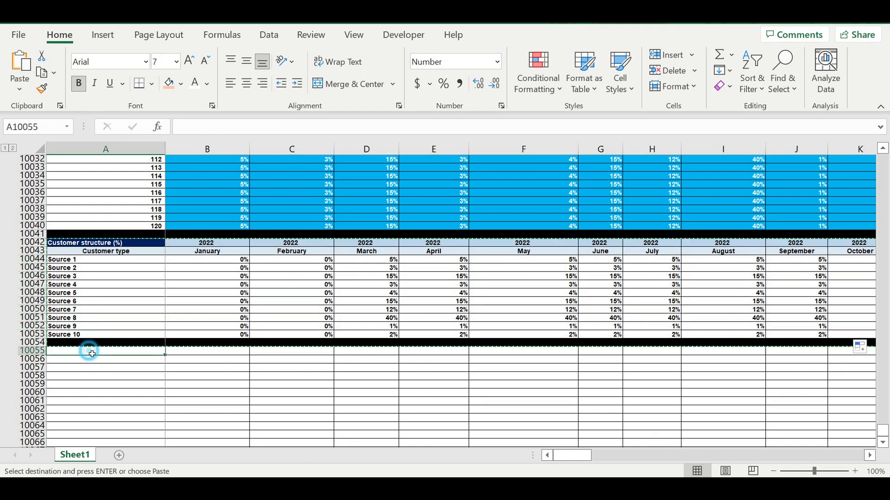
key("ctrl+v")
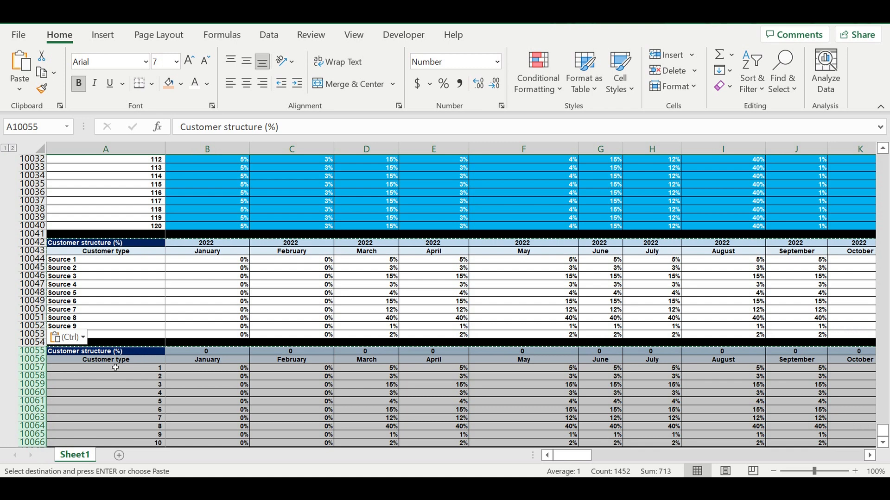
left_click(120, 378)
Step: Title the copied block "Cost of new customer" in A10055 and link its first year cell B10055 to B10042
left_click(107, 353)
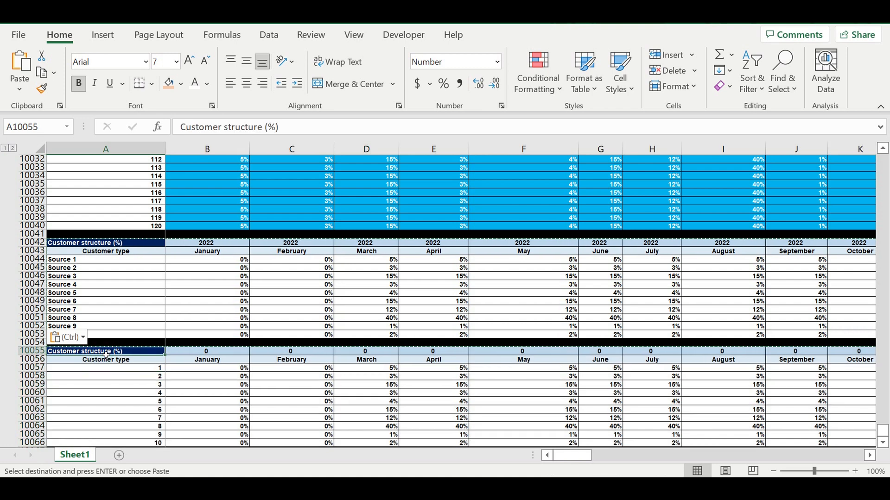
type("Cost of new customer")
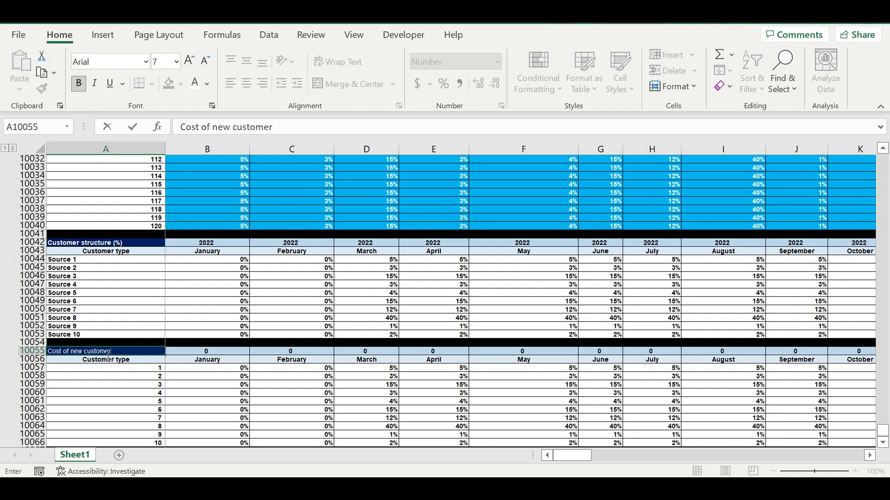
key("Return")
left_click(229, 352)
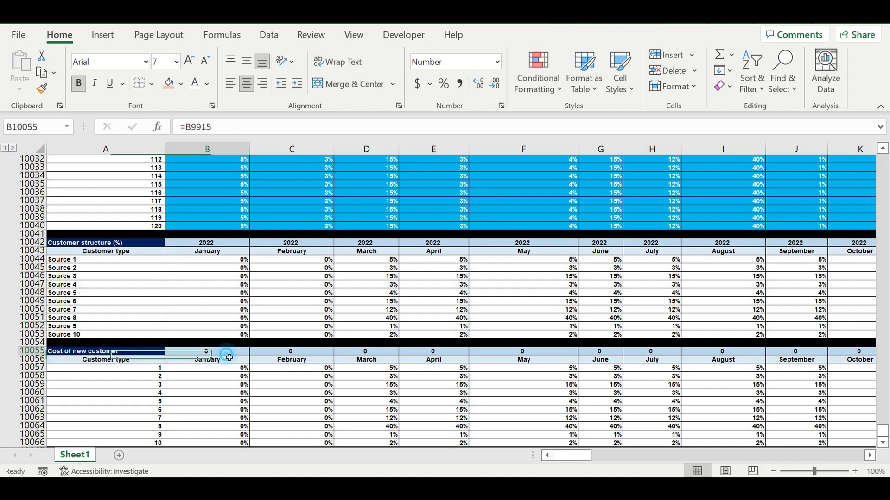
type("=")
left_click(211, 244)
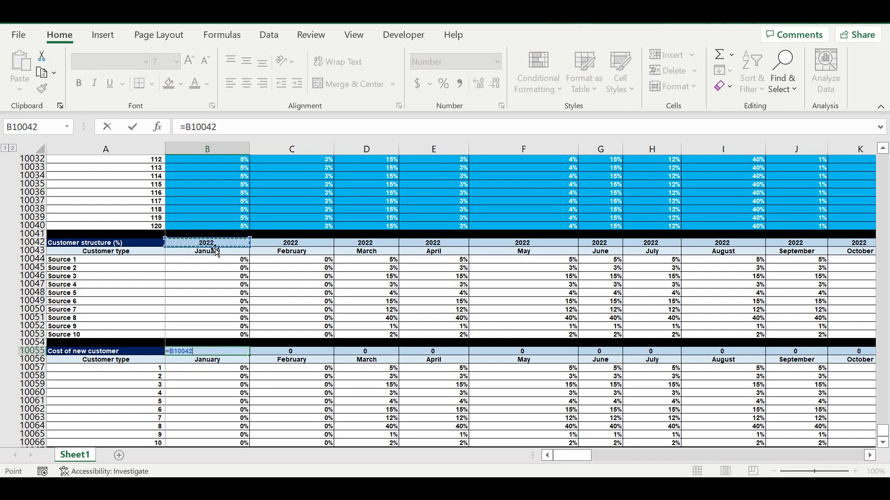
key("Return")
left_click(201, 384)
Step: Fill the Cost of new customer title cell A10055 with the recently used magenta color
left_click(139, 351)
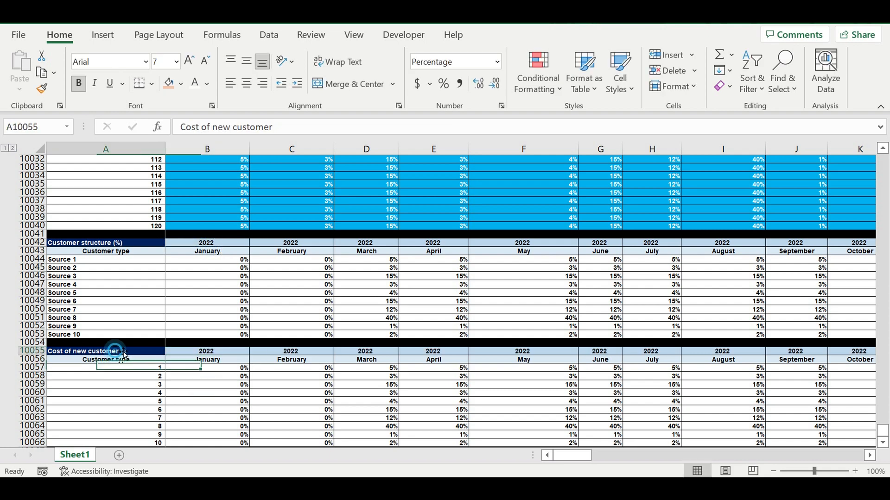
left_click(181, 83)
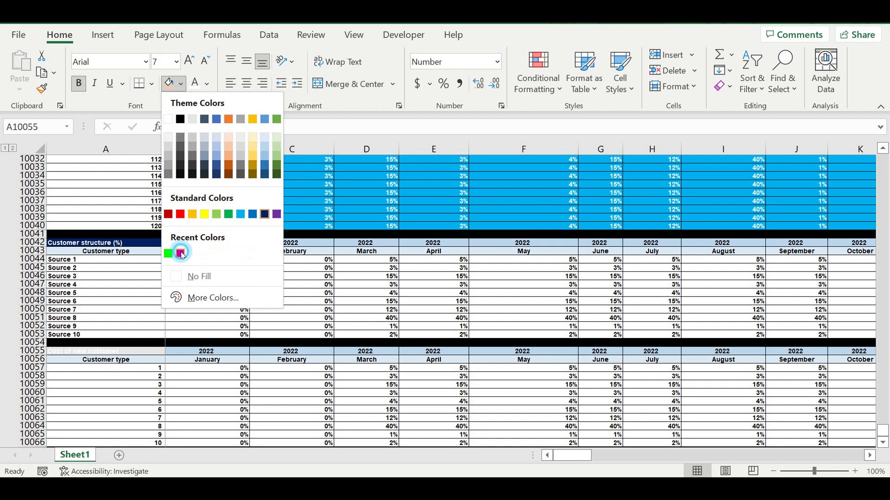
left_click(182, 254)
left_click(208, 345)
Step: Increase the indent of the Source 1 to Source 10 labels in A10044:A10053
left_click_drag(79, 261, 93, 301)
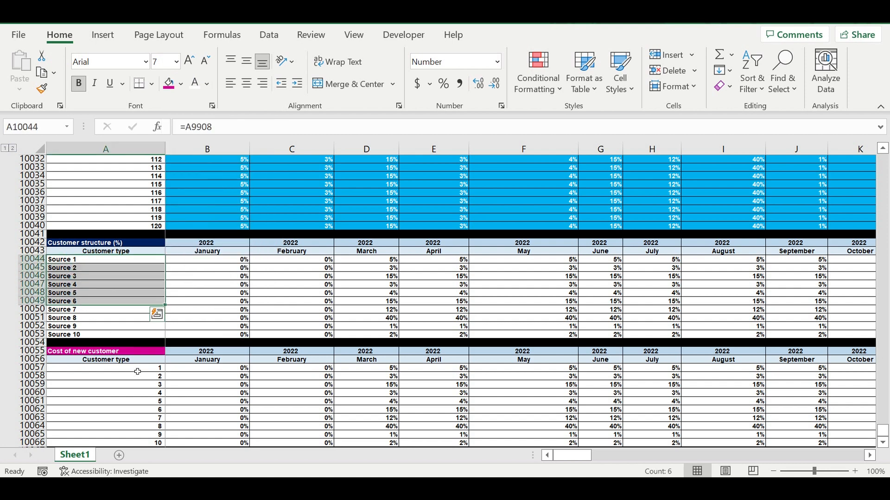
left_click(138, 372)
left_click_drag(87, 260, 89, 335)
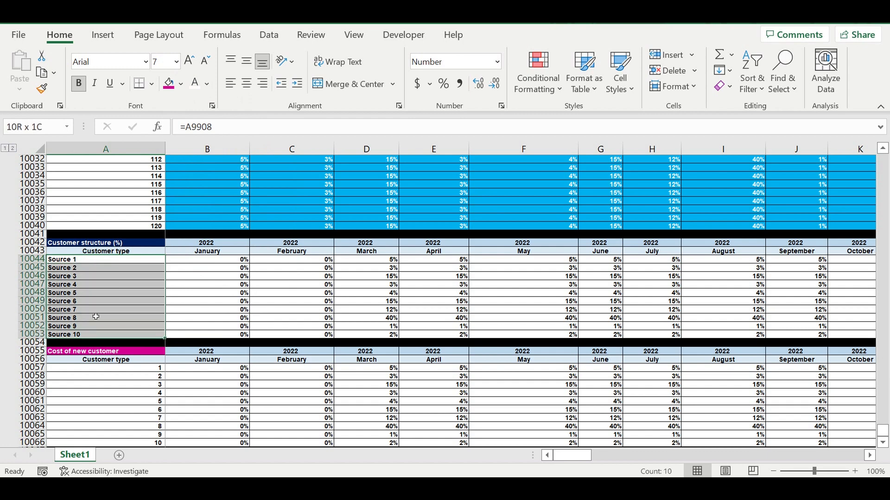
left_click(297, 83)
Step: Link the first label of the cost block, A10057, to A10044 and fill it down through A10066
scroll(198, 284, "down", 4)
left_click(141, 270)
type("=")
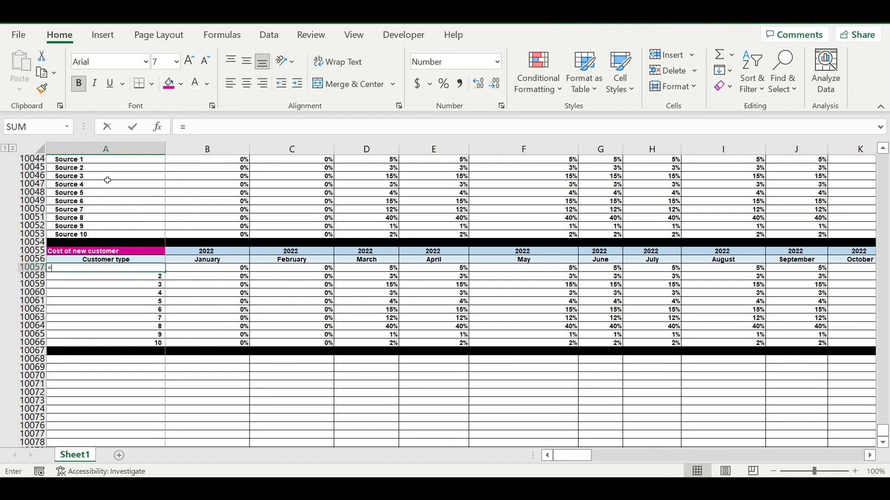
scroll(107, 185, "up", 2)
left_click(90, 210)
key("Return")
left_click(133, 320)
left_click_drag(168, 325, 163, 393)
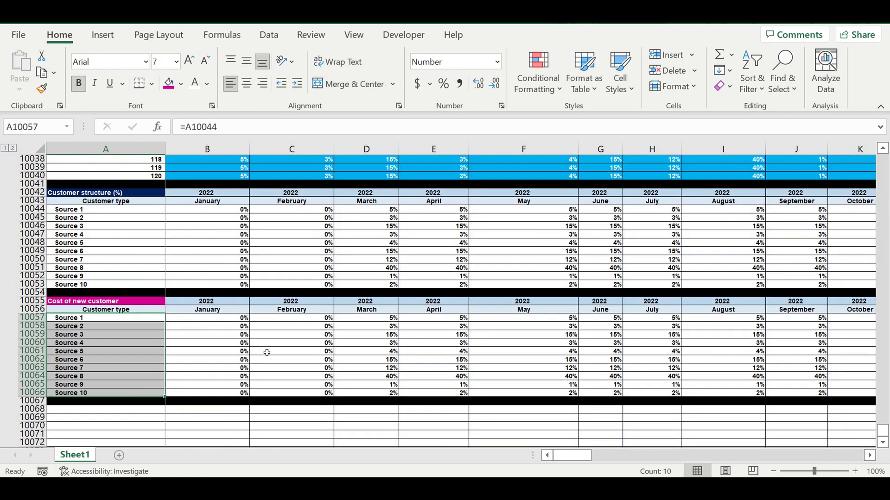
left_click(262, 376)
Step: Change the column index reference in the Source 1 cost formula (B10057) to $N$9919
left_click(218, 321)
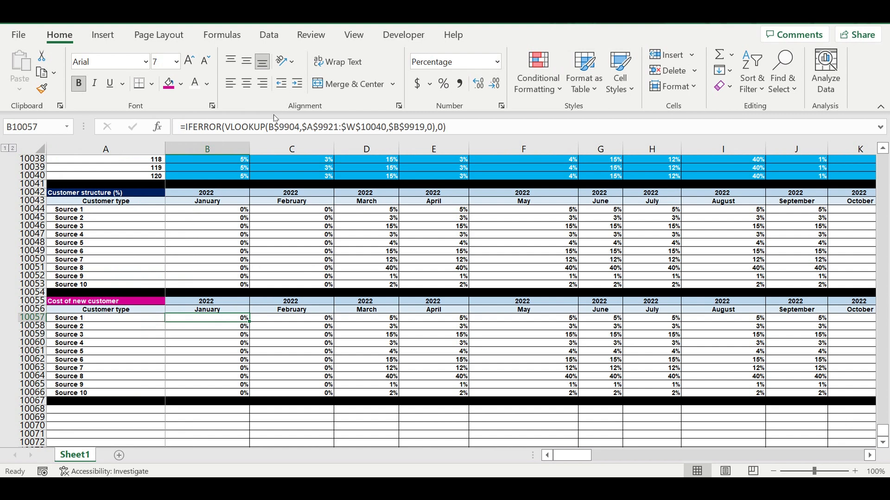
left_click(270, 127)
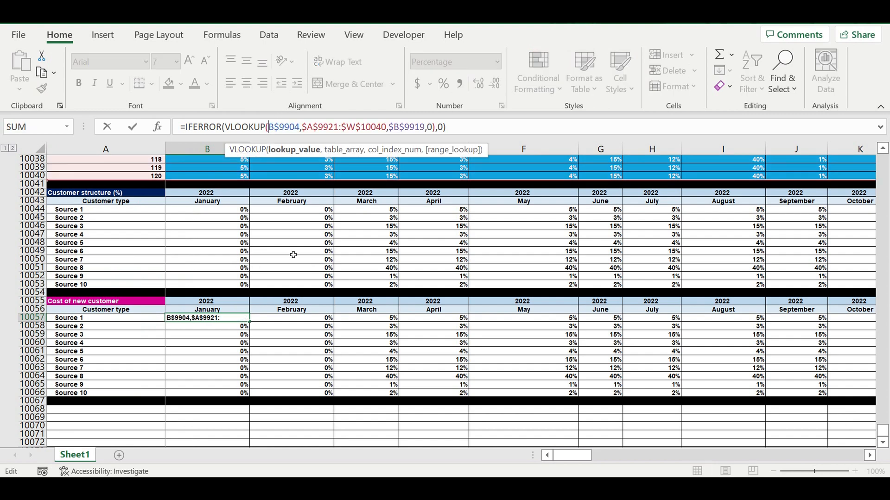
scroll(294, 254, "up", 13)
scroll(313, 224, "up", 15)
scroll(319, 214, "up", 16)
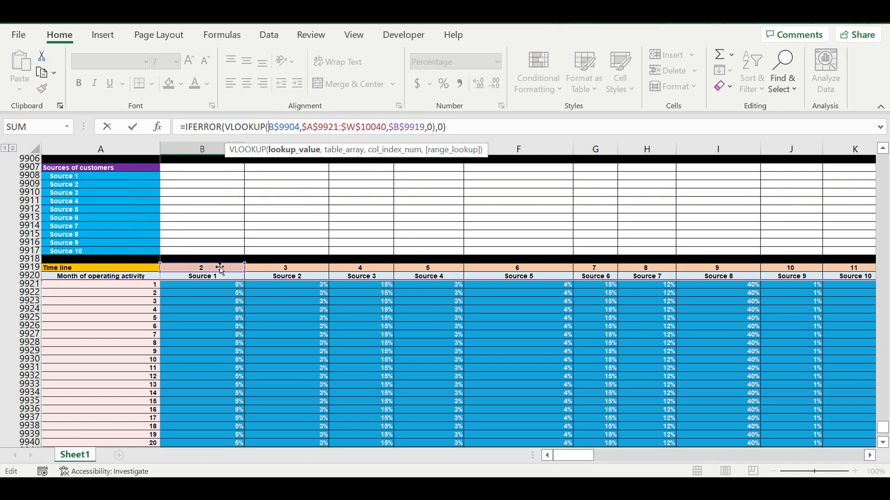
left_click_drag(217, 264, 306, 268)
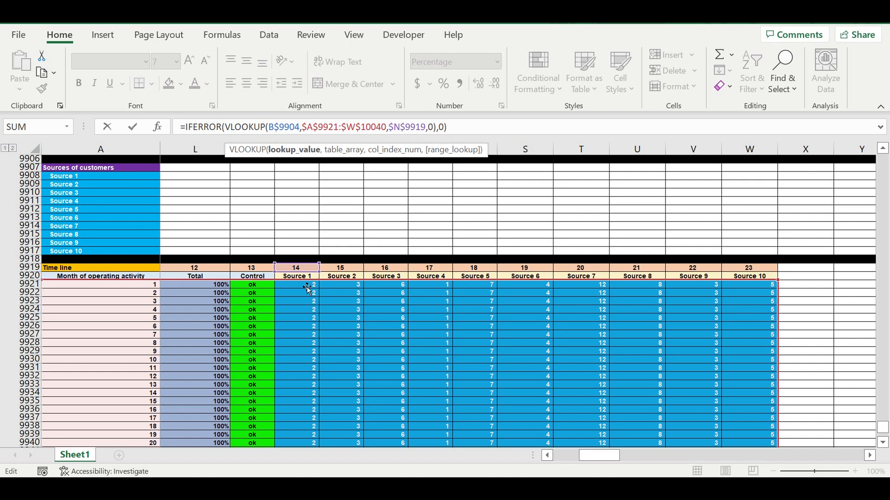
key("Escape")
key("Return")
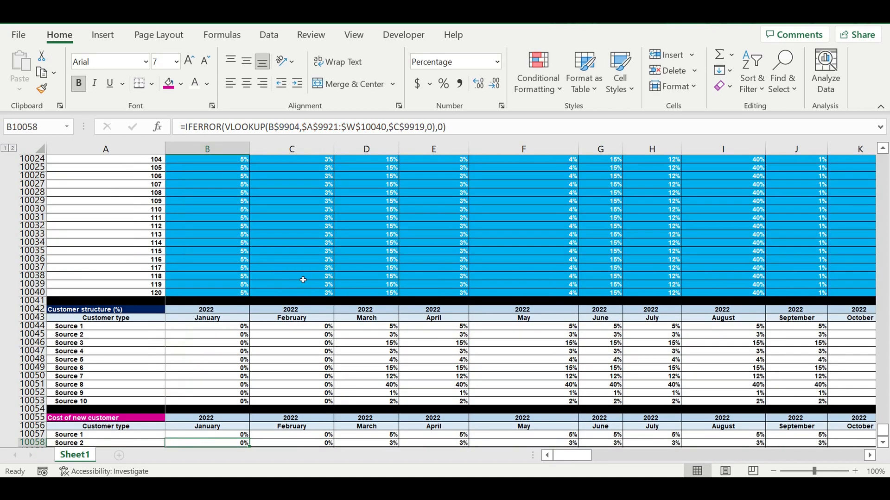
Step: Format B10057 as a Number with 0 decimal places and the 1000 separator
scroll(279, 327, "down", 5)
left_click(238, 309)
right_click(236, 310)
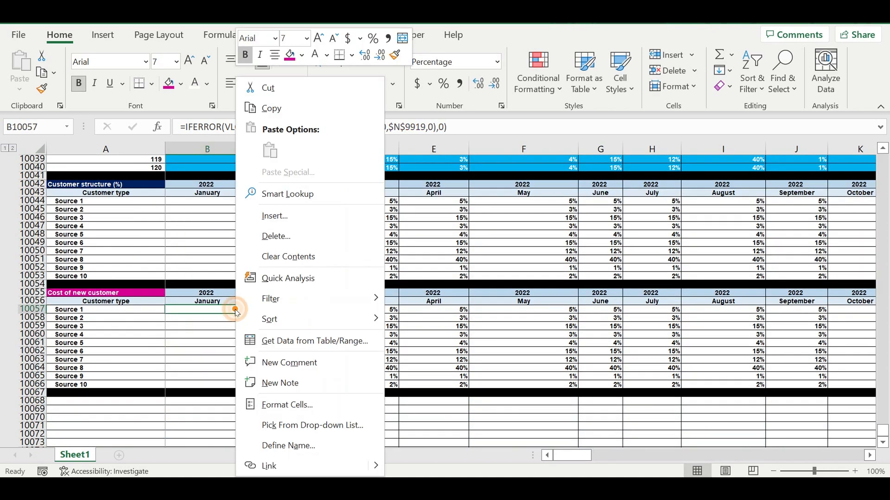
left_click(278, 405)
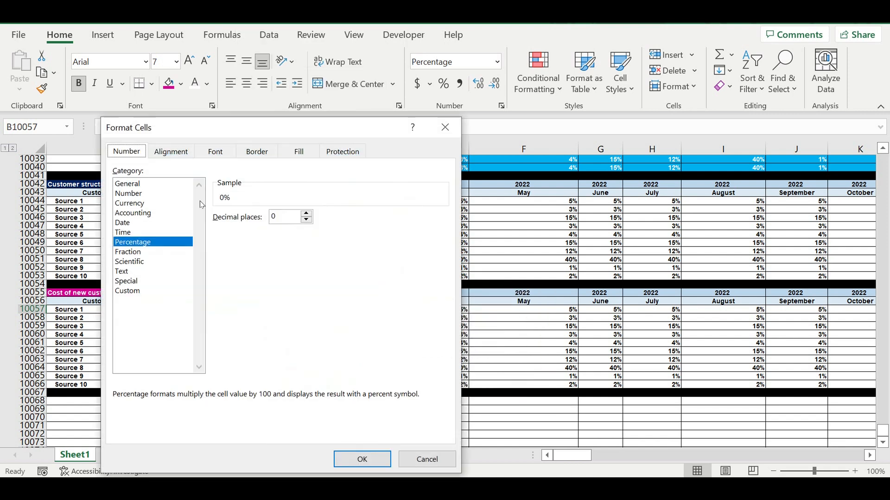
left_click(139, 194)
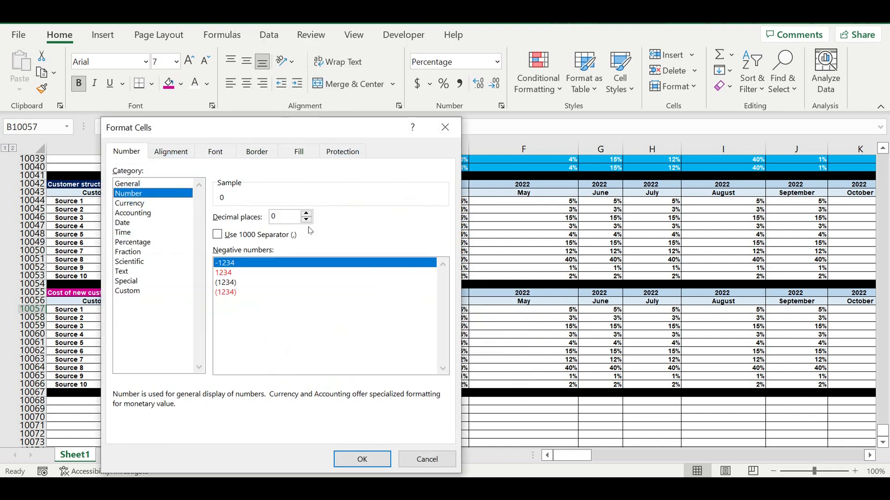
left_click(228, 236)
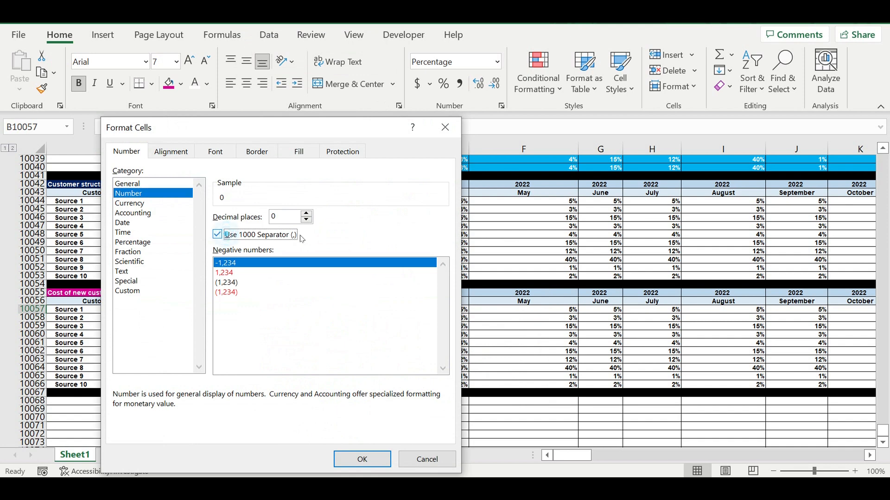
left_click(361, 459)
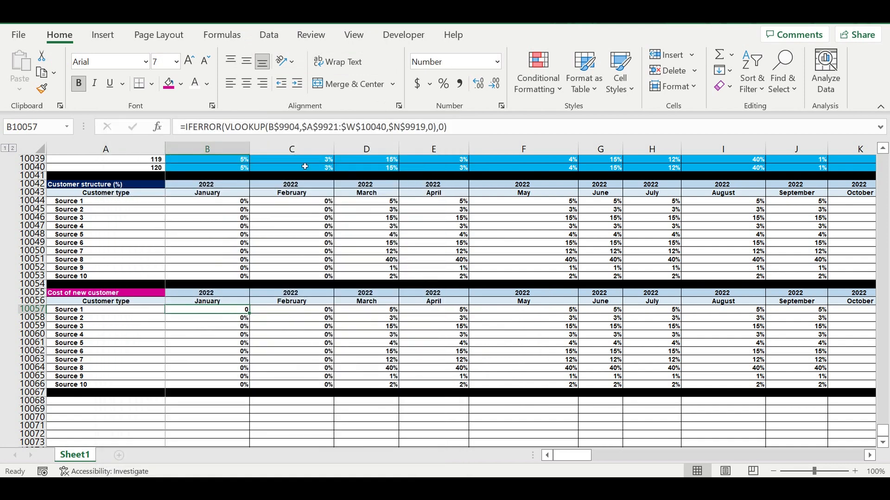
Step: Fill the Source 1 cost formula from B10057 down through Source 10 in B10066 and select the Source 2 copy in B10058
left_click(373, 130)
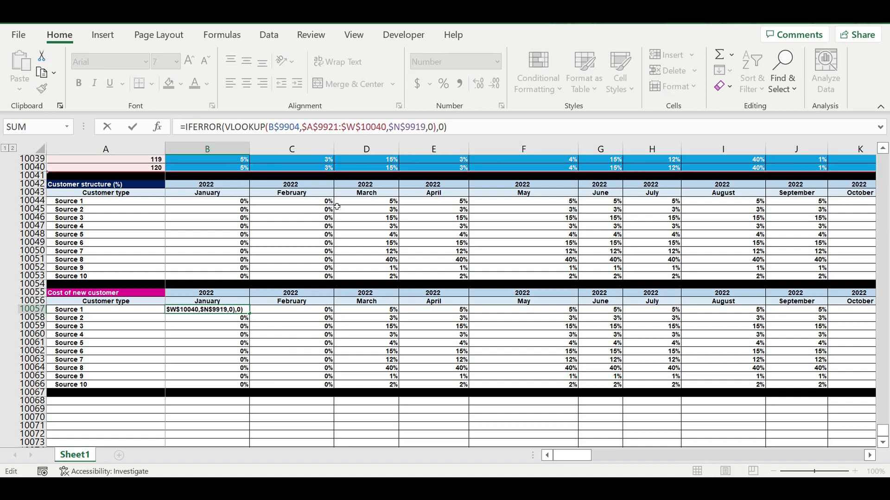
left_click(246, 319)
left_click(246, 310)
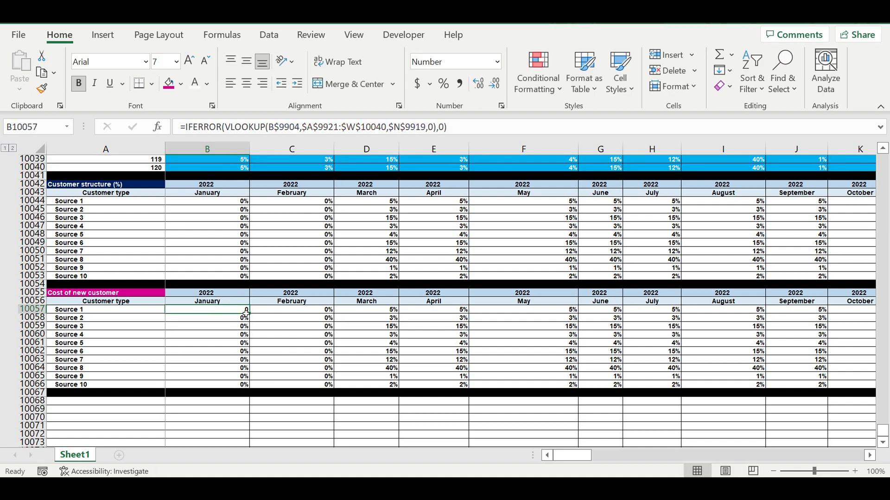
left_click_drag(251, 317, 254, 388)
left_click(290, 355)
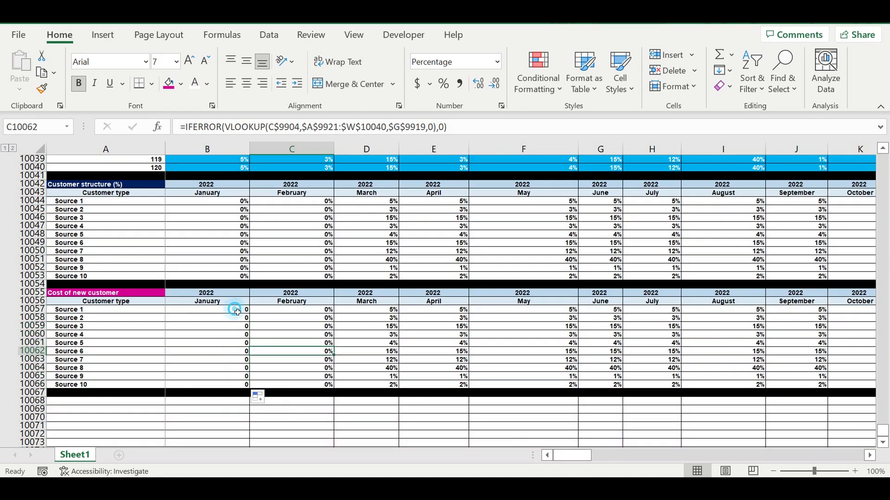
left_click(237, 312)
key("Down")
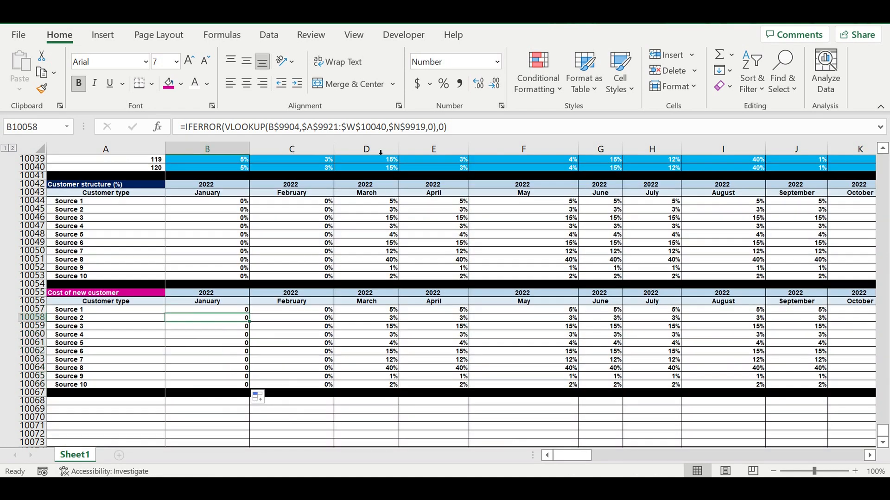
Step: Change the column index reference to $O$9919 in the Source 2 cost formula and to $P$9919 in Source 3 (B10058, B10059)
left_click(401, 130)
key("BackSpace")
type("o")
key("Return")
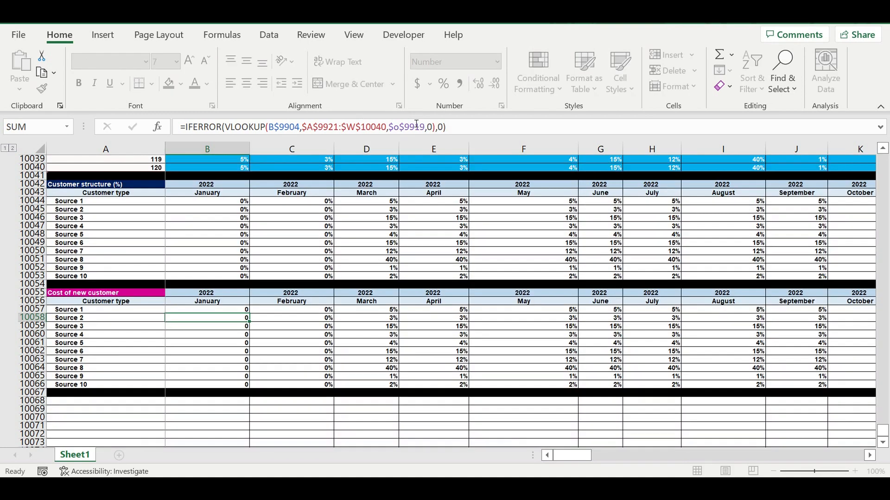
left_click(401, 128)
key("BackSpace")
type("p")
key("Return")
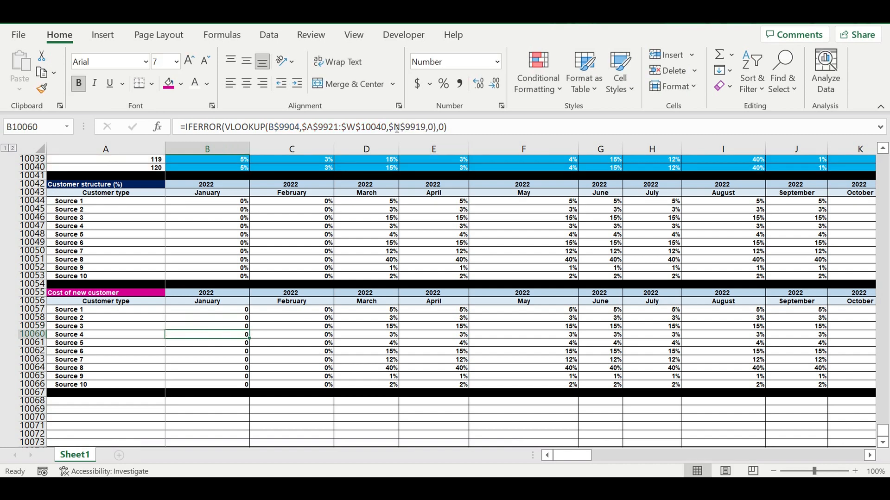
Step: Set the column index reference to $Q$9919 in the Source 4 cost formula (B10060) and $R$9919 in the Source 5 formula (B10061)
left_click(403, 128)
key("BackSpace")
type("q")
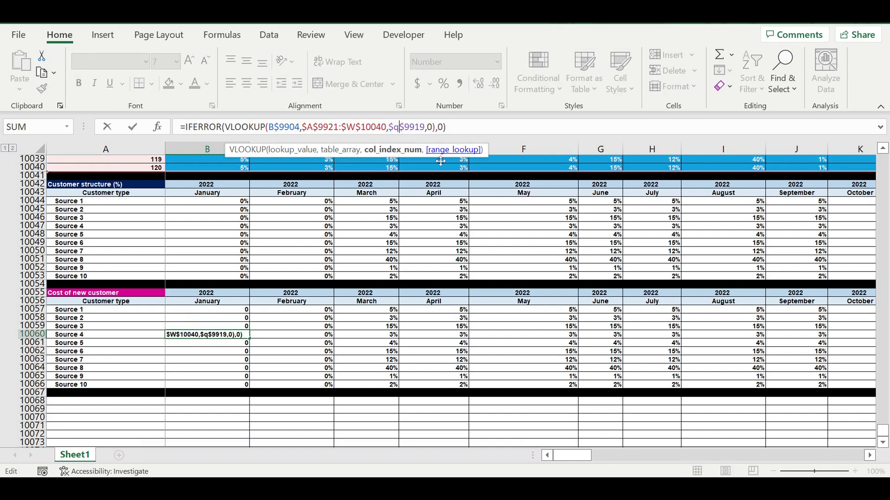
key("Return")
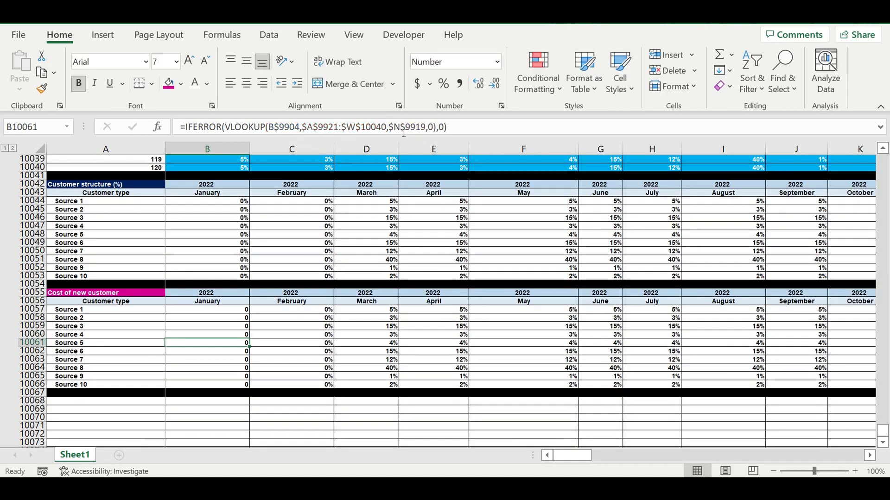
left_click(402, 128)
left_click_drag(400, 128, 395, 128)
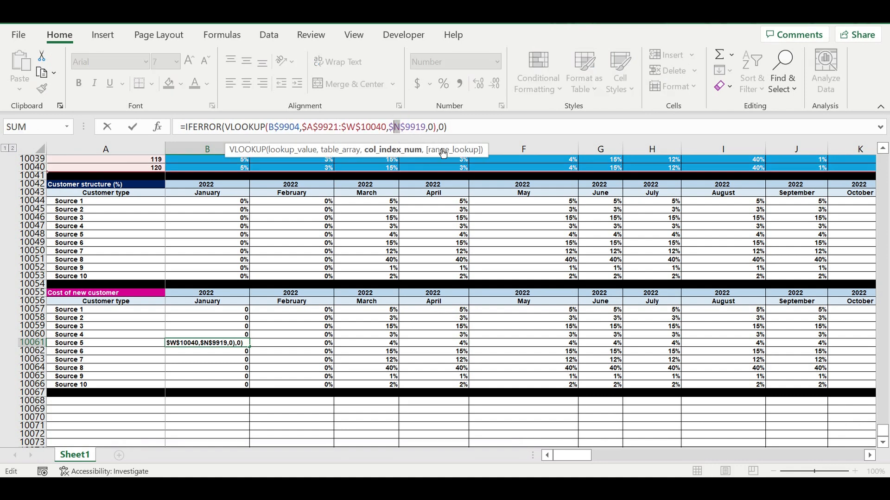
type("r")
key("Return")
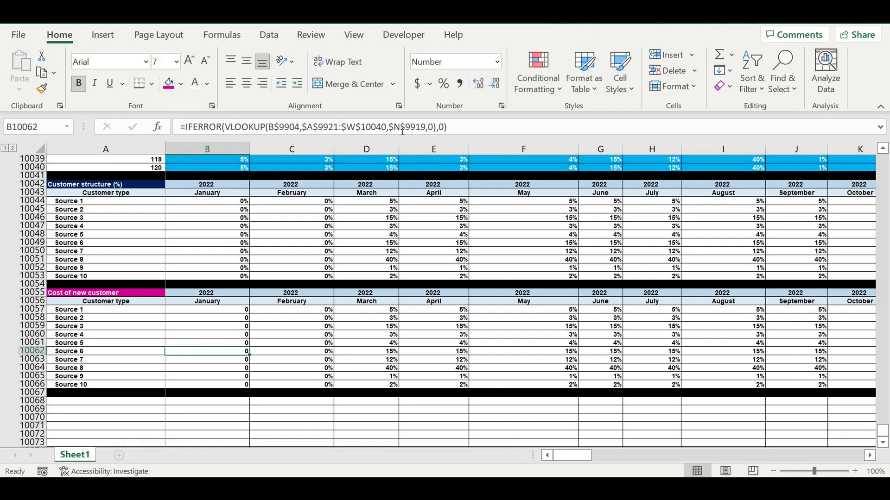
Step: Point the column index of the Source 6 cost formula (B10062) to $S$9919 and of Source 7 (B10063) to $T$9919
left_click_drag(402, 128, 395, 127)
type("s")
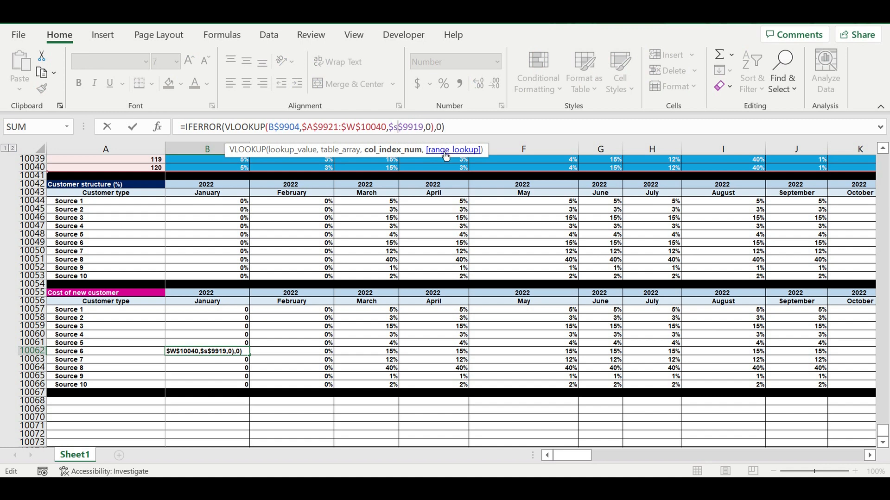
key("Return")
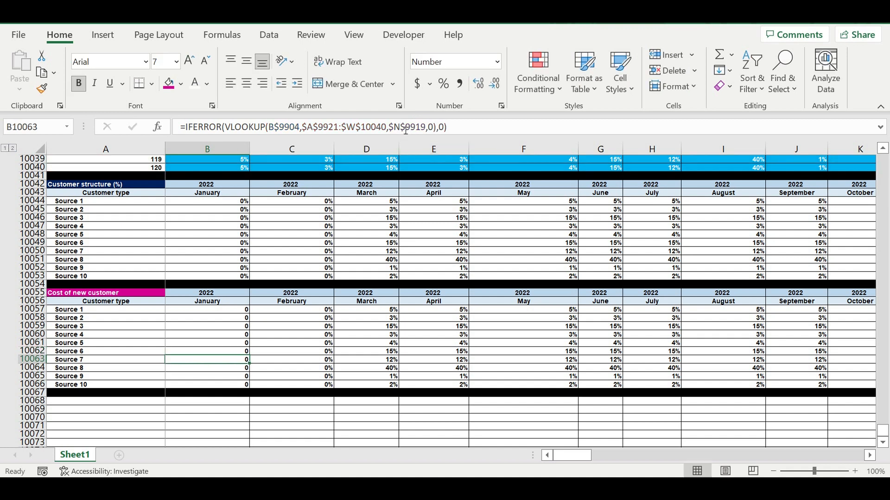
left_click_drag(395, 127, 400, 129)
type("t")
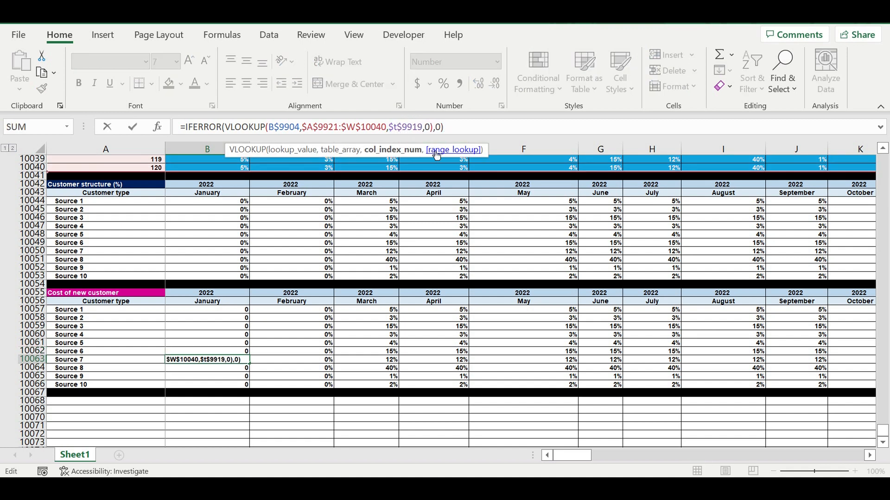
key("Return")
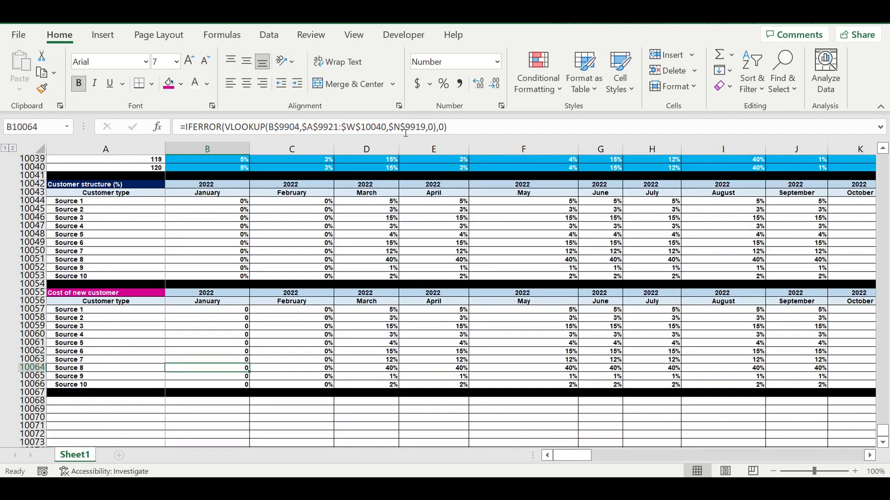
Step: Replace the column index reference with $U$9919 in the Source 8 cost formula (B10064) and $V$9919 in Source 9 (B10065)
left_click_drag(394, 127, 400, 129)
type("u")
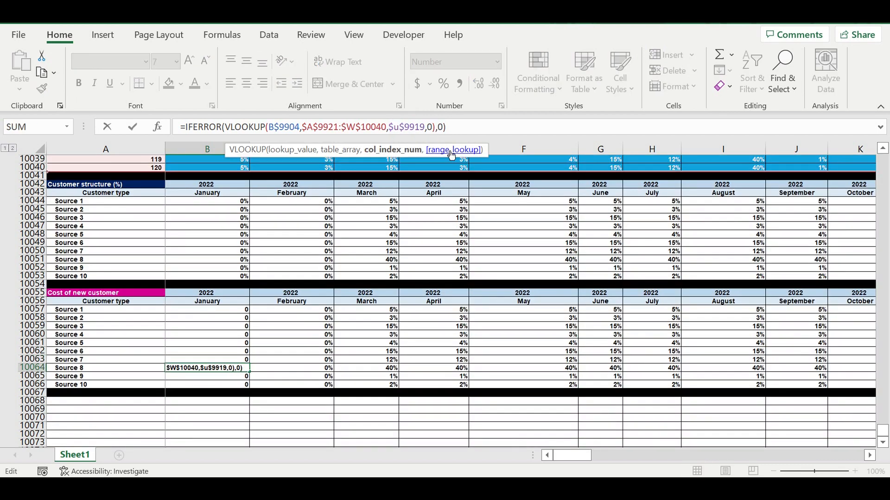
key("Return")
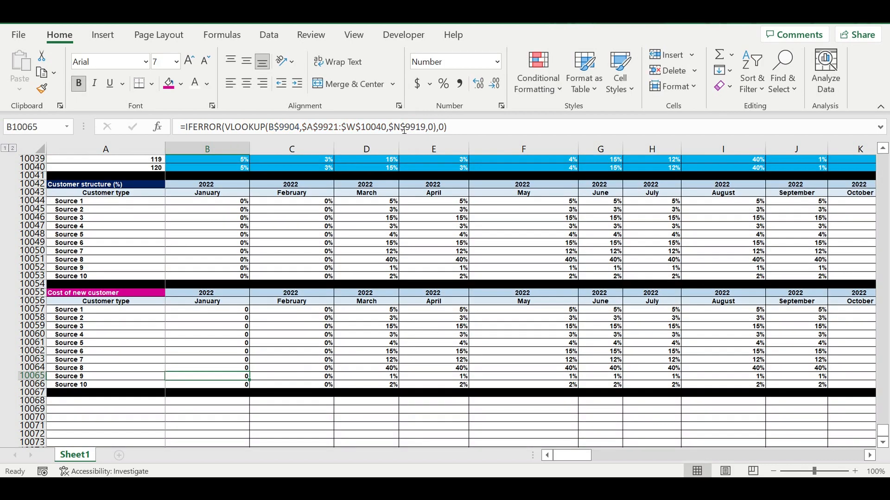
left_click_drag(394, 128, 401, 130)
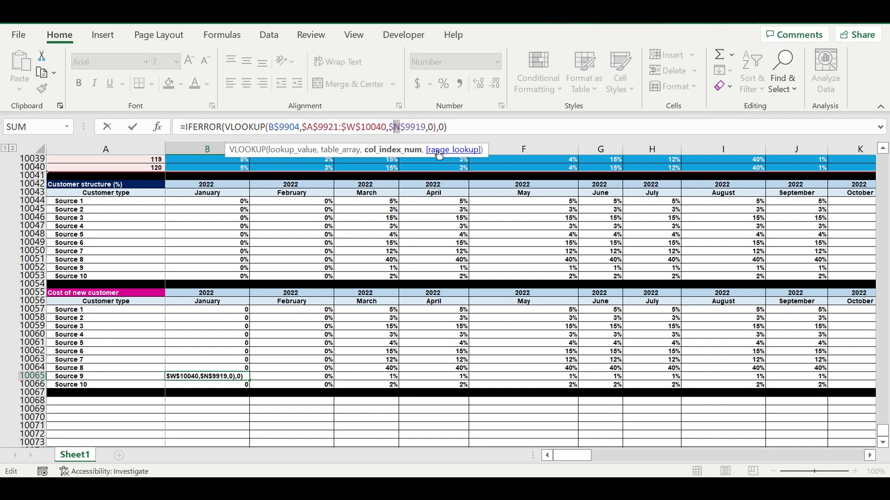
type("v")
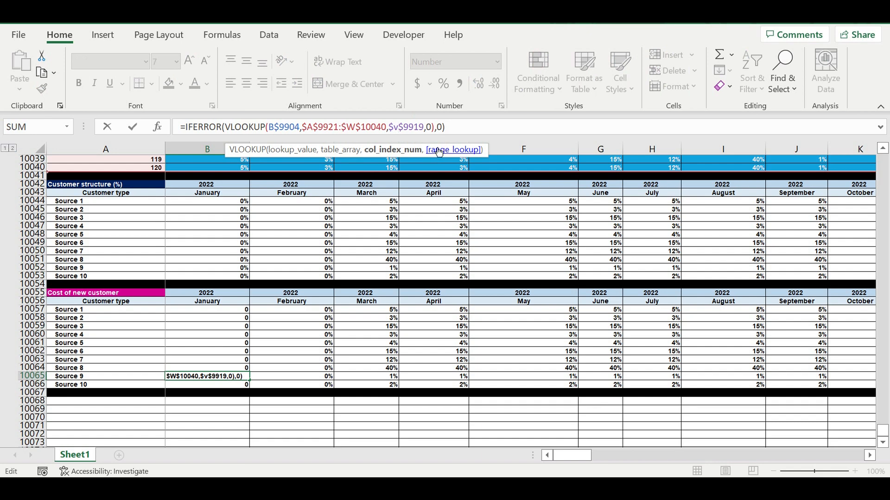
key("Return")
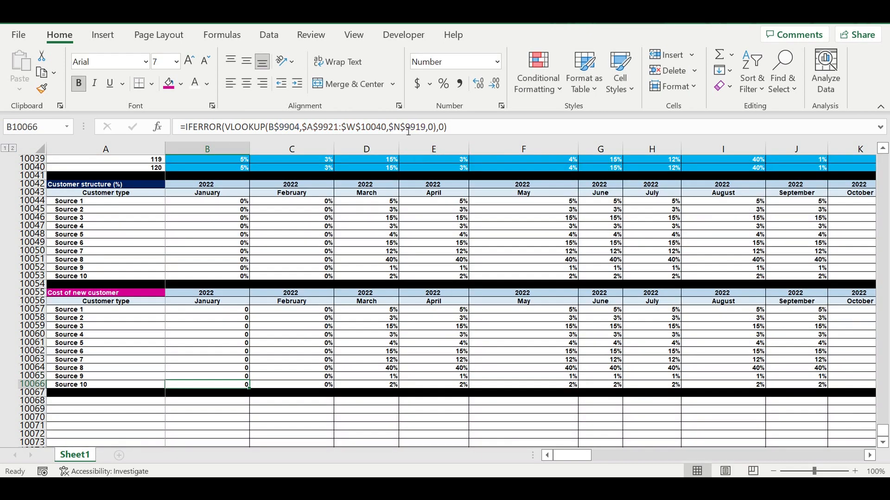
Step: Change the column index reference in the Source 10 cost formula (B10066) to $W$9919
left_click_drag(401, 127, 393, 127)
type("w")
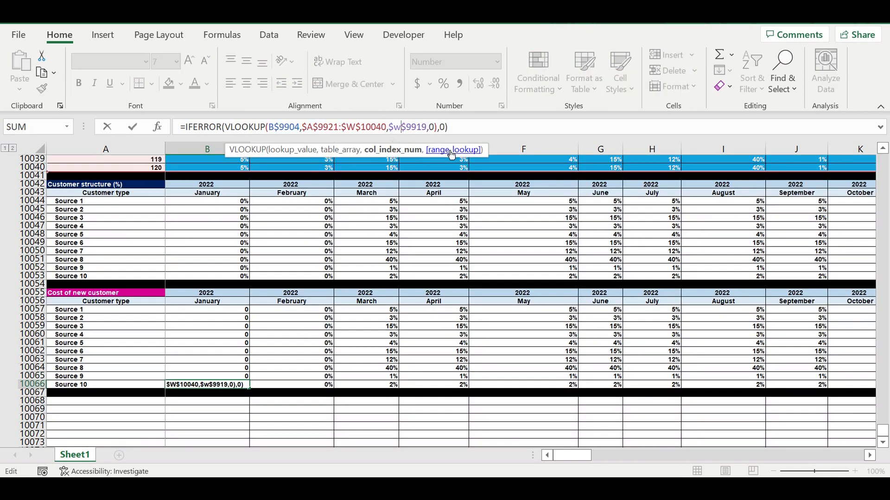
left_click(458, 187)
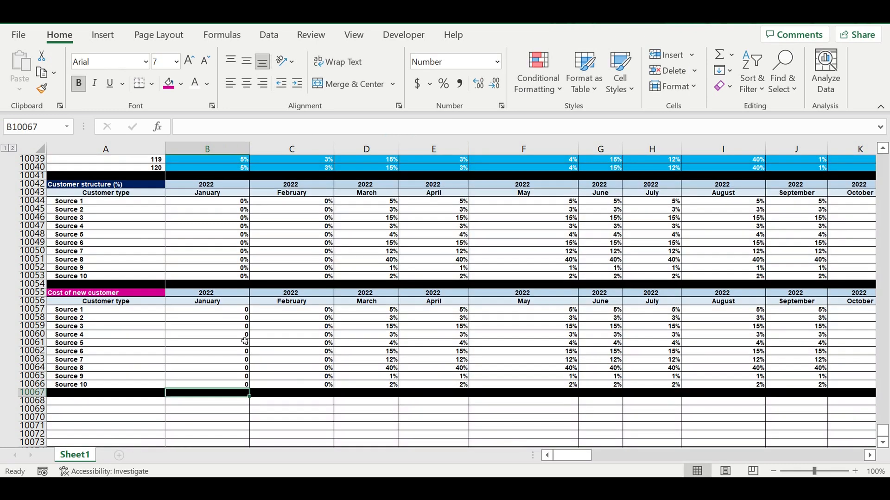
Step: Check the Source 10 cost formula's references against the time line row and the Source 10 column of the lookup table
left_click(242, 387)
left_click(298, 130)
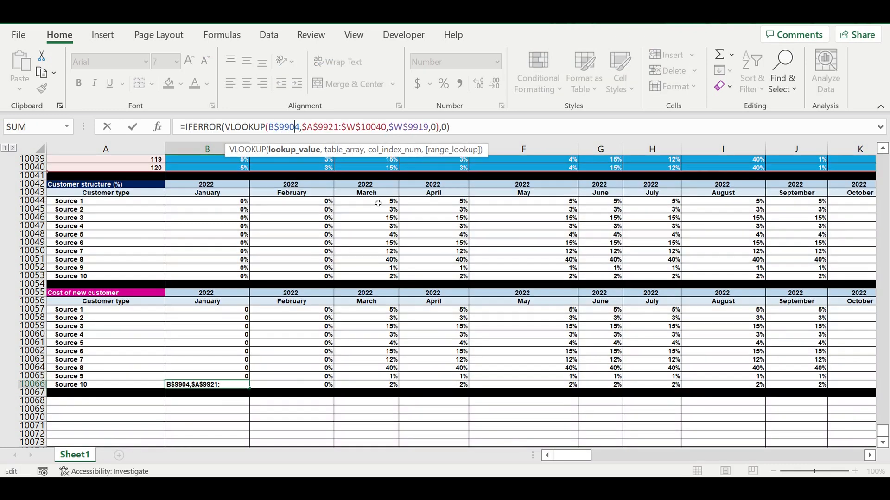
scroll(427, 236, "up", 20)
scroll(427, 235, "up", 20)
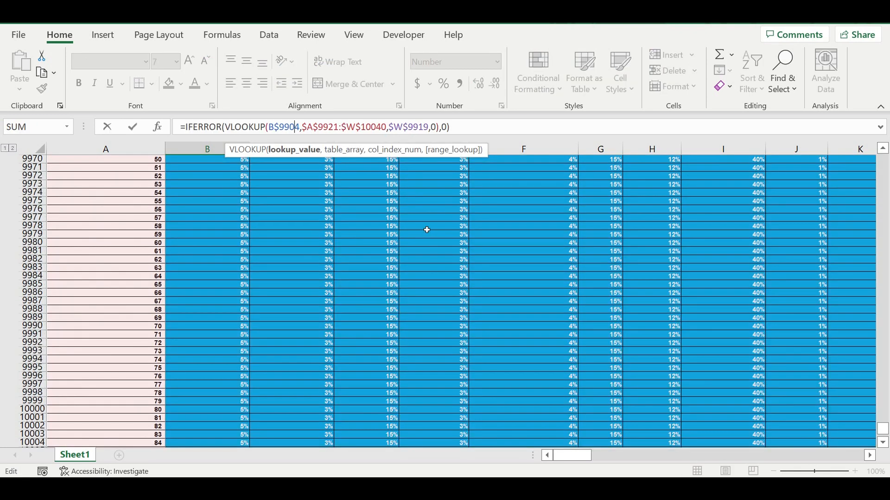
left_click_drag(575, 456, 614, 461)
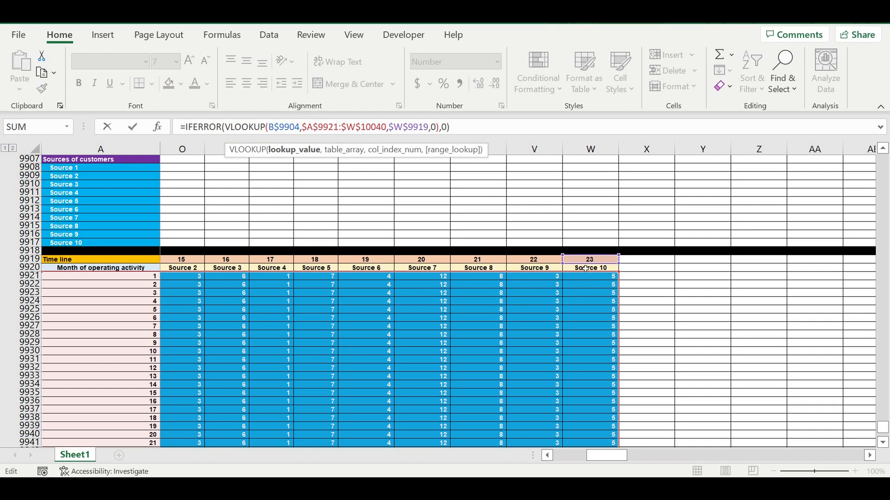
key("Return")
Step: Fill the Source 1 to Source 10 cost formulas from January 2022 across to December 2031 (B10057:DQ10066)
scroll(434, 327, "down", 4)
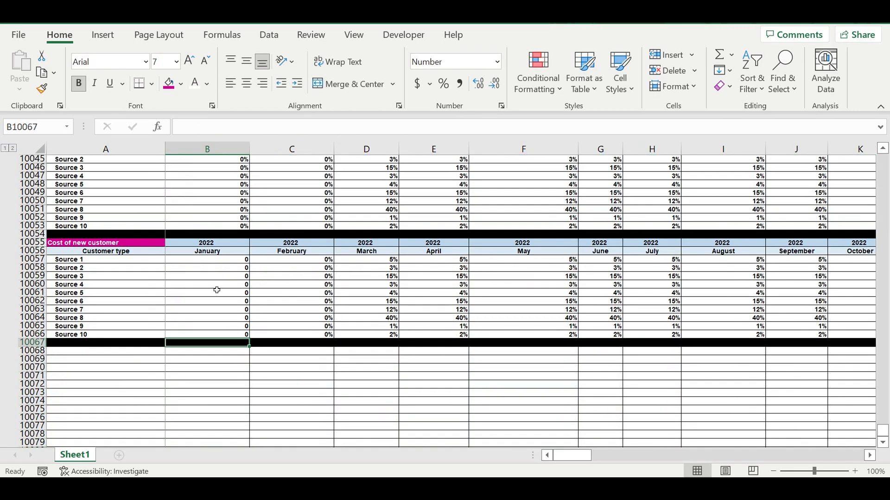
left_click(227, 261)
left_click_drag(249, 263, 786, 279)
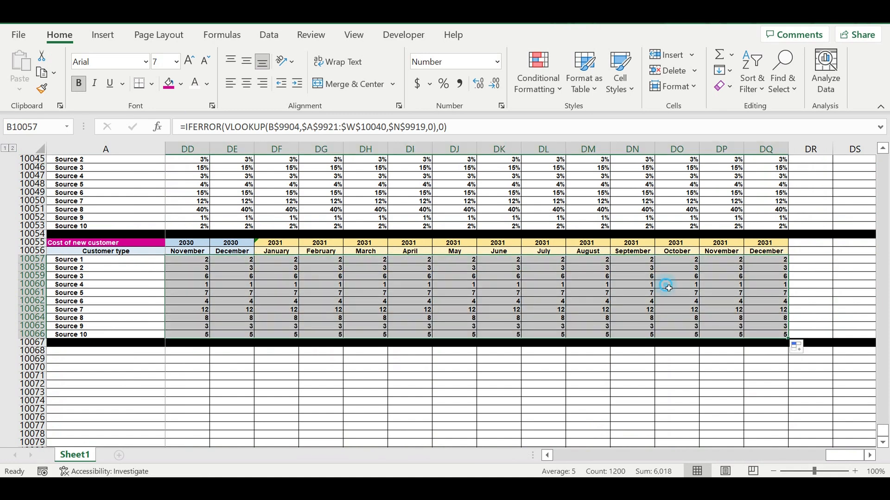
left_click(669, 285)
left_click_drag(844, 456, 764, 459)
left_click_drag(669, 458, 501, 449)
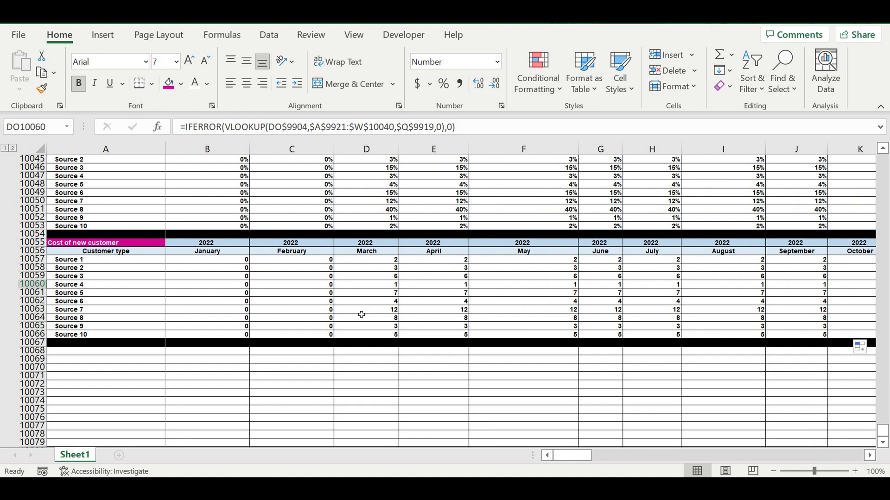
Step: Indent the Marketing labels Operating activity start (0-1-2) and Total amount of new customers in A9904:A9905
scroll(361, 314, "up", 3)
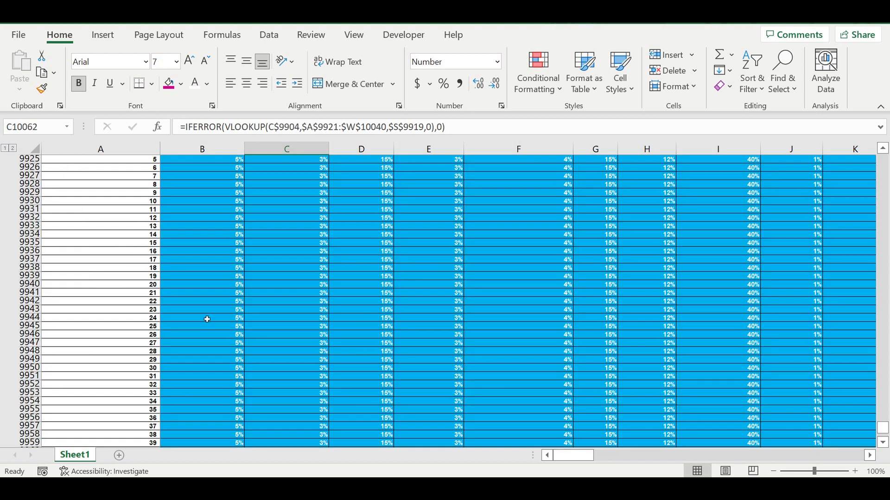
scroll(207, 320, "up", 10)
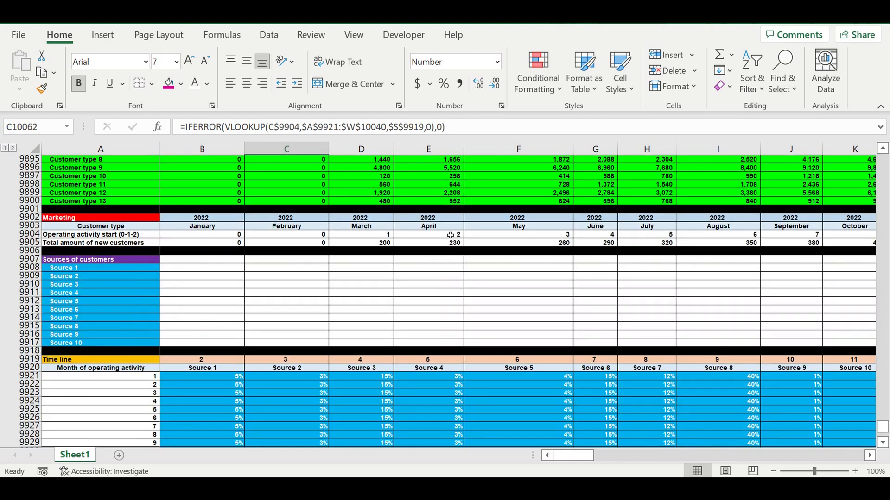
left_click(29, 243)
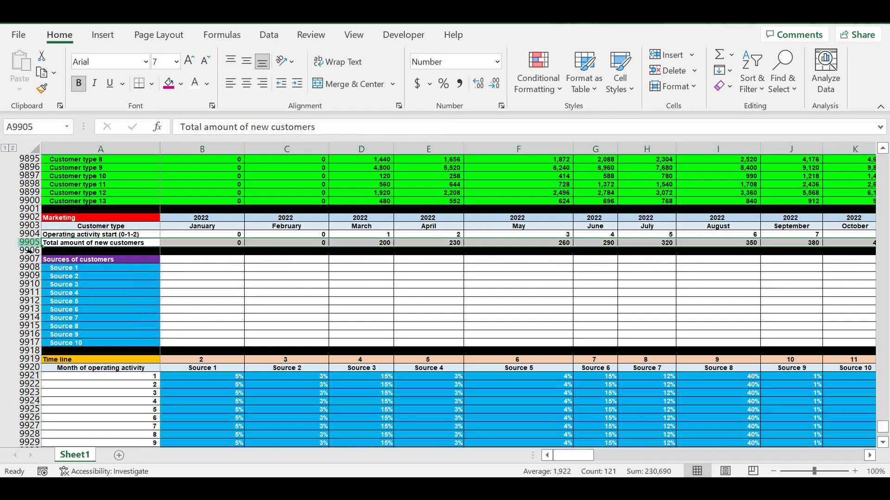
left_click_drag(90, 235, 92, 243)
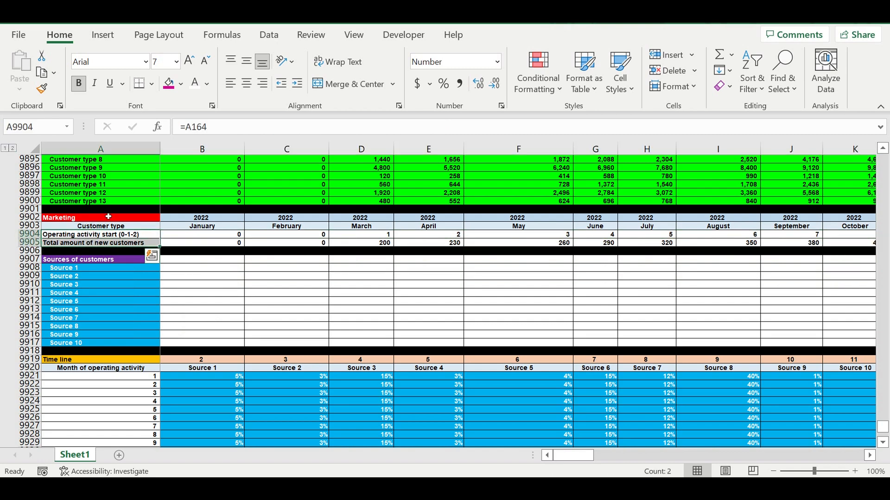
left_click(297, 83)
left_click(267, 284)
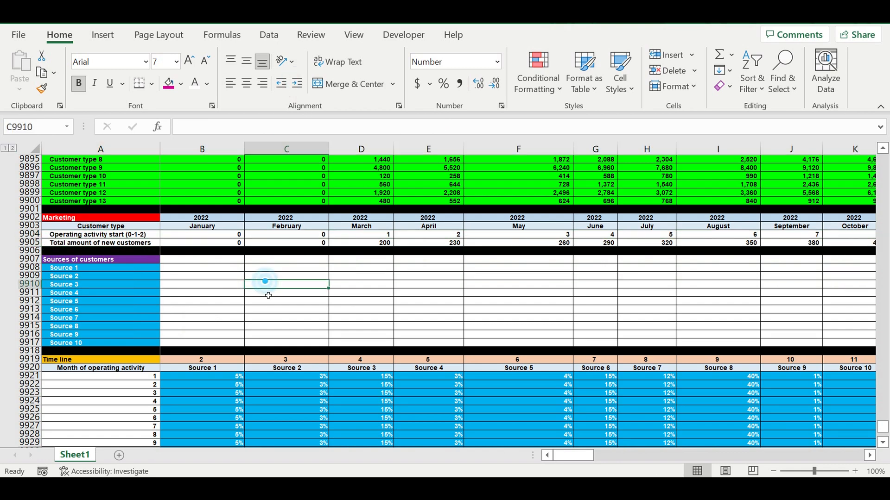
Step: Copy the whole Cost of new customer block with its black divider row (rows 10055:10067) to the empty rows starting at A10068
scroll(267, 296, "down", 11)
scroll(269, 318, "down", 20)
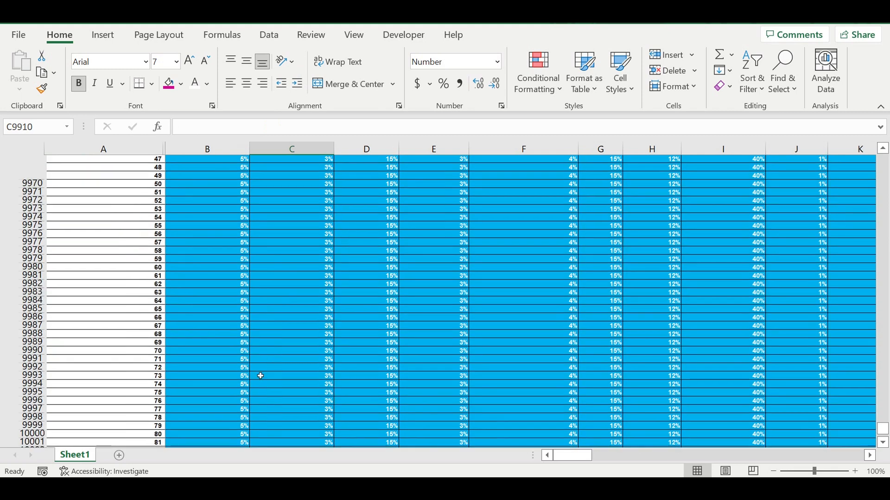
scroll(262, 357, "down", 9)
scroll(64, 214, "up", 3)
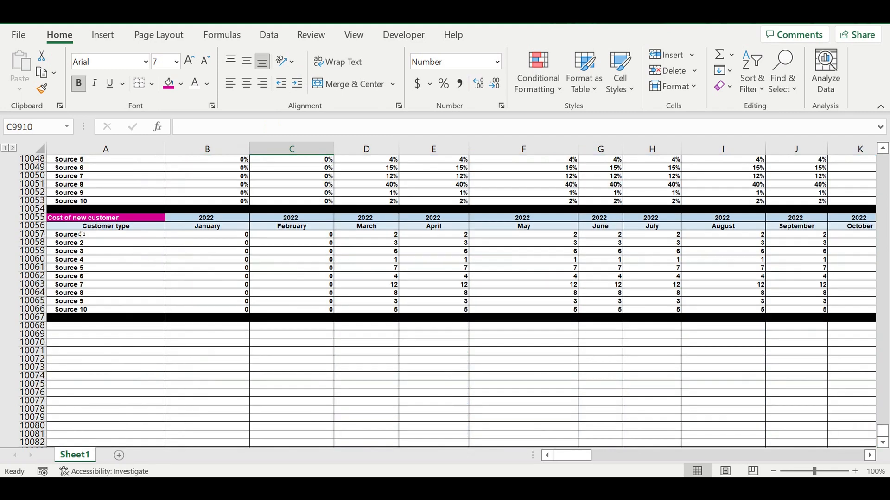
left_click_drag(39, 218, 50, 319)
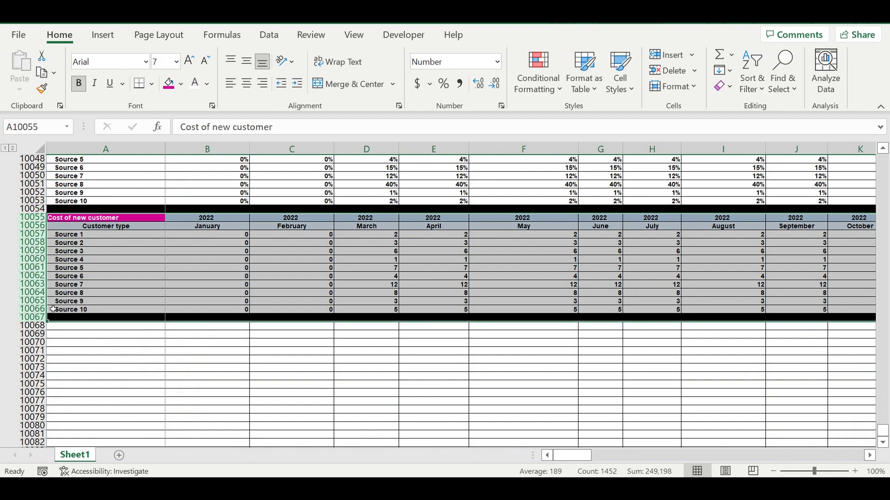
key("ctrl+c")
left_click(76, 329)
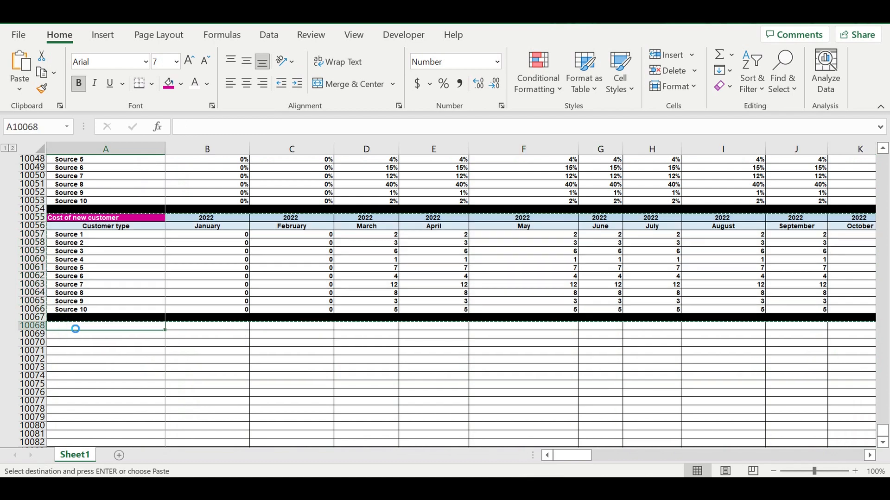
key("ctrl+v")
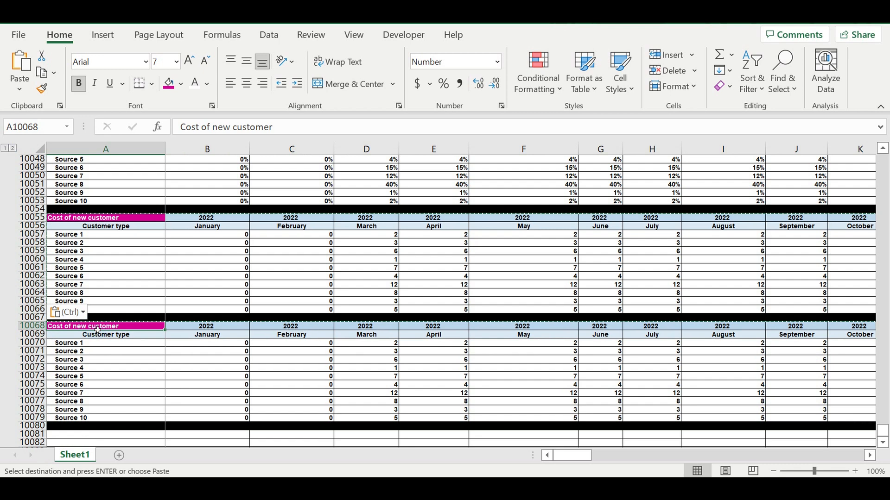
Step: Retitle the copied block in A10068 as Customers by sources and fill that heading cell with dark orange
type("Cus")
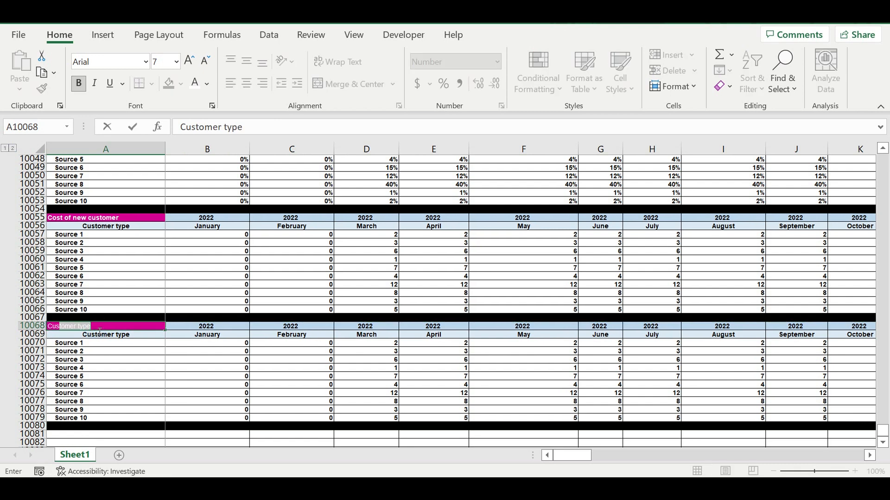
type("tomers by sources")
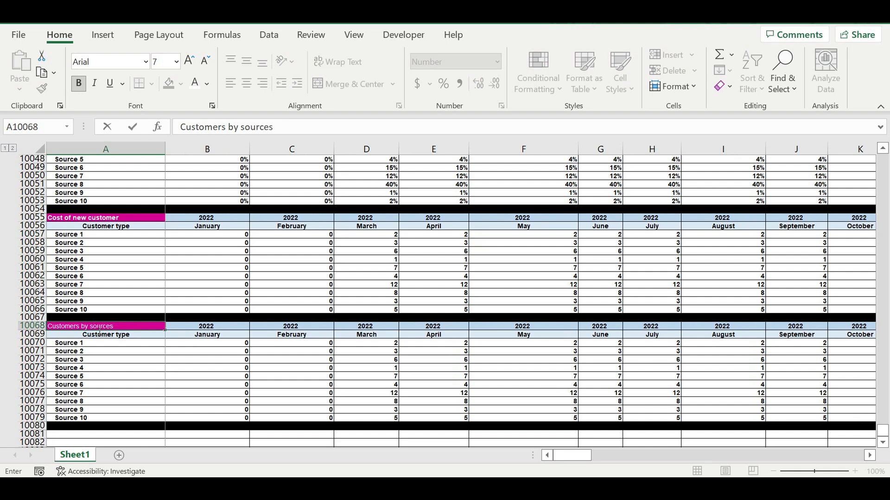
key("Return")
left_click(97, 328)
left_click(181, 83)
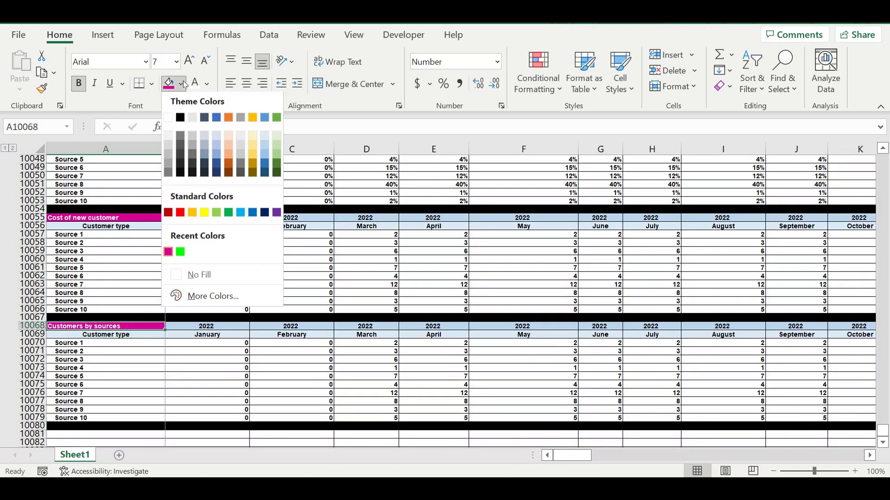
left_click(227, 163)
left_click(189, 360)
left_click(115, 361)
Step: Start the Source 1 January 2022 formula in B10070 with the row-locked total amount of new customers, =B$9905*
left_click(208, 345)
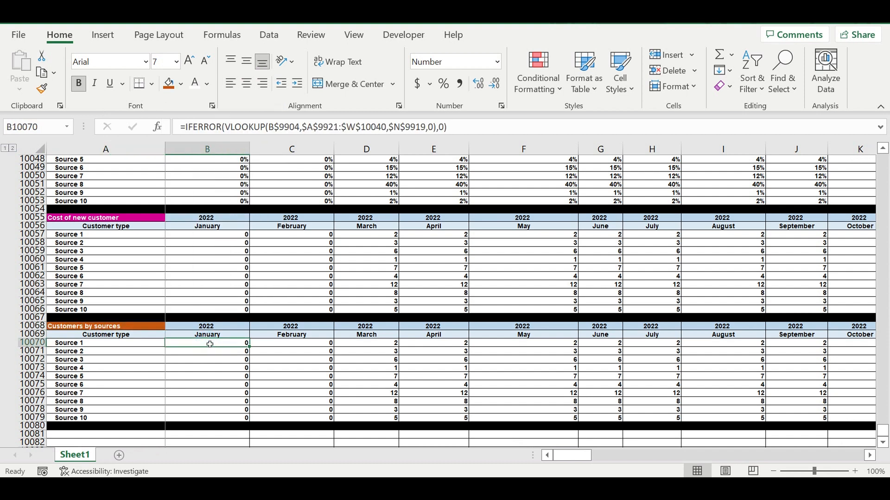
type("=")
scroll(254, 317, "up", 20)
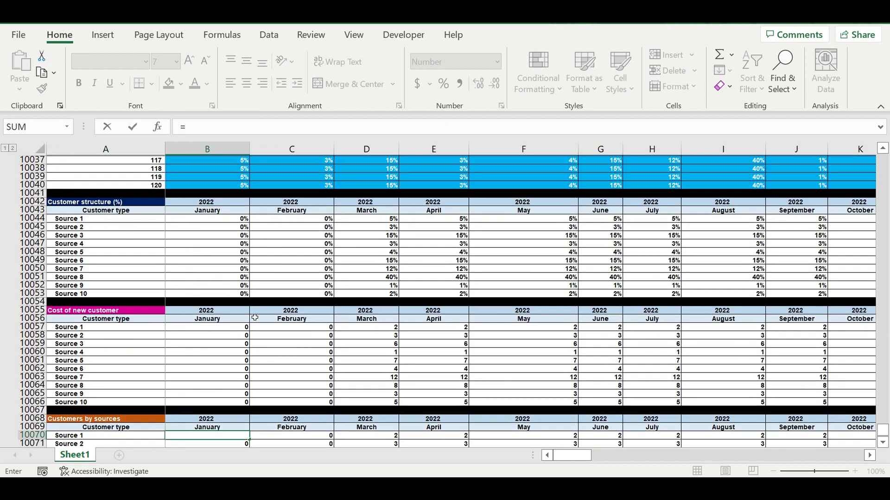
scroll(260, 291, "up", 19)
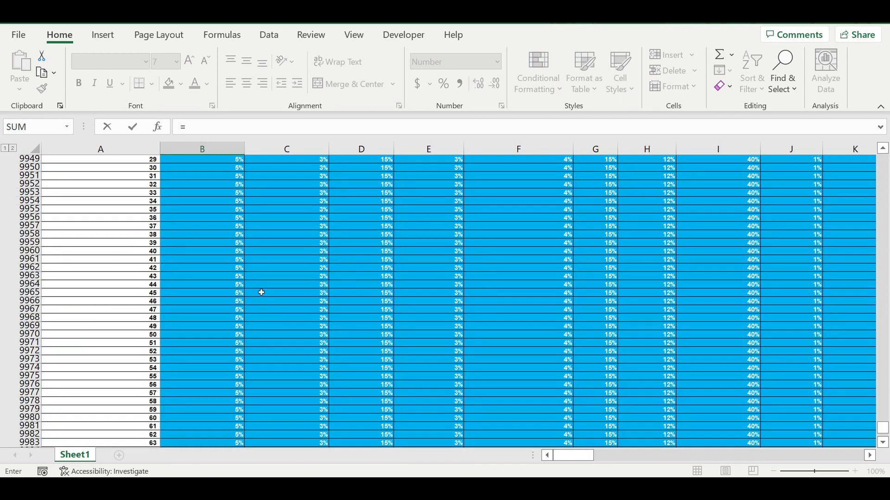
scroll(260, 290, "up", 3)
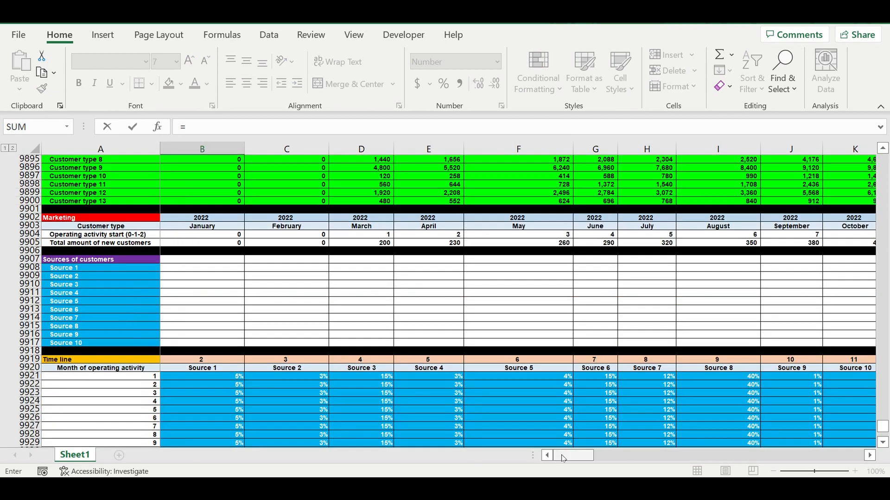
left_click(210, 245)
left_click(190, 128)
type("$9905")
left_click(232, 129)
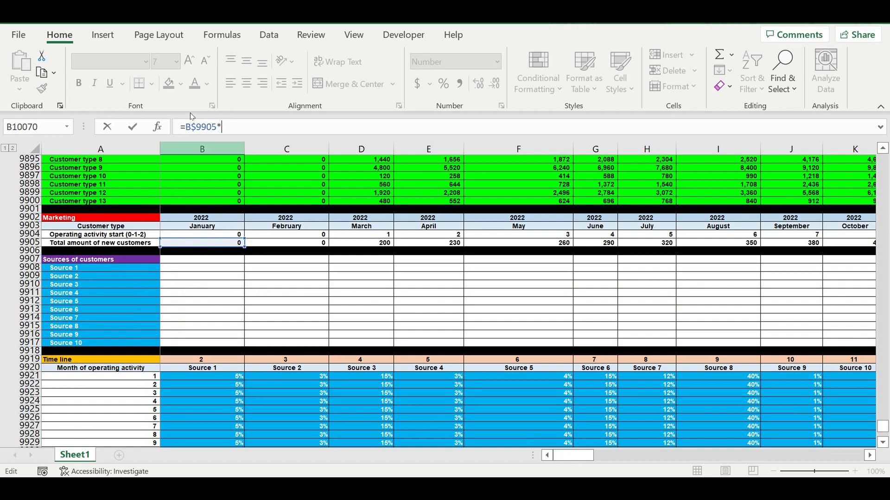
Step: Complete the B10070 formula as =B$9905*B10044, multiplying by Source 1's January share from the Customer structure (%) table
scroll(247, 320, "down", 20)
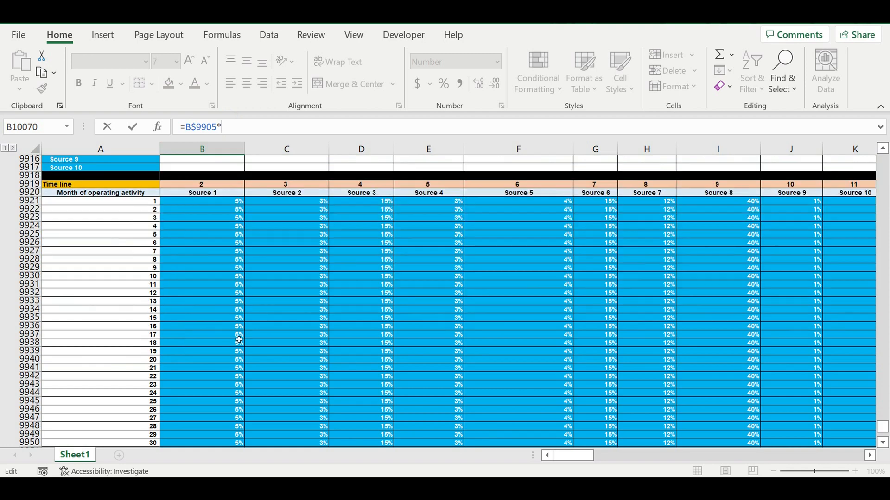
scroll(239, 343, "down", 20)
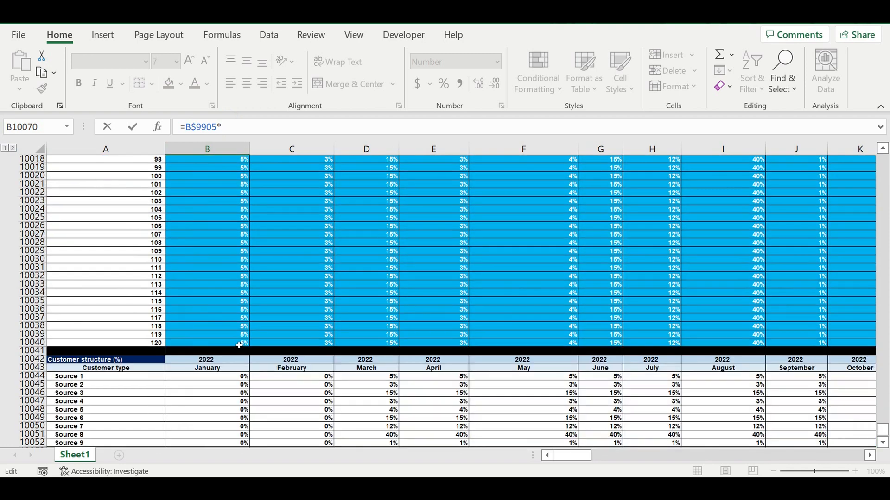
scroll(244, 341, "down", 1)
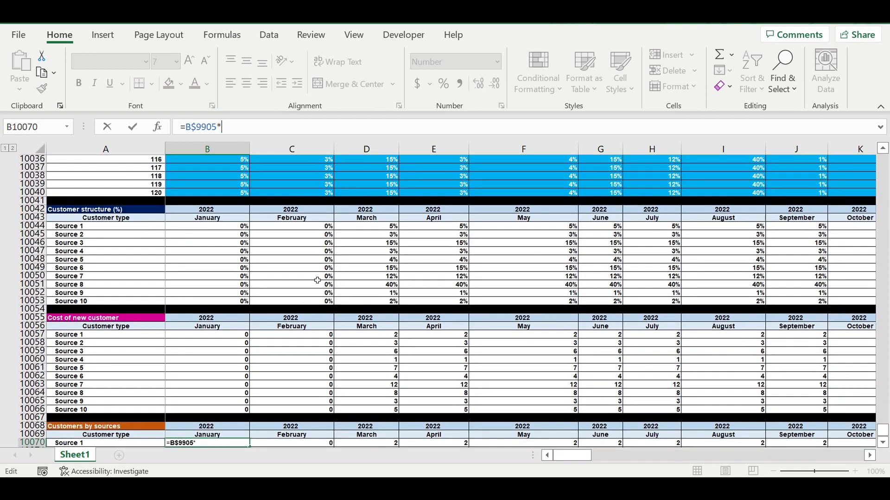
left_click(222, 231)
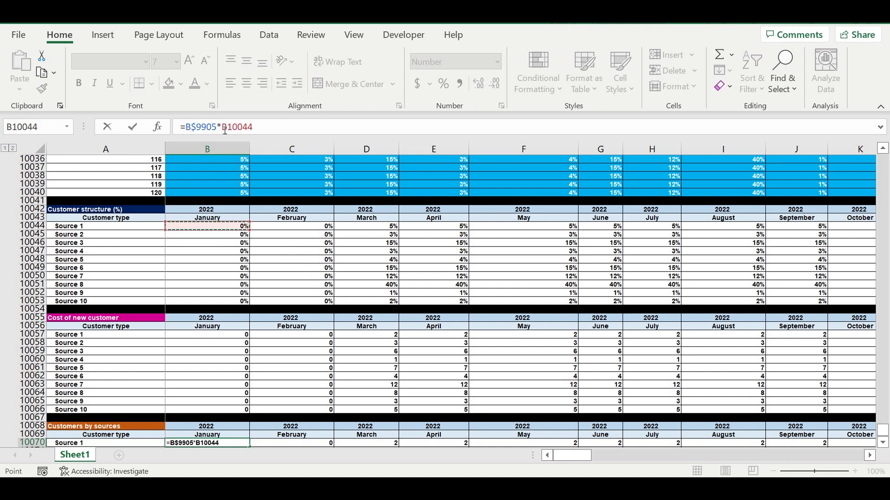
scroll(439, 270, "down", 1)
scroll(439, 270, "down", 2)
key("Return")
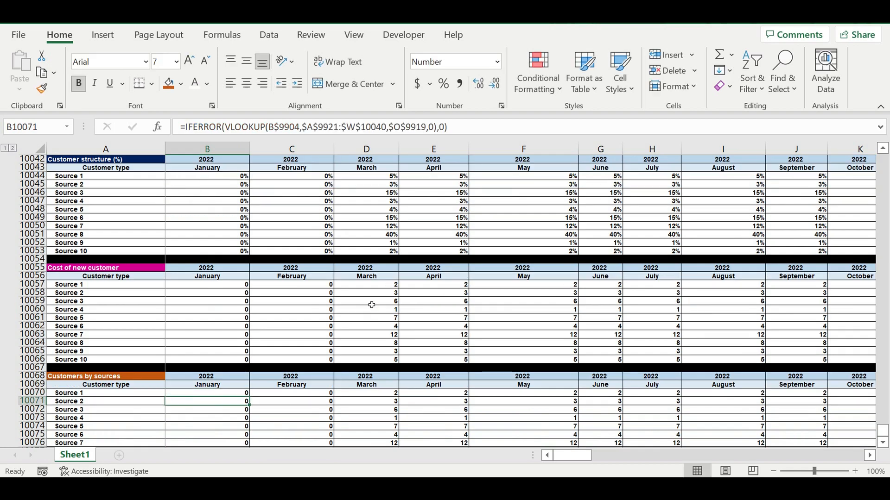
Step: Fill the B10070 formula down to Source 10 and across to December 2031 (B10070:DQ10079)
scroll(334, 326, "down", 4)
left_click(238, 294)
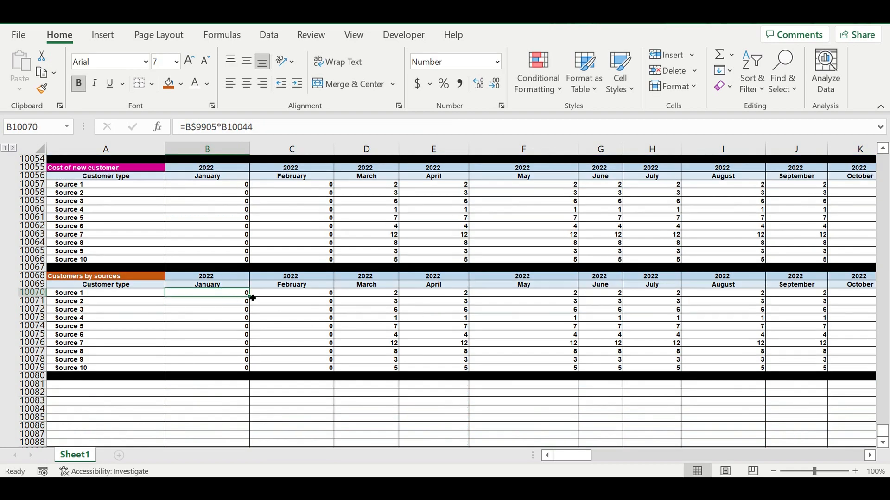
left_click_drag(253, 299, 788, 324)
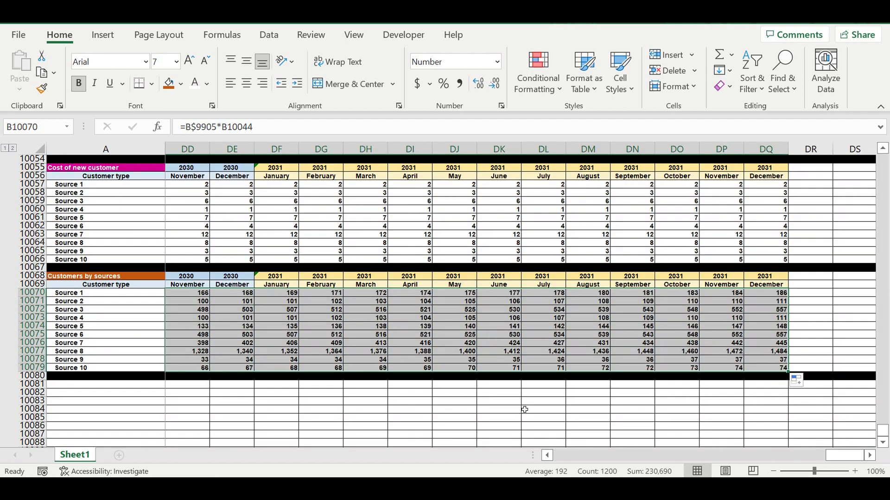
left_click(536, 412)
left_click_drag(834, 459, 562, 460)
left_click(103, 319)
left_click(82, 294)
left_click(73, 319)
Step: Copy the Customers by sources block (rows 10068:10080) to A10081 and retitle the copy Marketing expenses
left_click_drag(33, 276, 29, 374)
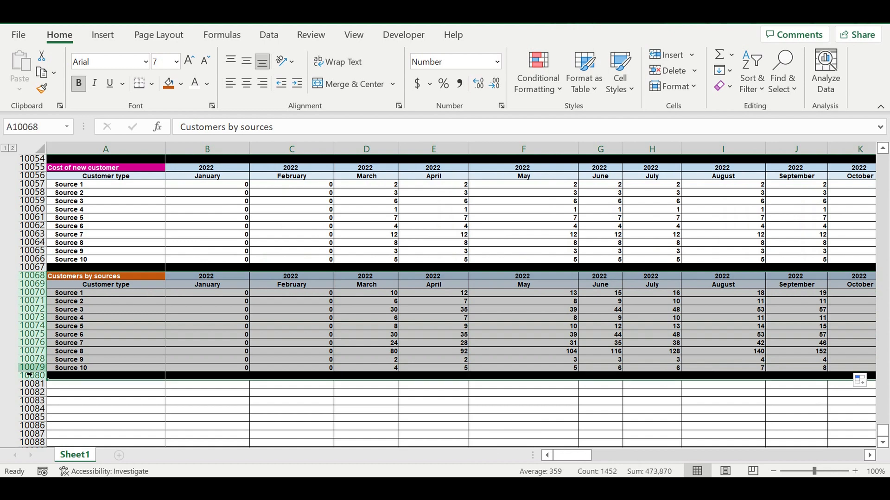
key("ctrl+c")
left_click(63, 382)
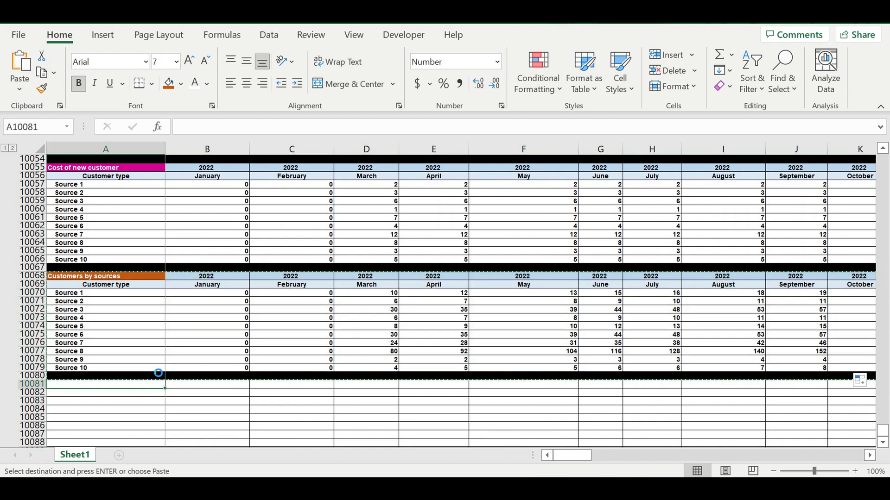
key("ctrl+v")
scroll(145, 338, "down", 4)
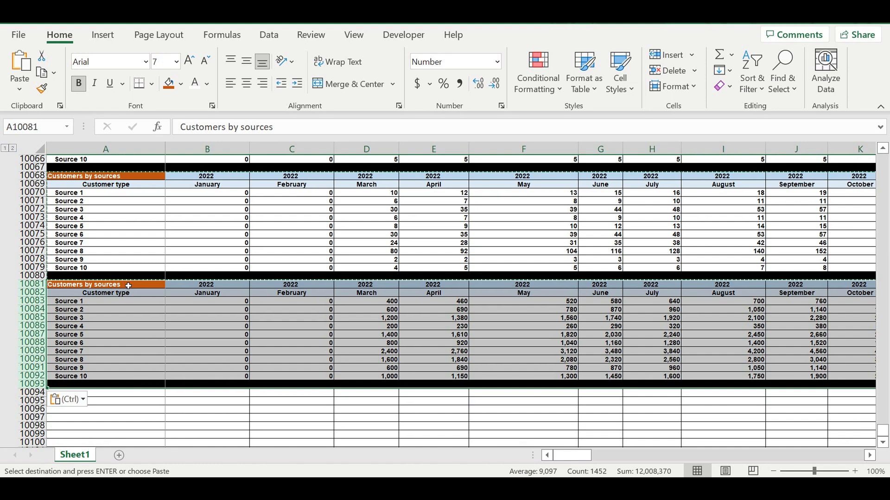
left_click(128, 285)
type("Marketing expenses")
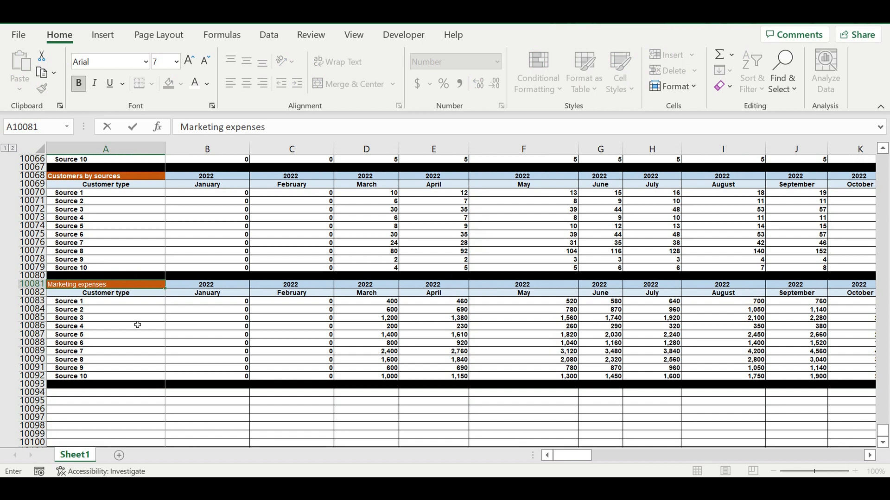
left_click(116, 343)
Step: Fill the Marketing expenses heading cell (A10081) with the standard dark red
left_click(113, 285)
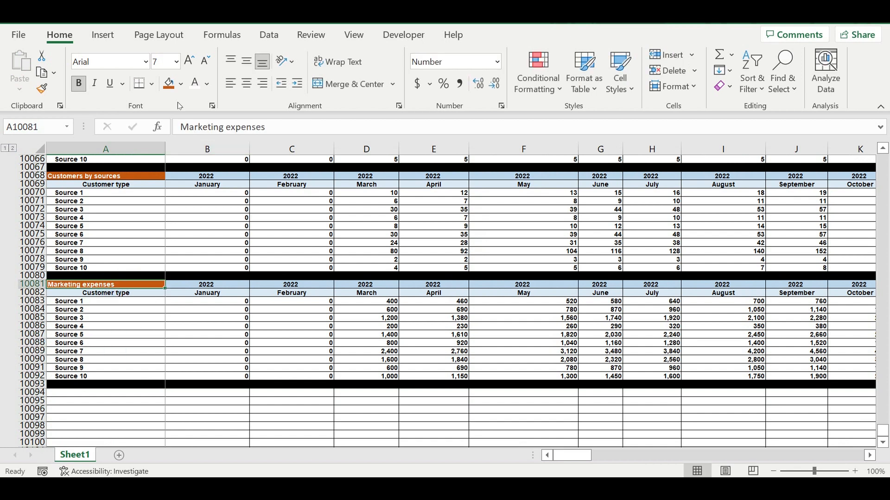
left_click(181, 83)
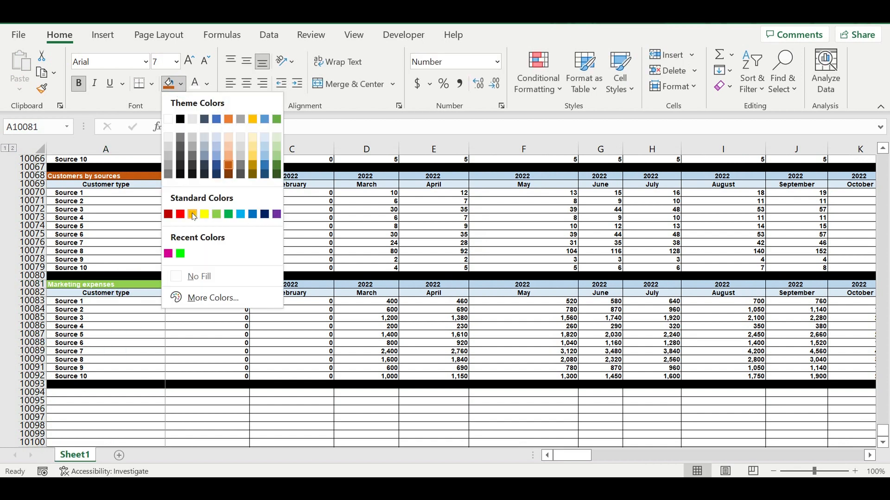
left_click(167, 214)
Step: Give the Marketing expenses heading cell (A10081) a blue fill from the standard palette of additional colors
left_click(181, 84)
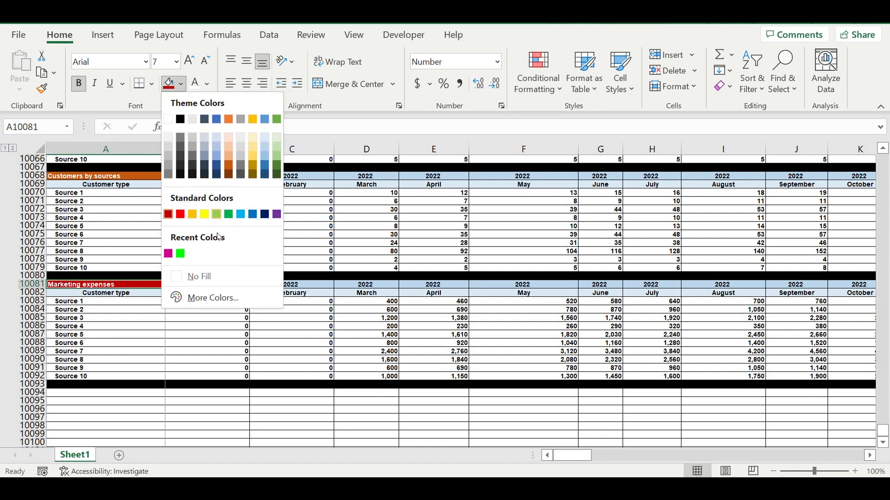
left_click(208, 297)
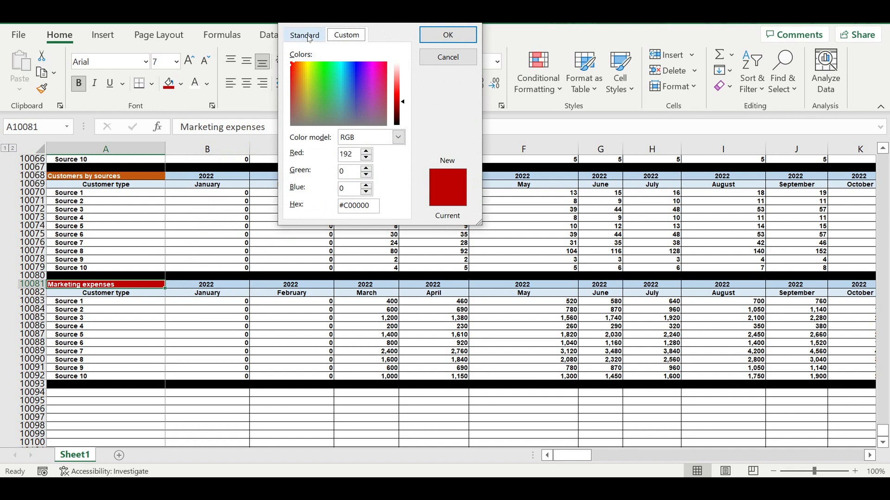
left_click(306, 35)
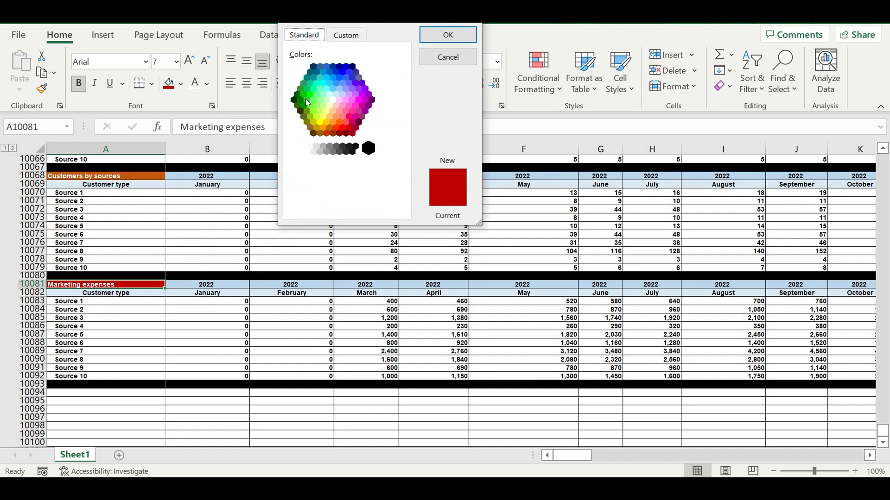
left_click(349, 74)
left_click(433, 37)
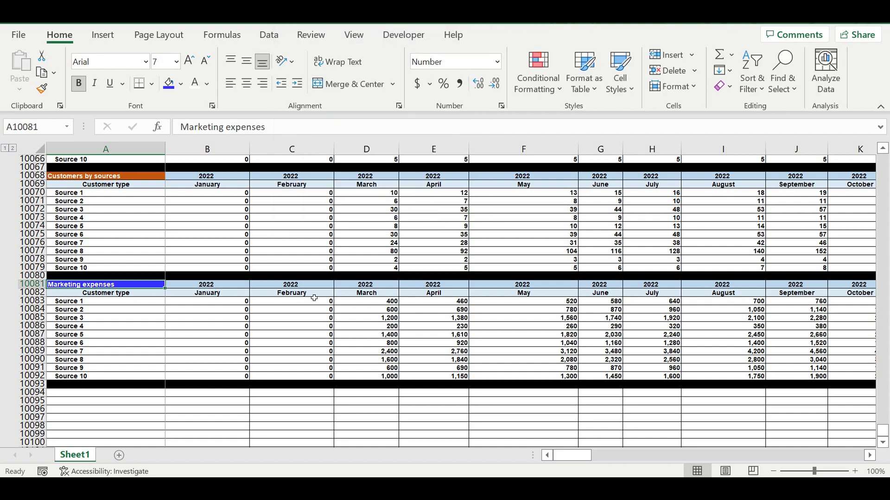
left_click(287, 294)
Step: Insert two rows below Source 10 in the Sources of customers list, at rows 9918:9919
left_click(233, 301)
scroll(242, 304, "up", 15)
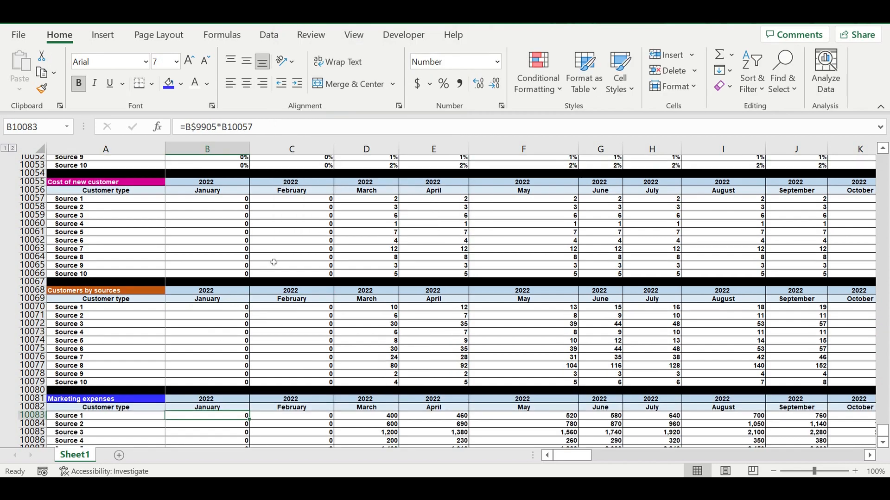
scroll(268, 261, "up", 20)
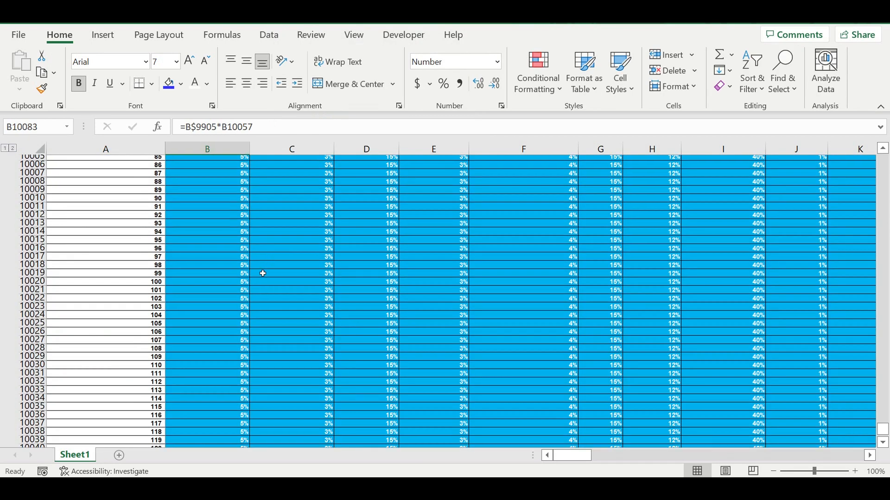
scroll(243, 275, "up", 2)
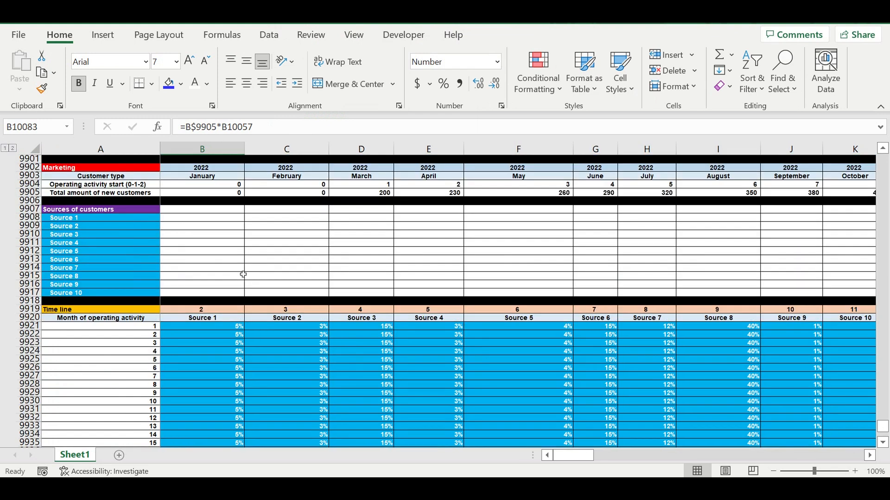
left_click_drag(29, 301, 35, 308)
right_click(31, 307)
left_click(71, 171)
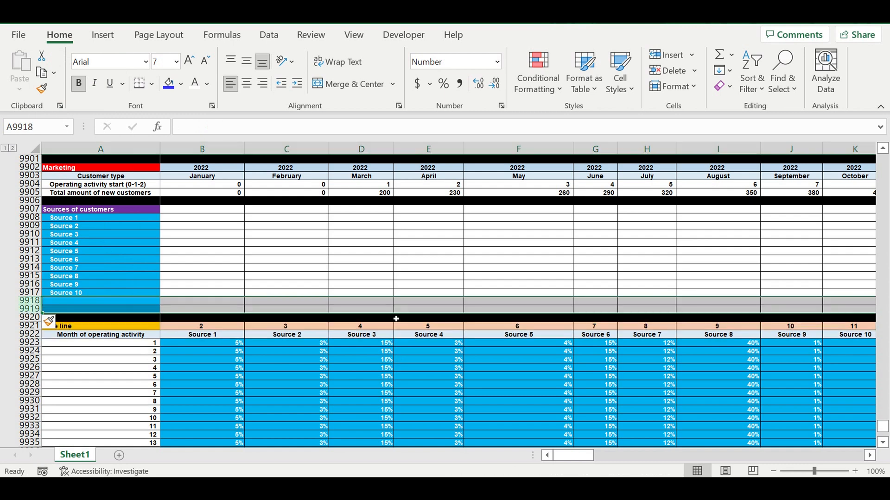
left_click(574, 455)
left_click(574, 455)
left_click(130, 243)
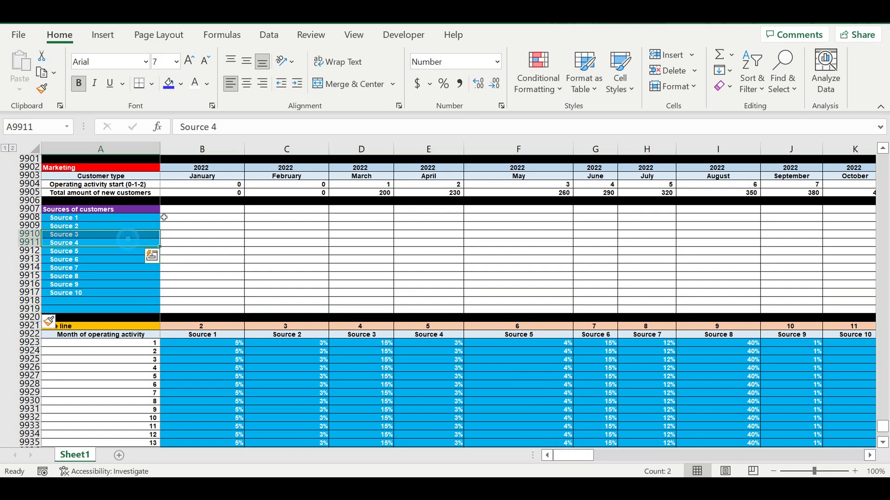
Step: Insert a row above Source 1 at row 9908 and copy the blank cell B9908 over A9908
left_click(32, 219)
right_click(34, 223)
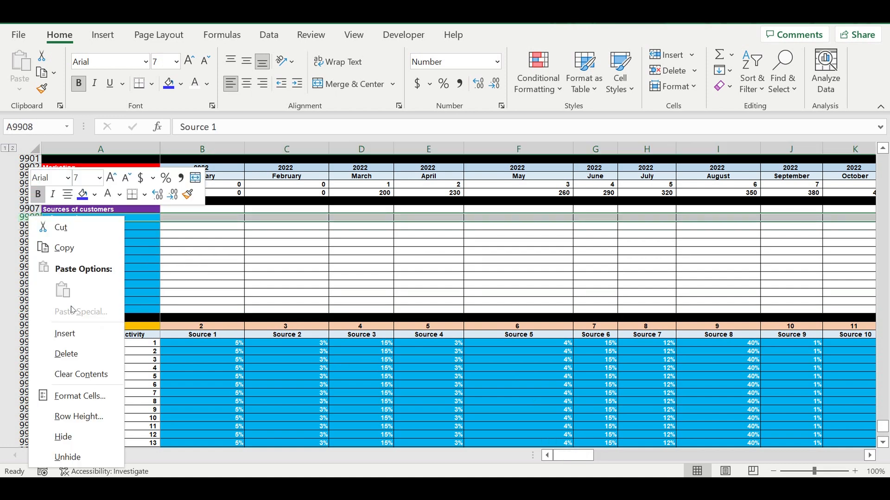
left_click(64, 332)
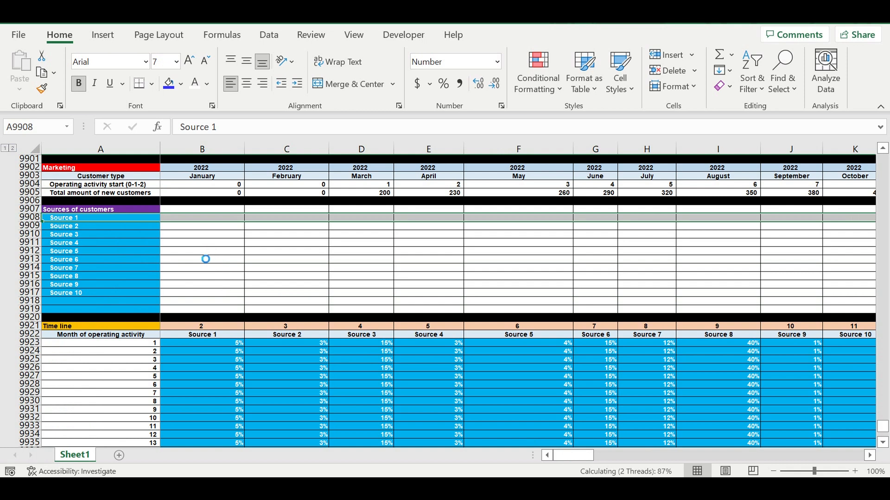
left_click(200, 253)
left_click(207, 218)
left_click_drag(245, 226, 105, 220)
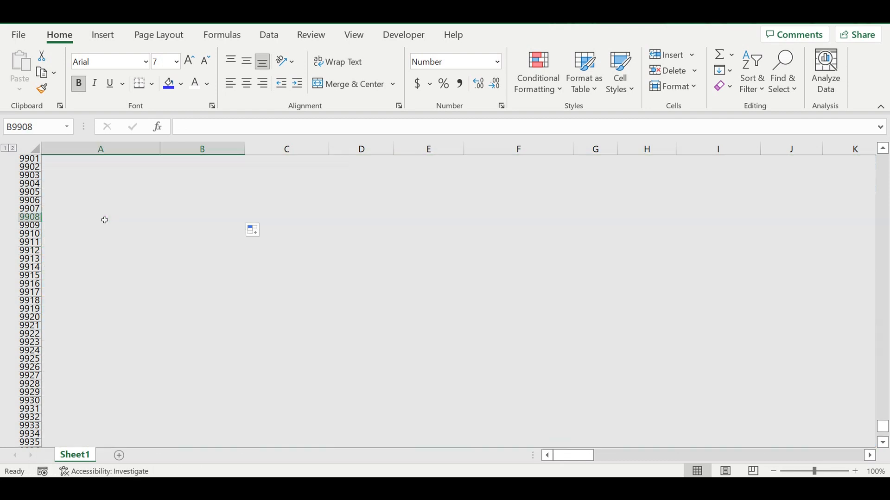
Step: Enter the header Source in A9908, center it and give it the lightest blue theme fill
left_click(105, 220)
type("S")
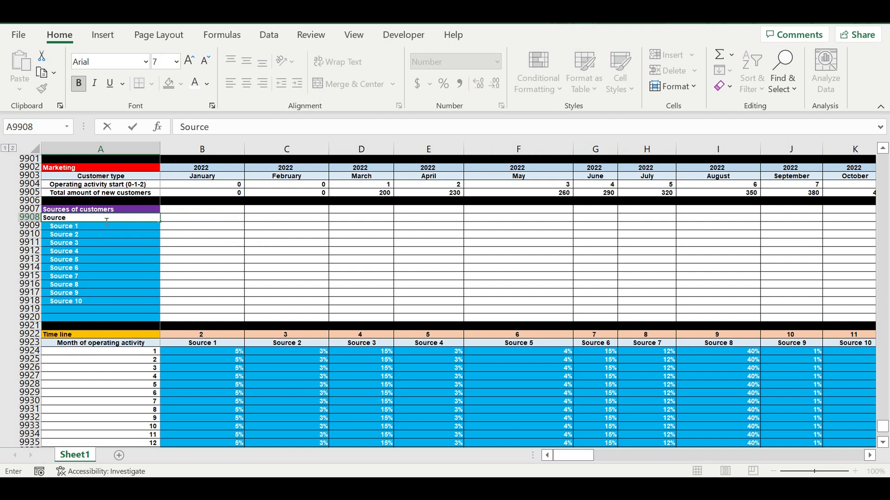
type("ource")
key("Return")
left_click(107, 219)
left_click(246, 82)
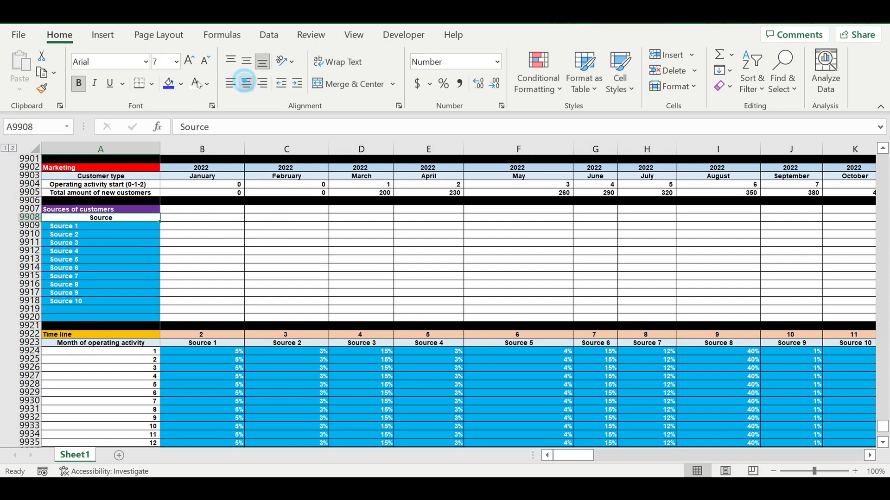
left_click(181, 83)
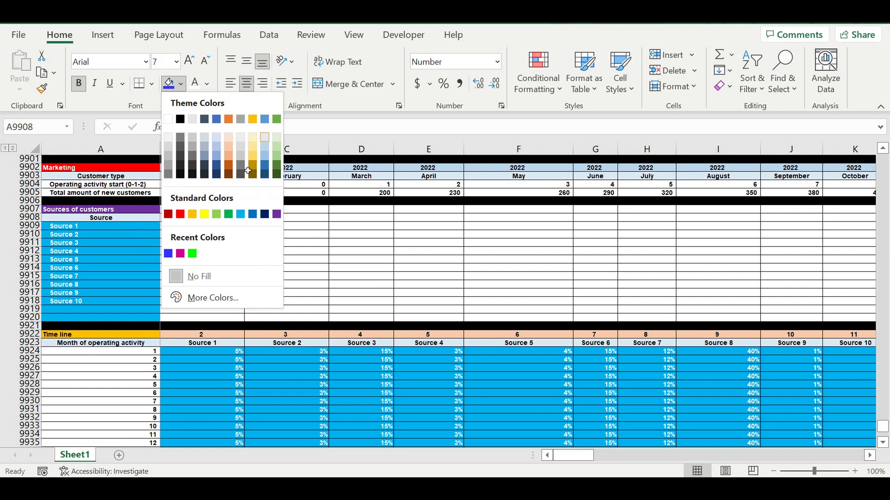
left_click(265, 137)
left_click(202, 242)
Step: Enter the header Coeff in B9908, center it and give it the lightest blue theme fill
left_click(188, 216)
type("Co")
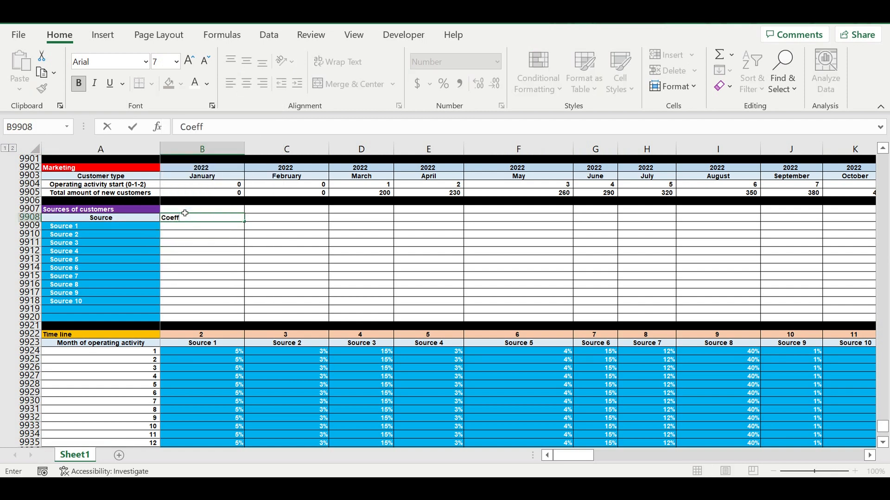
type("eff")
key("Return")
left_click(207, 219)
left_click(246, 83)
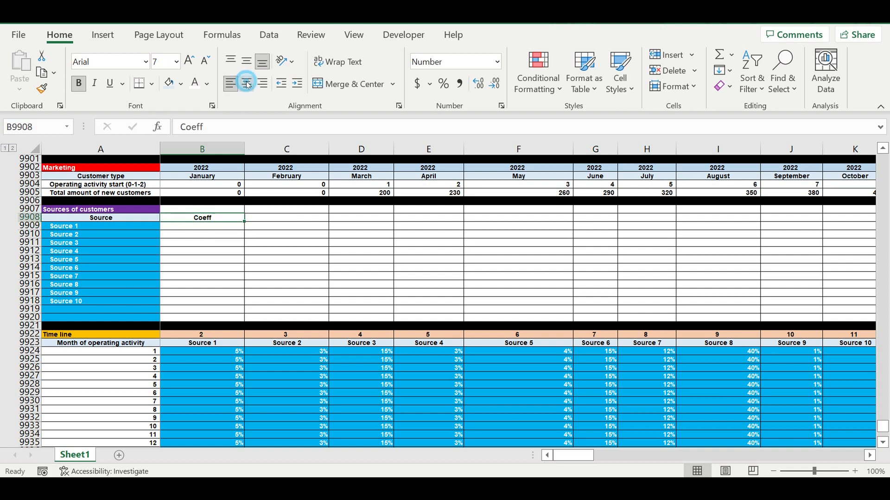
left_click(180, 83)
left_click(265, 140)
Step: Set Source 1's coefficient (B9909) to 100% in percentage format with the standard light blue fill, and copy it down to Source 10
left_click(204, 226)
type("1")
left_click_drag(280, 258, 280, 251)
left_click(237, 229)
left_click(418, 84)
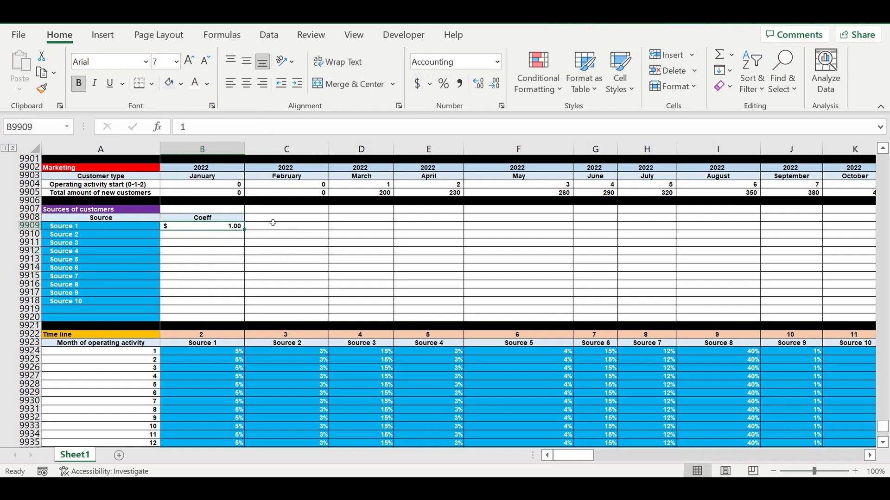
left_click(443, 83)
left_click(182, 83)
left_click(239, 213)
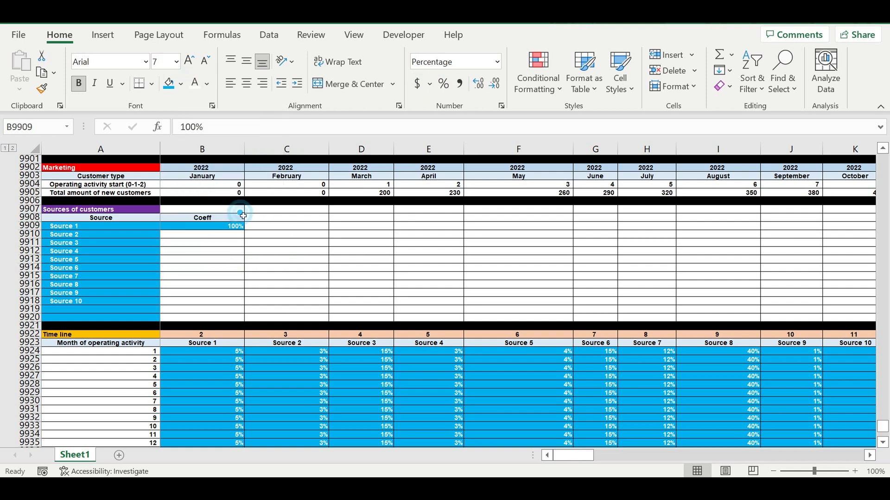
left_click_drag(250, 234, 229, 307)
Step: Fill the empty separator row 9919 below Source 10 with black
left_click(30, 309)
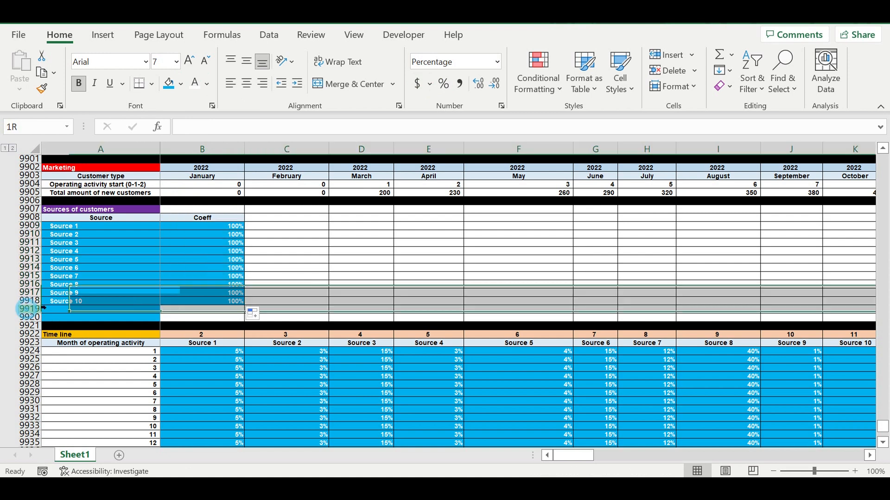
left_click(183, 85)
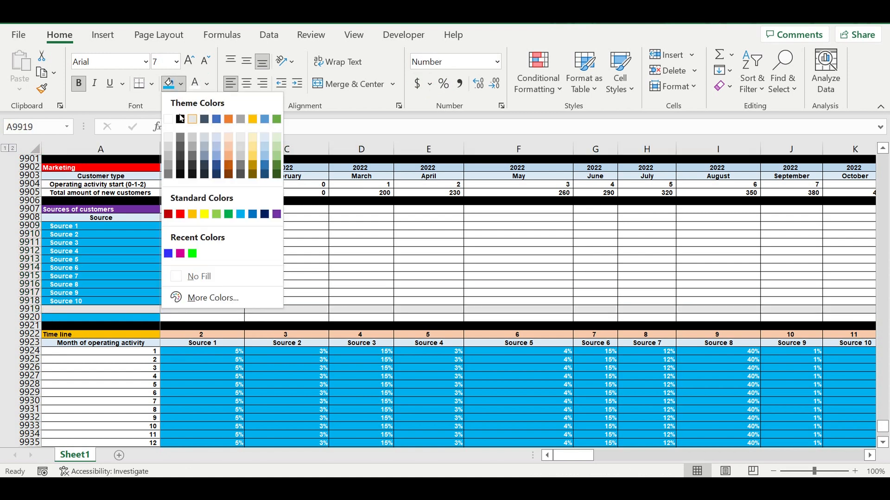
left_click(186, 122)
left_click(318, 252)
Step: Label A9920 General marketing coeff to all expenses and autofit the width of column A
left_click(129, 318)
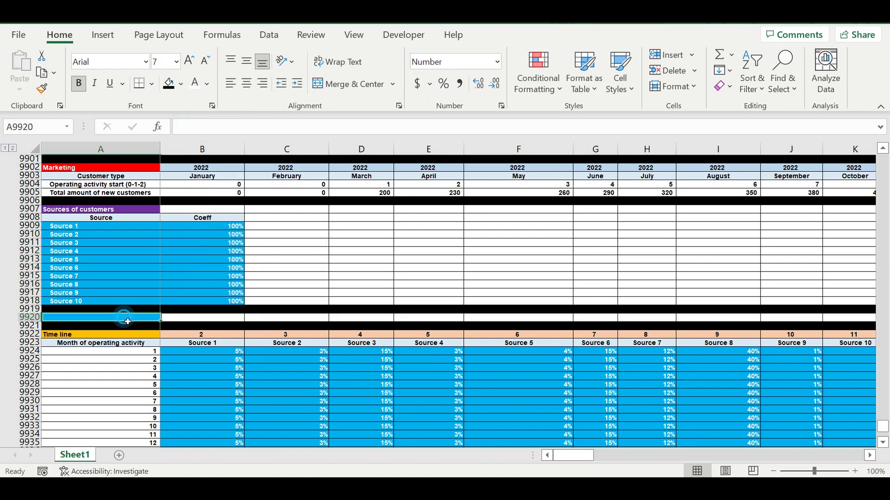
type("General marketing coeff to all")
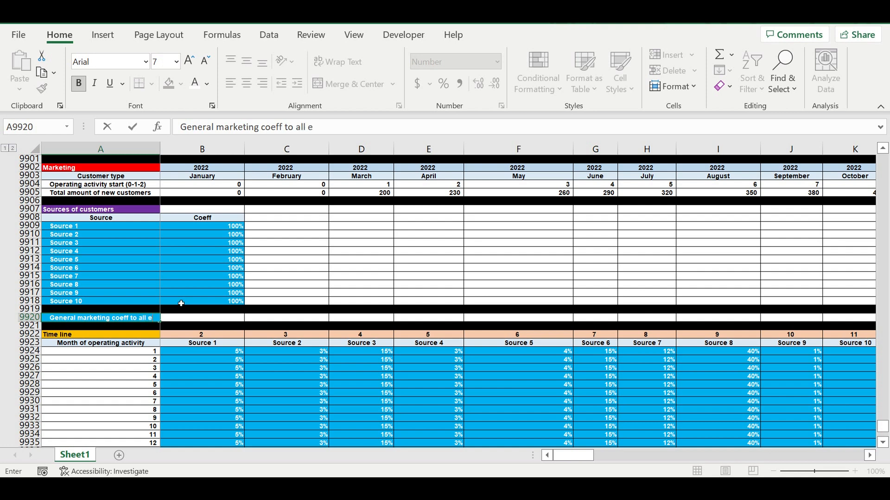
type("enses")
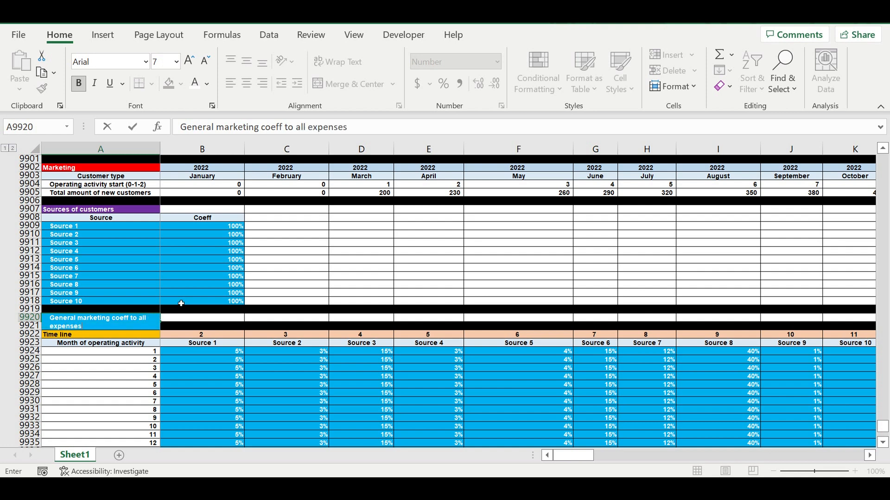
key("Return")
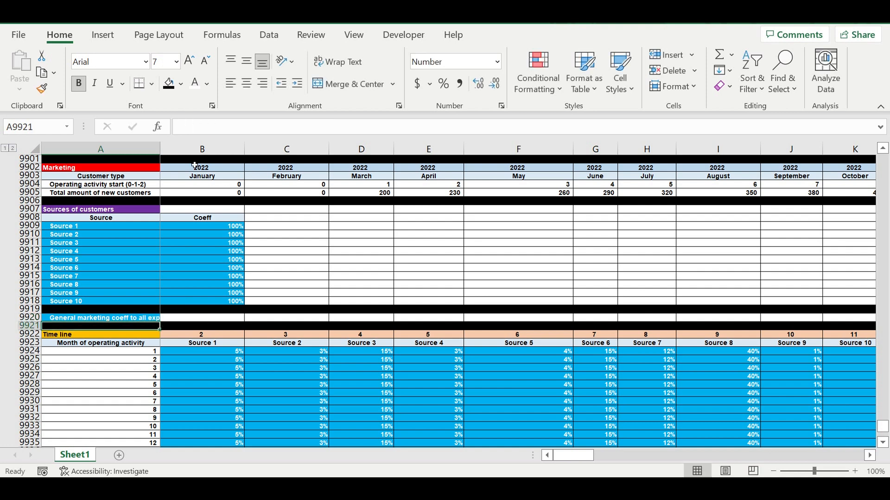
double_click(160, 149)
Step: Copy Source 10's coefficient cell (B9918) to B9920 beside the general marketing coefficient label
left_click(245, 302)
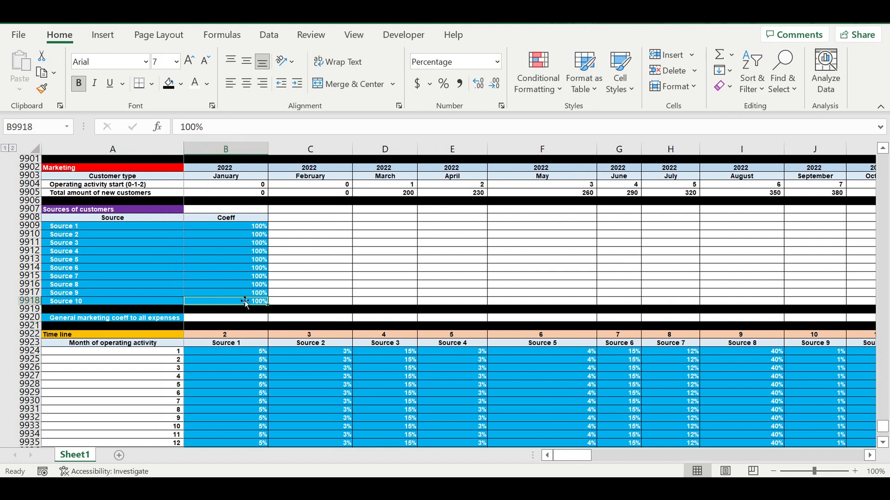
key("ctrl+c")
left_click(241, 319)
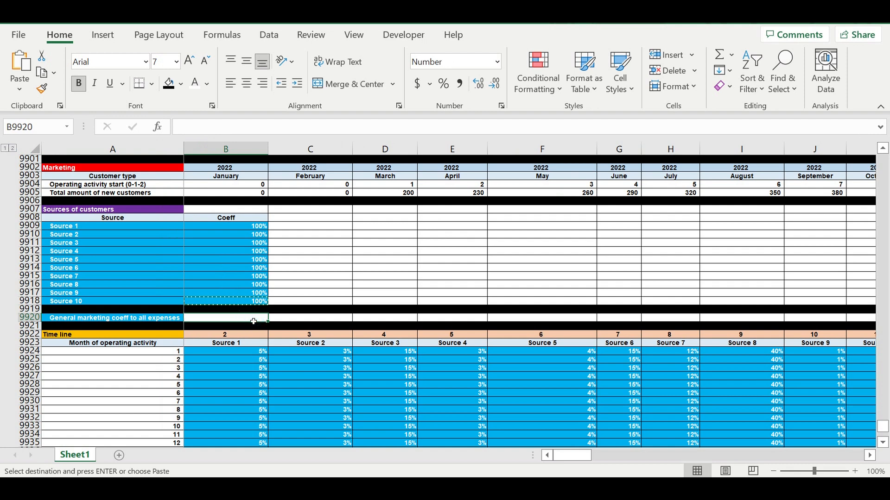
key("ctrl+v")
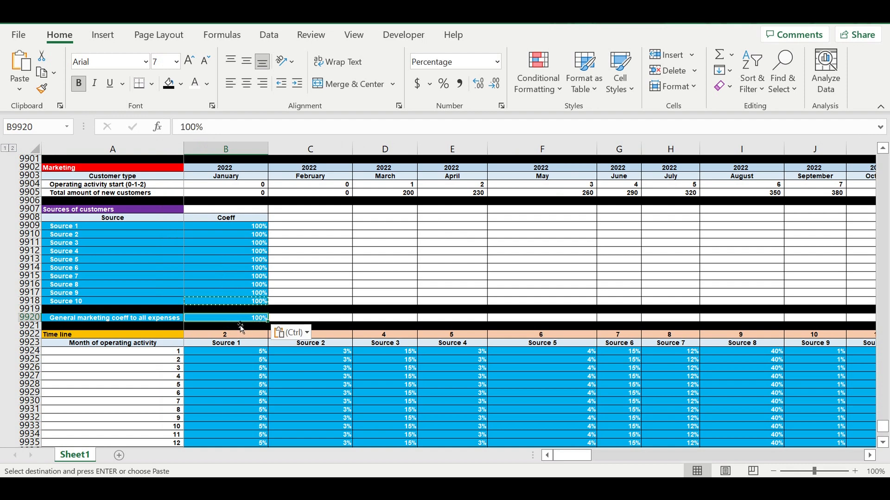
left_click_drag(249, 230, 247, 302)
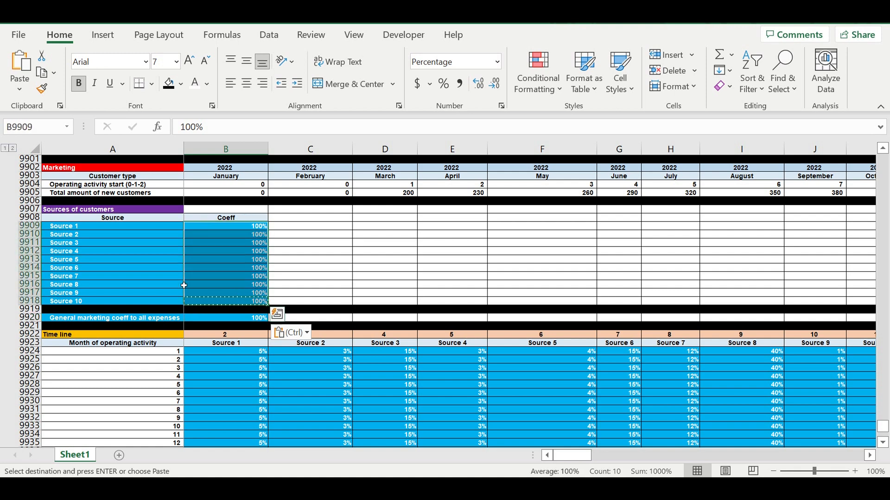
left_click(132, 268)
left_click(100, 251)
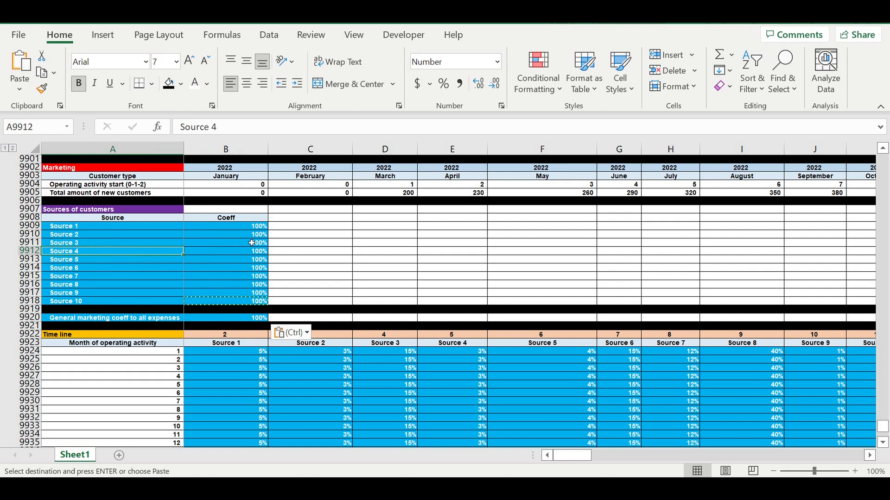
left_click_drag(258, 227, 249, 301)
Step: Give the general marketing coefficient label (A9920) a white fill and the automatic font color
left_click(151, 319)
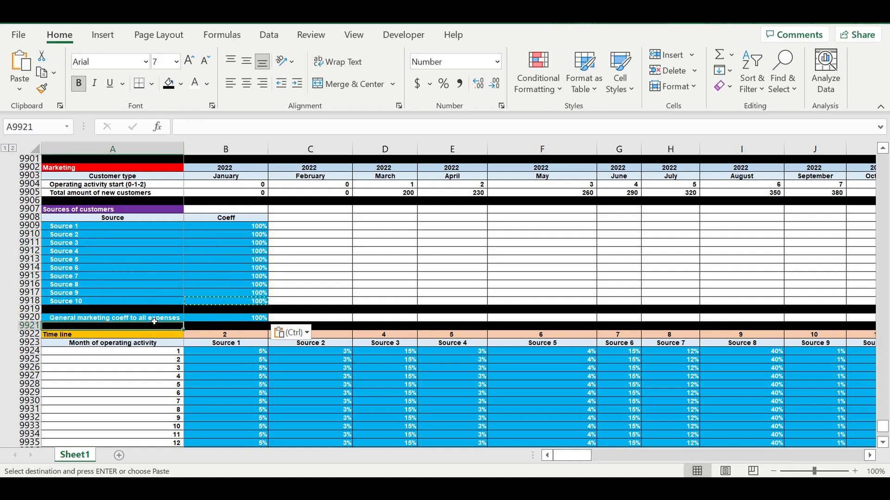
left_click(181, 83)
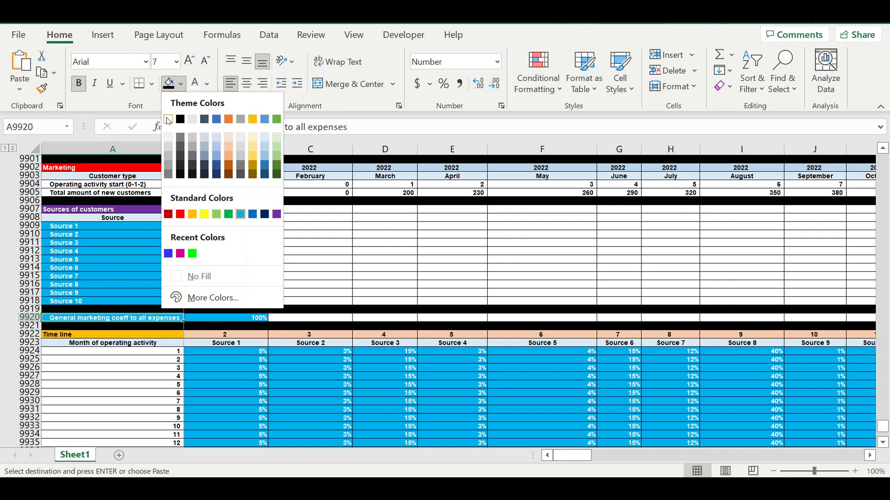
left_click(169, 121)
left_click(207, 84)
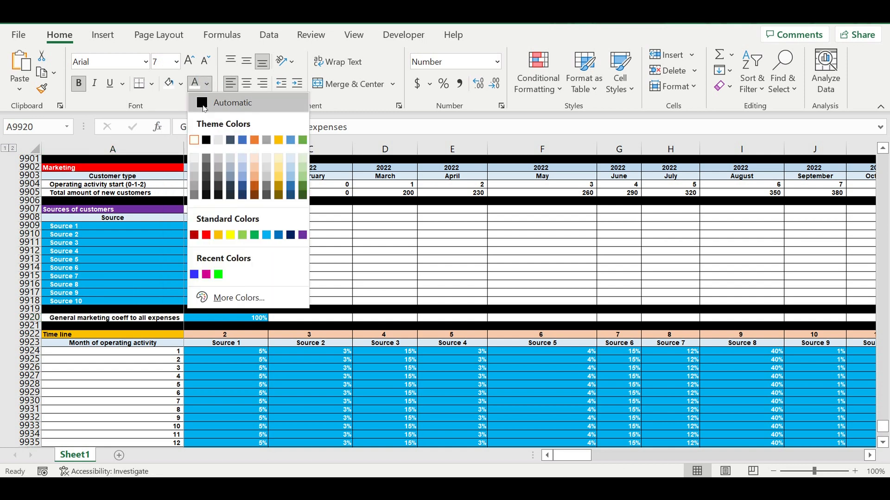
left_click(203, 104)
left_click(345, 252)
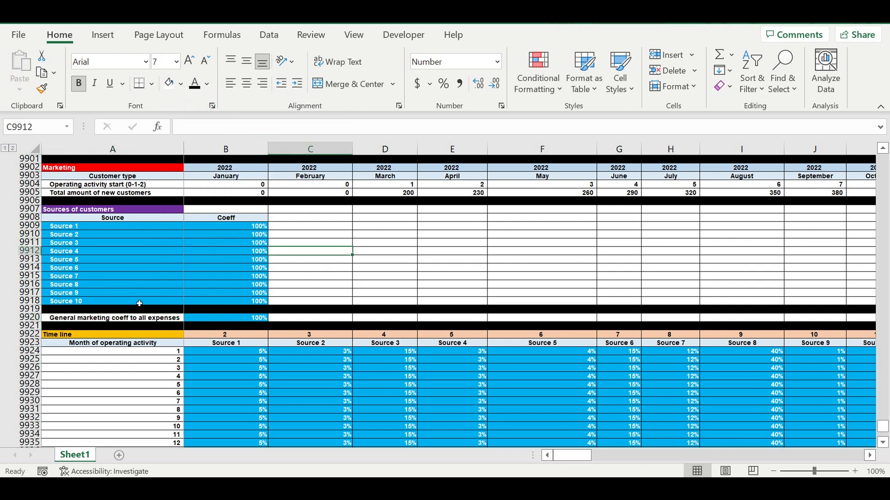
left_click(106, 318)
left_click(230, 83)
Step: Rewrite the January Source 1 formula in Marketing expenses (B10086) as customers by source times cost of new customer, =B10073*B10060
scroll(349, 312, "down", 17)
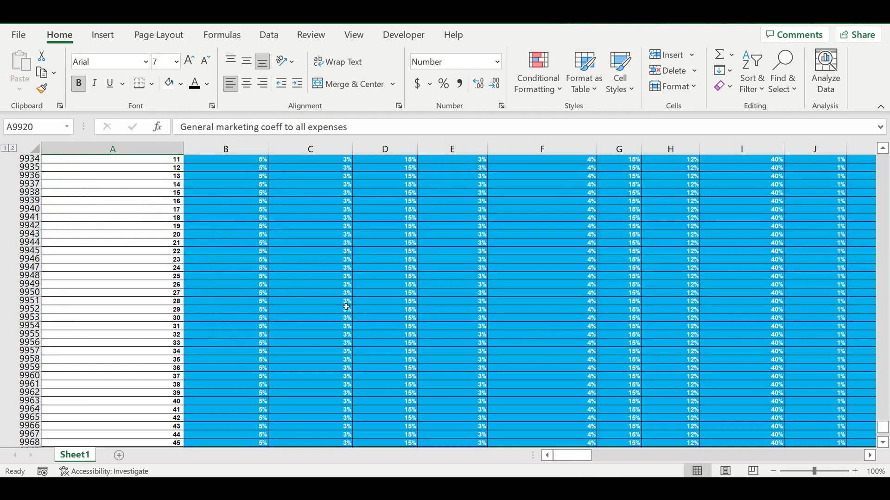
scroll(349, 311, "down", 20)
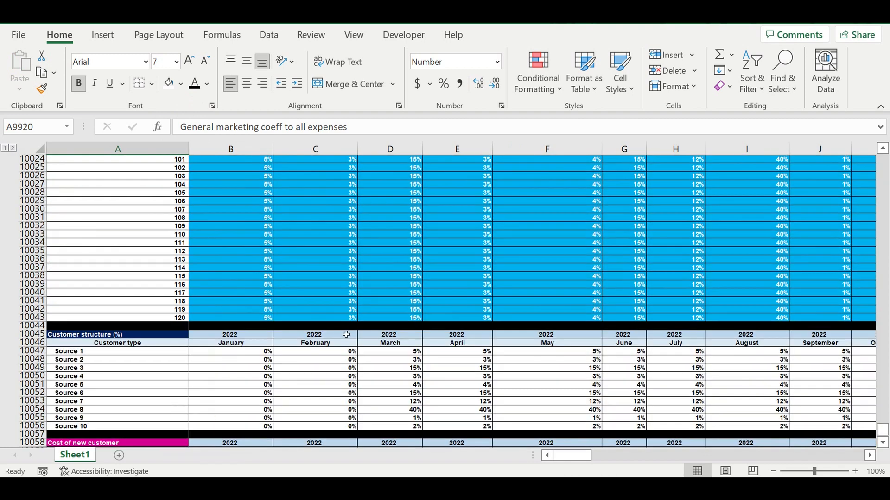
scroll(348, 318, "down", 5)
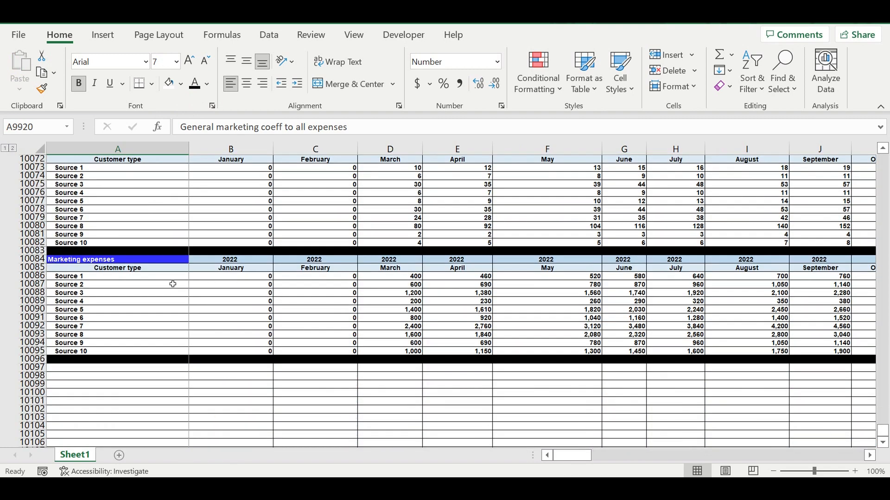
scroll(230, 291, "up", 4)
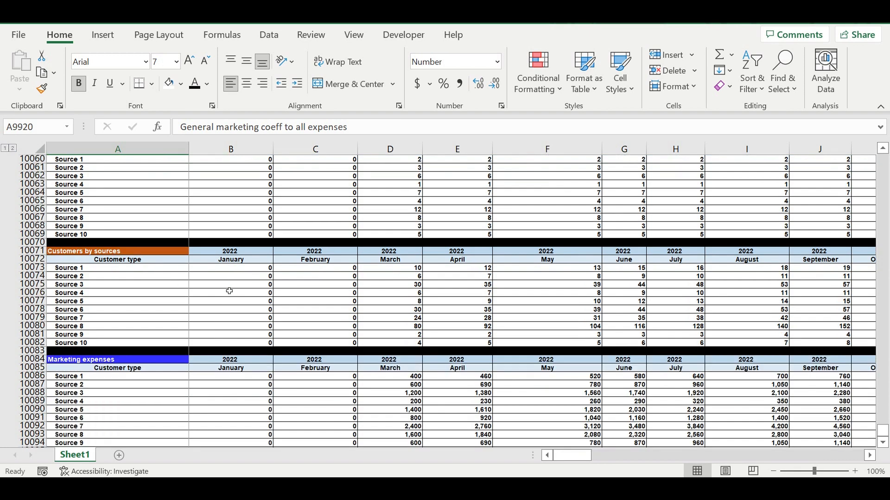
scroll(229, 291, "down", 5)
left_click(244, 255)
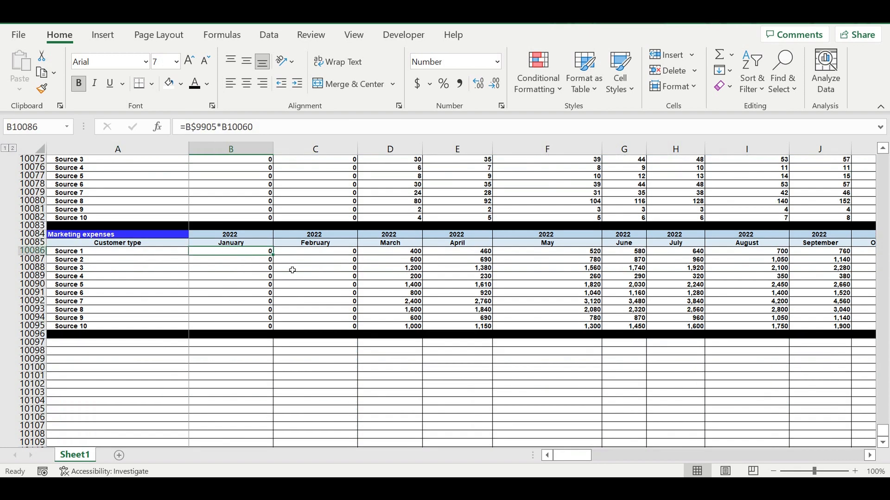
type("=")
scroll(288, 265, "up", 4)
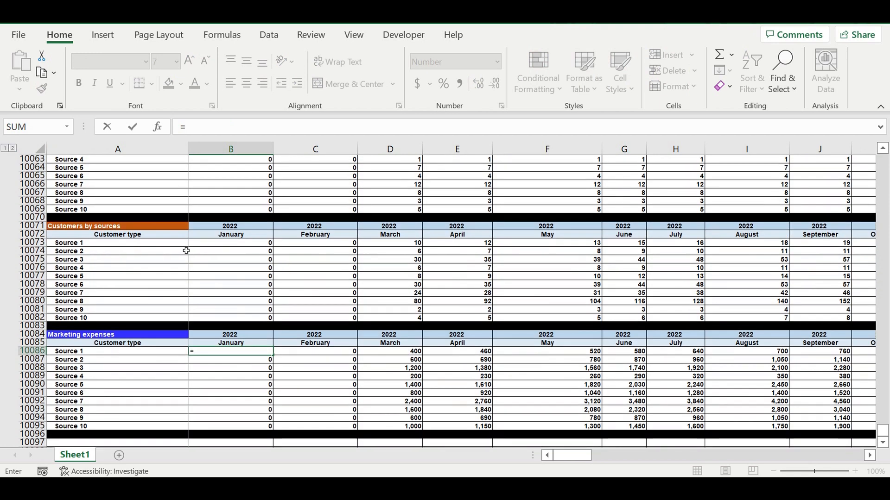
left_click(220, 245)
type("*")
scroll(271, 269, "up", 3)
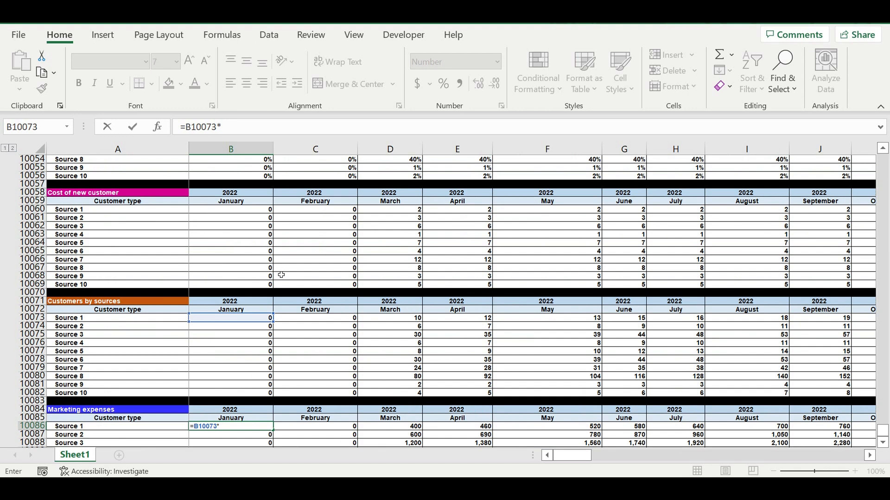
left_click(235, 213)
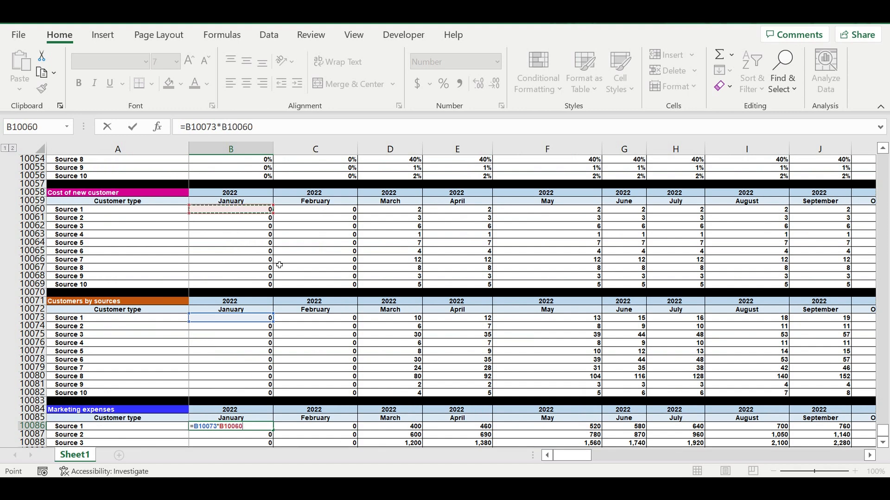
Step: Extend the January Source 1 marketing expense formula (B10086) with the Source 1 coefficient, using the column-locked reference *$B9909
scroll(281, 263, "up", 2)
scroll(281, 263, "down", 2)
type("*")
scroll(284, 265, "up", 15)
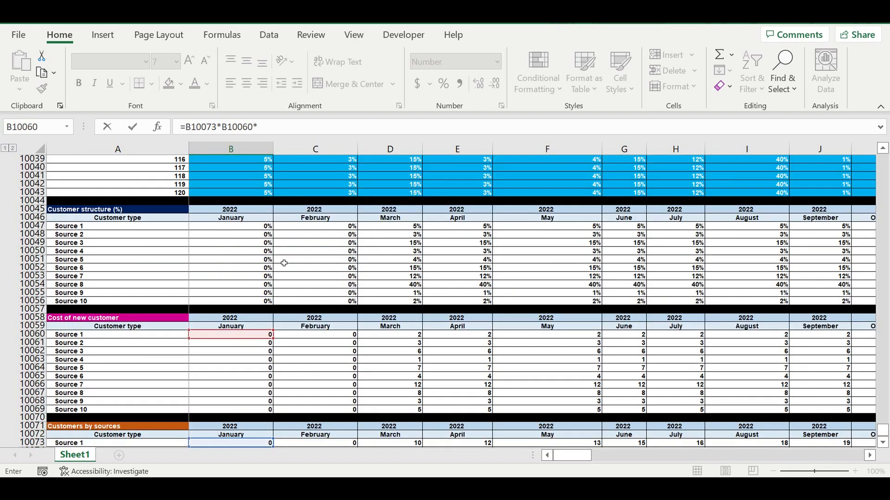
scroll(283, 263, "up", 16)
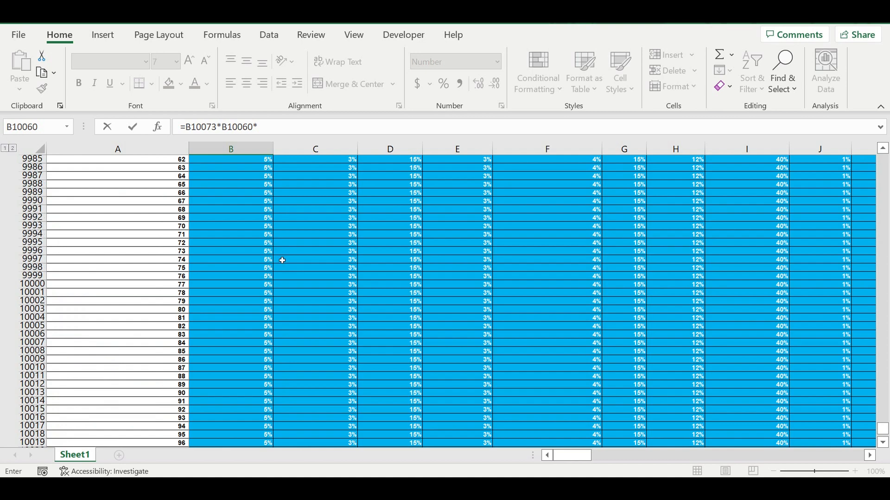
scroll(280, 259, "up", 20)
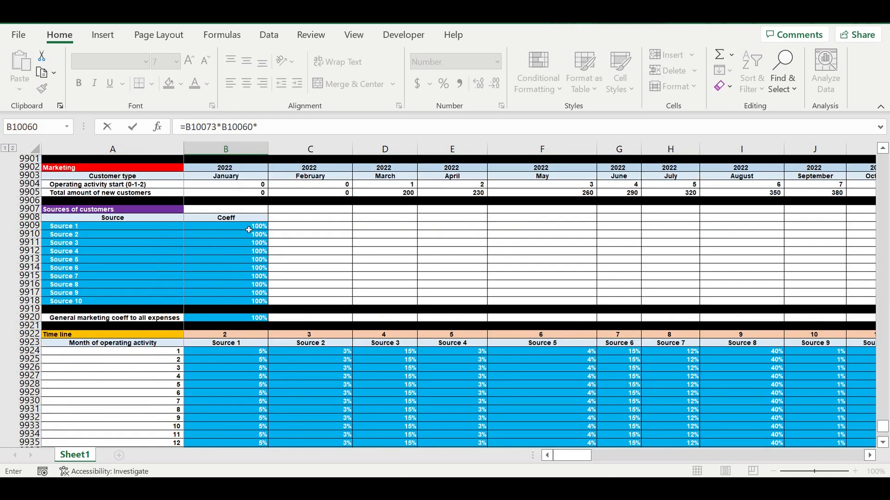
left_click(249, 229)
left_click(258, 127)
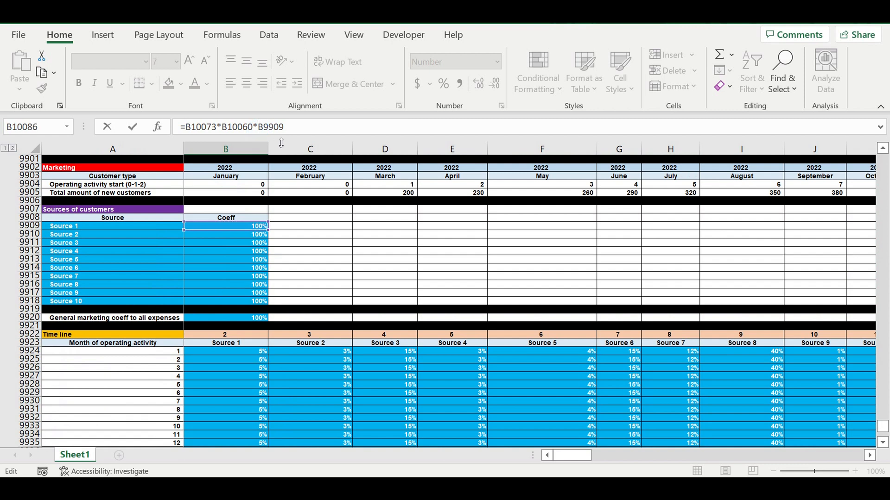
type("$")
Step: Multiply the B10086 formula by the general marketing coefficient as well, using the absolute reference *$B$9920
left_click(251, 321)
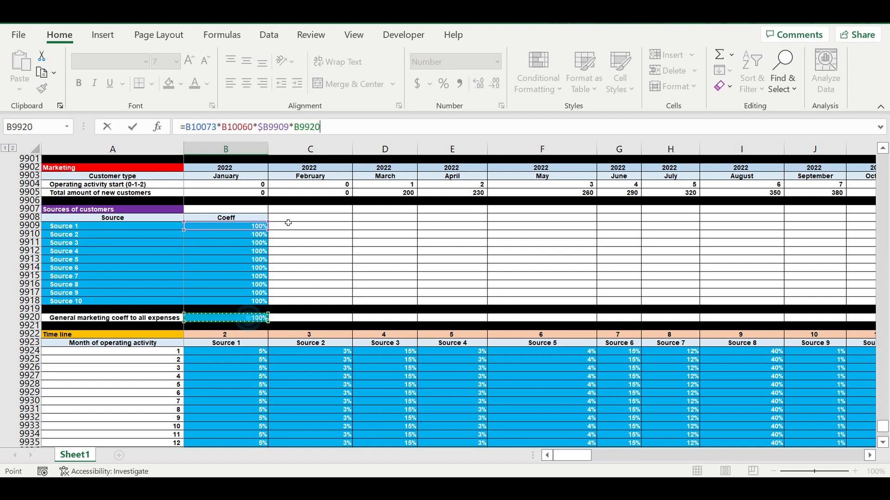
left_click(294, 126)
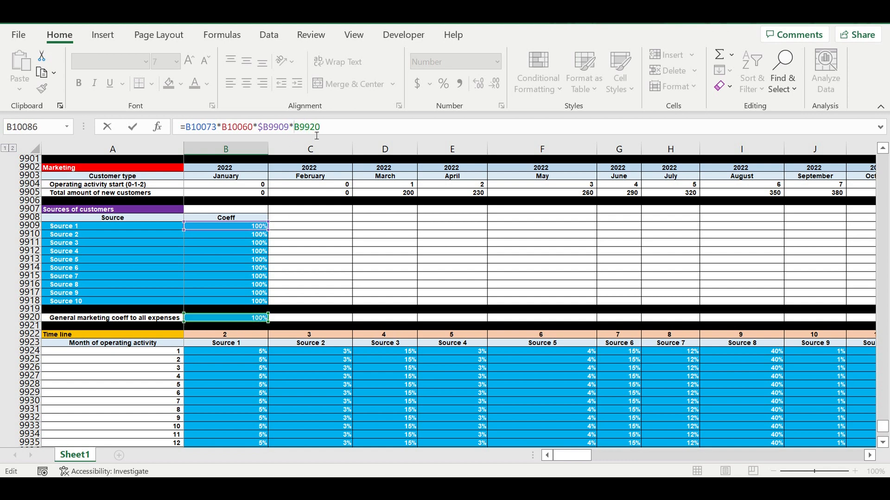
type("$")
left_click(305, 127)
type("$")
key("Return")
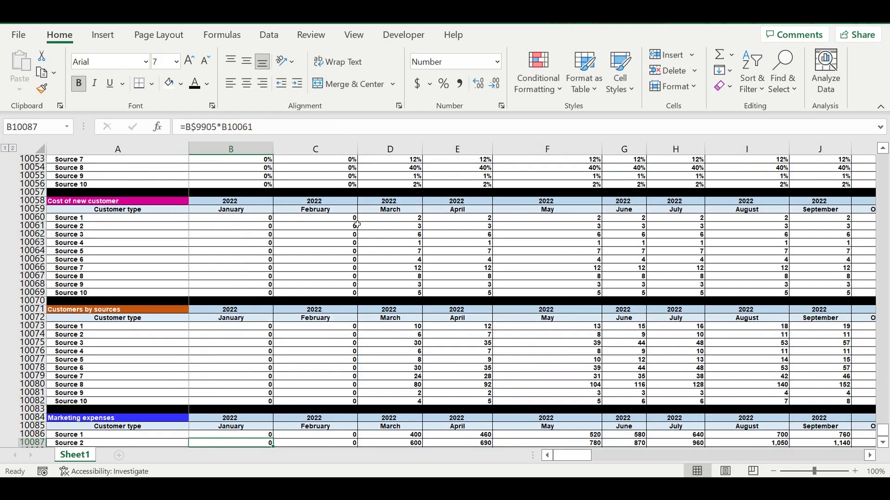
Step: Fill the B10086 formula across all Marketing expenses months and sources, through December 2031 and Source 10 (B10086:DQ10095)
scroll(317, 237, "down", 8)
left_click(260, 234)
left_click_drag(272, 238, 812, 294)
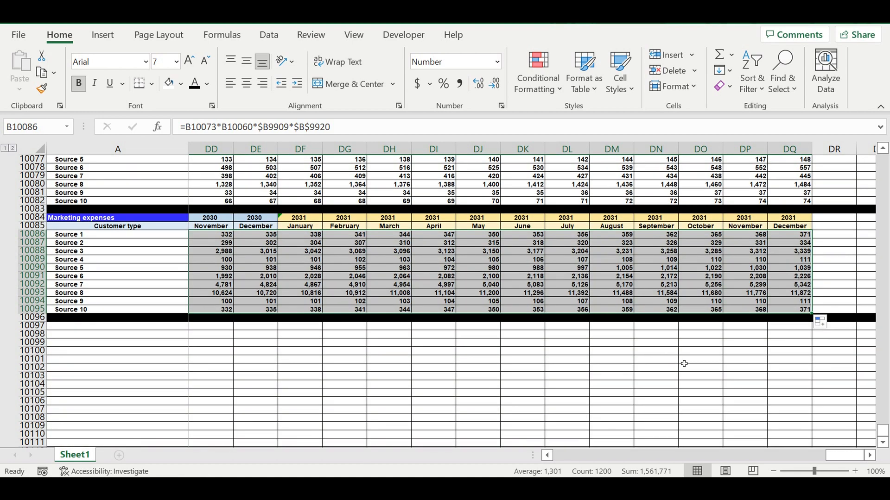
left_click(684, 364)
Step: Format the Marketing expenses Source 1 to Source 10 rows (10086 to 10095) with white font and red fill
left_click_drag(812, 461, 218, 315)
left_click_drag(35, 235, 39, 313)
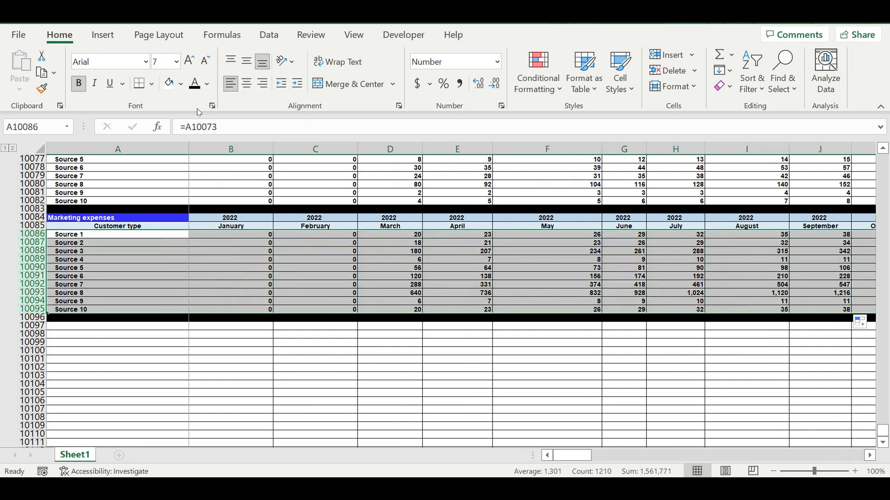
left_click(209, 85)
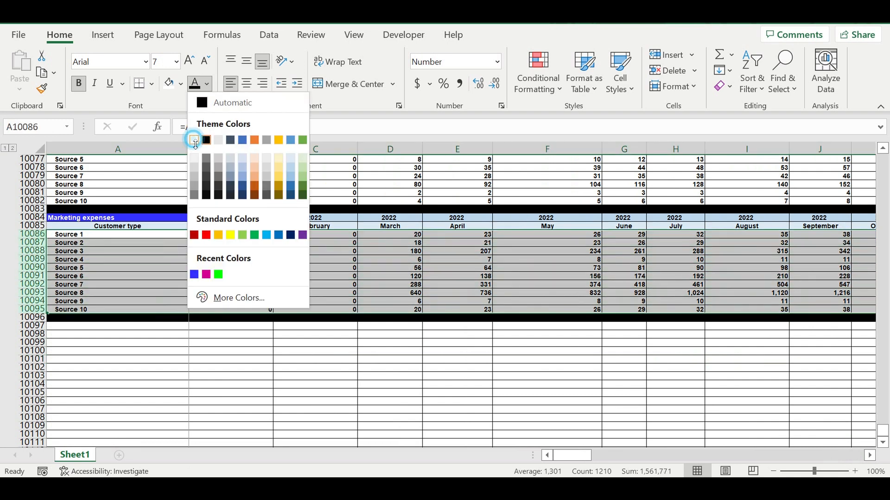
left_click(195, 138)
left_click(181, 85)
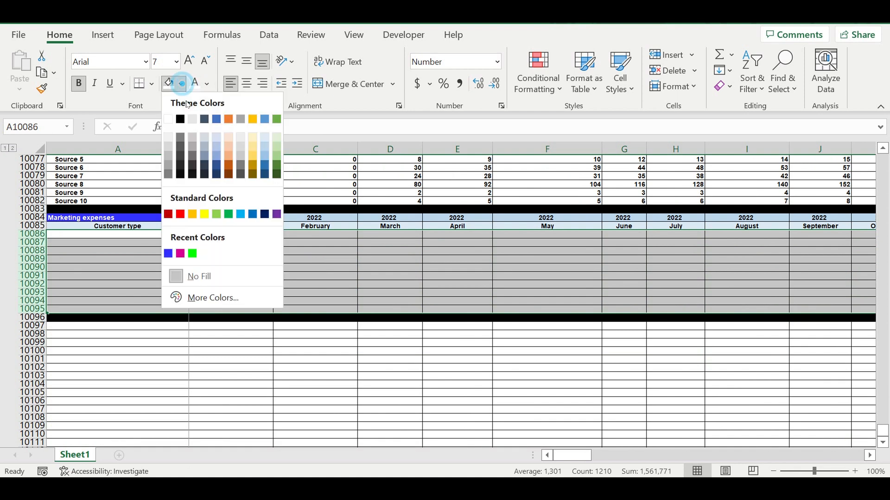
left_click(180, 214)
left_click(258, 260)
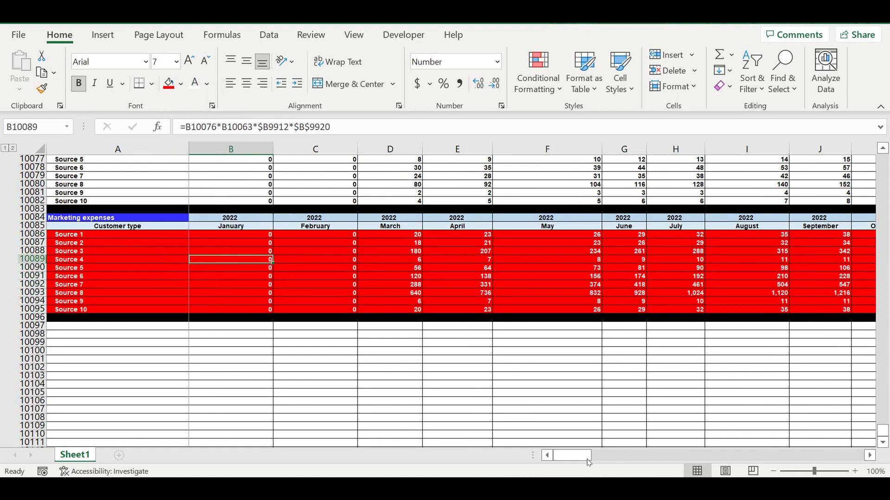
Step: Test the link to Source 10's March expenses (D10095) by setting the Source 10 coefficient in B9918 to 300%
scroll(426, 371, "up", 1)
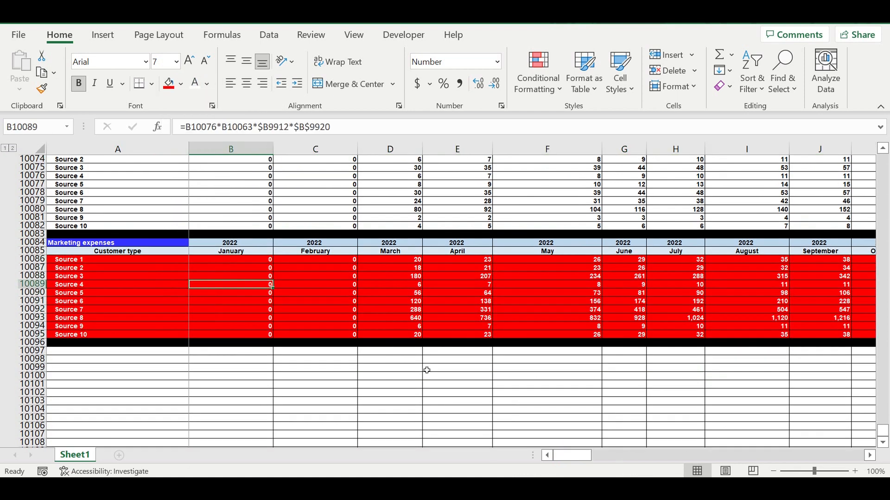
left_click(407, 335)
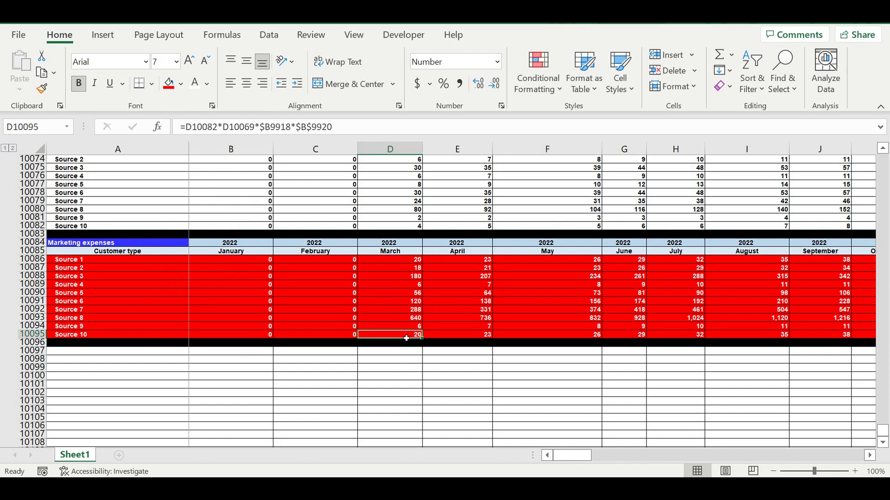
left_click(84, 334)
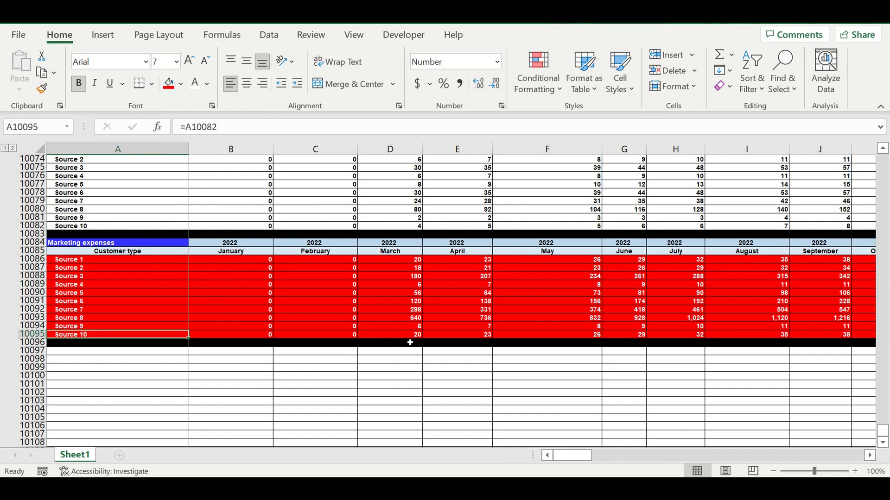
left_click(408, 335)
scroll(199, 278, "up", 1)
scroll(199, 277, "up", 20)
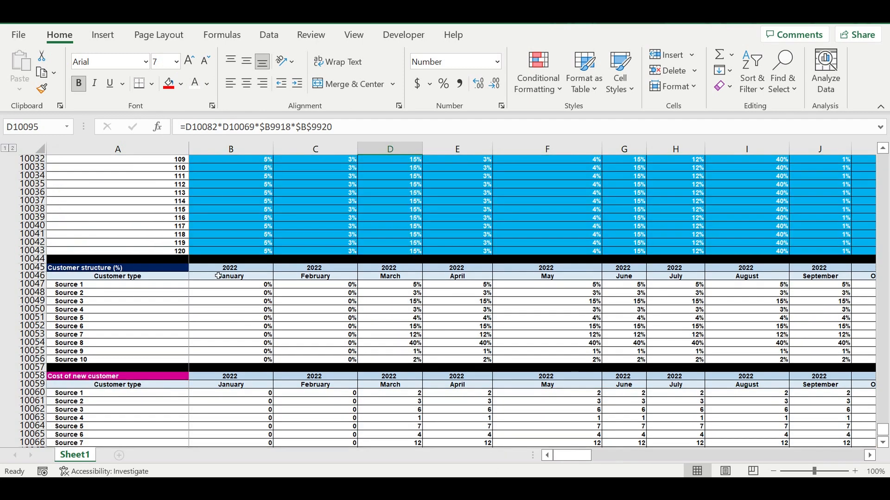
scroll(242, 270, "up", 20)
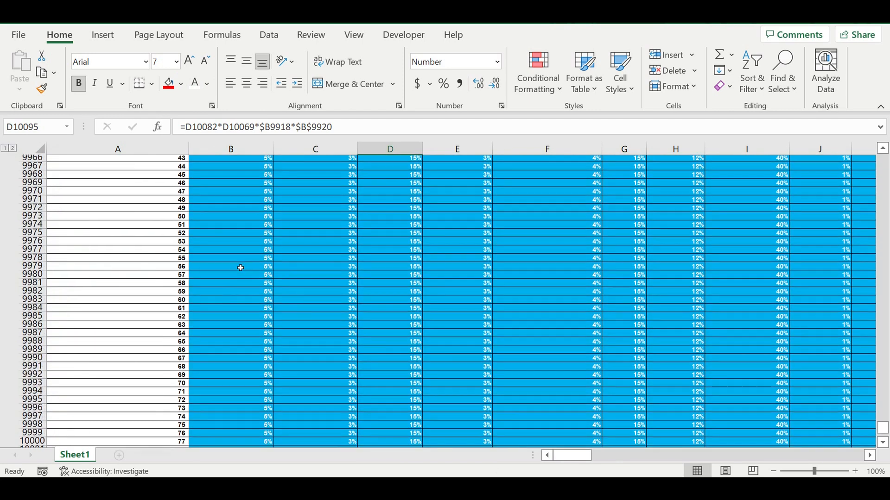
scroll(245, 260, "up", 2)
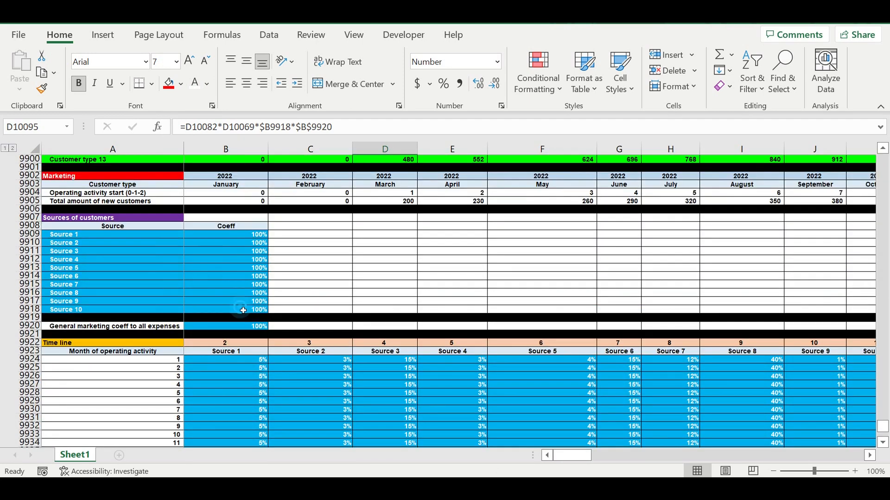
left_click(249, 311)
type("300")
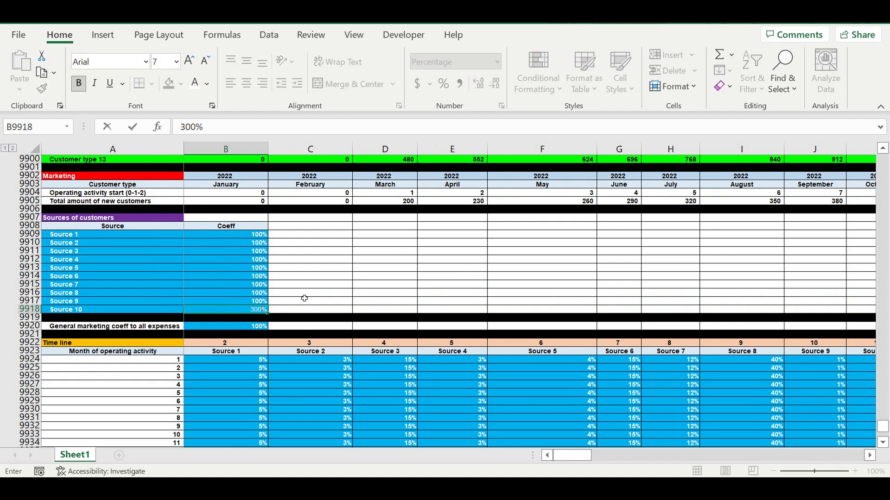
key("Return")
Step: Check the Source 10 row of Marketing expenses from March to June for the effect of its coefficient
scroll(343, 306, "down", 20)
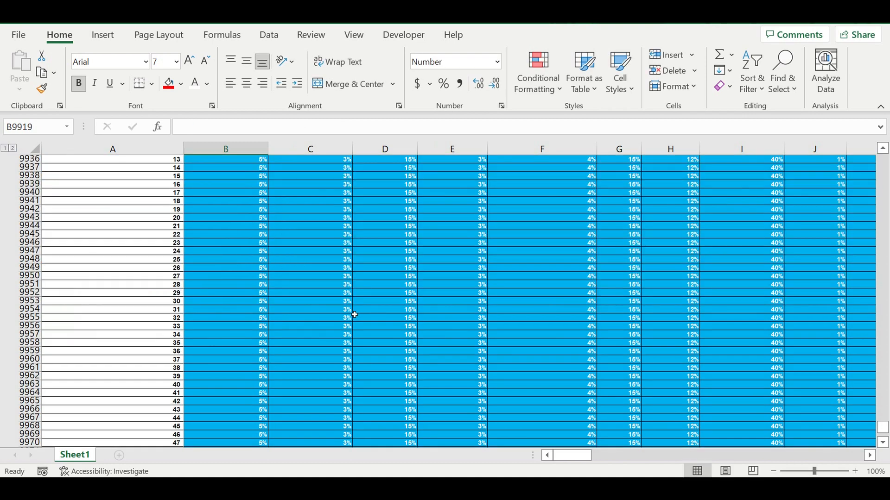
scroll(350, 319, "down", 20)
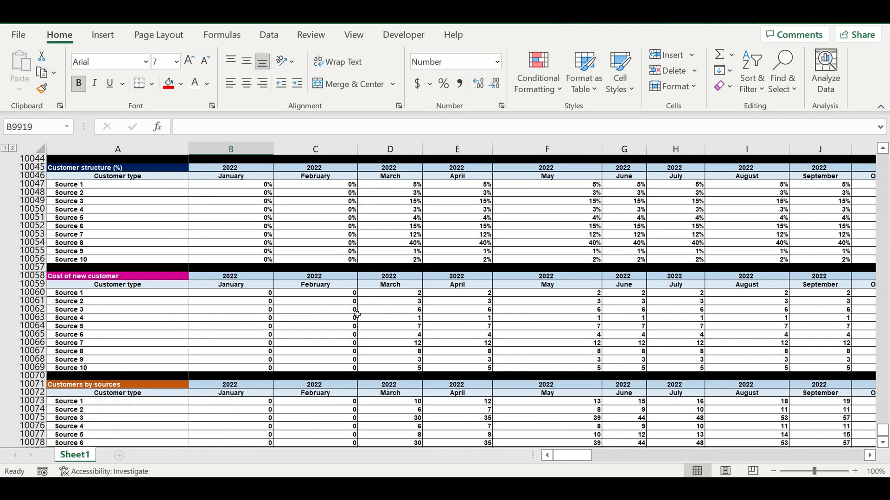
scroll(362, 312, "down", 4)
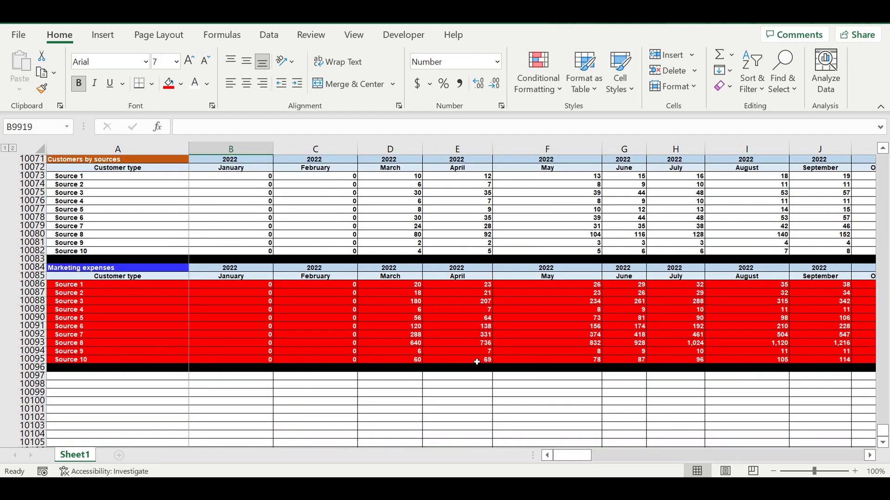
left_click(477, 360)
left_click(566, 362)
left_click(627, 359)
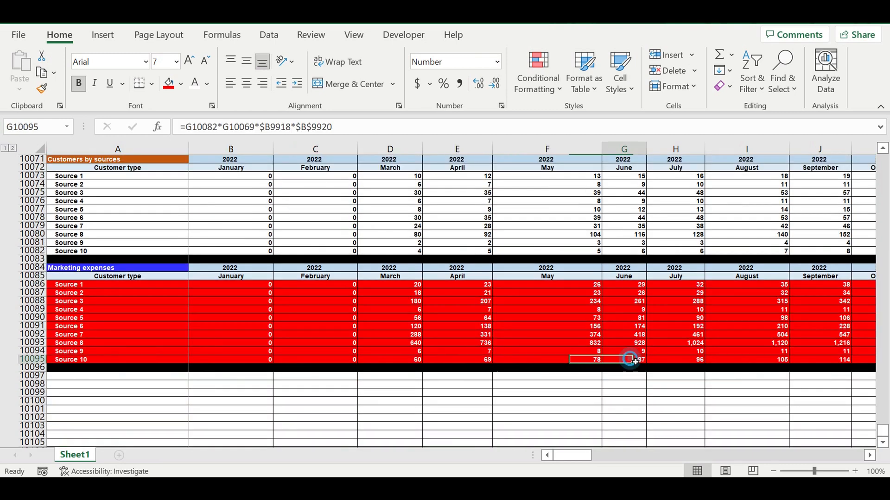
left_click(390, 360)
Step: Set the Source 10 coefficient in B9918 back to 100%
scroll(241, 308, "up", 20)
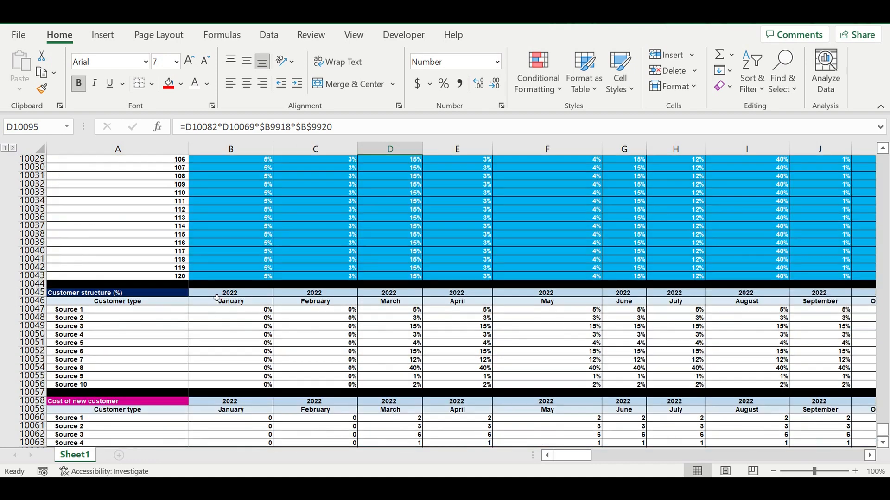
scroll(223, 294, "up", 20)
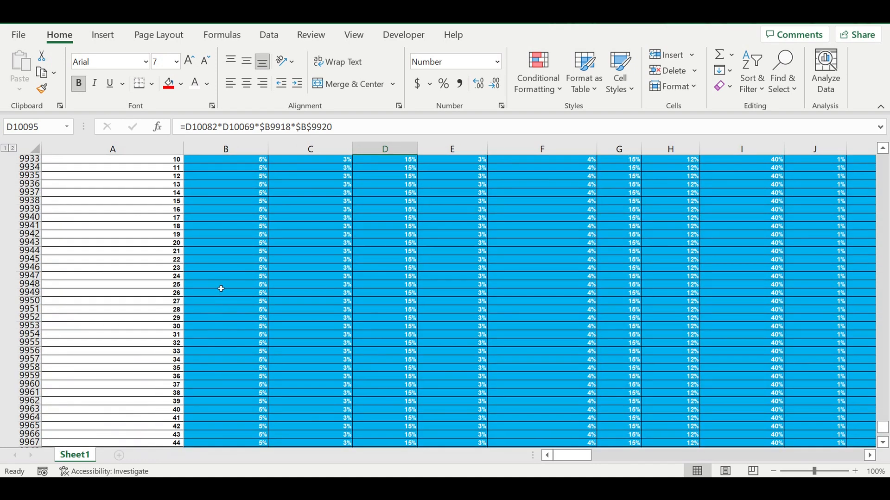
left_click(246, 261)
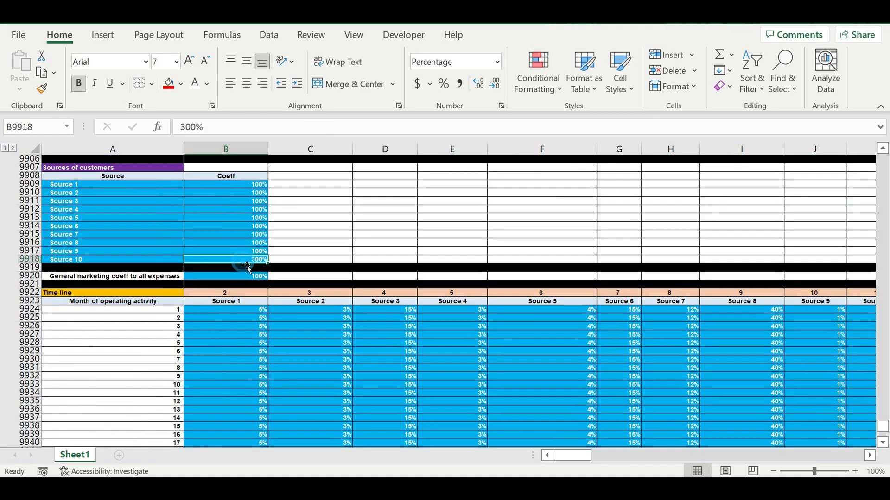
type("1")
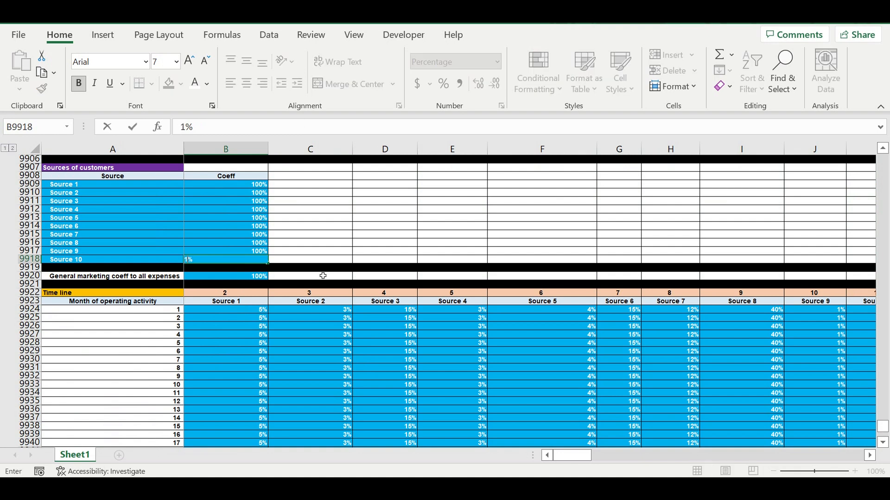
left_click(302, 290)
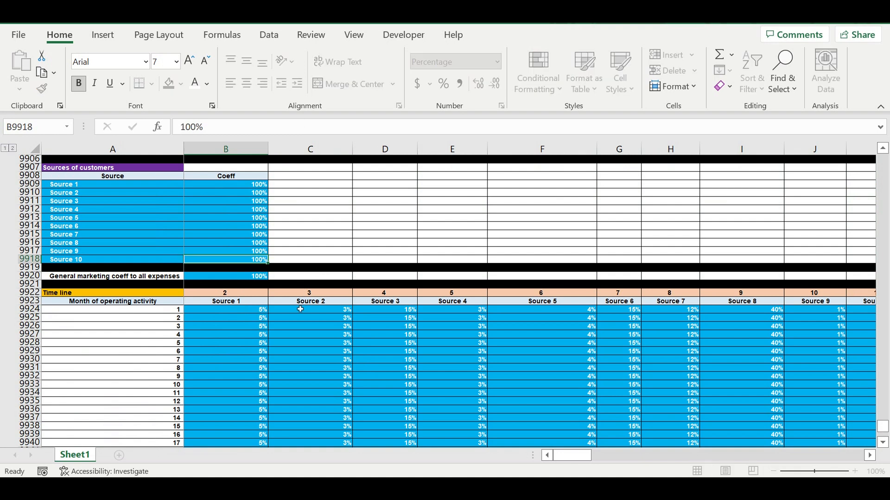
Step: Set the general marketing coefficient to all expenses (B9920) to 500%
left_click(245, 279)
type("50")
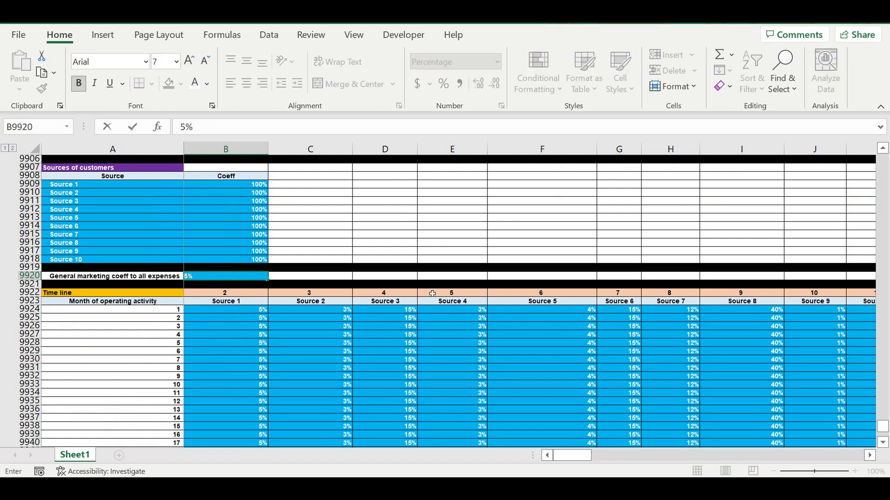
type("0")
key("Return")
Step: Examine the March Marketing expenses for Sources 1 to 10 (D10086:D10095) for the effect of the general coefficient
scroll(365, 320, "down", 19)
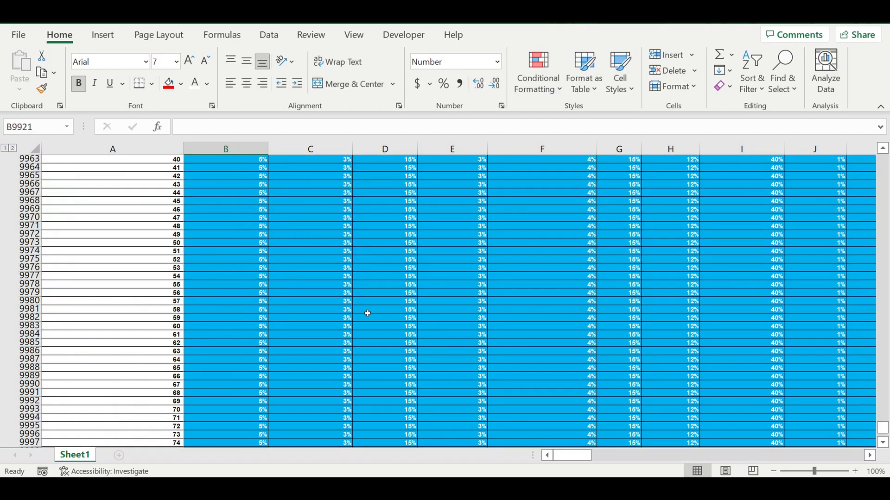
scroll(367, 313, "down", 20)
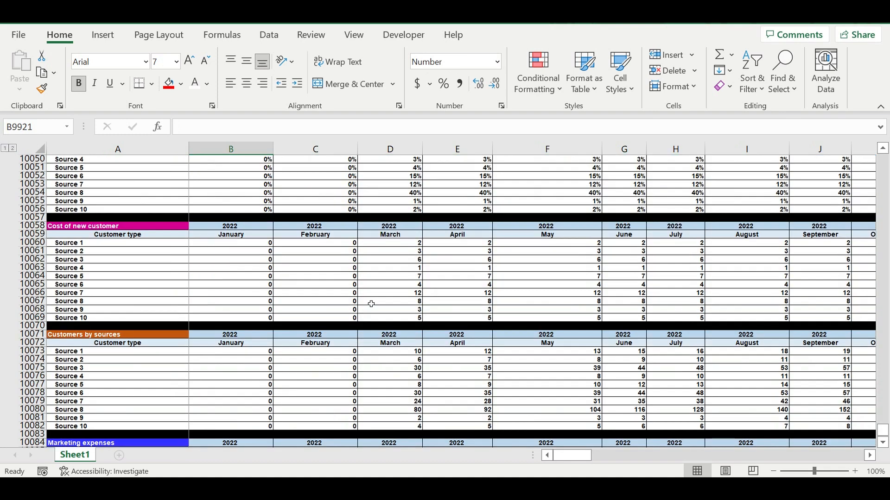
scroll(371, 304, "down", 7)
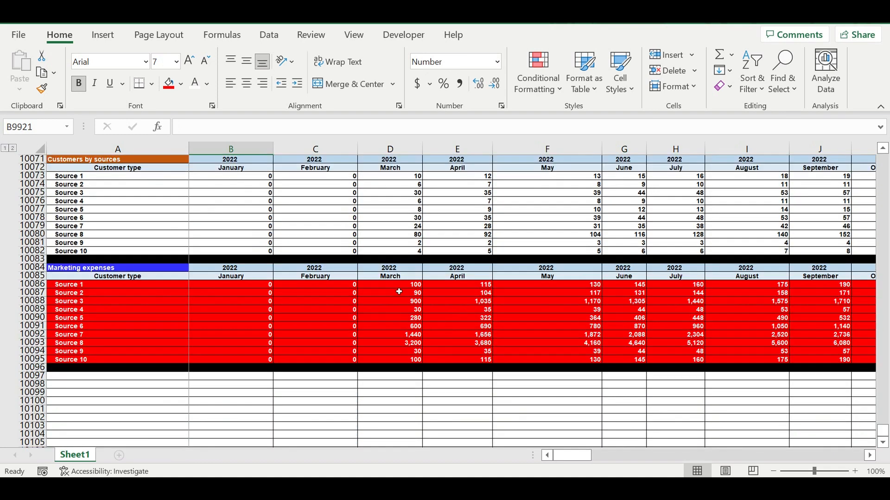
left_click_drag(395, 284, 414, 355)
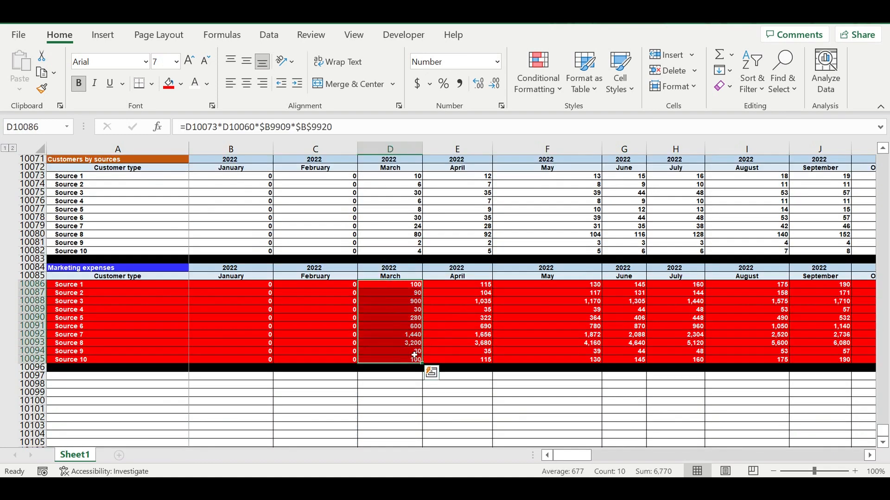
left_click(395, 287)
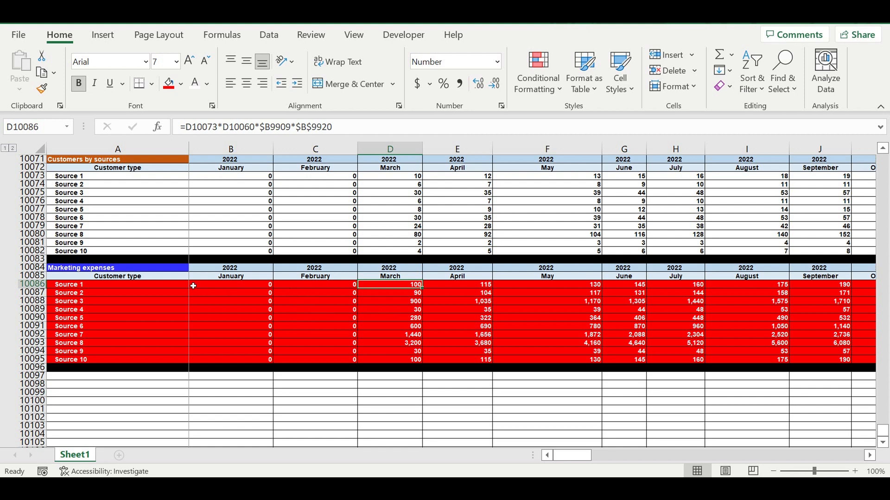
scroll(187, 248, "up", 20)
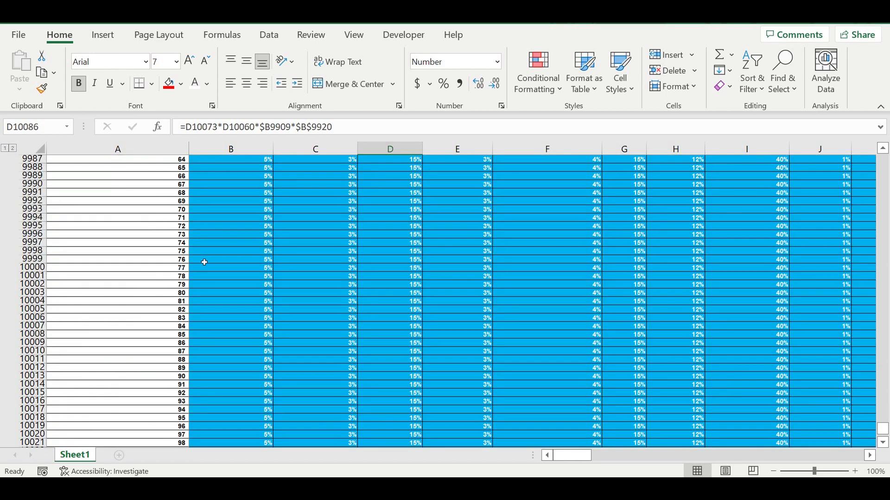
Step: Set the general marketing coefficient to all expenses (B9920) back to 100%
scroll(204, 263, "up", 20)
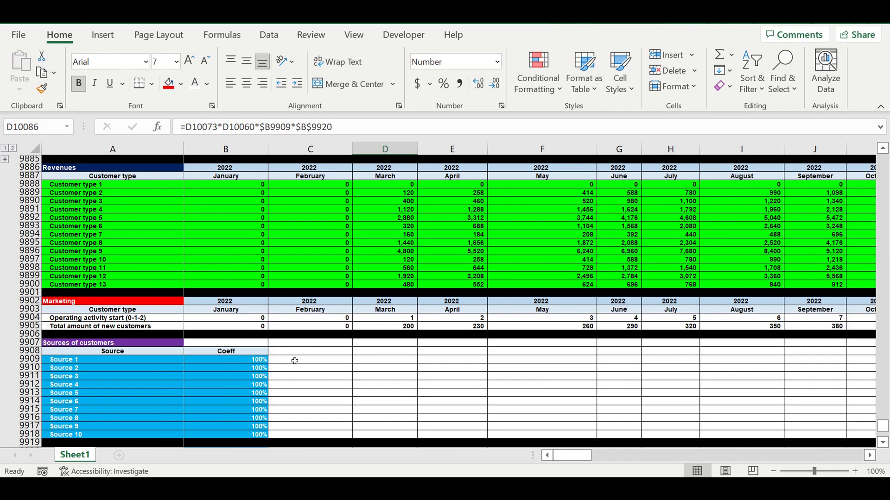
scroll(295, 361, "down", 5)
left_click(252, 326)
type("100")
key("Return")
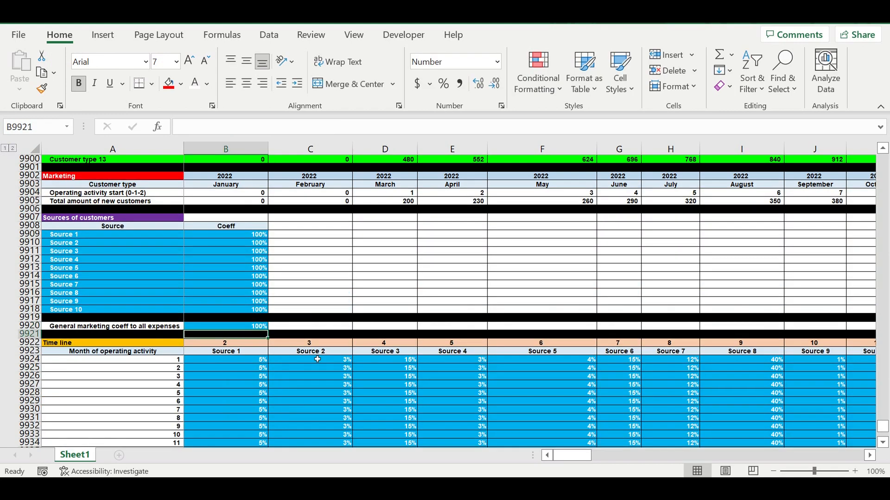
left_click(314, 359)
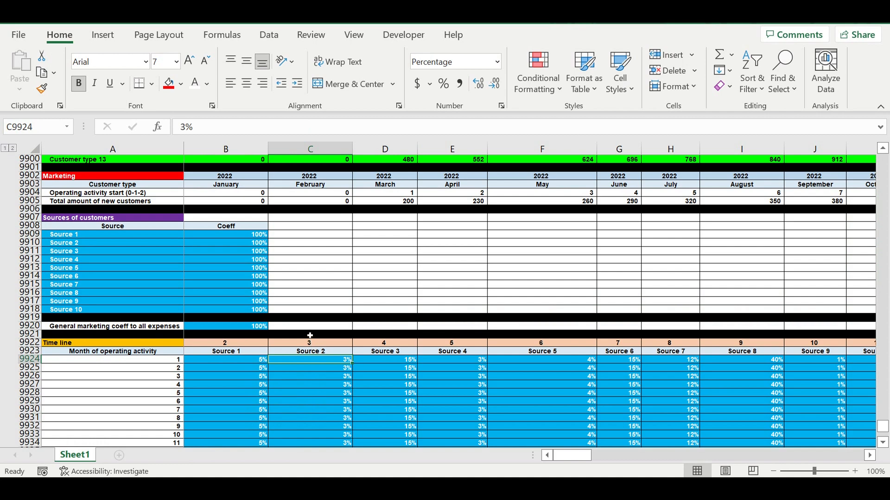
left_click(305, 309)
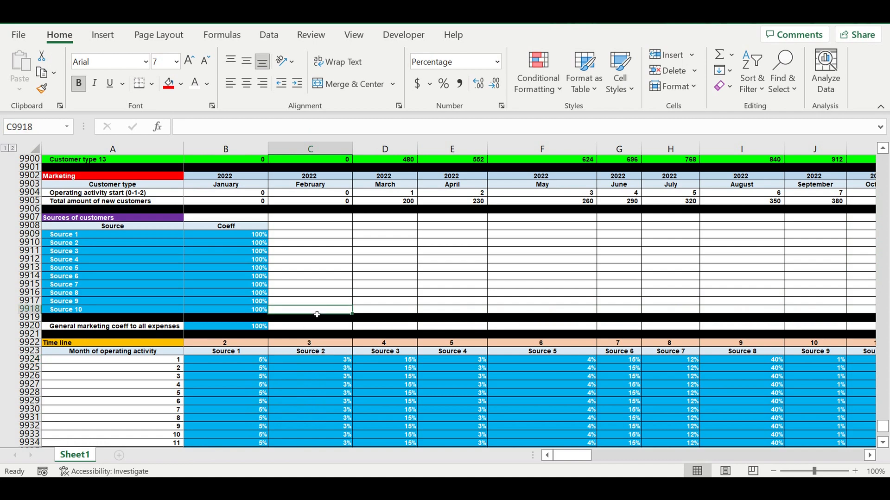
Step: Review the Customer structure (%) and Cost of new customer tables below the 120-month time line
scroll(285, 283, "down", 6)
scroll(285, 283, "down", 20)
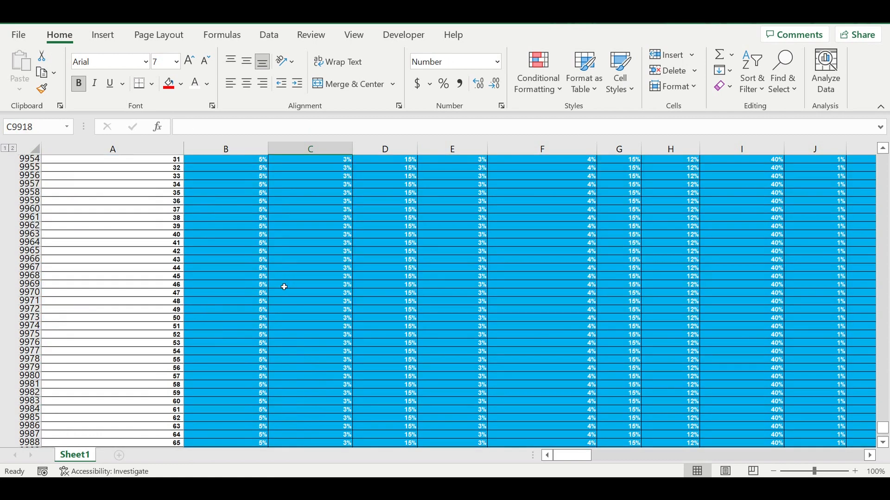
scroll(280, 284, "down", 19)
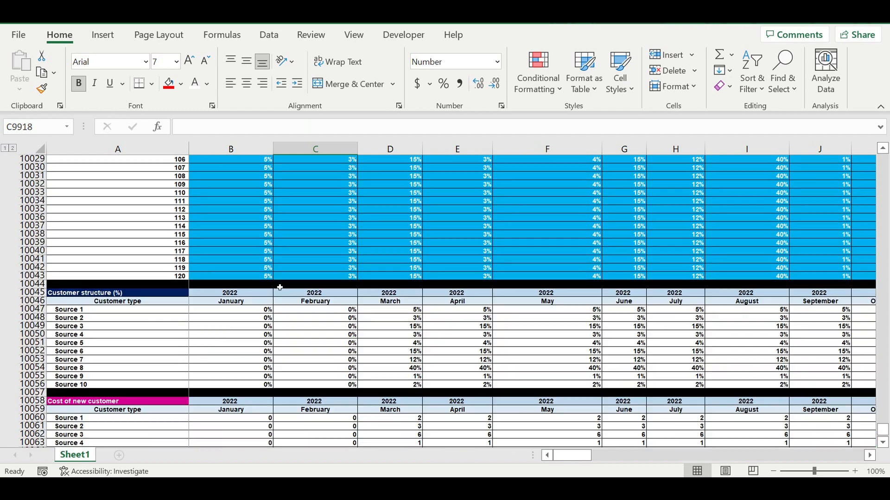